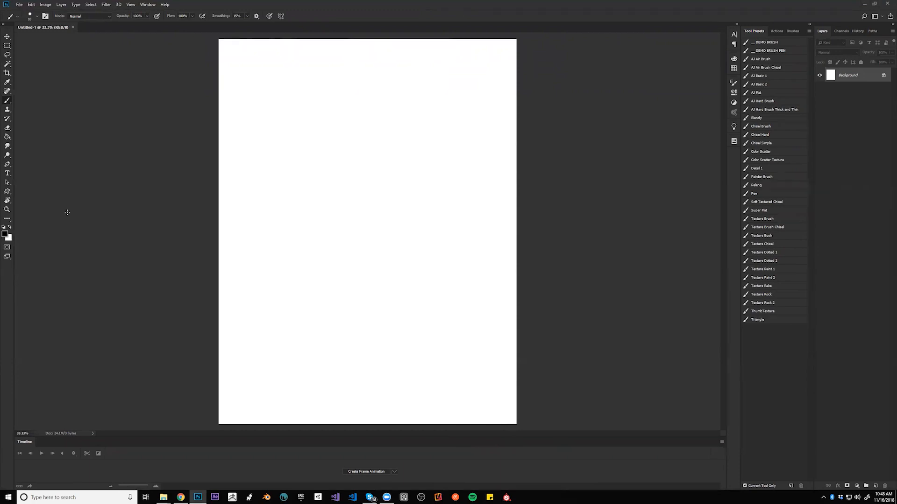
# Collapse the timeline and enlarge the brush tip for painting on the blank canvas.
pyautogui.doubleClick(26, 442)
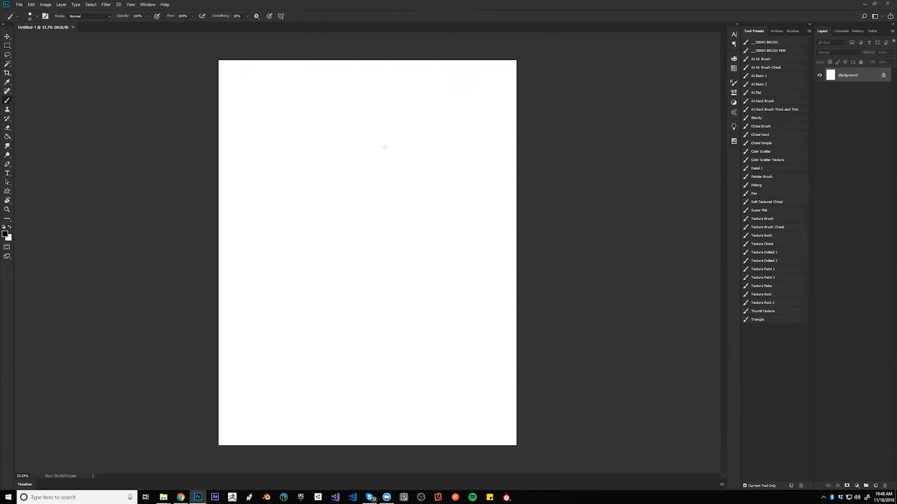
pyautogui.press(']')
pyautogui.press(']')
pyautogui.press(']')
pyautogui.press(']')
pyautogui.press(']')
pyautogui.press(']')
pyautogui.press(']')
pyautogui.press(']')
pyautogui.press(']')
pyautogui.press(']')
pyautogui.press(']')
pyautogui.press(']')
pyautogui.press(']')
pyautogui.press(']')
pyautogui.press(']')
pyautogui.press(']')
pyautogui.press(']')
pyautogui.press('z')
pyautogui.keyDown('alt'); pyautogui.click(435, 175); pyautogui.keyUp('alt')
pyautogui.keyDown('alt'); pyautogui.click(434, 176); pyautogui.keyUp('alt')
pyautogui.keyDown('alt'); pyautogui.click(430, 183); pyautogui.keyUp('alt')
pyautogui.press('b')
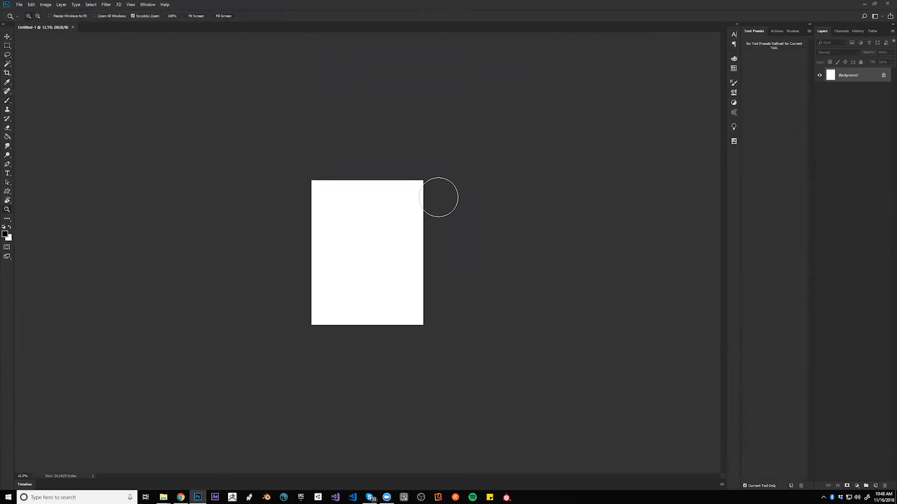
# Choose the Palang brush preset, enlarge it greatly and cover most of the white canvas with broad black strokes.
pyautogui.click(781, 109)
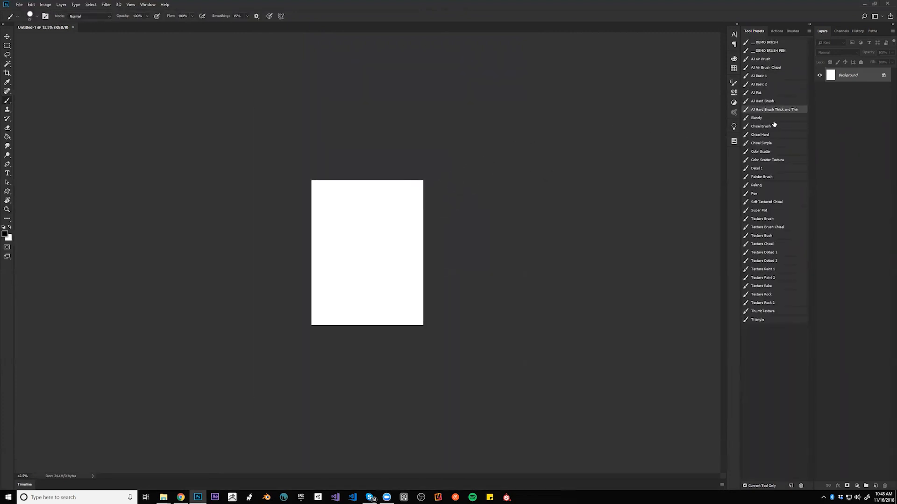
pyautogui.click(766, 126)
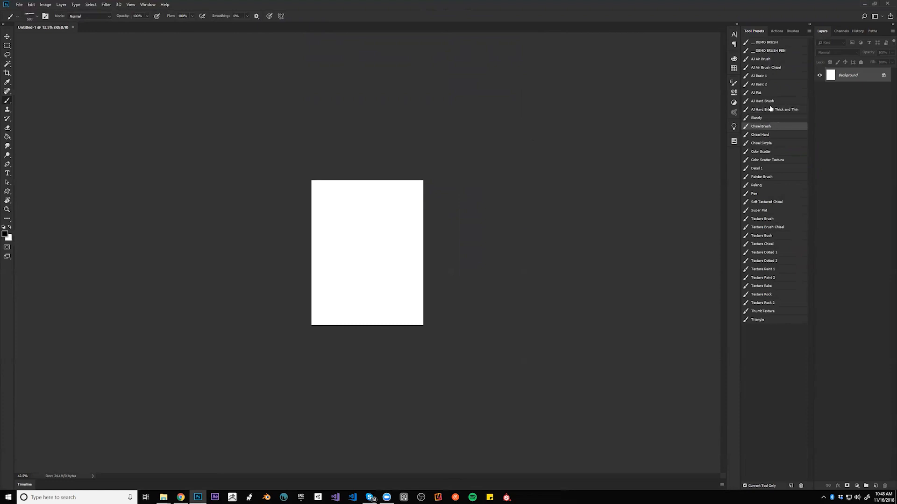
pyautogui.click(756, 186)
pyautogui.moveTo(379, 189); pyautogui.dragTo(347, 209)
pyautogui.press(']')
pyautogui.press(']')
pyautogui.press(']')
pyautogui.press(']')
pyautogui.press(']')
pyautogui.press(']')
pyautogui.press(']')
pyautogui.press(']')
pyautogui.press(']')
pyautogui.press(']')
pyautogui.press(']')
pyautogui.press(']')
pyautogui.press(']')
pyautogui.press(']')
pyautogui.press(']')
pyautogui.moveTo(376, 165)
pyautogui.mouseDown()
pyautogui.moveTo(455, 162)
pyautogui.moveTo(333, 263)
pyautogui.moveTo(351, 291)
pyautogui.moveTo(403, 269)
pyautogui.moveTo(317, 312)
pyautogui.moveTo(366, 185)
pyautogui.moveTo(426, 277)
pyautogui.moveTo(380, 210)
pyautogui.mouseUp()
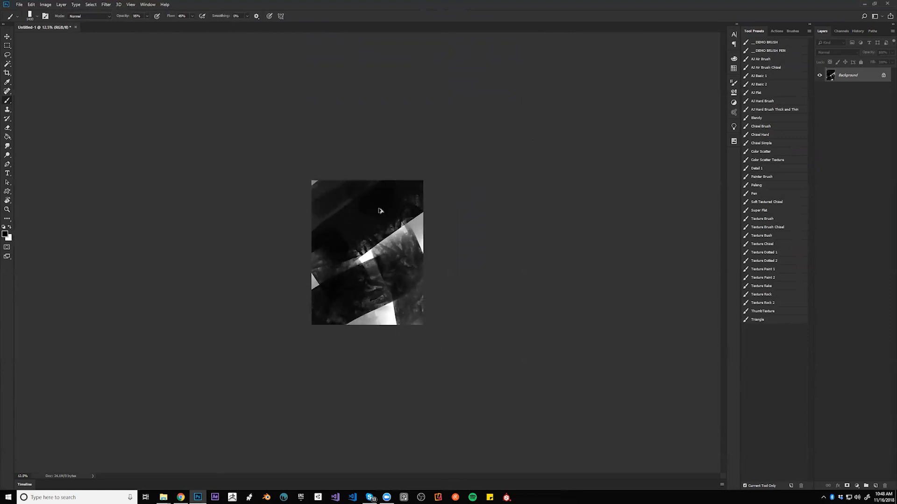
# Resize the image to a width of 1500 pixels.
pyautogui.hotkey('ctrl', 'alt', 'i')
pyautogui.write('1500')
pyautogui.press('Return')
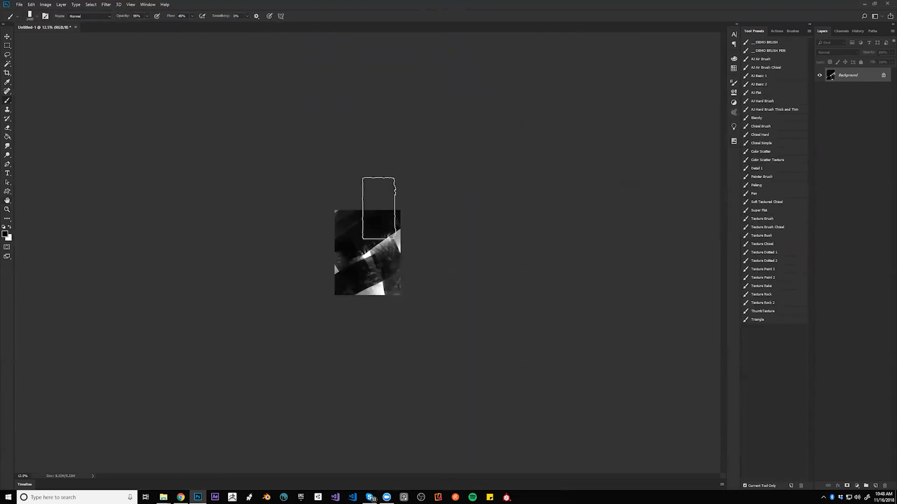
# Darken the remaining light gaps across the canvas with broad overlapping black strokes.
pyautogui.keyDown('ctrl'); pyautogui.click(344, 228); pyautogui.keyUp('ctrl')
pyautogui.keyDown('ctrl'); pyautogui.click(352, 205); pyautogui.keyUp('ctrl')
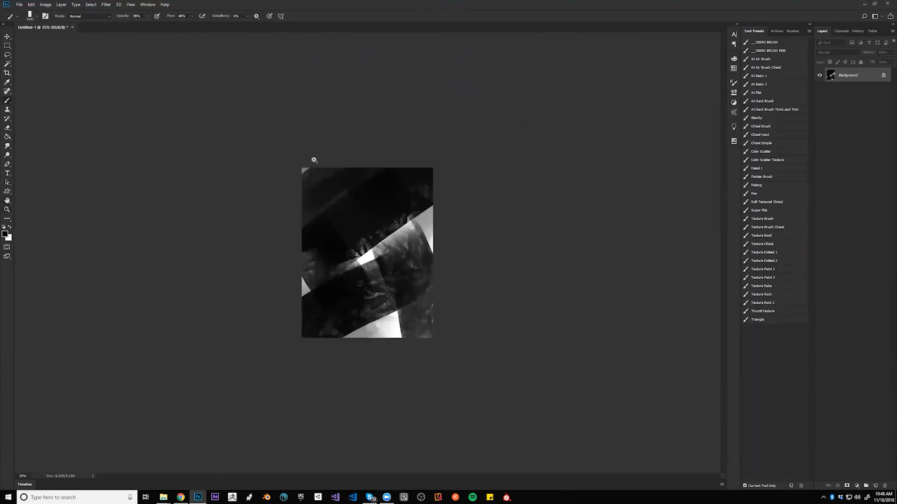
pyautogui.moveTo(300, 220); pyautogui.dragTo(325, 217)
pyautogui.moveTo(370, 150); pyautogui.dragTo(400, 293)
pyautogui.moveTo(437, 232); pyautogui.dragTo(436, 309)
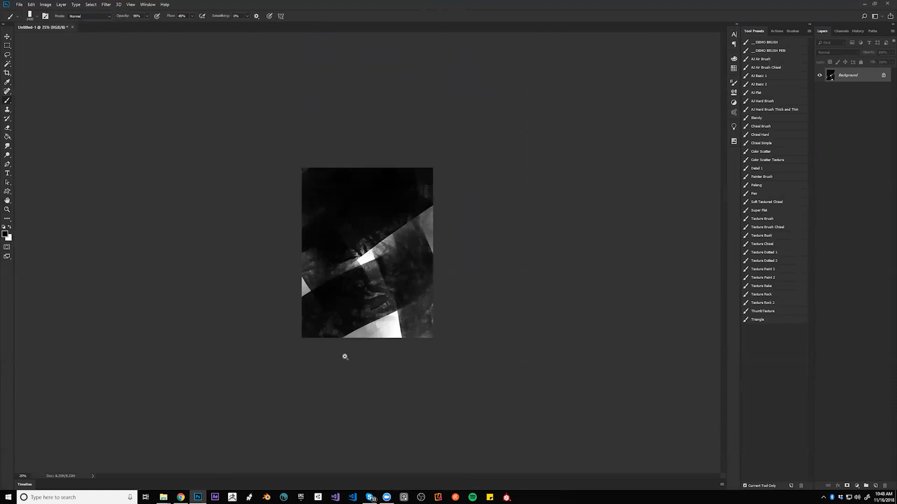
pyautogui.moveTo(417, 207); pyautogui.dragTo(442, 190)
pyautogui.moveTo(431, 314); pyautogui.dragTo(434, 262)
pyautogui.moveTo(384, 305)
pyautogui.mouseDown()
pyautogui.moveTo(388, 354)
pyautogui.moveTo(393, 341)
pyautogui.mouseUp()
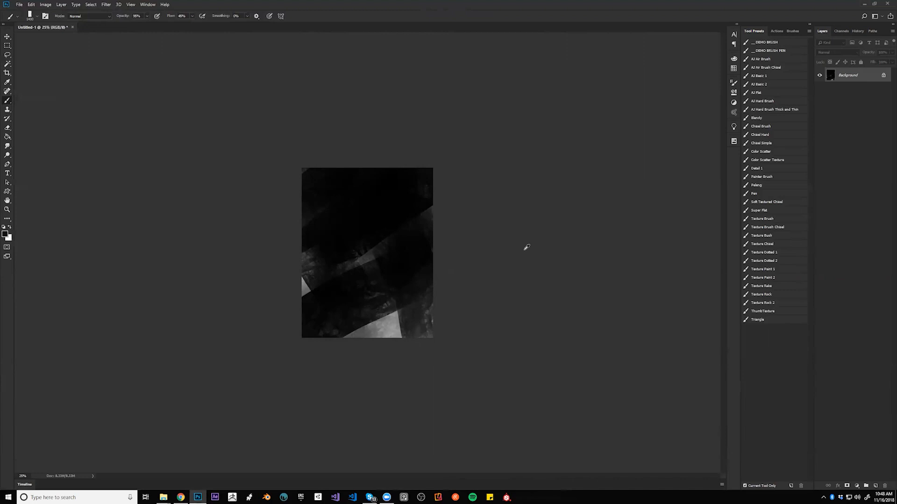
pyautogui.moveTo(335, 373); pyautogui.dragTo(411, 297)
pyautogui.moveTo(338, 245)
pyautogui.mouseDown()
pyautogui.moveTo(290, 294)
pyautogui.moveTo(382, 193)
pyautogui.mouseUp()
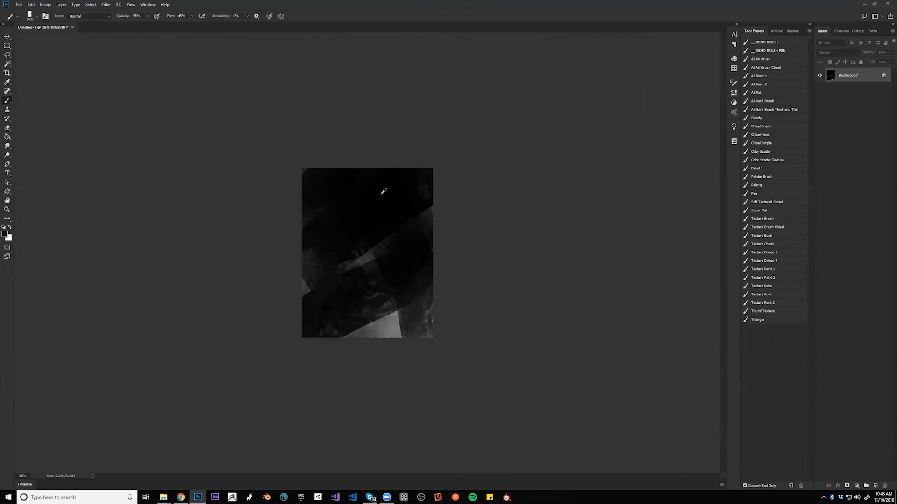
pyautogui.moveTo(352, 289); pyautogui.dragTo(418, 186)
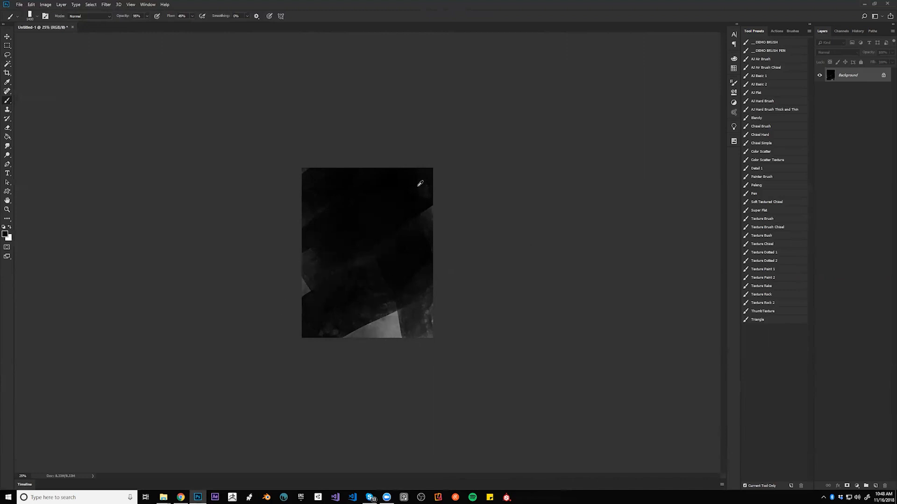
# Sample a dark gray from the canvas's left edge and paint wide soft diagonal strokes across the middle.
pyautogui.keyDown('alt'); pyautogui.click(302, 289); pyautogui.keyUp('alt')
pyautogui.moveTo(303, 300); pyautogui.dragTo(400, 206)
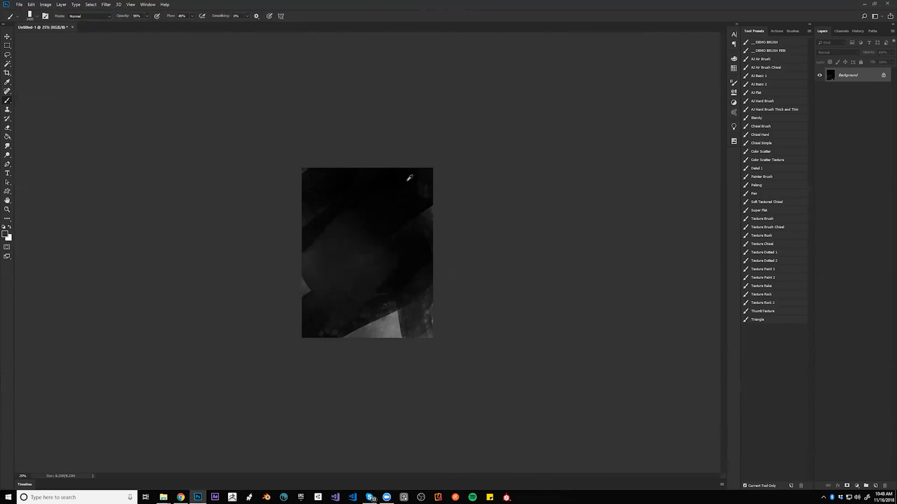
pyautogui.moveTo(359, 154); pyautogui.dragTo(241, 245)
pyautogui.moveTo(362, 206); pyautogui.dragTo(470, 302)
# Shift the background's midtones toward blue with Color Balance.
pyautogui.press('i')
pyautogui.hotkey('ctrl', 'b')
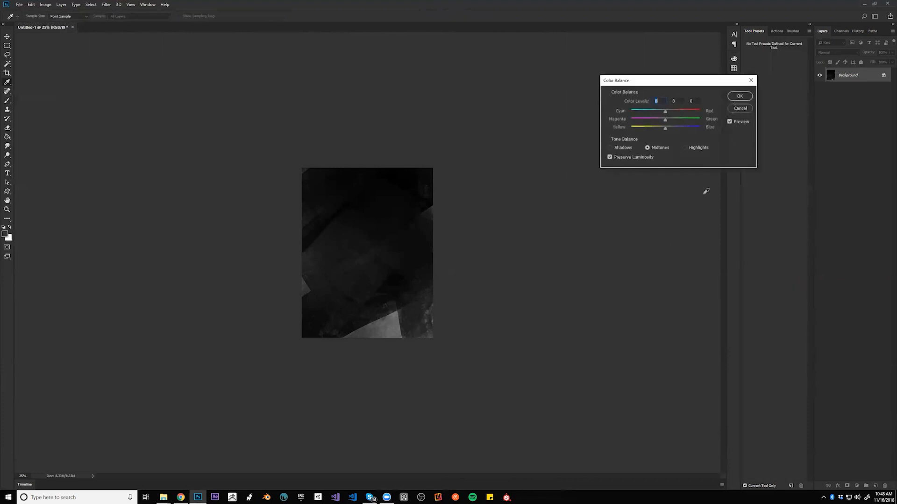
pyautogui.moveTo(660, 126); pyautogui.dragTo(666, 119)
pyautogui.moveTo(671, 128); pyautogui.dragTo(683, 127)
pyautogui.click(740, 96)
pyautogui.press('b')
pyautogui.press('h')
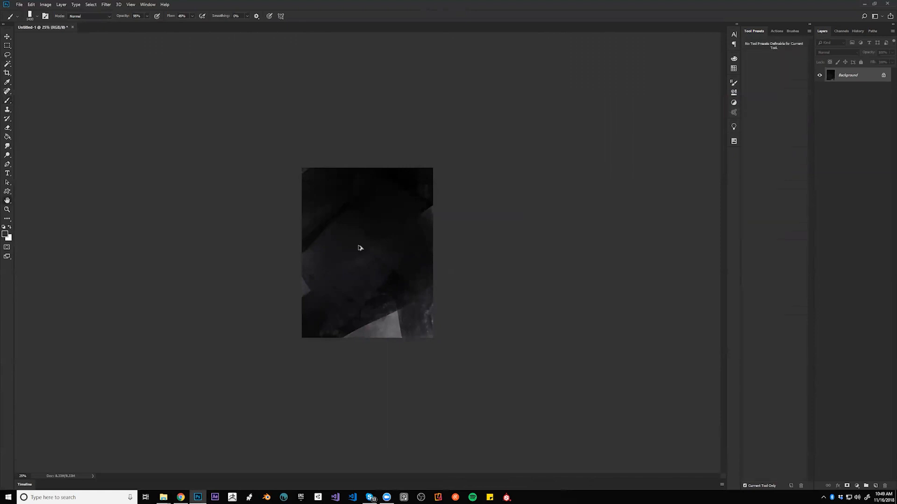
# Resize the image to a width of 1000 pixels.
pyautogui.hotkey('ctrl', 'alt', 'i')
pyautogui.write('1000')
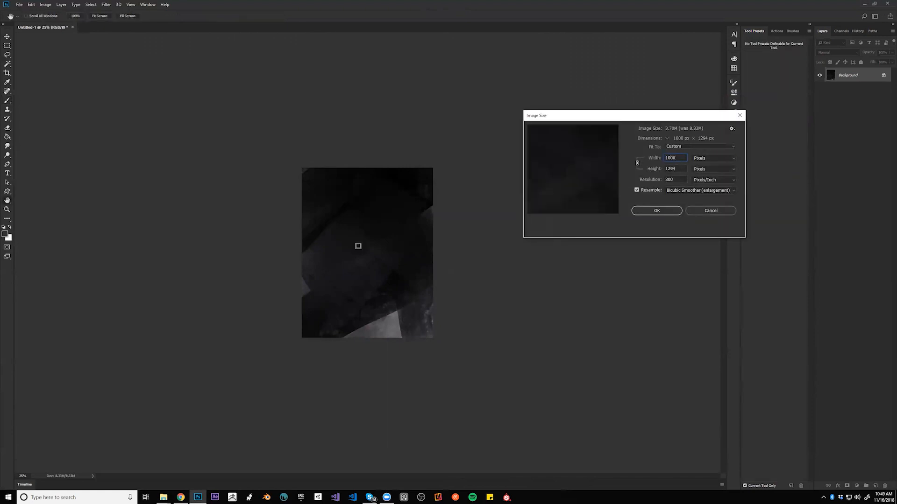
pyautogui.press('Return')
pyautogui.press('b')
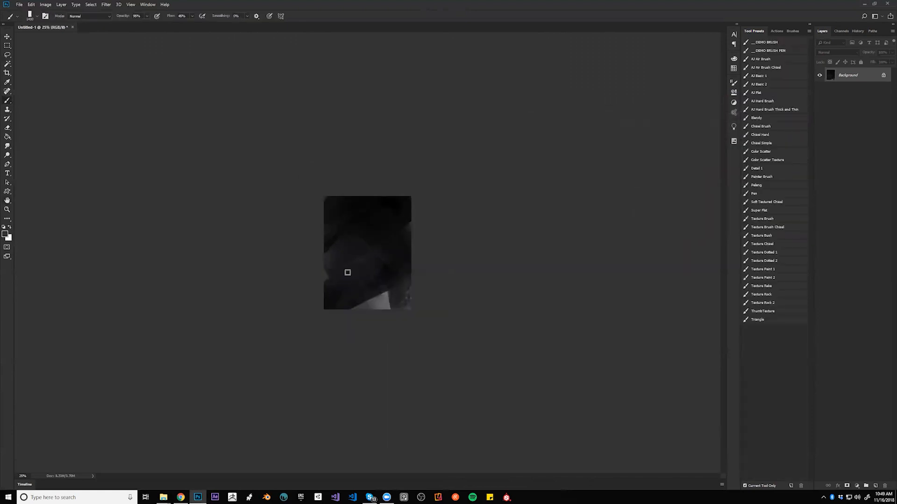
# Pick a muted gray-green foreground color and switch to the Gradient tool.
pyautogui.press('g')
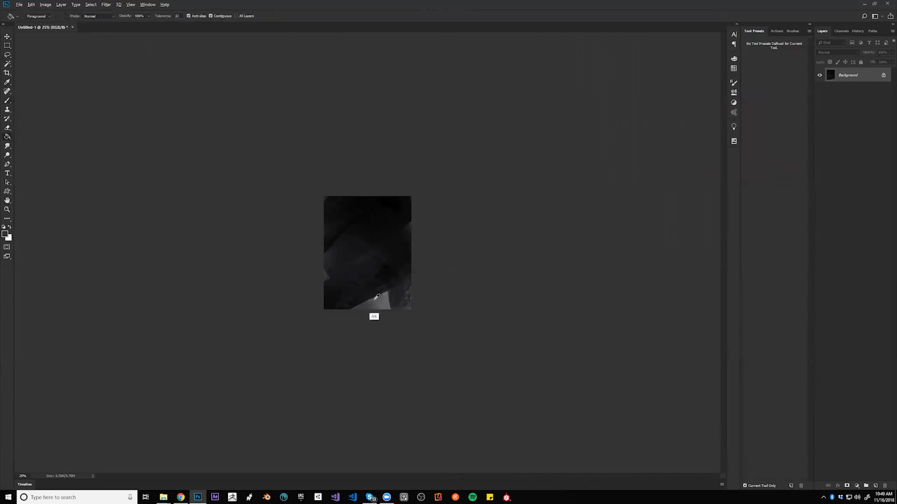
pyautogui.click(734, 60)
pyautogui.click(614, 140)
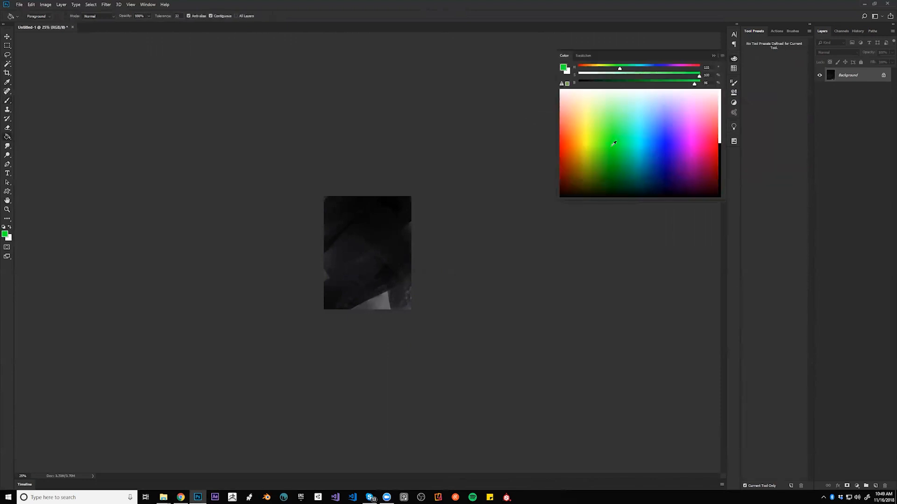
pyautogui.click(722, 55)
pyautogui.click(742, 58)
pyautogui.moveTo(592, 145); pyautogui.dragTo(597, 101)
pyautogui.hotkey('shift', 'g')
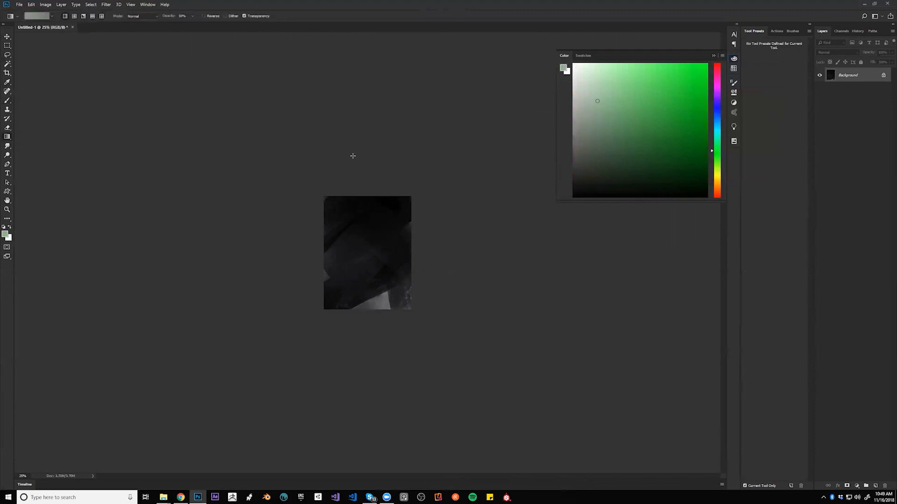
# Try gray-green gradients across the background from several directions, undoing each one.
pyautogui.moveTo(342, 160); pyautogui.dragTo(346, 341)
pyautogui.hotkey('ctrl', 'z')
pyautogui.moveTo(342, 397); pyautogui.dragTo(400, 177)
pyautogui.hotkey('ctrl', 'z')
pyautogui.moveTo(313, 183); pyautogui.dragTo(350, 288)
pyautogui.hotkey('ctrl', 'z')
pyautogui.moveTo(366, 98); pyautogui.dragTo(361, 284)
pyautogui.hotkey('ctrl', 'z')
pyautogui.moveTo(368, 387); pyautogui.dragTo(350, 177)
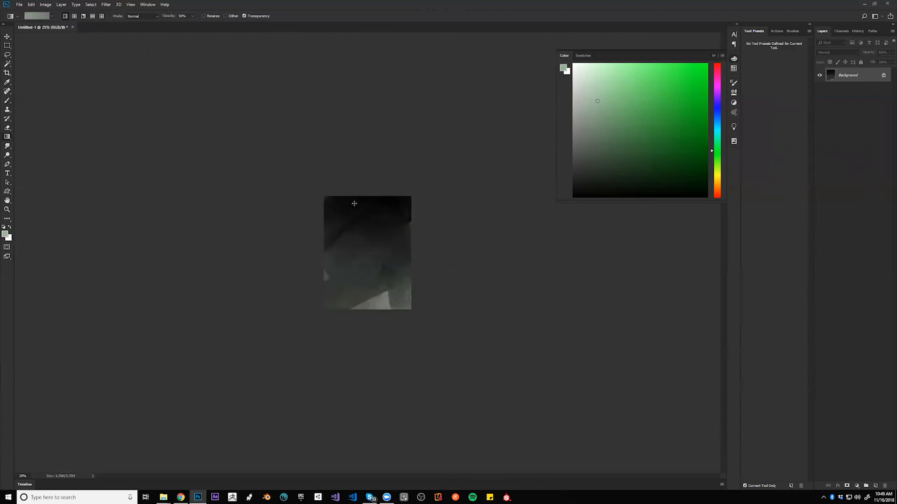
pyautogui.hotkey('ctrl', 'z')
pyautogui.moveTo(338, 360); pyautogui.dragTo(378, 257)
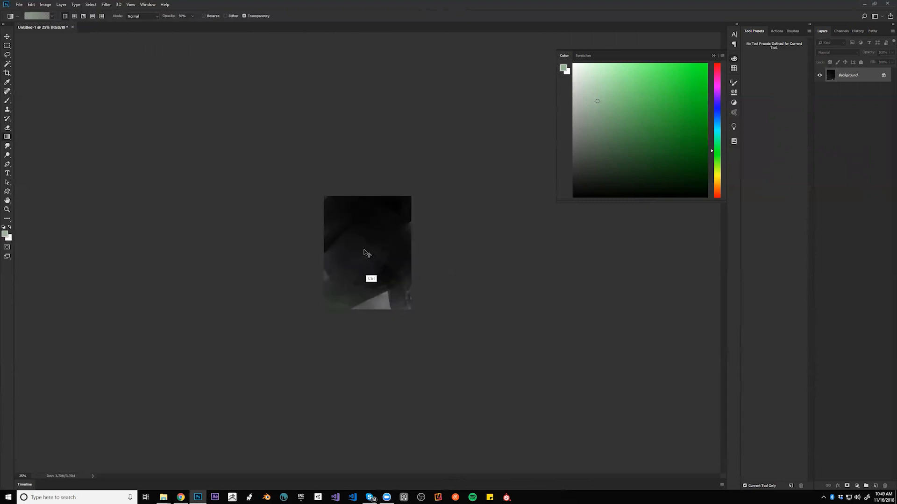
pyautogui.hotkey('ctrl', 'z')
pyautogui.moveTo(297, 149); pyautogui.dragTo(322, 392)
pyautogui.hotkey('ctrl', 'z')
pyautogui.moveTo(372, 103); pyautogui.dragTo(389, 364)
pyautogui.hotkey('ctrl', 'z')
pyautogui.moveTo(314, 105); pyautogui.dragTo(360, 330)
pyautogui.hotkey('ctrl', 'z')
# Change the foreground to a pale yellow and lay a faint gradient down from the canvas's upper edge.
pyautogui.moveTo(597, 101)
pyautogui.mouseDown()
pyautogui.moveTo(581, 76)
pyautogui.moveTo(591, 77)
pyautogui.mouseUp()
pyautogui.click(719, 174)
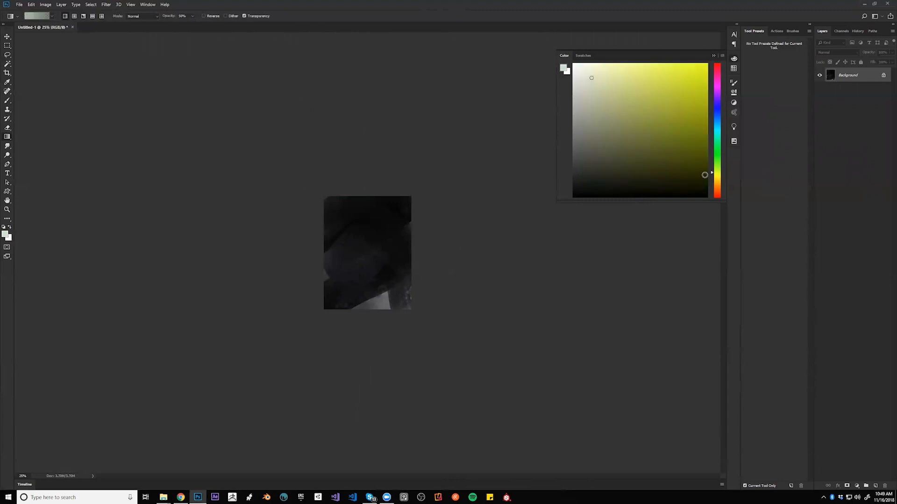
pyautogui.moveTo(336, 175); pyautogui.dragTo(369, 319)
pyautogui.hotkey('ctrl', 'z')
pyautogui.moveTo(349, 111); pyautogui.dragTo(397, 410)
pyautogui.press('b')
pyautogui.moveTo(347, 187); pyautogui.dragTo(288, 220)
pyautogui.hotkey('ctrl', 'z')
pyautogui.keyDown('alt'); pyautogui.click(390, 213); pyautogui.keyUp('alt')
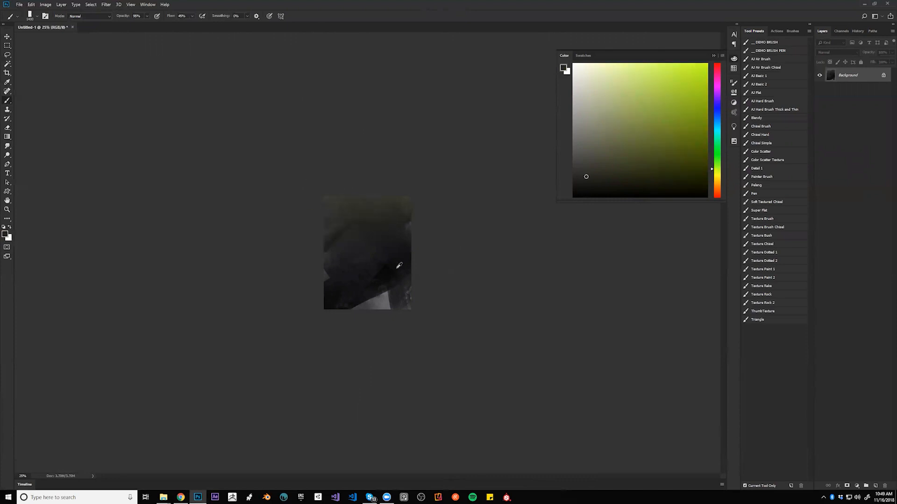
# Darken the background with Hue/Saturation by setting Lightness to -46.
pyautogui.hotkey('ctrl', 'u')
pyautogui.moveTo(689, 201); pyautogui.dragTo(695, 200)
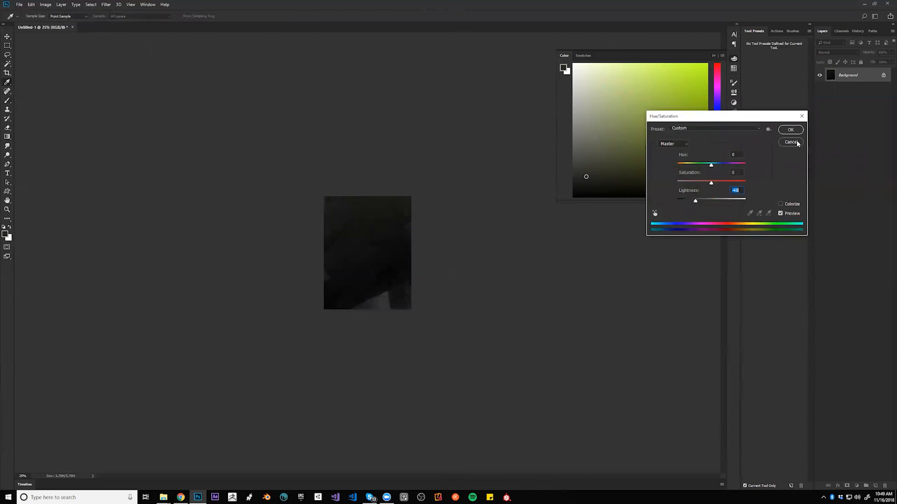
pyautogui.click(797, 143)
# Sample a dark tone from the canvas and paint over the light wedge along the lower edge.
pyautogui.press('b')
pyautogui.keyDown('alt'); pyautogui.click(369, 305); pyautogui.keyUp('alt')
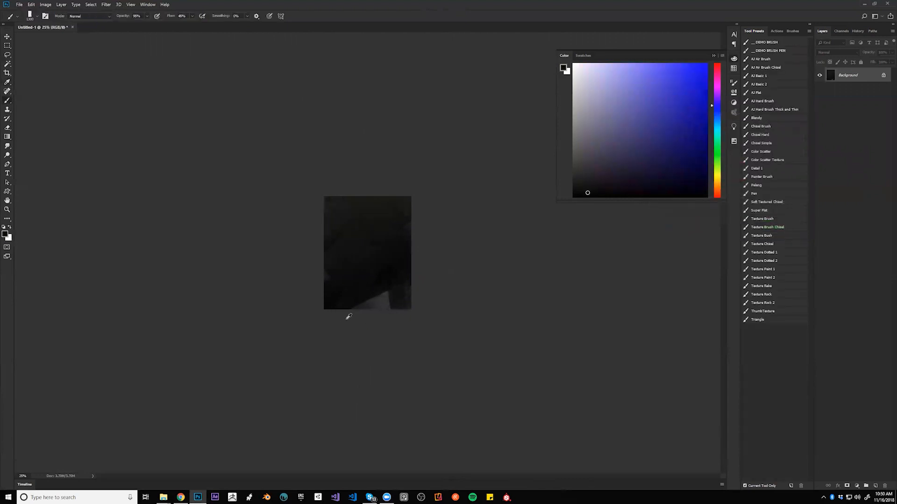
pyautogui.moveTo(439, 304); pyautogui.dragTo(369, 306)
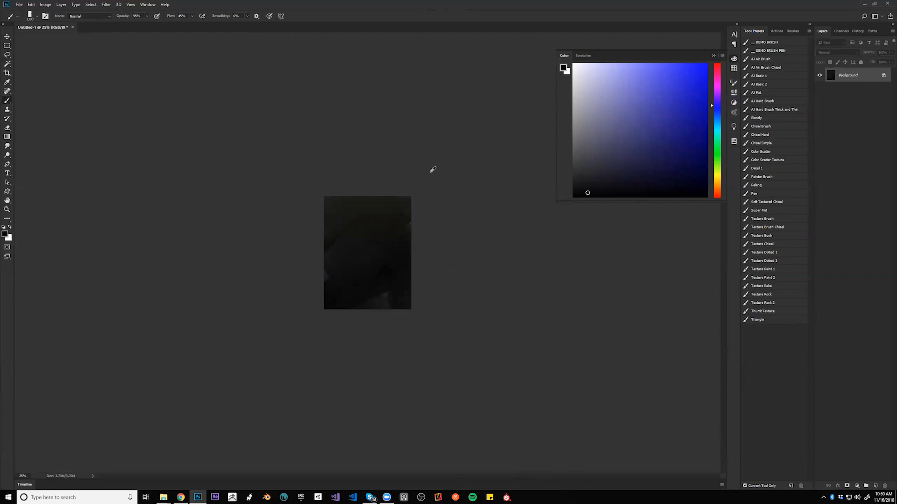
# Sample a near-black blue and blend away the remaining light patches on the left and lower parts, enlarging the brush.
pyautogui.press('z')
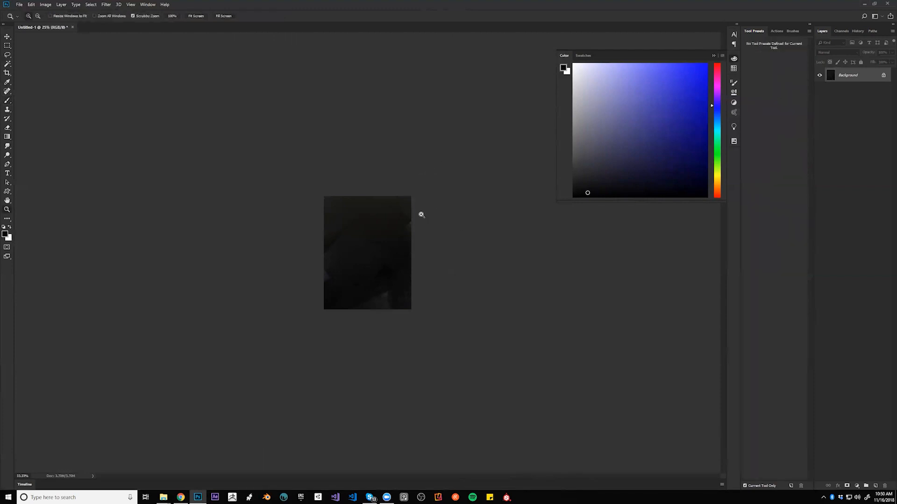
pyautogui.click(422, 214)
pyautogui.press('b')
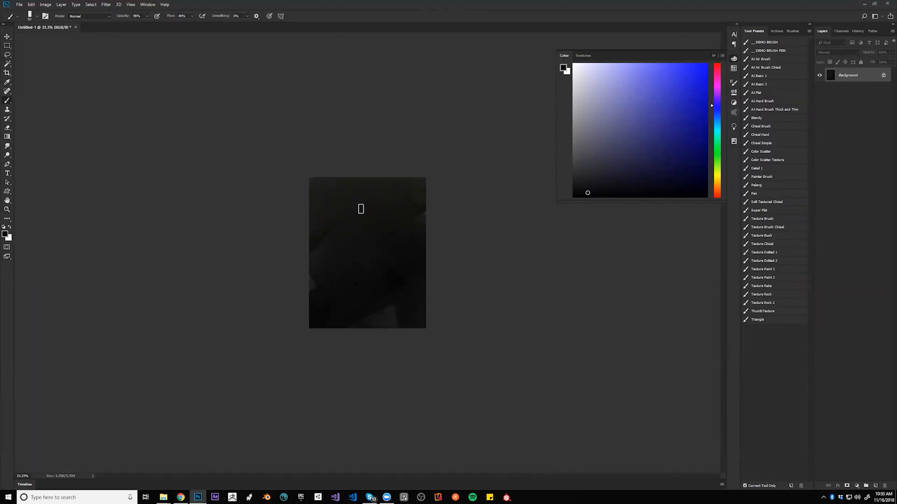
pyautogui.press('alt')
pyautogui.keyDown('alt'); pyautogui.click(324, 289); pyautogui.keyUp('alt')
pyautogui.moveTo(306, 300)
pyautogui.mouseDown()
pyautogui.moveTo(359, 216)
pyautogui.moveTo(407, 203)
pyautogui.moveTo(358, 261)
pyautogui.mouseUp()
pyautogui.press(']')
pyautogui.press(']')
pyautogui.press(']')
pyautogui.press(']')
pyautogui.press(']')
pyautogui.press(']')
pyautogui.press(']')
pyautogui.press(']')
pyautogui.press(']')
pyautogui.press(']')
pyautogui.press(']')
pyautogui.press(']')
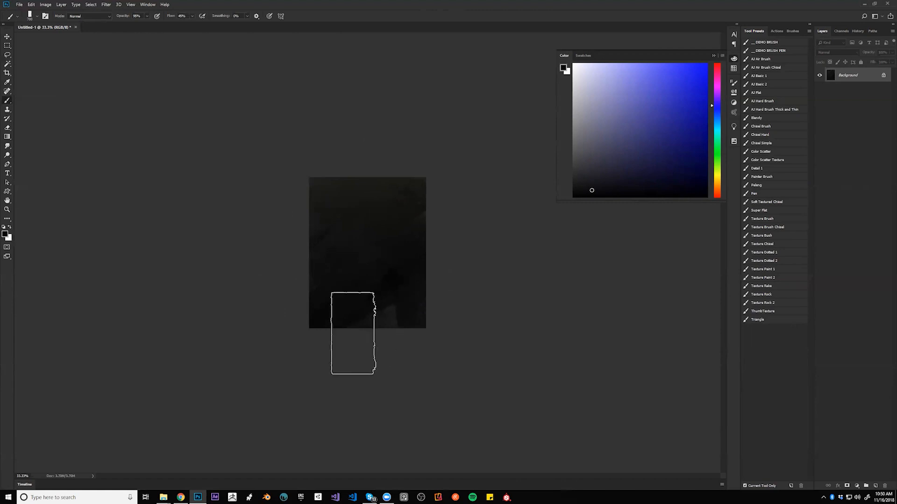
pyautogui.hotkey('ctrl', 'alt')
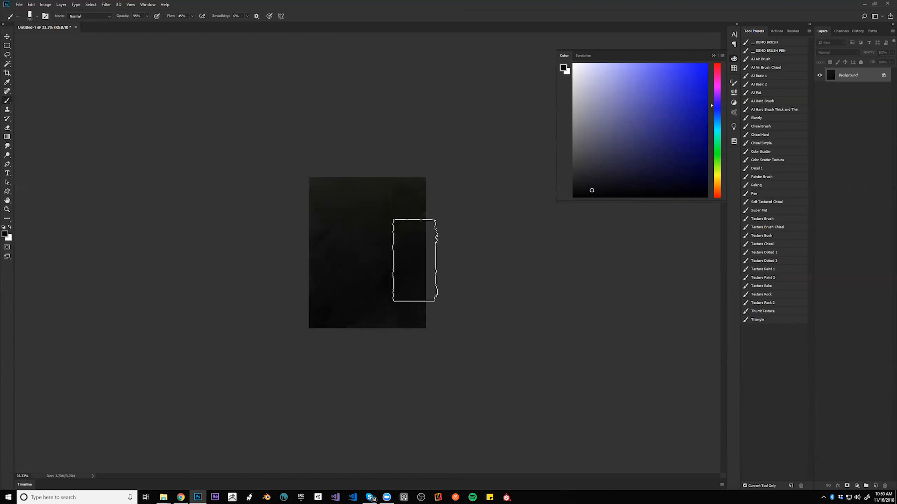
# Reduce the brush size and add a new layer above the Background.
pyautogui.press('z')
pyautogui.click(387, 238)
pyautogui.press('b')
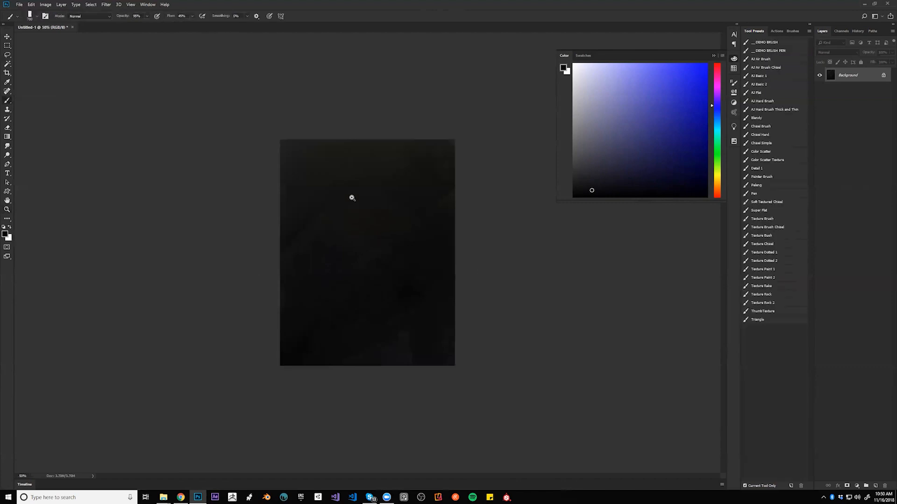
pyautogui.press('[')
pyautogui.press('[')
pyautogui.press('[')
pyautogui.press('[')
pyautogui.press('[')
pyautogui.press('[')
pyautogui.hotkey('ctrl', 'shift', 'alt', 'n')
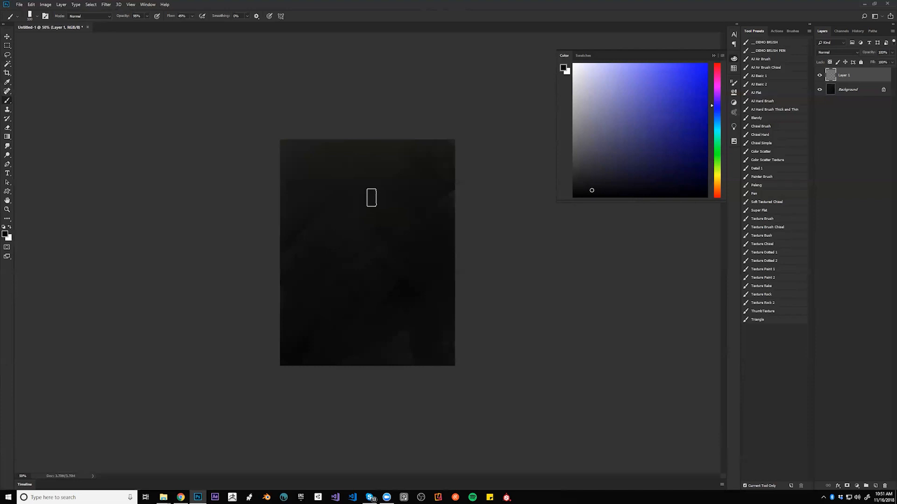
# Switch to white and block in the figure's head, torso, raised arm and upper part of the lowered arm on Layer 1.
pyautogui.press('x')
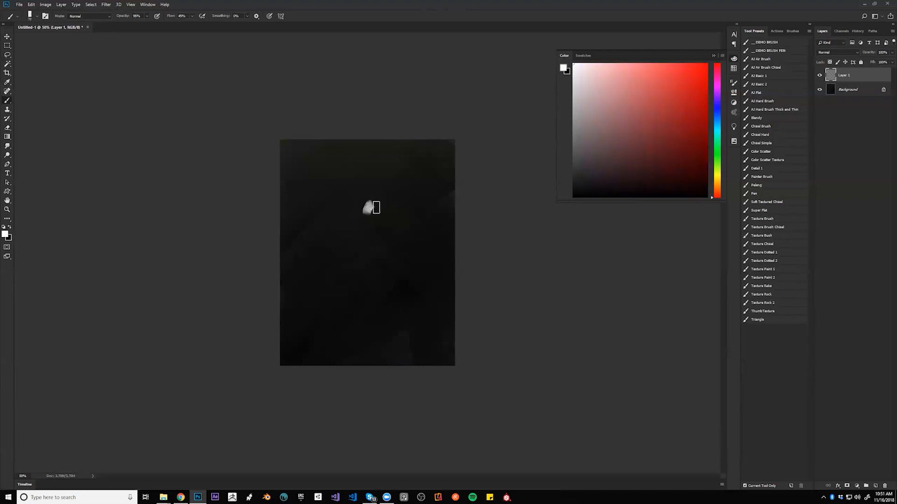
pyautogui.hotkey('ctrl', 'z')
pyautogui.moveTo(375, 205)
pyautogui.mouseDown()
pyautogui.moveTo(386, 233)
pyautogui.moveTo(363, 225)
pyautogui.moveTo(359, 238)
pyautogui.moveTo(354, 232)
pyautogui.moveTo(378, 226)
pyautogui.moveTo(371, 235)
pyautogui.moveTo(359, 226)
pyautogui.moveTo(349, 235)
pyautogui.moveTo(356, 228)
pyautogui.moveTo(348, 227)
pyautogui.moveTo(337, 251)
pyautogui.mouseUp()
pyautogui.moveTo(384, 232)
pyautogui.mouseDown()
pyautogui.moveTo(363, 246)
pyautogui.moveTo(360, 236)
pyautogui.moveTo(362, 249)
pyautogui.moveTo(380, 242)
pyautogui.moveTo(338, 252)
pyautogui.moveTo(348, 237)
pyautogui.moveTo(316, 281)
pyautogui.mouseUp()
pyautogui.hotkey('ctrl', 'alt', 'z')
pyautogui.hotkey('ctrl', 'alt', 'z')
pyautogui.hotkey('ctrl', 'alt', 'z')
pyautogui.hotkey('ctrl', 'alt', 'z')
pyautogui.moveTo(334, 245); pyautogui.dragTo(324, 225)
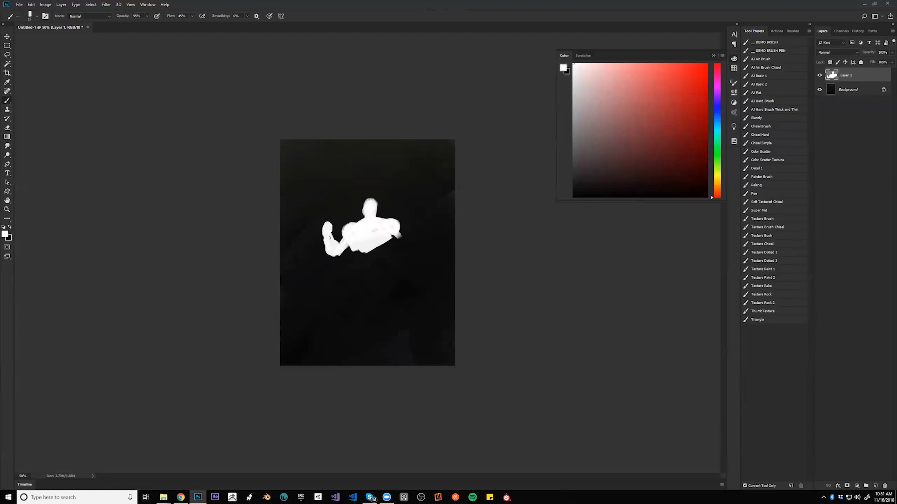
pyautogui.moveTo(352, 242)
pyautogui.mouseDown()
pyautogui.moveTo(396, 236)
pyautogui.moveTo(395, 229)
pyautogui.moveTo(403, 256)
pyautogui.mouseUp()
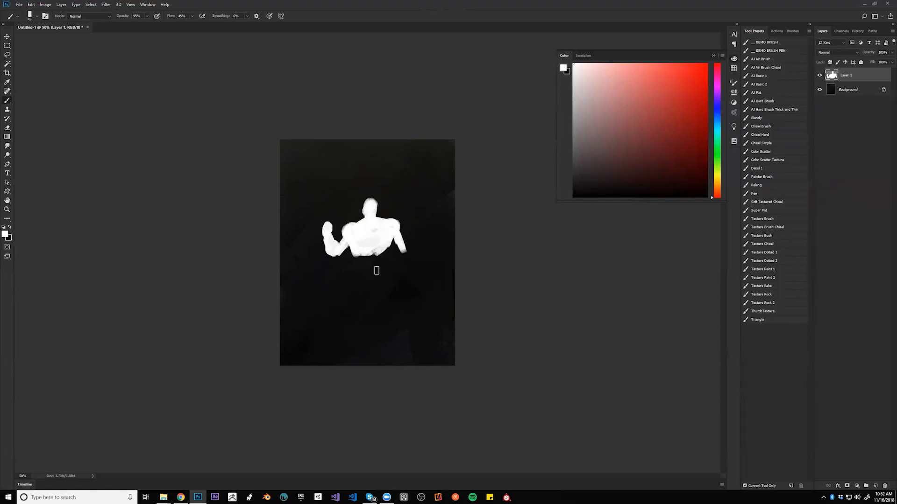
# Paint the lowered forearm and hand with a smaller brush, and block in the waist, bent leg and hanging cloth.
pyautogui.press('[')
pyautogui.press('[')
pyautogui.moveTo(395, 243)
pyautogui.mouseDown()
pyautogui.moveTo(406, 256)
pyautogui.moveTo(396, 269)
pyautogui.mouseUp()
pyautogui.hotkey('ctrl', 'z')
pyautogui.hotkey('ctrl', 'z')
pyautogui.moveTo(400, 256); pyautogui.dragTo(409, 276)
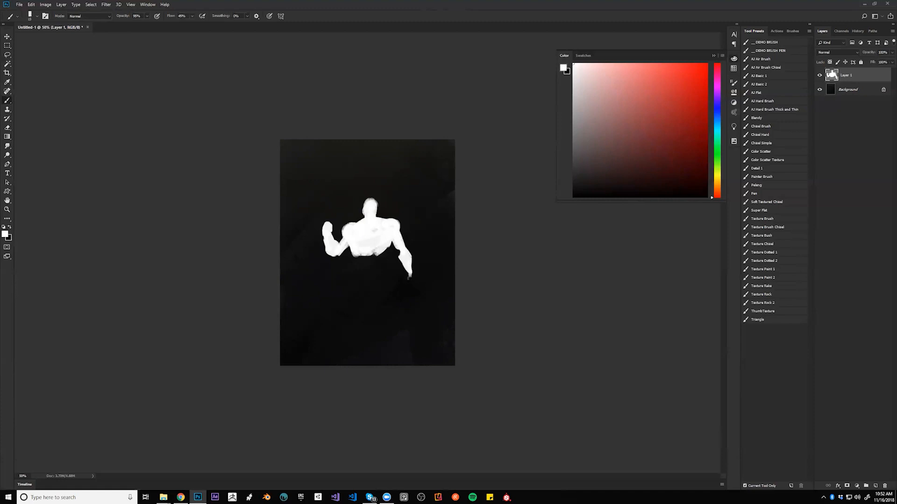
pyautogui.moveTo(411, 274); pyautogui.dragTo(410, 280)
pyautogui.moveTo(382, 256)
pyautogui.mouseDown()
pyautogui.moveTo(352, 258)
pyautogui.moveTo(367, 264)
pyautogui.moveTo(357, 258)
pyautogui.moveTo(348, 297)
pyautogui.moveTo(353, 268)
pyautogui.moveTo(362, 311)
pyautogui.moveTo(373, 256)
pyautogui.moveTo(381, 293)
pyautogui.moveTo(382, 263)
pyautogui.moveTo(385, 279)
pyautogui.moveTo(343, 272)
pyautogui.moveTo(329, 291)
pyautogui.moveTo(341, 301)
pyautogui.moveTo(353, 270)
pyautogui.moveTo(338, 285)
pyautogui.moveTo(358, 272)
pyautogui.moveTo(340, 281)
pyautogui.moveTo(350, 277)
pyautogui.moveTo(348, 306)
pyautogui.moveTo(387, 273)
pyautogui.mouseUp()
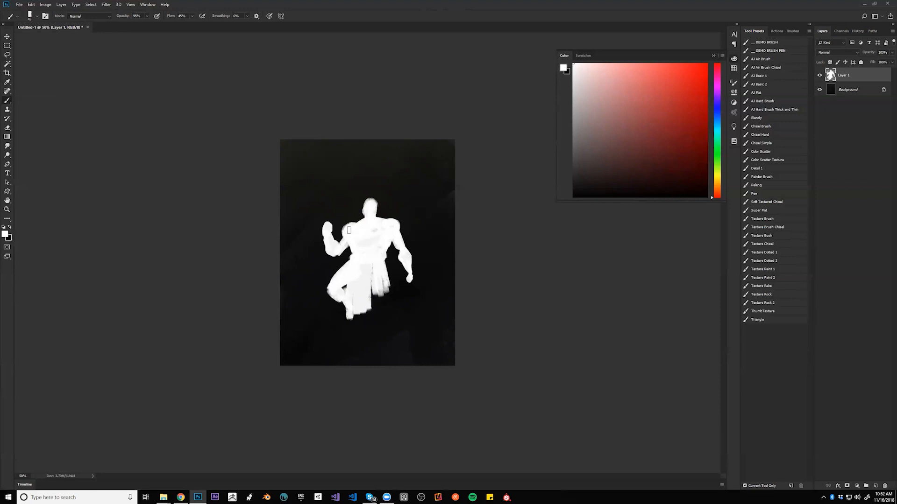
# Trim the edge of the shoulder beside the raised arm using a small Eraser with the Erase - Hard preset.
pyautogui.press('e')
pyautogui.press('[')
pyautogui.press('[')
pyautogui.press('[')
pyautogui.press('[')
pyautogui.press('[')
pyautogui.press('[')
pyautogui.press('[')
pyautogui.press('[')
pyautogui.press('[')
pyautogui.press('[')
pyautogui.press('[')
pyautogui.press('[')
pyautogui.press('[')
pyautogui.press('[')
pyautogui.press('[')
pyautogui.press('[')
pyautogui.press('[')
pyautogui.press('[')
pyautogui.press('[')
pyautogui.press('[')
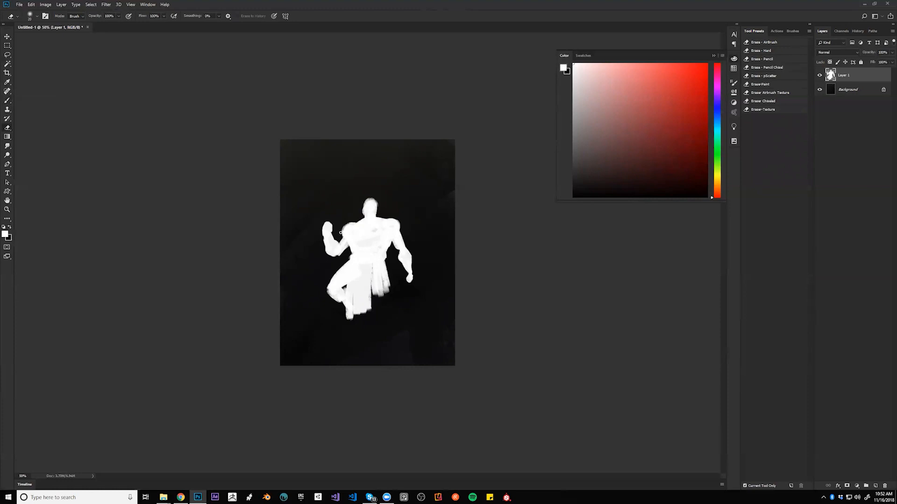
pyautogui.click(768, 50)
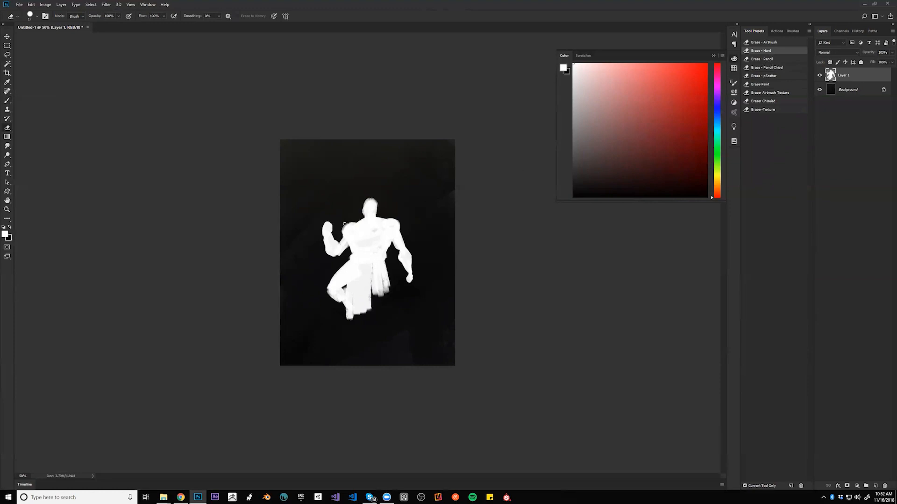
# Return to the Brush and paint the straight leg and a rocky mound under the figure's feet in white.
pyautogui.press('b')
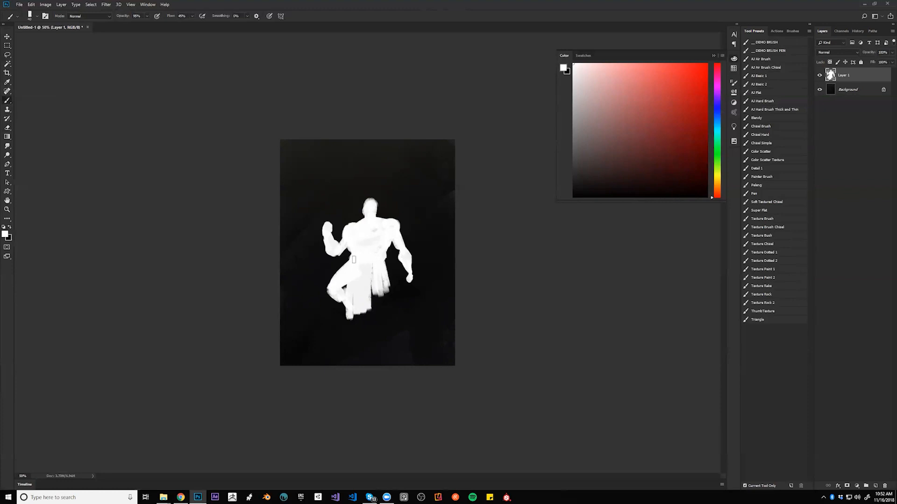
pyautogui.moveTo(372, 275)
pyautogui.mouseDown()
pyautogui.moveTo(374, 300)
pyautogui.moveTo(363, 282)
pyautogui.moveTo(355, 298)
pyautogui.moveTo(382, 261)
pyautogui.moveTo(385, 289)
pyautogui.moveTo(380, 260)
pyautogui.moveTo(388, 315)
pyautogui.moveTo(384, 297)
pyautogui.moveTo(398, 325)
pyautogui.mouseUp()
pyautogui.moveTo(344, 338)
pyautogui.mouseDown()
pyautogui.moveTo(349, 320)
pyautogui.moveTo(364, 319)
pyautogui.moveTo(398, 334)
pyautogui.moveTo(358, 329)
pyautogui.moveTo(404, 357)
pyautogui.mouseUp()
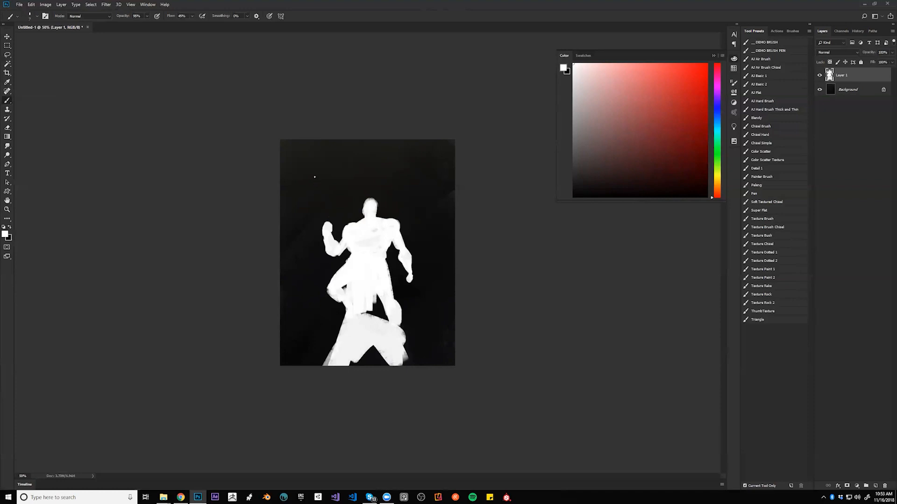
# Draw a long straight staff through the raised fist and paint a tattered banner hanging from its upper end.
pyautogui.keyDown('shift'); pyautogui.click(346, 313); pyautogui.keyUp('shift')
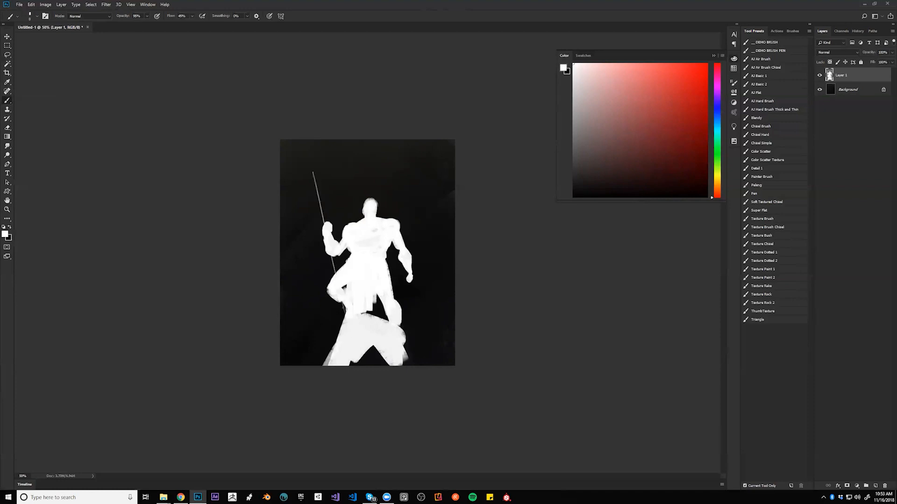
pyautogui.hotkey('ctrl', 'z')
pyautogui.click(318, 167)
pyautogui.keyDown('shift'); pyautogui.click(345, 313); pyautogui.keyUp('shift')
pyautogui.click(318, 182)
pyautogui.keyDown('shift'); pyautogui.click(345, 317); pyautogui.keyUp('shift')
pyautogui.moveTo(313, 174); pyautogui.dragTo(329, 223)
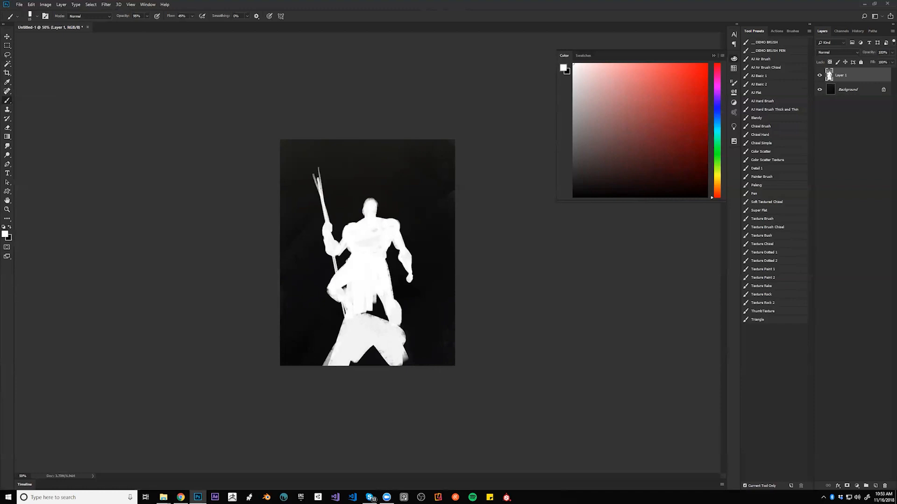
pyautogui.moveTo(314, 177)
pyautogui.mouseDown()
pyautogui.moveTo(307, 197)
pyautogui.moveTo(306, 186)
pyautogui.moveTo(297, 191)
pyautogui.moveTo(293, 261)
pyautogui.mouseUp()
pyautogui.moveTo(304, 196)
pyautogui.mouseDown()
pyautogui.moveTo(301, 296)
pyautogui.moveTo(309, 192)
pyautogui.moveTo(303, 336)
pyautogui.moveTo(303, 202)
pyautogui.moveTo(292, 313)
pyautogui.moveTo(298, 214)
pyautogui.moveTo(287, 265)
pyautogui.moveTo(300, 277)
pyautogui.moveTo(295, 330)
pyautogui.mouseUp()
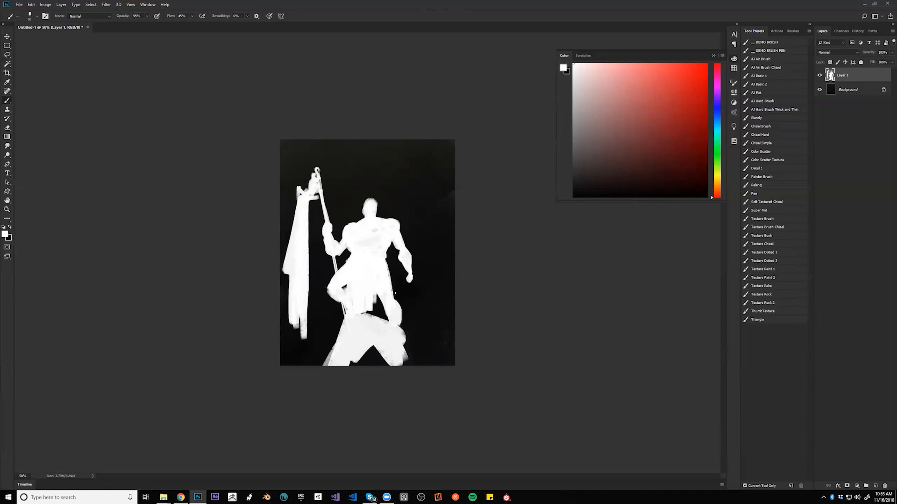
# Paint a diagonal spear running from the rock through the lowered hand to the figure's side, adjusting the brush size.
pyautogui.moveTo(385, 343)
pyautogui.mouseDown()
pyautogui.moveTo(423, 250)
pyautogui.moveTo(374, 362)
pyautogui.mouseUp()
pyautogui.hotkey('ctrl', 'z')
pyautogui.moveTo(440, 244)
pyautogui.mouseDown()
pyautogui.moveTo(396, 299)
pyautogui.moveTo(437, 238)
pyautogui.mouseUp()
pyautogui.hotkey('ctrl', 'z')
pyautogui.hotkey('ctrl', 'z')
pyautogui.moveTo(380, 319); pyautogui.dragTo(444, 237)
pyautogui.hotkey('ctrl', 'z')
pyautogui.moveTo(379, 319); pyautogui.dragTo(443, 234)
pyautogui.press(']')
pyautogui.press(']')
pyautogui.press(']')
pyautogui.moveTo(385, 307); pyautogui.dragTo(355, 347)
pyautogui.press('[')
pyautogui.moveTo(384, 309); pyautogui.dragTo(443, 228)
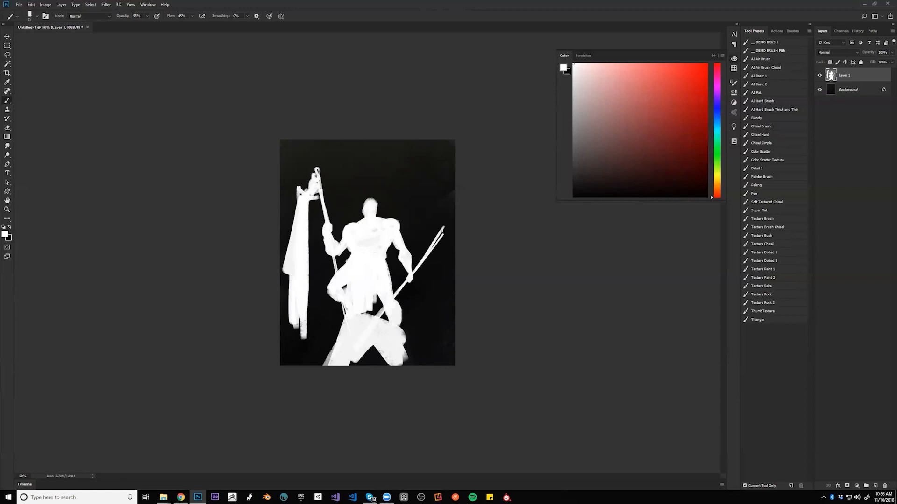
# Paint a small pennant and a thin hanging strip near the spear's upper end, undoing unwanted strokes.
pyautogui.moveTo(423, 266); pyautogui.dragTo(420, 289)
pyautogui.moveTo(424, 259); pyautogui.dragTo(428, 322)
pyautogui.hotkey('ctrl', 'z')
pyautogui.hotkey('ctrl', 'z')
pyautogui.hotkey('ctrl', 'z')
pyautogui.moveTo(422, 279)
pyautogui.mouseDown()
pyautogui.moveTo(440, 279)
pyautogui.moveTo(428, 267)
pyautogui.moveTo(433, 246)
pyautogui.moveTo(432, 256)
pyautogui.mouseUp()
pyautogui.hotkey('ctrl', 'z')
pyautogui.press('[')
pyautogui.press('[')
pyautogui.press('[')
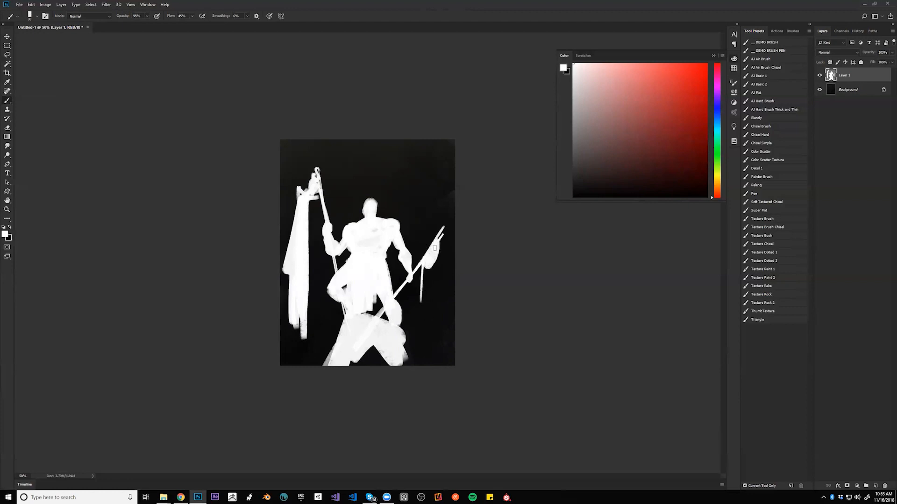
# Extend the top of the banner staff upward and widen the head into a pointed hood over the shoulders.
pyautogui.moveTo(316, 175); pyautogui.dragTo(314, 165)
pyautogui.moveTo(367, 206); pyautogui.dragTo(353, 229)
pyautogui.moveTo(389, 223)
pyautogui.mouseDown()
pyautogui.moveTo(361, 218)
pyautogui.moveTo(347, 232)
pyautogui.moveTo(376, 202)
pyautogui.mouseUp()
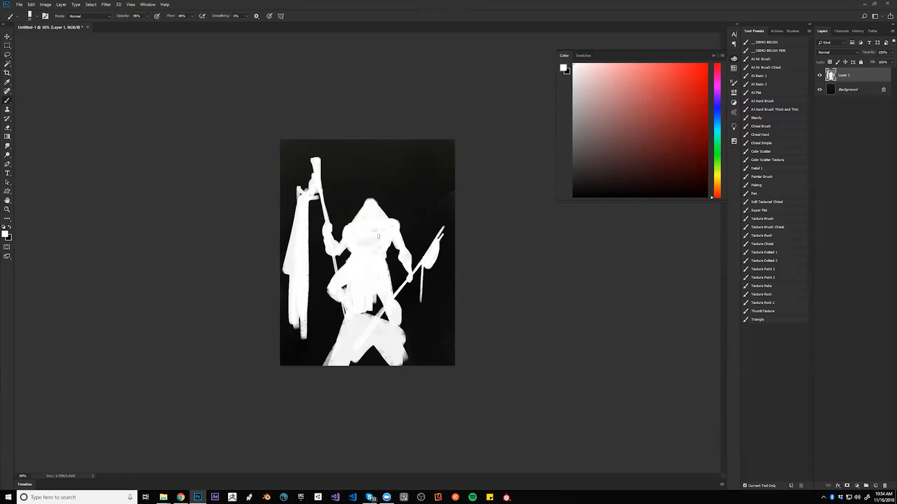
# Touch up the hanging cloth and extend the rocky base along the canvas's lower edge with white strokes.
pyautogui.moveTo(365, 299); pyautogui.dragTo(361, 300)
pyautogui.press('[')
pyautogui.press('[')
pyautogui.press('[')
pyautogui.moveTo(351, 364)
pyautogui.mouseDown()
pyautogui.moveTo(407, 348)
pyautogui.moveTo(350, 369)
pyautogui.moveTo(404, 349)
pyautogui.moveTo(407, 373)
pyautogui.moveTo(383, 361)
pyautogui.moveTo(424, 368)
pyautogui.mouseUp()
pyautogui.press(']')
pyautogui.press(']')
pyautogui.press(']')
pyautogui.press(']')
pyautogui.press(']')
pyautogui.press(']')
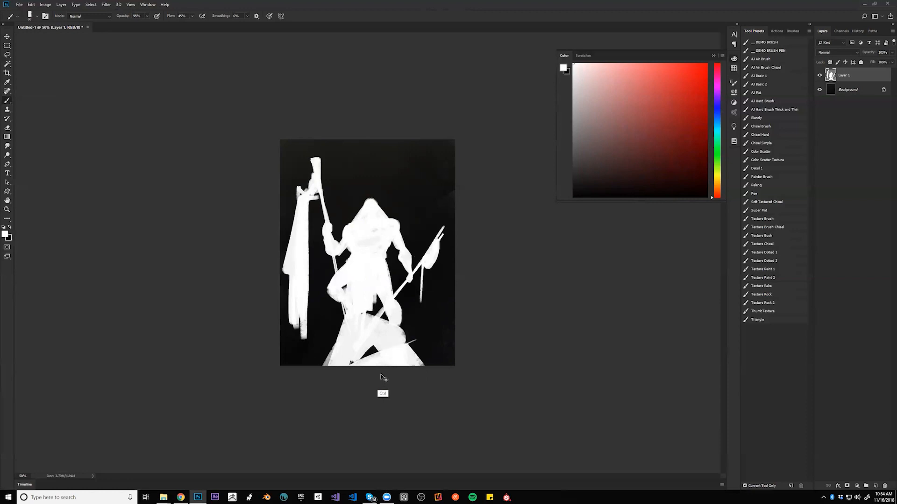
# Flip the canvas horizontally and add thin white spikes near the top of the banner staff with a smaller brush.
pyautogui.hotkey('ctrl', 'f')
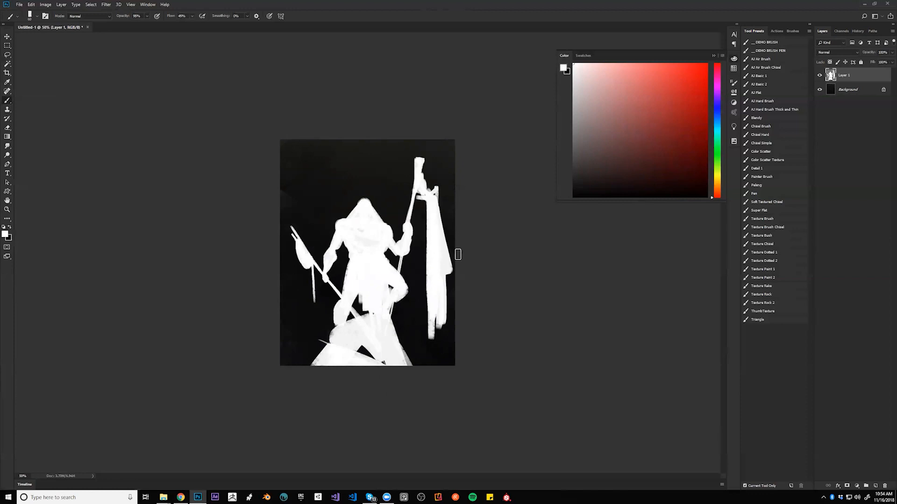
pyautogui.press('x')
pyautogui.press('[')
pyautogui.press('[')
pyautogui.press('[')
pyautogui.press('x')
pyautogui.moveTo(428, 193)
pyautogui.mouseDown()
pyautogui.moveTo(417, 166)
pyautogui.moveTo(402, 187)
pyautogui.mouseUp()
pyautogui.press('[')
pyautogui.hotkey('ctrl', 'z')
pyautogui.moveTo(416, 187); pyautogui.dragTo(401, 183)
pyautogui.moveTo(393, 209); pyautogui.dragTo(412, 195)
# Add thin strokes around the pennant and spear shaft, undoing unwanted ones, and paint a small spike atop the hood.
pyautogui.moveTo(305, 246); pyautogui.dragTo(317, 235)
pyautogui.moveTo(298, 245)
pyautogui.mouseDown()
pyautogui.moveTo(305, 279)
pyautogui.moveTo(311, 268)
pyautogui.moveTo(302, 272)
pyautogui.moveTo(306, 280)
pyautogui.mouseUp()
pyautogui.moveTo(309, 276); pyautogui.dragTo(307, 298)
pyautogui.hotkey('ctrl', 'z')
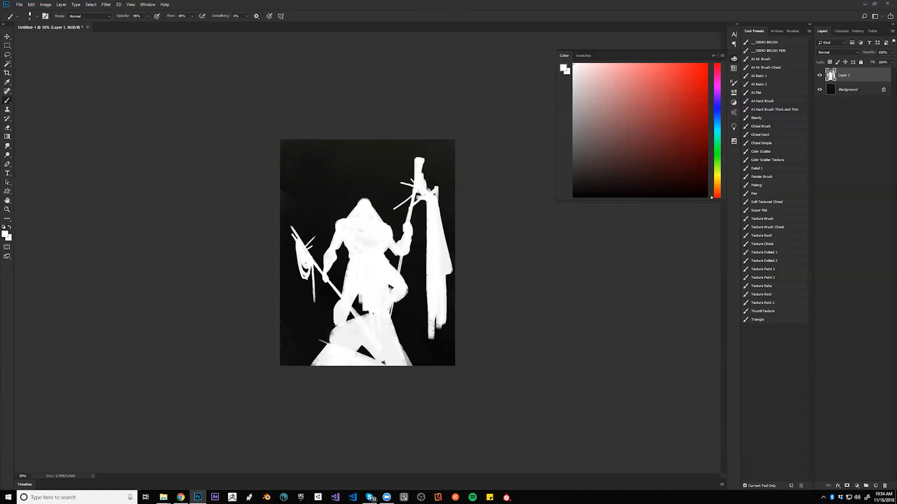
pyautogui.moveTo(316, 279)
pyautogui.mouseDown()
pyautogui.moveTo(326, 303)
pyautogui.moveTo(340, 303)
pyautogui.moveTo(334, 290)
pyautogui.mouseUp()
pyautogui.hotkey('ctrl', 'z')
pyautogui.hotkey('ctrl', 'z')
pyautogui.hotkey('ctrl', 'z')
pyautogui.hotkey('ctrl', 'z')
pyautogui.hotkey('ctrl', 'z')
pyautogui.moveTo(317, 265); pyautogui.dragTo(330, 288)
pyautogui.moveTo(365, 189)
pyautogui.mouseDown()
pyautogui.moveTo(365, 202)
pyautogui.moveTo(367, 182)
pyautogui.mouseUp()
pyautogui.moveTo(364, 198); pyautogui.dragTo(365, 181)
# Switch to Chrome and search the web for "glassdoor.com concept artists" in a new tab.
pyautogui.click(186, 496)
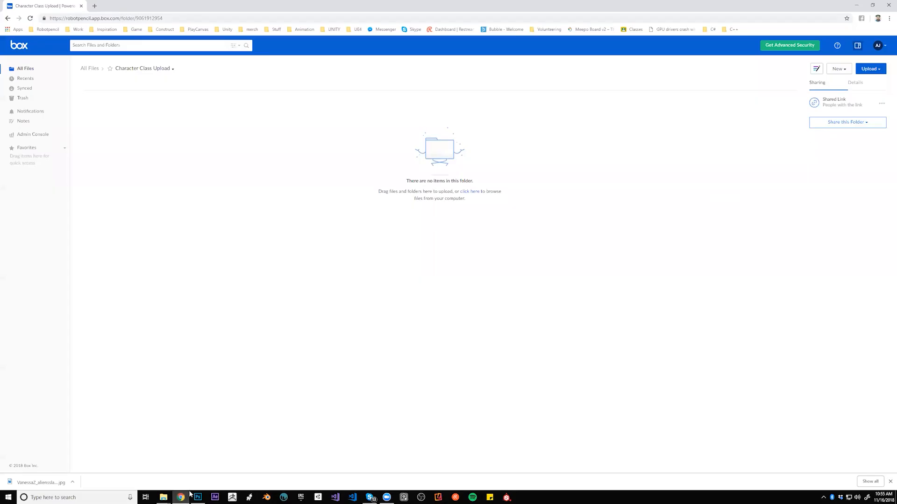
pyautogui.hotkey('ctrl', 't')
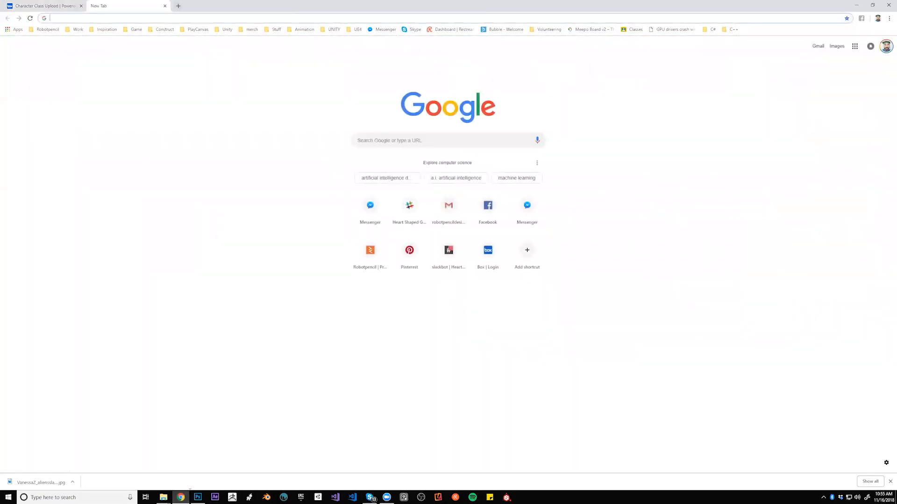
pyautogui.write('glass')
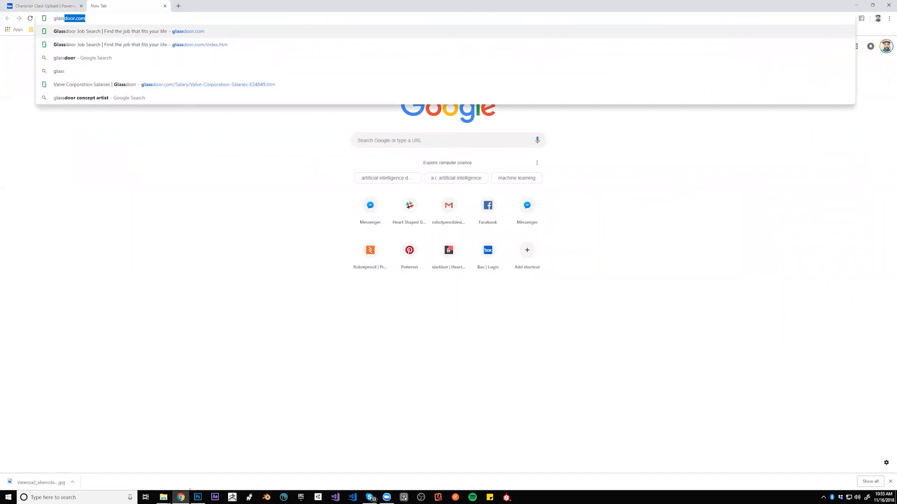
pyautogui.write('door.com')
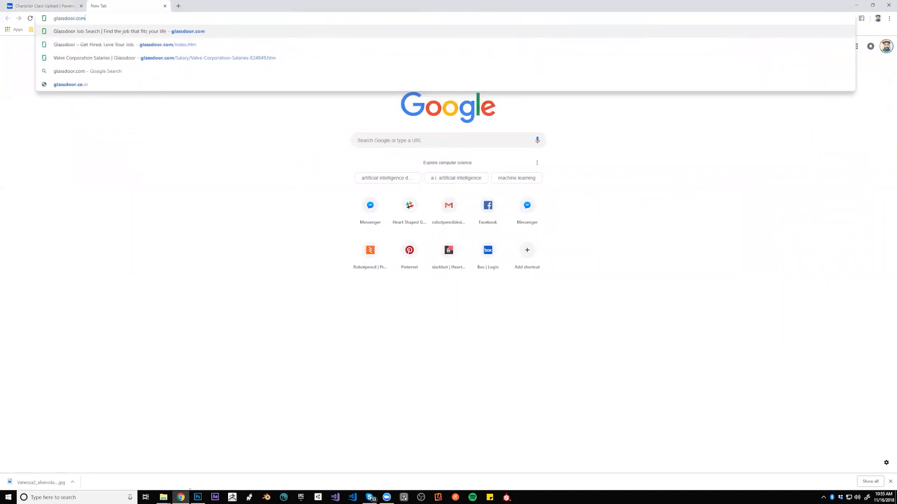
pyautogui.write(' conce')
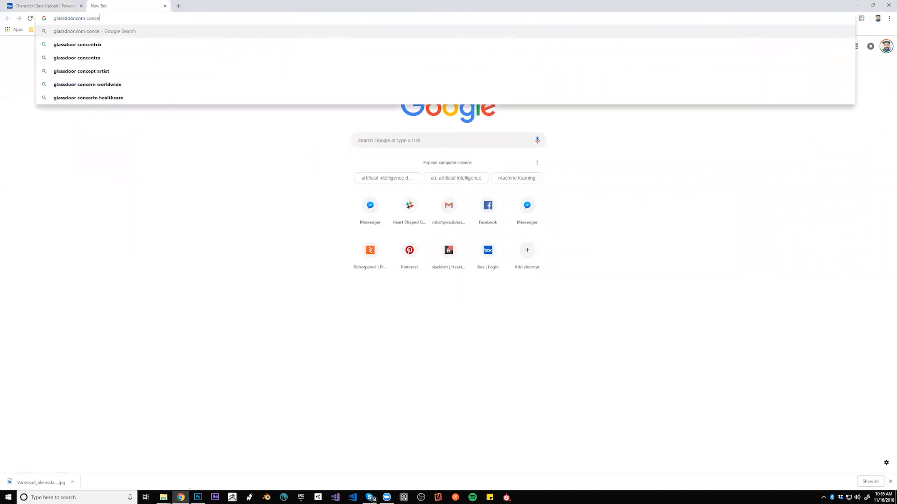
pyautogui.write('pt artists')
pyautogui.press('Return')
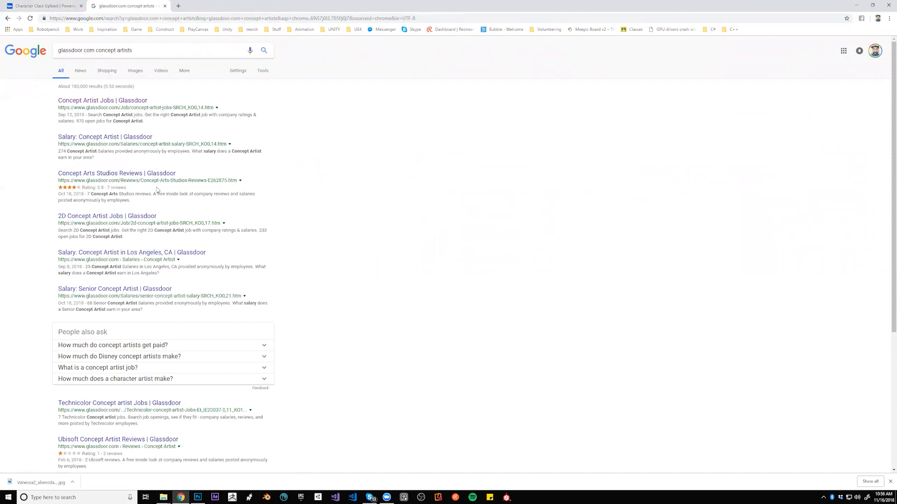
# Open the Glassdoor "Concept Artist Jobs" result and look through the first page of job listings.
pyautogui.click(113, 100)
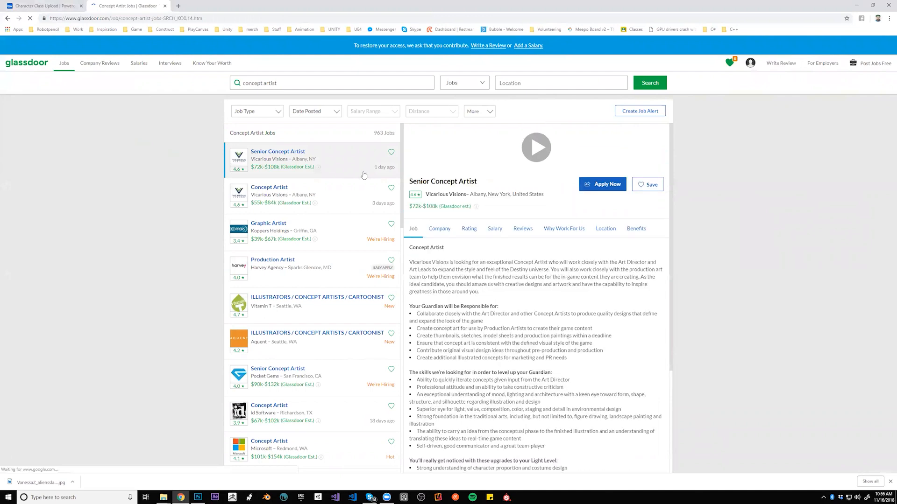
pyautogui.scroll(-2, 360, 206)
pyautogui.scroll(-10, 359, 206)
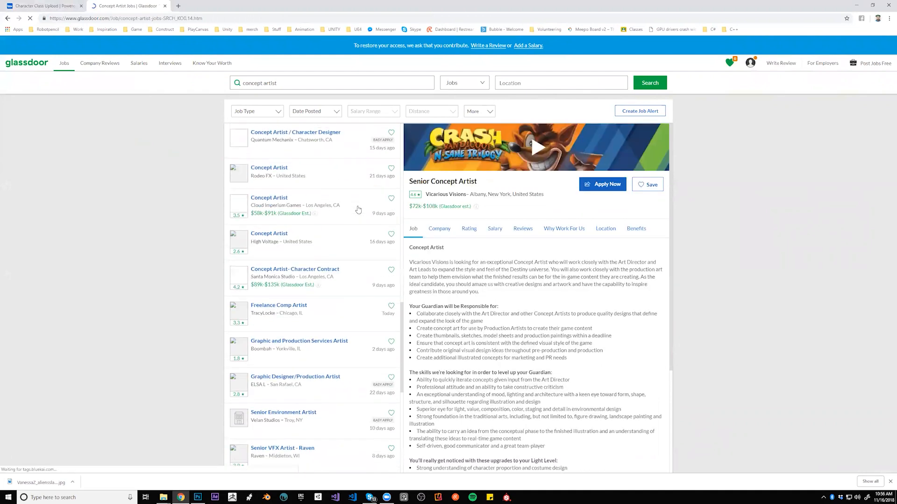
pyautogui.scroll(-5, 358, 209)
pyautogui.scroll(2, 348, 264)
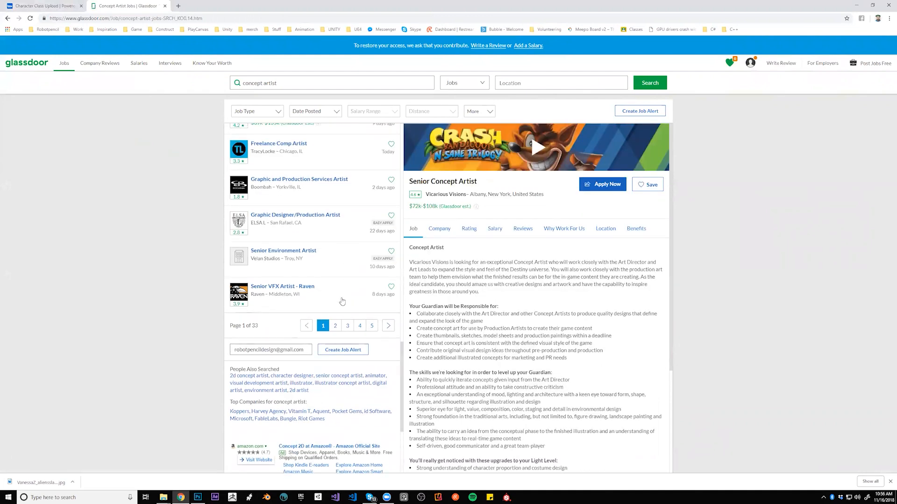
# Go to page 2 of the concept artist listings, dismiss the job alert offer and browse the jobs.
pyautogui.click(335, 325)
pyautogui.scroll(-1, 360, 245)
pyautogui.scroll(-6, 360, 247)
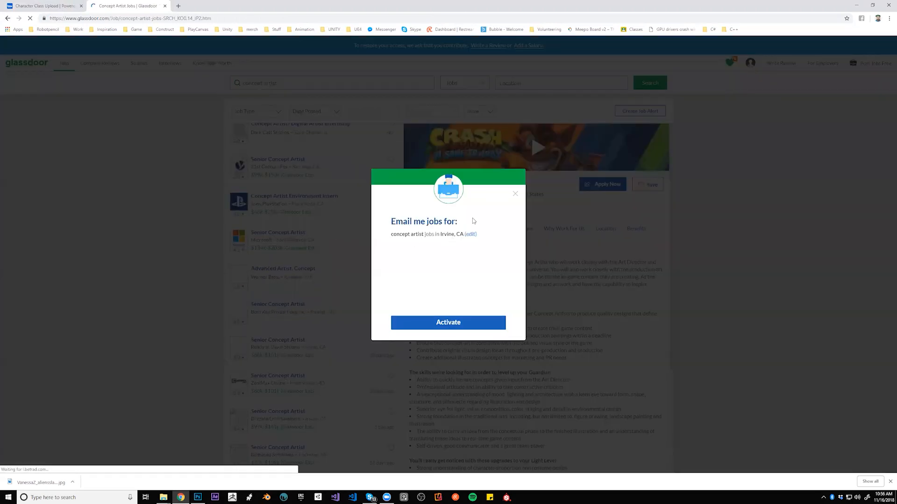
pyautogui.click(516, 194)
pyautogui.scroll(-8, 303, 242)
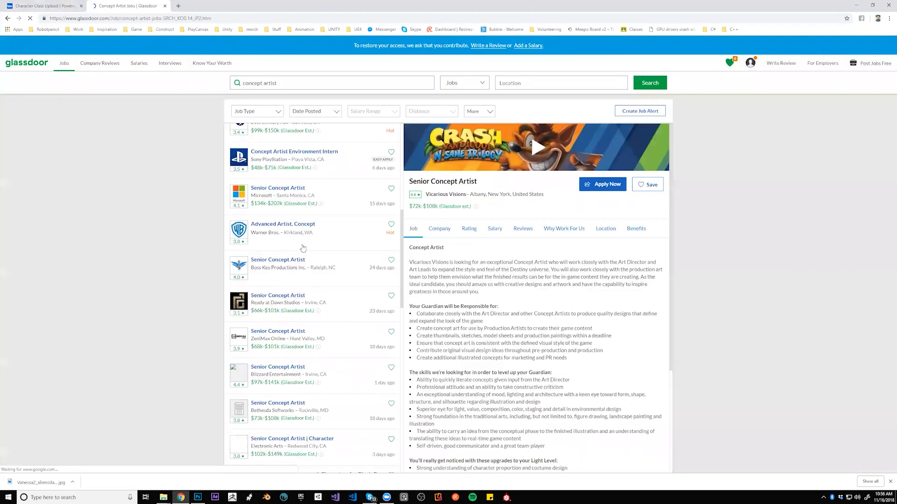
pyautogui.scroll(-7, 327, 261)
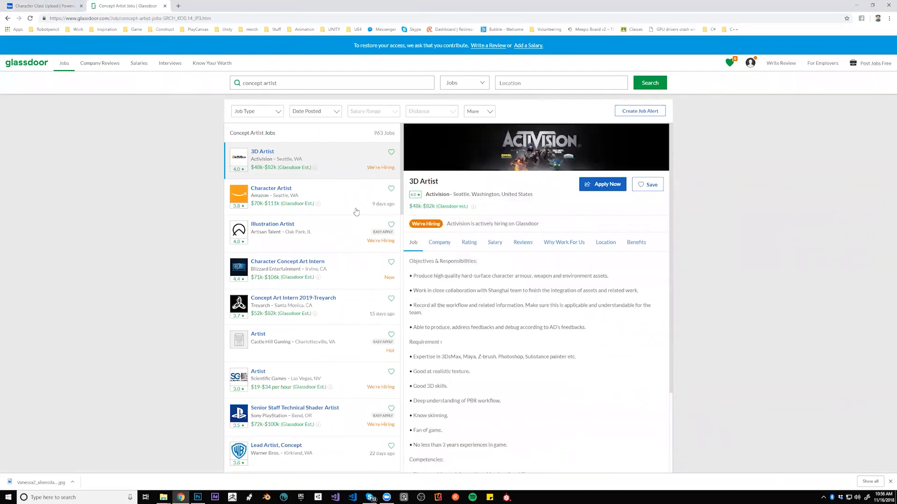
# Look through the studios and salary estimates on page 3 and return to the first page of listings.
pyautogui.scroll(-2, 356, 212)
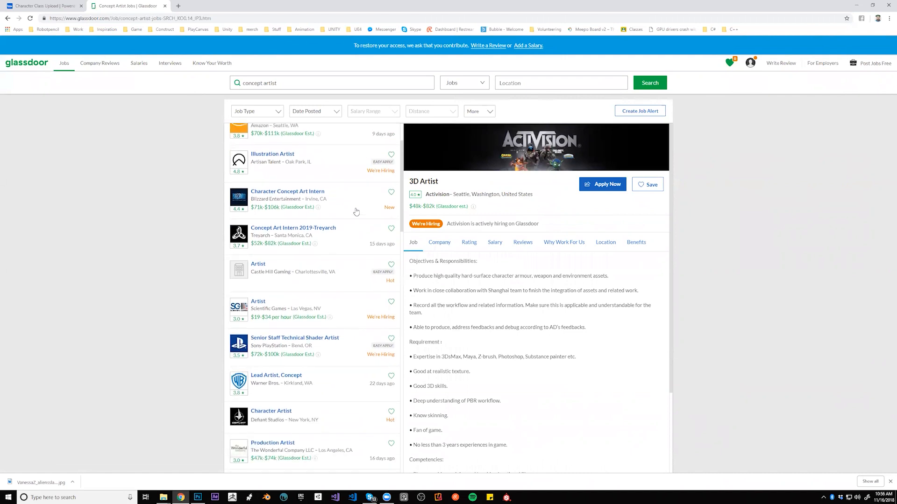
pyautogui.scroll(-9, 356, 212)
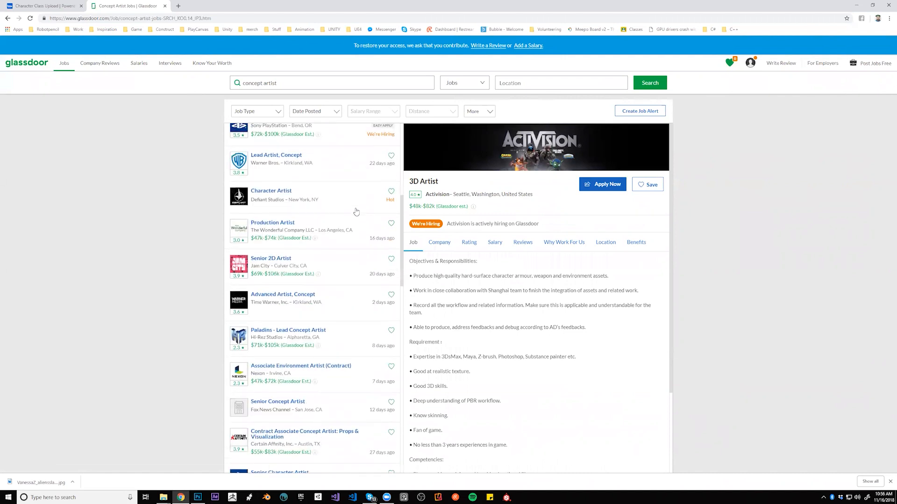
pyautogui.scroll(-3, 348, 235)
pyautogui.scroll(-1, 345, 241)
pyautogui.scroll(-5, 346, 241)
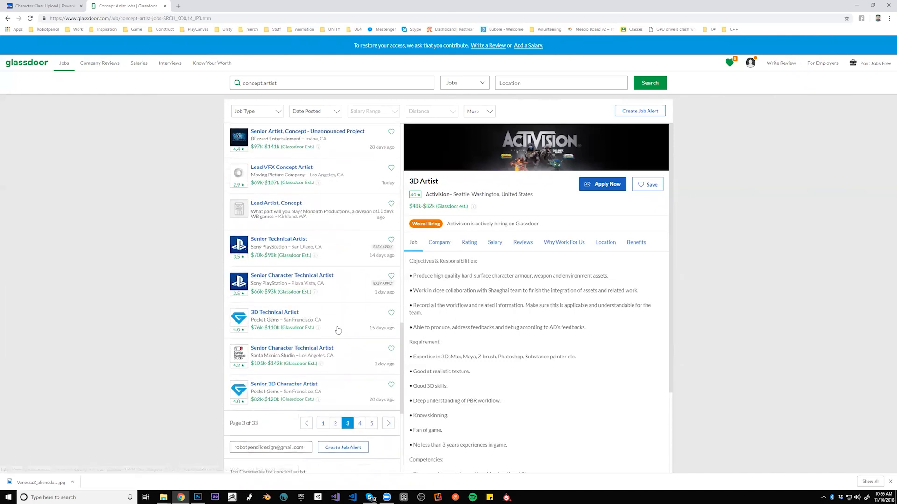
pyautogui.click(333, 426)
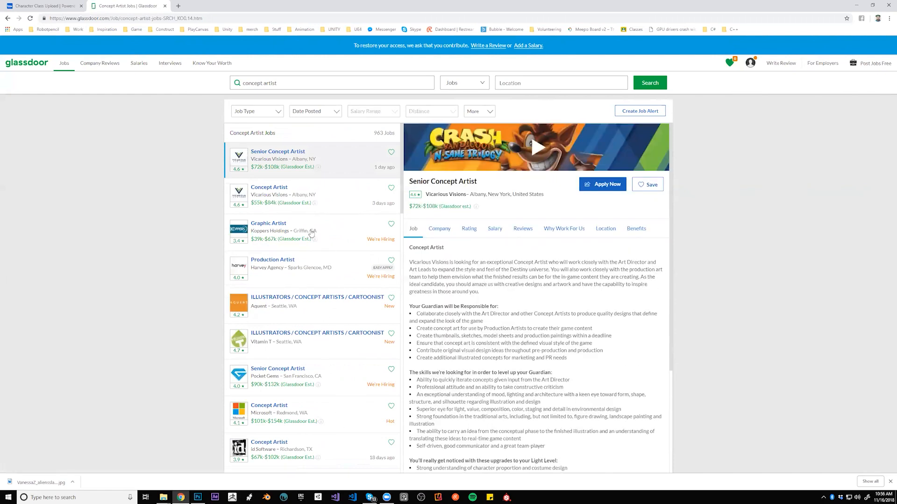
pyautogui.scroll(-3, 308, 224)
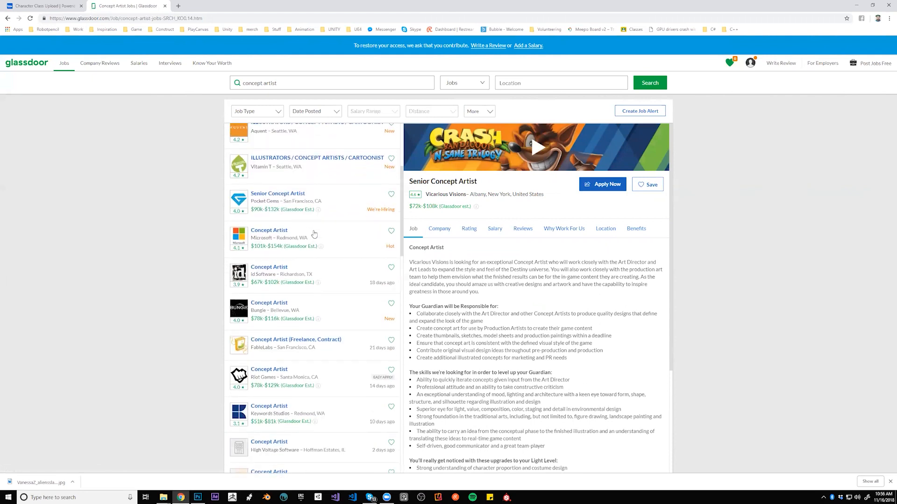
# Examine the studios, locations and salary estimates in the first page of concept artist listings.
pyautogui.scroll(-1, 313, 233)
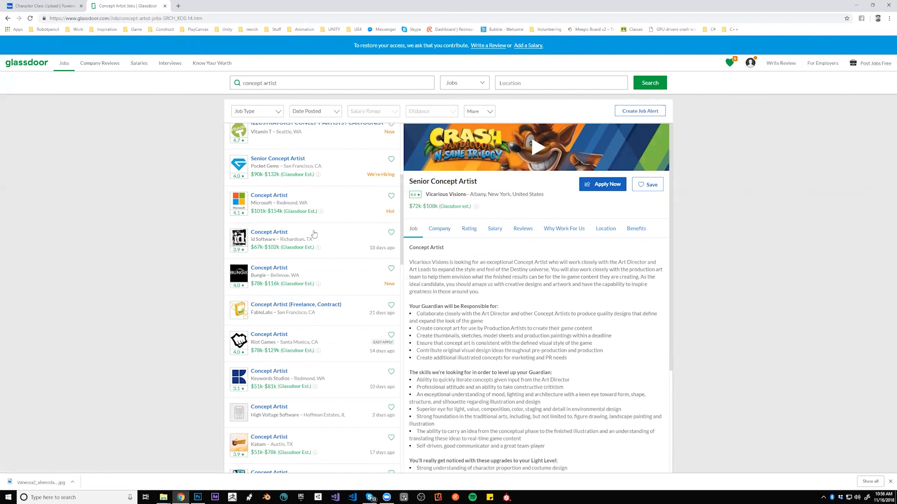
pyautogui.scroll(-3, 314, 234)
pyautogui.scroll(7, 296, 300)
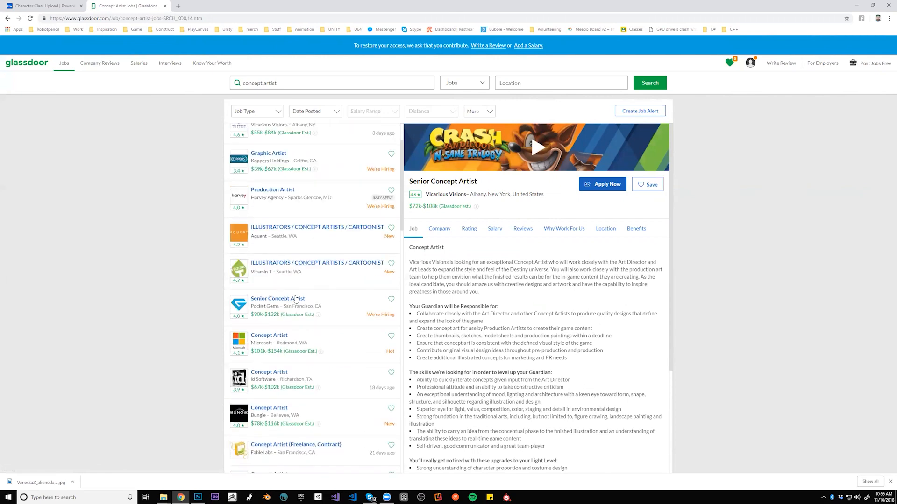
pyautogui.scroll(2, 296, 300)
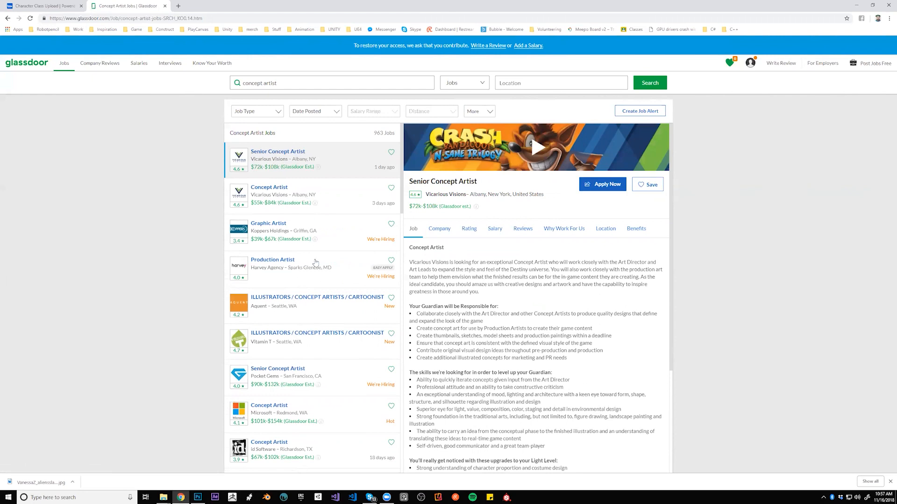
pyautogui.scroll(-3, 315, 263)
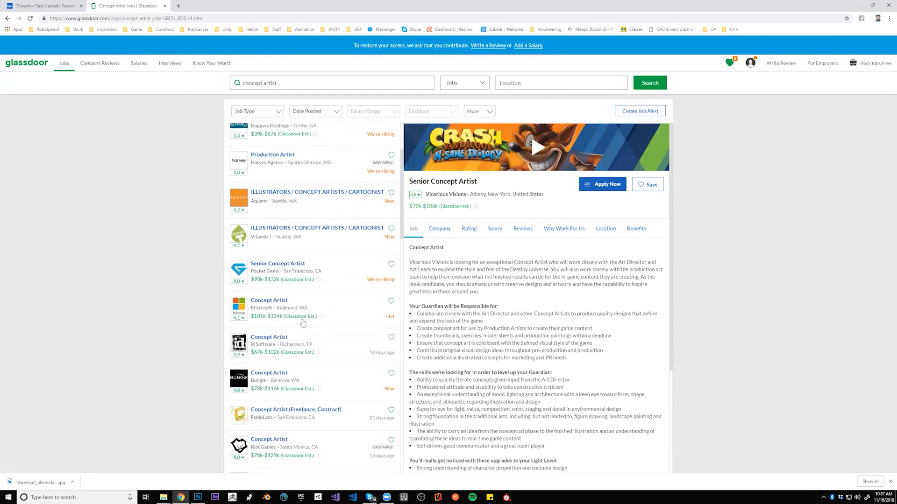
pyautogui.scroll(-2, 282, 299)
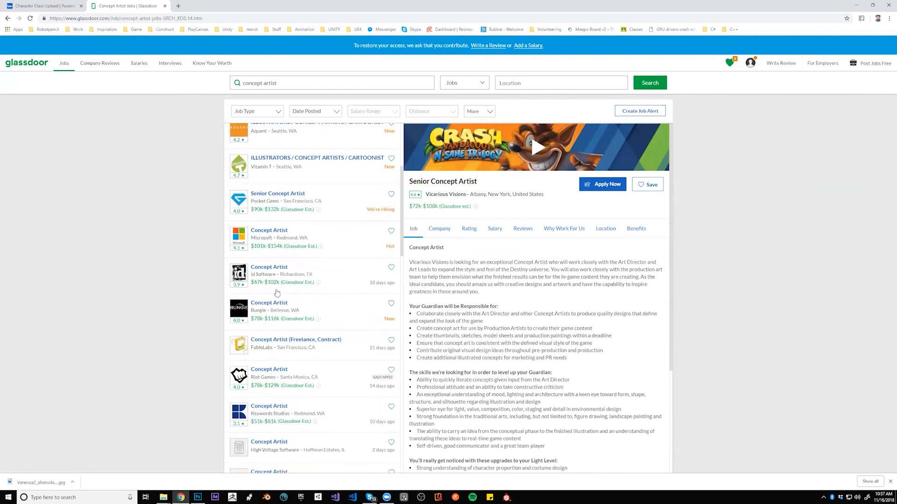
pyautogui.scroll(-3, 299, 318)
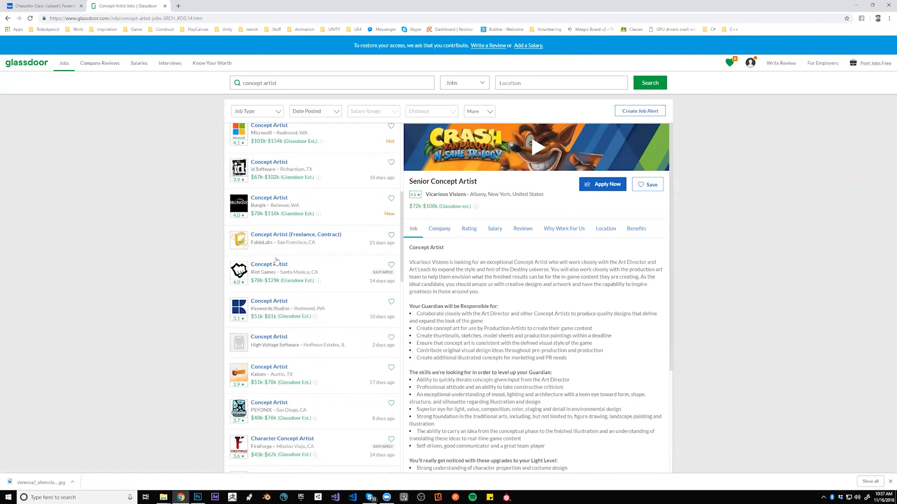
pyautogui.scroll(-2, 278, 269)
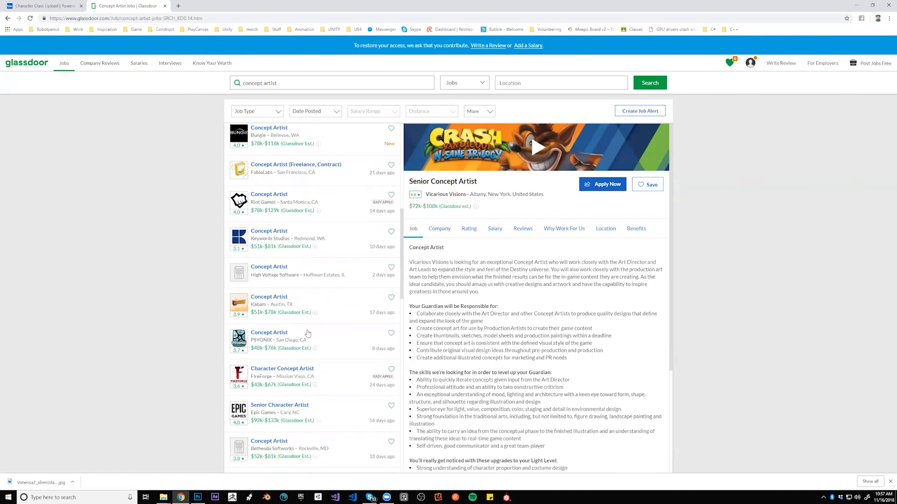
pyautogui.scroll(-2, 308, 333)
pyautogui.scroll(-1, 326, 305)
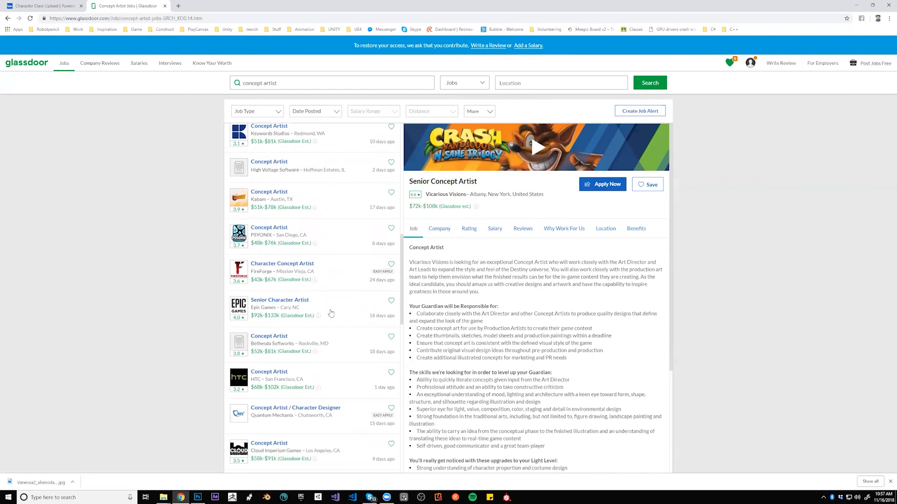
pyautogui.scroll(-1, 327, 305)
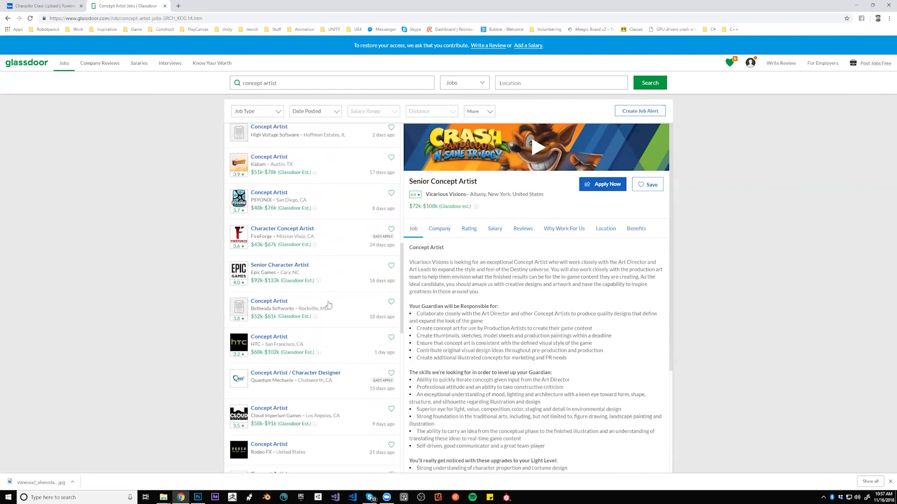
pyautogui.scroll(-2, 328, 304)
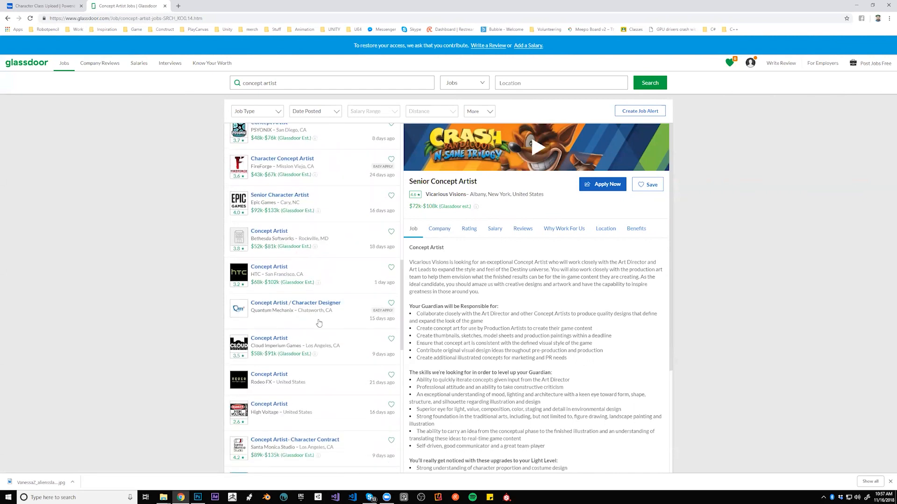
pyautogui.scroll(-2, 319, 323)
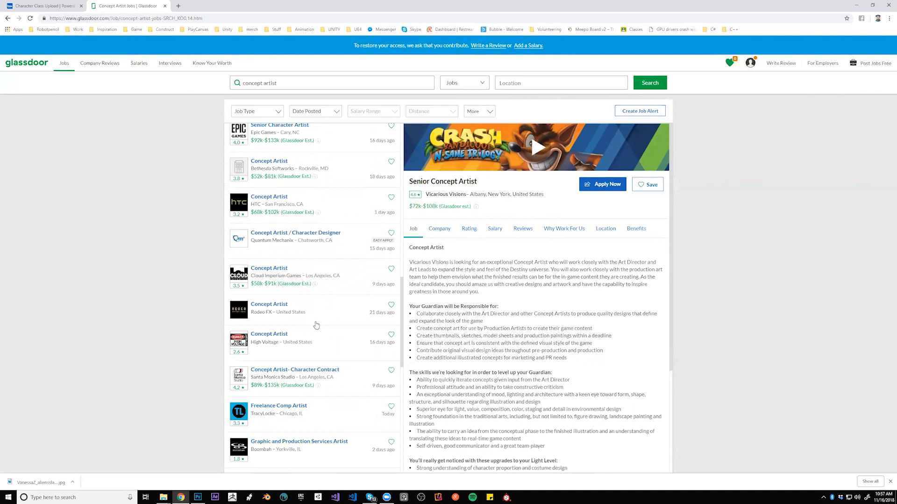
pyautogui.scroll(-1, 314, 328)
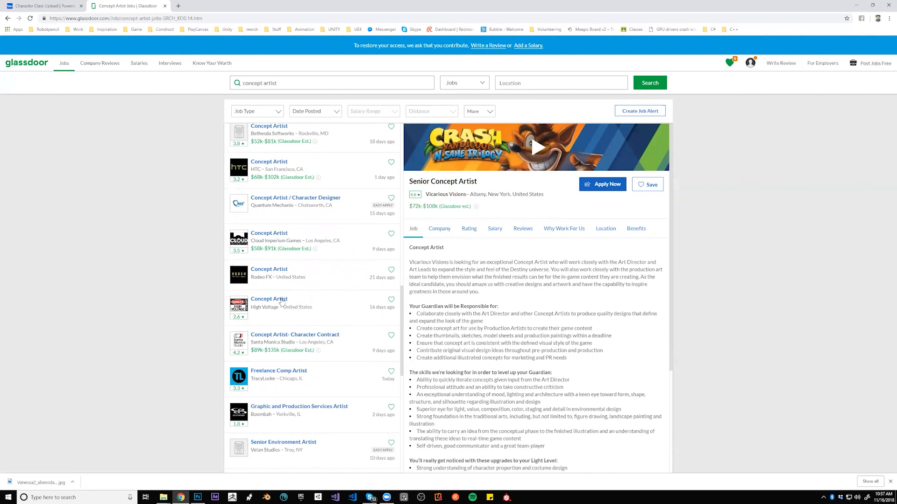
# Open the High Voltage Concept Artist listing and read its responsibilities and qualifications.
pyautogui.click(270, 303)
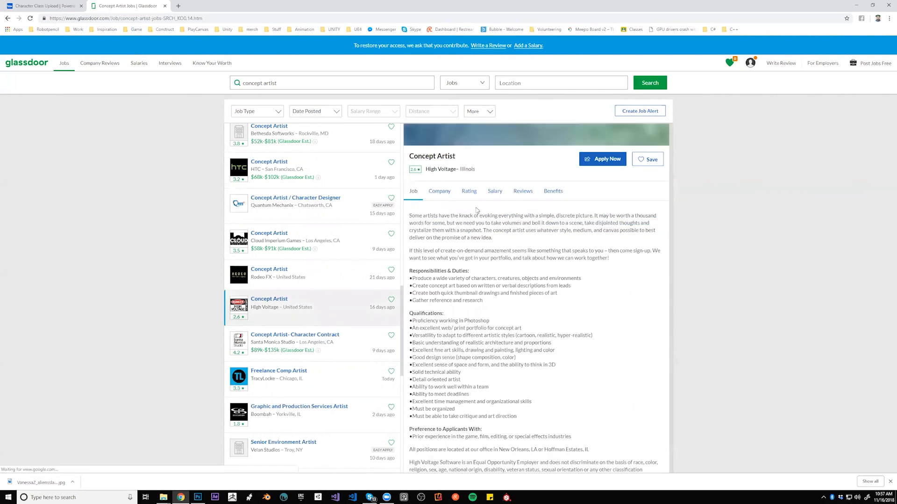
pyautogui.scroll(-1, 457, 300)
pyautogui.scroll(1, 457, 299)
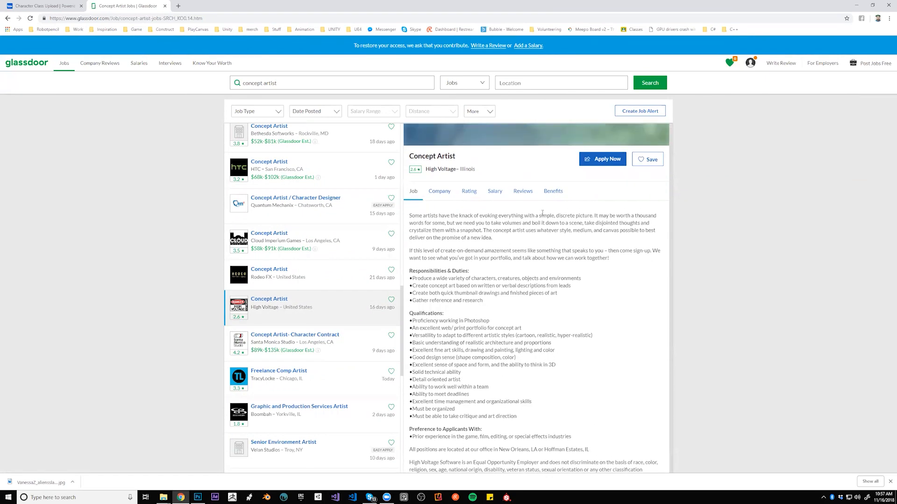
pyautogui.scroll(-1, 537, 219)
pyautogui.scroll(1, 537, 222)
# Search the web for "high voltage concept art" in a new tab and look through the image results.
pyautogui.click(182, 7)
pyautogui.write('high voltage concept art')
pyautogui.press('Return')
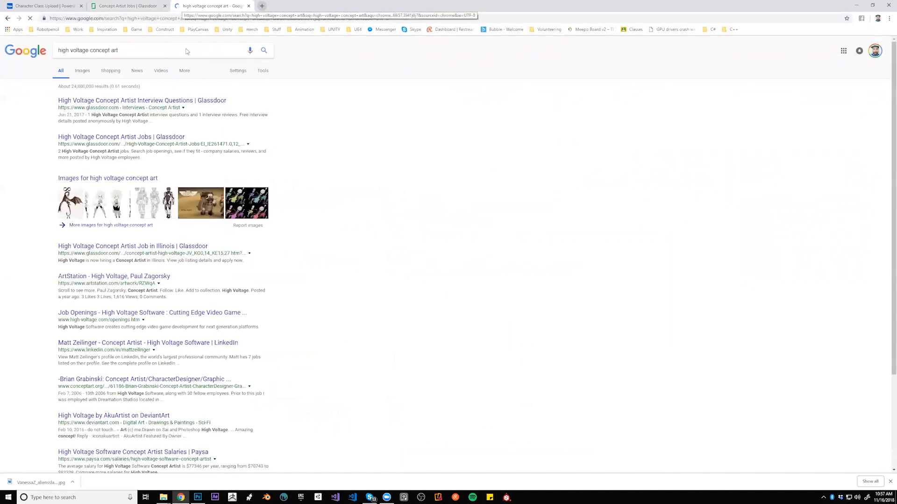
pyautogui.click(82, 71)
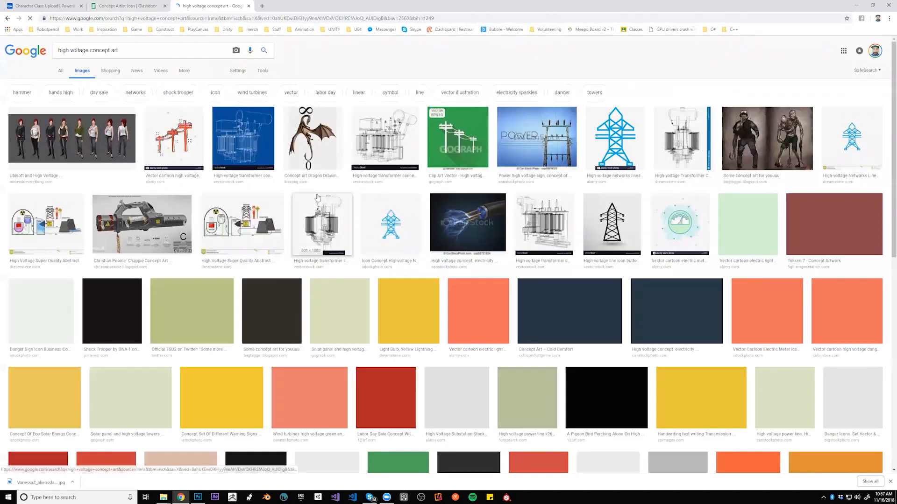
pyautogui.scroll(-1, 403, 178)
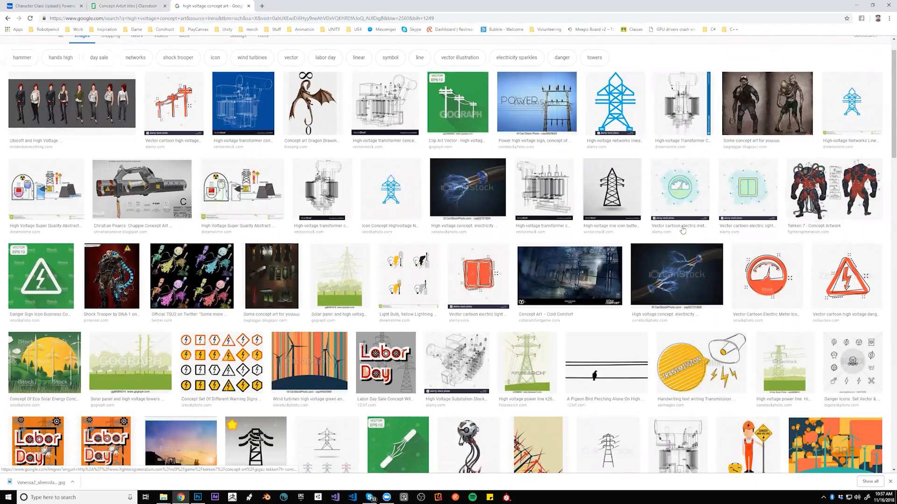
pyautogui.scroll(1, 420, 163)
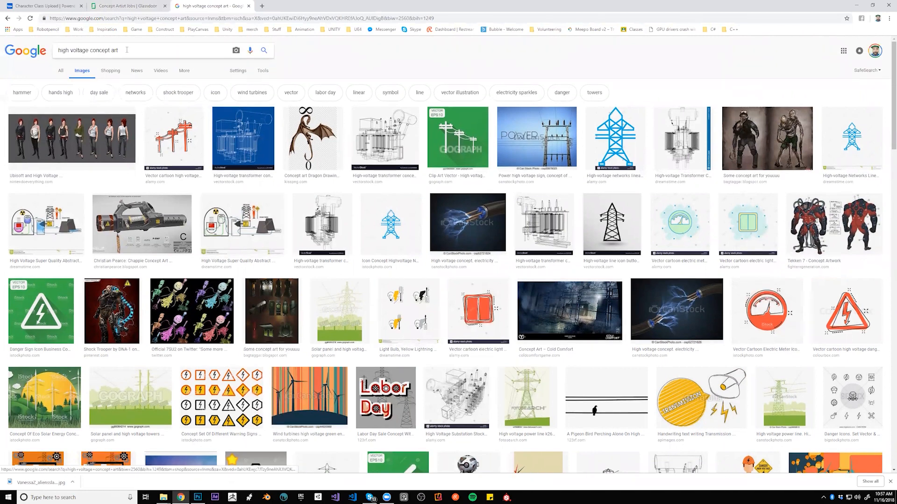
# Return to the general web results, change the search to "high voltage games" and look over the studio's titles.
pyautogui.moveTo(127, 50); pyautogui.dragTo(57, 51)
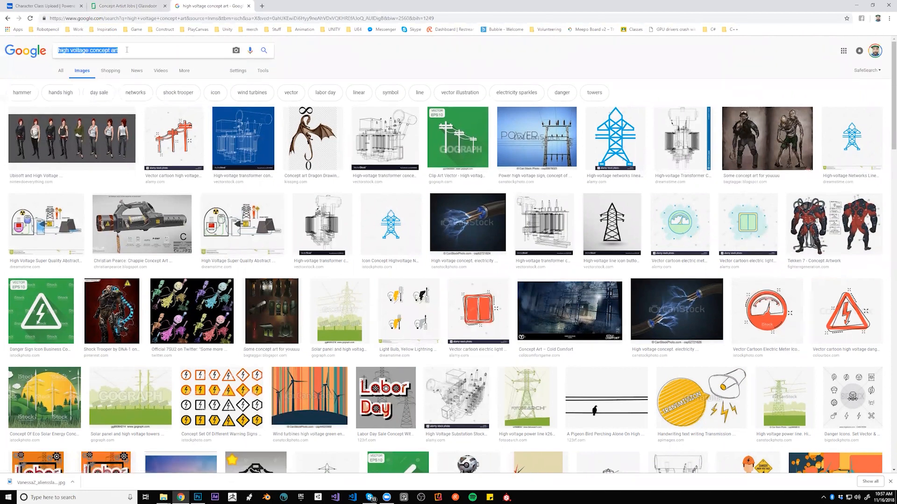
pyautogui.click(61, 71)
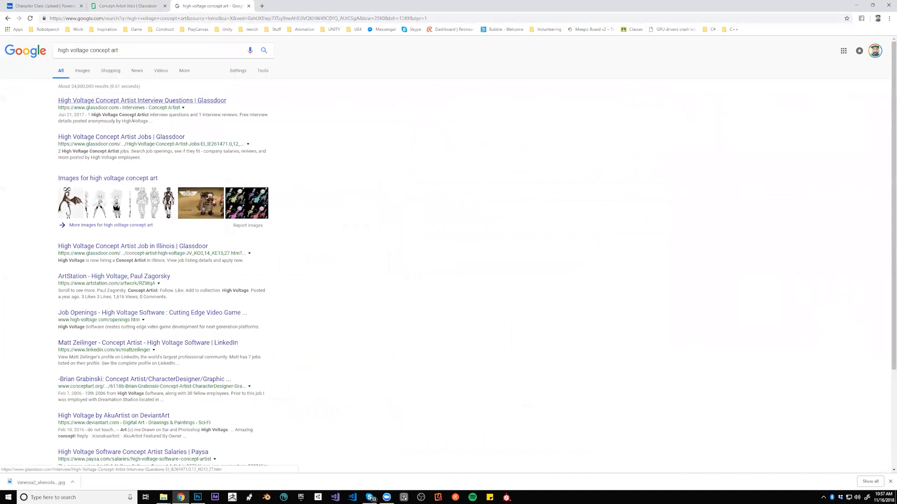
pyautogui.moveTo(119, 50); pyautogui.dragTo(91, 51)
pyautogui.write('games')
pyautogui.press('Return')
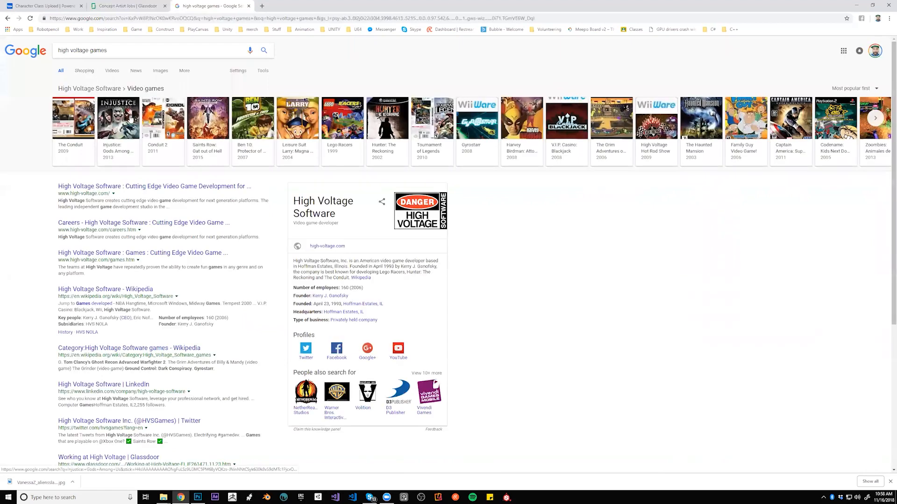
pyautogui.scroll(-1, 196, 122)
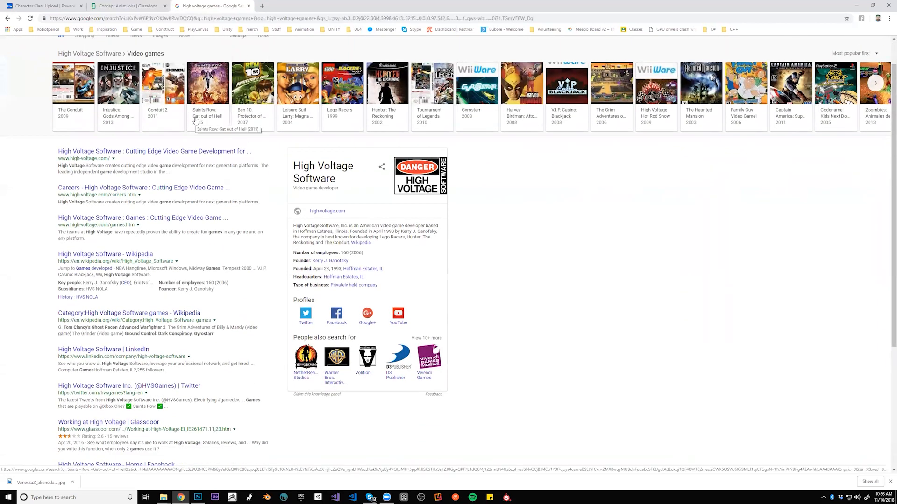
pyautogui.scroll(1, 195, 121)
# Check the developers of Injustice: Gods Among Us, and go back to the studio results to open the High Voltage Software website.
pyautogui.click(122, 124)
pyautogui.scroll(-3, 366, 194)
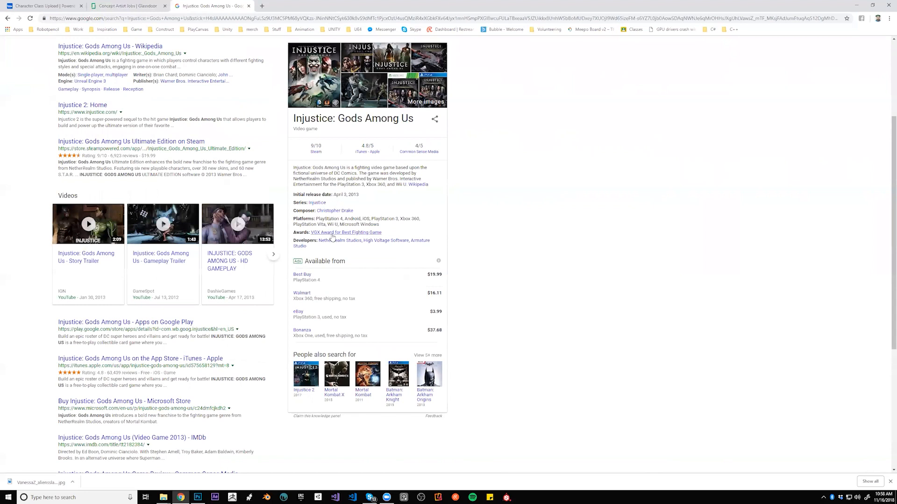
pyautogui.click(385, 241)
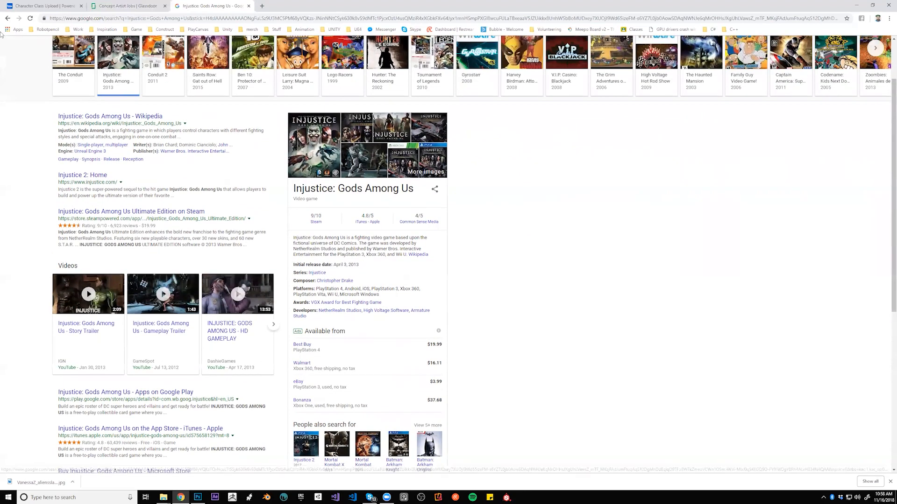
pyautogui.click(7, 18)
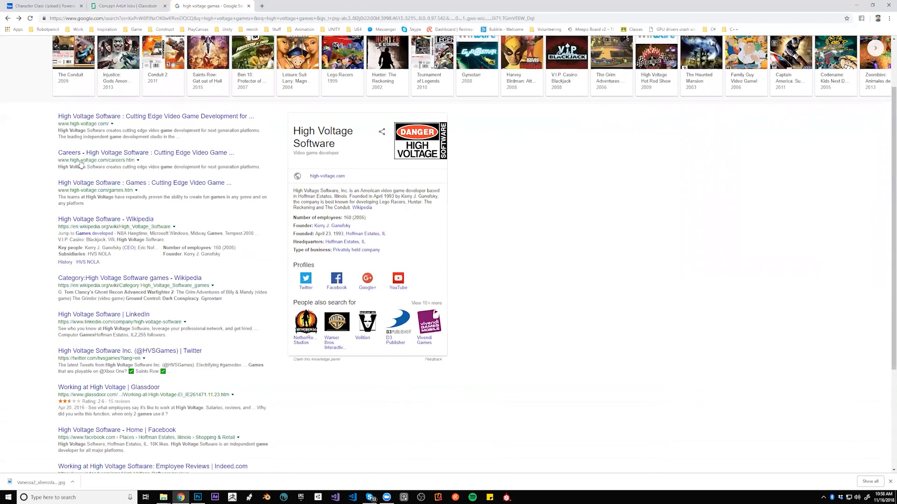
pyautogui.click(112, 118)
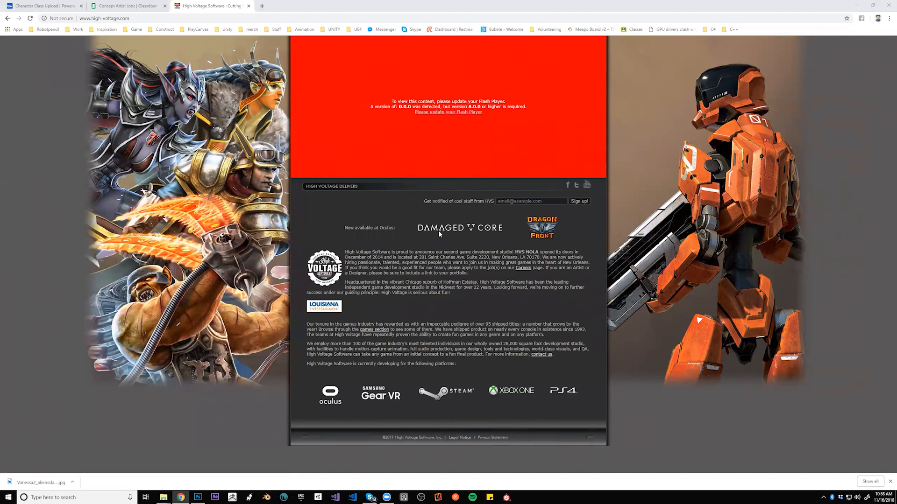
# Search for "damaged core game concepts" in a new tab and show the image results.
pyautogui.click(261, 6)
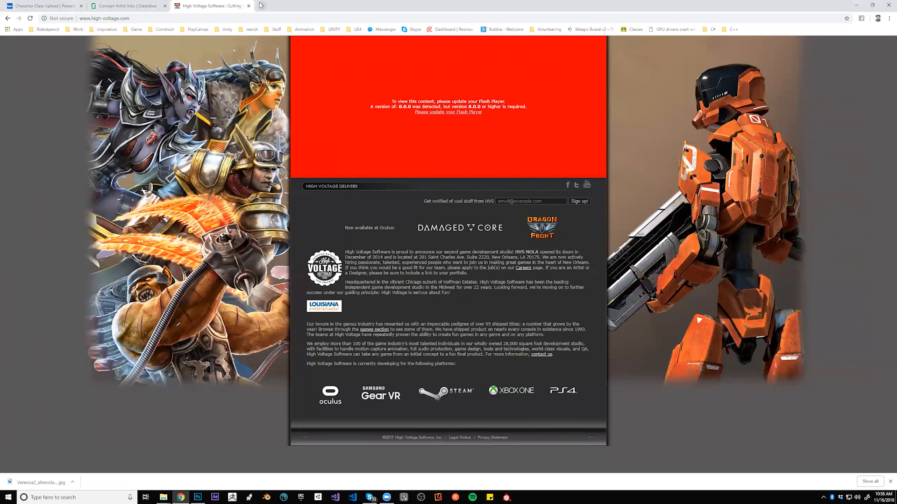
pyautogui.write('damaged cor')
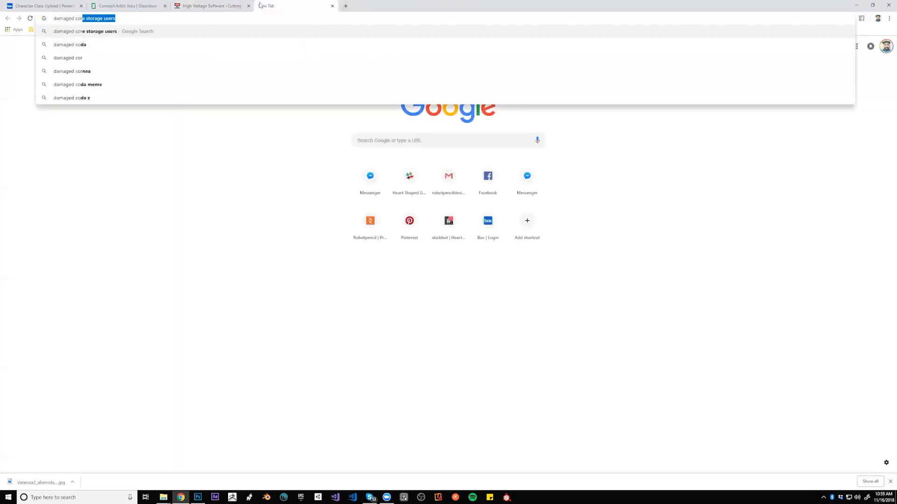
pyautogui.write('e game concepts')
pyautogui.press('Return')
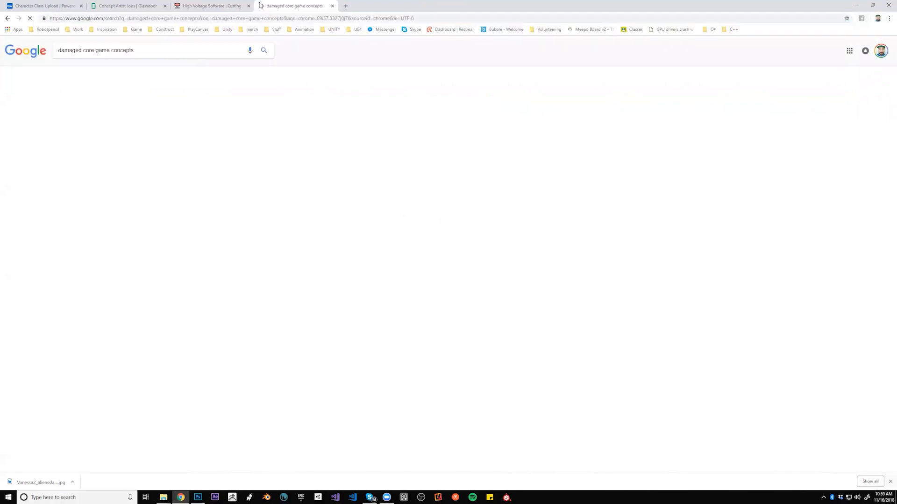
pyautogui.click(83, 71)
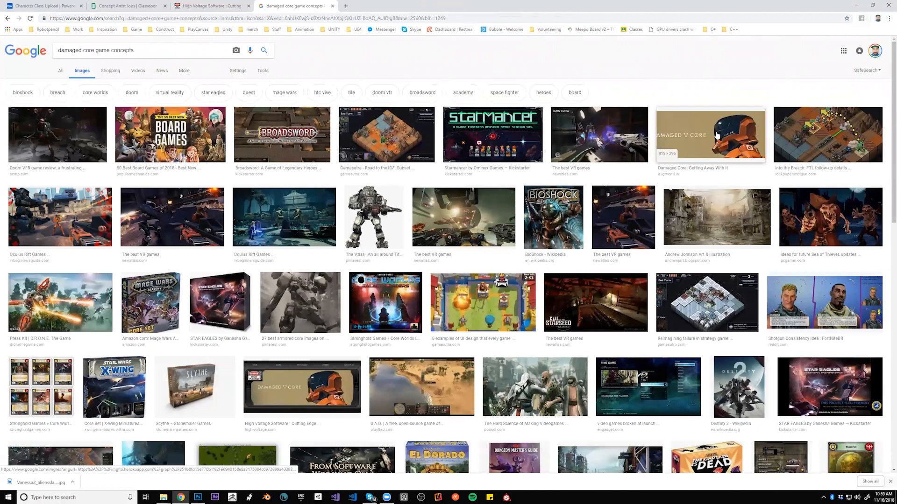
# Preview the Oculus Rift game screenshot, the Damaged Core banner and its related IMDb cover image.
pyautogui.click(103, 218)
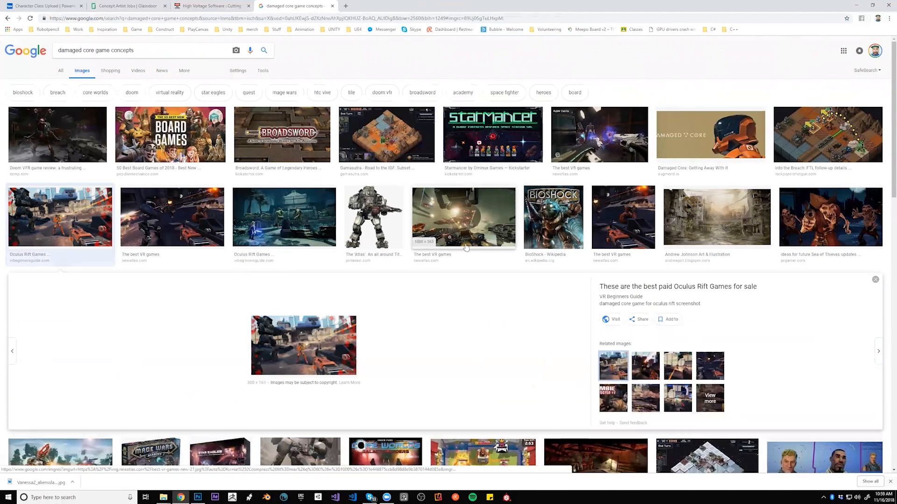
pyautogui.scroll(-5, 441, 255)
pyautogui.scroll(5, 442, 255)
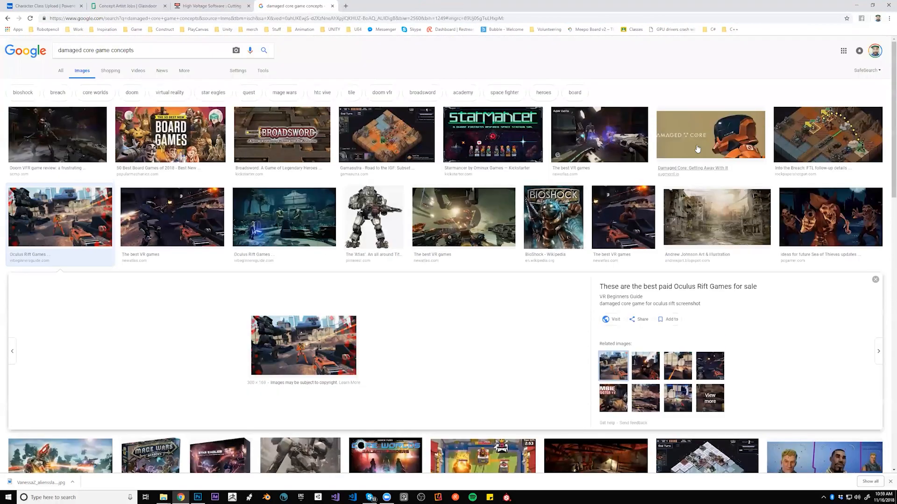
pyautogui.click(674, 156)
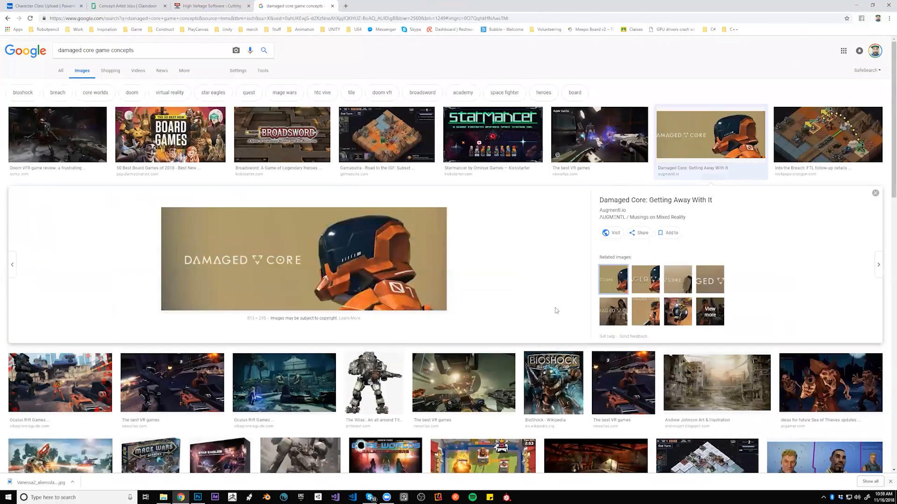
pyautogui.click(645, 312)
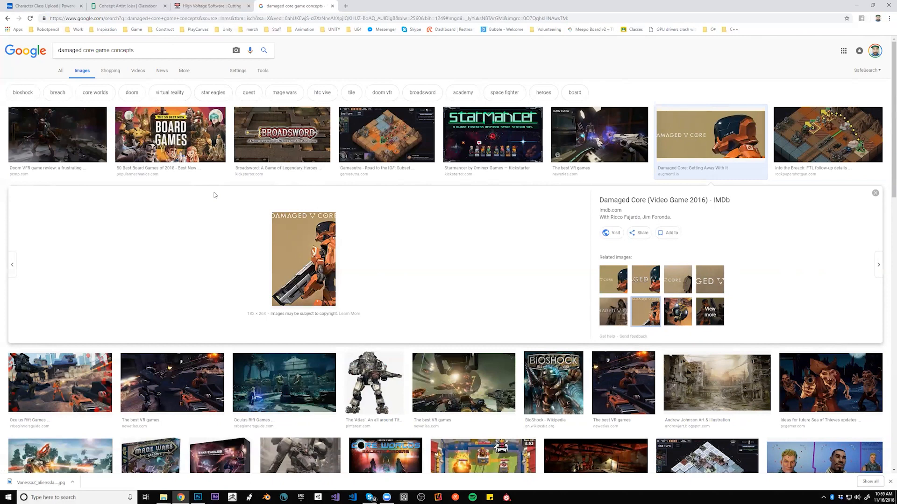
# Return to the Untitled-1 painting in Photoshop and touch up the silhouette's lower leg and waist with short white strokes.
pyautogui.hotkey('alt', 'Tab')
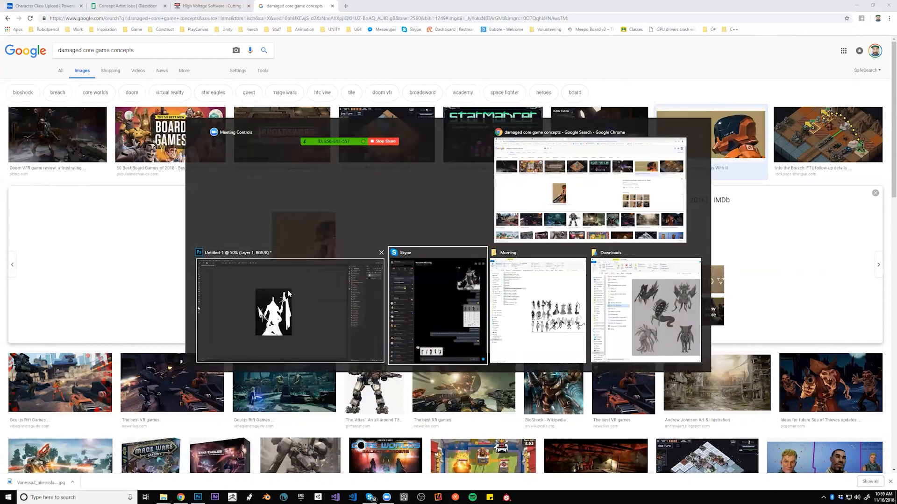
pyautogui.click(298, 265)
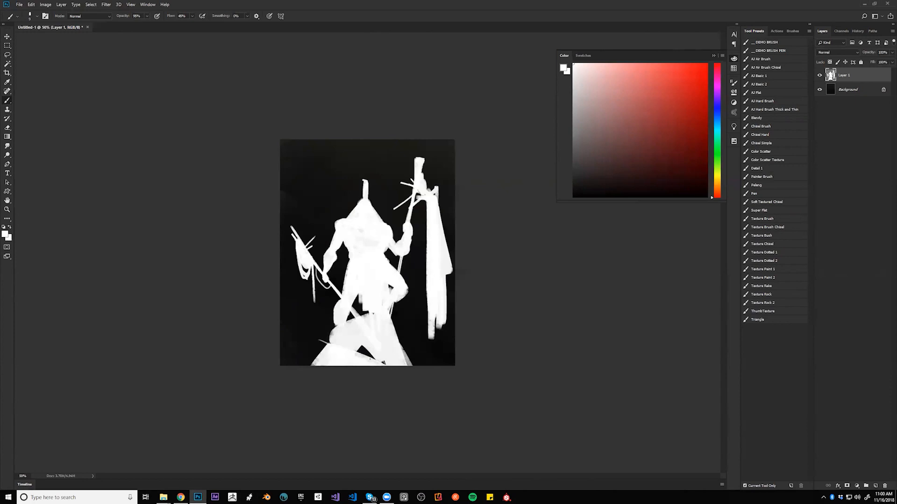
pyautogui.moveTo(334, 329); pyautogui.dragTo(341, 320)
pyautogui.moveTo(351, 261); pyautogui.dragTo(346, 276)
pyautogui.press(']')
pyautogui.moveTo(348, 261)
pyautogui.mouseDown()
pyautogui.moveTo(343, 272)
pyautogui.moveTo(344, 264)
pyautogui.mouseUp()
pyautogui.press(']')
# Switch to the AJ Air Brush preset at a much larger size and try a soft dab on the torso.
pyautogui.click(771, 59)
pyautogui.press('x')
pyautogui.press(']')
pyautogui.press(']')
pyautogui.press(']')
pyautogui.press(']')
pyautogui.press(']')
pyautogui.press(']')
pyautogui.press(']')
pyautogui.press(']')
pyautogui.press(']')
pyautogui.press(']')
pyautogui.click(371, 245)
pyautogui.press(']')
pyautogui.hotkey('ctrl', 'z')
# Reduce the airbrush size and try soft shading strokes across the torso and down from the hood.
pyautogui.press('[')
pyautogui.press('[')
pyautogui.press('[')
pyautogui.press('[')
pyautogui.moveTo(348, 240)
pyautogui.mouseDown()
pyautogui.moveTo(358, 255)
pyautogui.moveTo(380, 246)
pyautogui.moveTo(371, 253)
pyautogui.moveTo(345, 232)
pyautogui.moveTo(387, 243)
pyautogui.moveTo(377, 263)
pyautogui.moveTo(401, 284)
pyautogui.moveTo(388, 281)
pyautogui.mouseUp()
pyautogui.hotkey('ctrl', 'z')
pyautogui.press('[')
pyautogui.press('[')
pyautogui.moveTo(370, 205)
pyautogui.mouseDown()
pyautogui.moveTo(369, 226)
pyautogui.moveTo(381, 225)
pyautogui.moveTo(403, 246)
pyautogui.moveTo(390, 229)
pyautogui.moveTo(404, 252)
pyautogui.moveTo(407, 236)
pyautogui.moveTo(410, 252)
pyautogui.moveTo(414, 241)
pyautogui.moveTo(397, 252)
pyautogui.moveTo(381, 234)
pyautogui.moveTo(384, 248)
pyautogui.moveTo(375, 241)
pyautogui.moveTo(375, 251)
pyautogui.mouseUp()
pyautogui.hotkey('ctrl', 'z')
# Sample grays from the chest and softly shade the torso, stepping back the last few strokes.
pyautogui.keyDown('alt'); pyautogui.click(374, 257); pyautogui.keyUp('alt')
pyautogui.keyDown('alt'); pyautogui.click(372, 252); pyautogui.keyUp('alt')
pyautogui.keyDown('alt'); pyautogui.click(362, 245); pyautogui.keyUp('alt')
pyautogui.moveTo(366, 237); pyautogui.dragTo(384, 247)
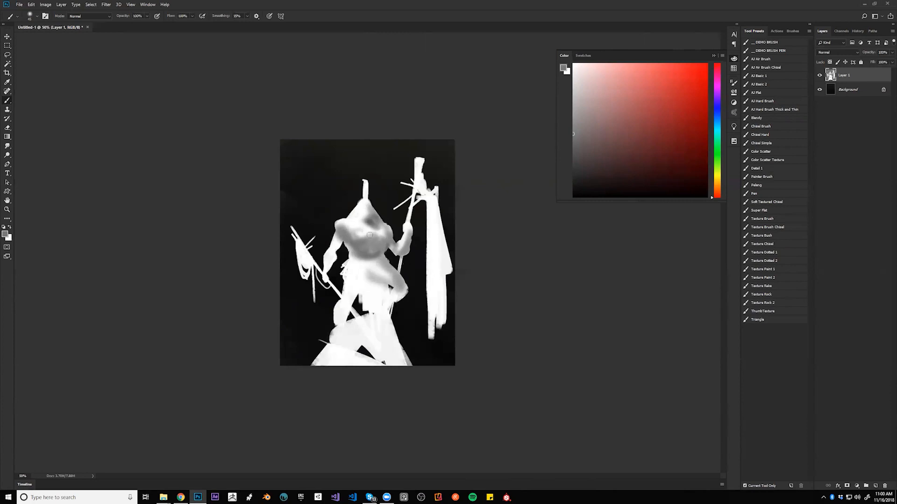
pyautogui.hotkey('ctrl', 'alt', 'z')
pyautogui.hotkey('ctrl', 'alt', 'z')
pyautogui.hotkey('ctrl', 'alt', 'z')
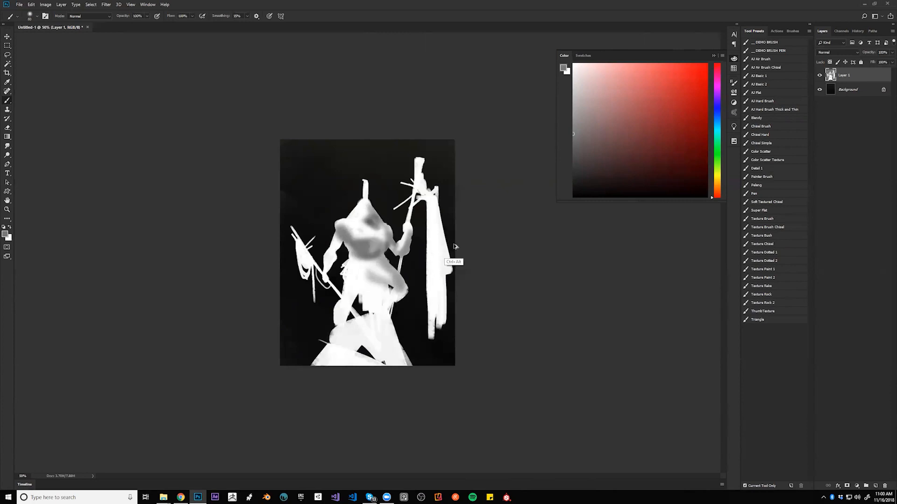
# Flip the canvas horizontally and blend the upper chest with an enlarged airbrush in a sampled gray.
pyautogui.press('F2')
pyautogui.keyDown('alt'); pyautogui.click(372, 235); pyautogui.keyUp('alt')
pyautogui.press(']')
pyautogui.press(']')
pyautogui.press(']')
pyautogui.press(']')
pyautogui.press(']')
pyautogui.moveTo(354, 235)
pyautogui.mouseDown()
pyautogui.moveTo(379, 238)
pyautogui.moveTo(358, 242)
pyautogui.moveTo(350, 225)
pyautogui.moveTo(358, 233)
pyautogui.mouseUp()
# Sample a chest gray and shade the skirt and thighs below the waist with a smaller airbrush.
pyautogui.keyDown('alt'); pyautogui.click(366, 248); pyautogui.keyUp('alt')
pyautogui.press('[')
pyautogui.press('[')
pyautogui.press('[')
pyautogui.press('[')
pyautogui.press('[')
pyautogui.press('[')
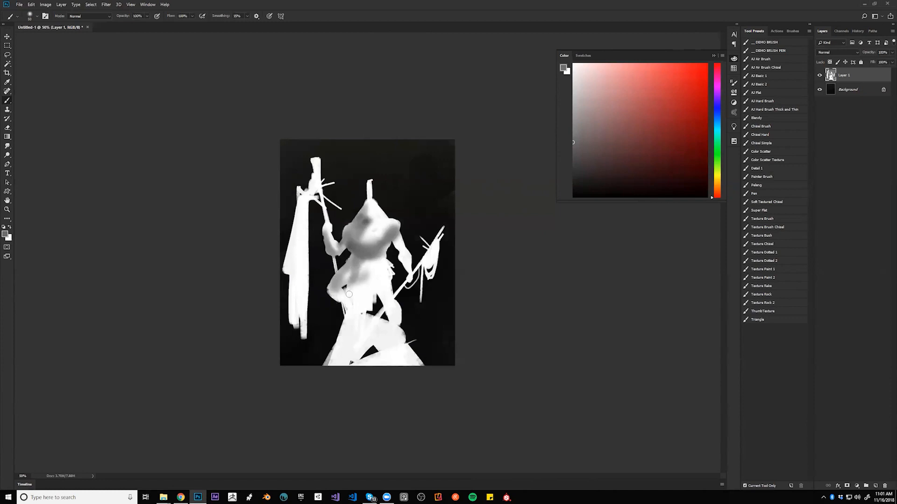
pyautogui.moveTo(356, 279)
pyautogui.mouseDown()
pyautogui.moveTo(351, 301)
pyautogui.moveTo(362, 265)
pyautogui.moveTo(369, 306)
pyautogui.moveTo(355, 270)
pyautogui.moveTo(357, 287)
pyautogui.moveTo(374, 280)
pyautogui.moveTo(397, 247)
pyautogui.moveTo(405, 286)
pyautogui.mouseUp()
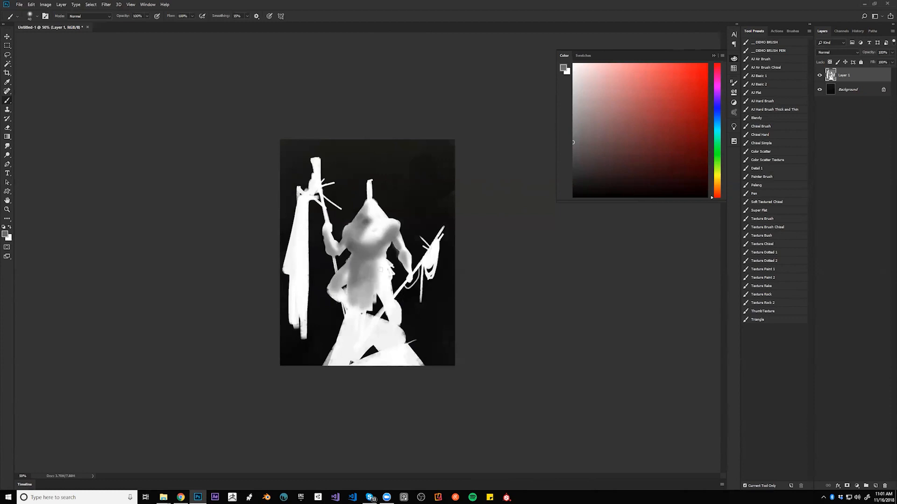
# Softly shade the raised arm, hanging banner and staff head, as well as the rock mound under the figure, in gray.
pyautogui.moveTo(326, 233); pyautogui.dragTo(328, 241)
pyautogui.moveTo(296, 207)
pyautogui.mouseDown()
pyautogui.moveTo(296, 336)
pyautogui.moveTo(299, 215)
pyautogui.moveTo(284, 279)
pyautogui.moveTo(289, 258)
pyautogui.moveTo(294, 280)
pyautogui.moveTo(302, 200)
pyautogui.moveTo(296, 316)
pyautogui.mouseUp()
pyautogui.moveTo(307, 188); pyautogui.dragTo(303, 199)
pyautogui.moveTo(315, 169)
pyautogui.mouseDown()
pyautogui.moveTo(313, 191)
pyautogui.moveTo(312, 171)
pyautogui.mouseUp()
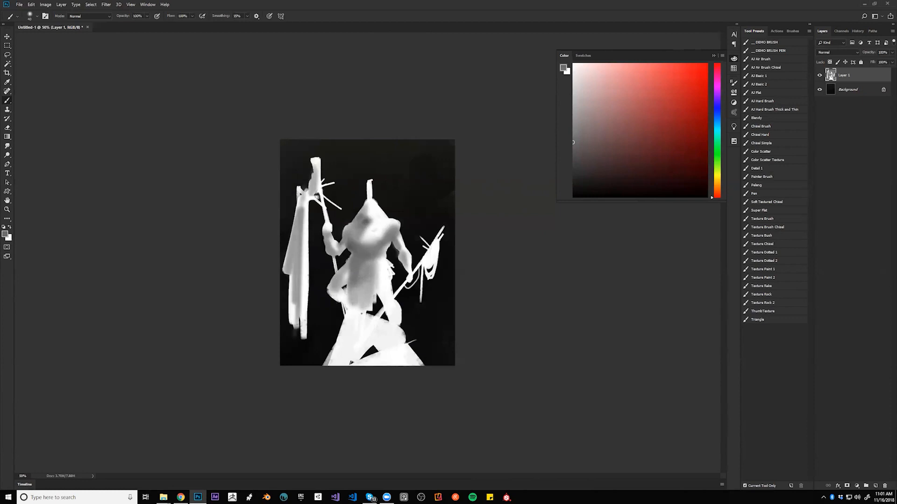
pyautogui.moveTo(329, 291)
pyautogui.mouseDown()
pyautogui.moveTo(356, 331)
pyautogui.moveTo(347, 352)
pyautogui.moveTo(350, 326)
pyautogui.moveTo(326, 381)
pyautogui.moveTo(349, 328)
pyautogui.moveTo(327, 390)
pyautogui.moveTo(366, 344)
pyautogui.moveTo(356, 337)
pyautogui.moveTo(386, 368)
pyautogui.moveTo(345, 376)
pyautogui.moveTo(397, 352)
pyautogui.moveTo(368, 326)
pyautogui.moveTo(388, 354)
pyautogui.moveTo(385, 333)
pyautogui.mouseUp()
# Reset the colors to black and white and softly darken both legs with the airbrush, checking the flipped view.
pyautogui.press('d')
pyautogui.press('[')
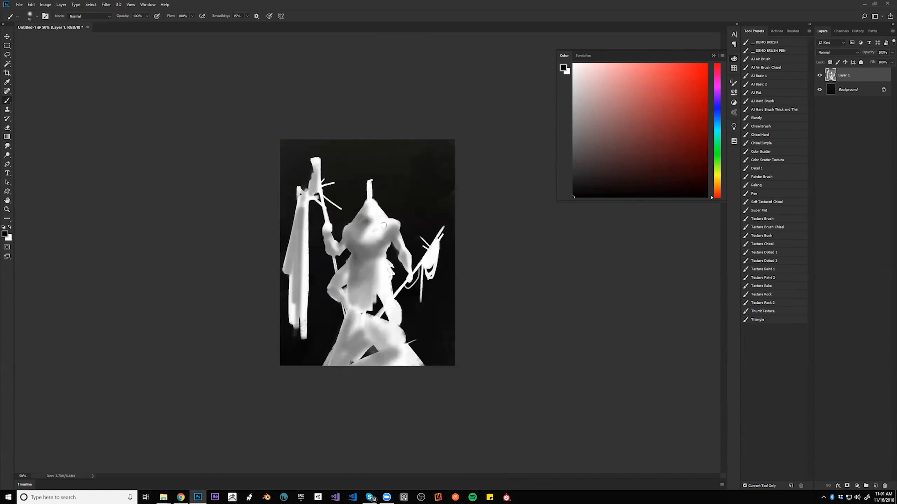
pyautogui.hotkey('ctrl', 'f')
pyautogui.hotkey('ctrl', 'f')
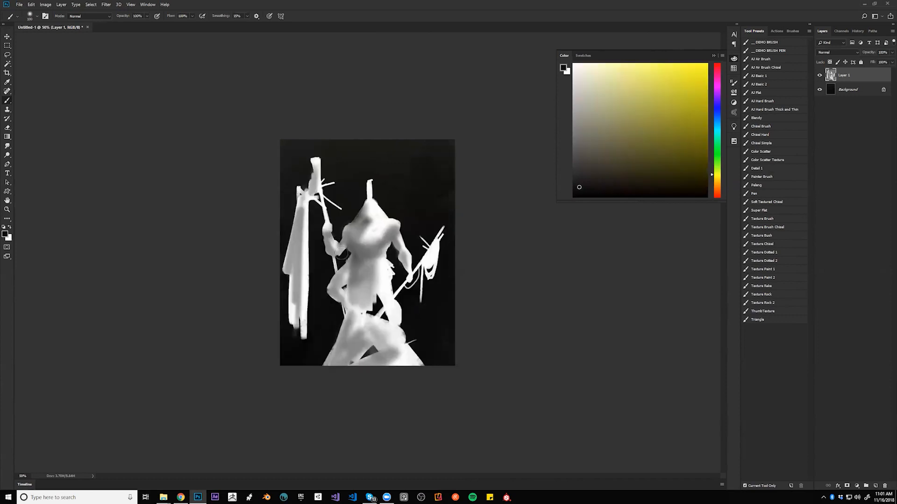
pyautogui.moveTo(346, 267)
pyautogui.mouseDown()
pyautogui.moveTo(314, 309)
pyautogui.moveTo(330, 296)
pyautogui.moveTo(338, 312)
pyautogui.moveTo(345, 288)
pyautogui.moveTo(340, 355)
pyautogui.moveTo(347, 322)
pyautogui.mouseUp()
pyautogui.moveTo(409, 286)
pyautogui.mouseDown()
pyautogui.moveTo(390, 319)
pyautogui.moveTo(391, 327)
pyautogui.moveTo(397, 317)
pyautogui.moveTo(402, 343)
pyautogui.mouseUp()
pyautogui.press(']')
pyautogui.press(']')
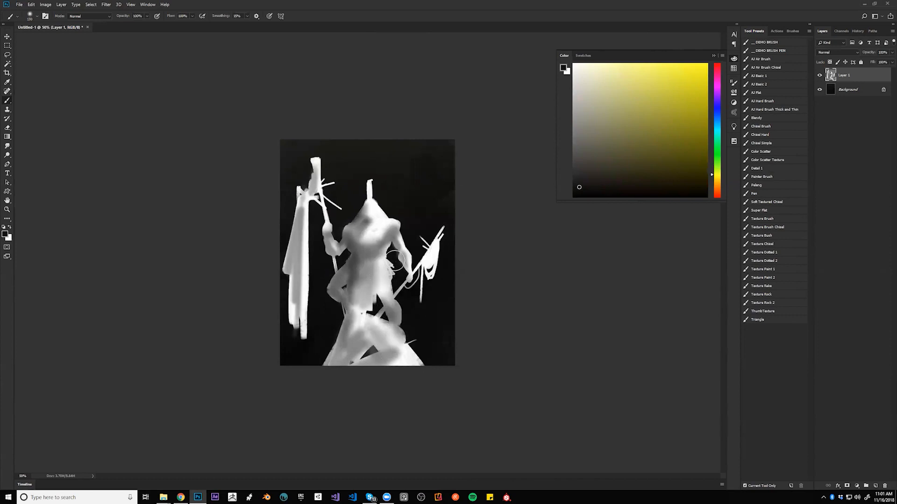
# Swap to white and airbrush soft light over the chest and side of the figure.
pyautogui.press('x')
pyautogui.moveTo(374, 234)
pyautogui.mouseDown()
pyautogui.moveTo(397, 231)
pyautogui.moveTo(406, 287)
pyautogui.mouseUp()
pyautogui.press('[')
pyautogui.press('[')
pyautogui.press('[')
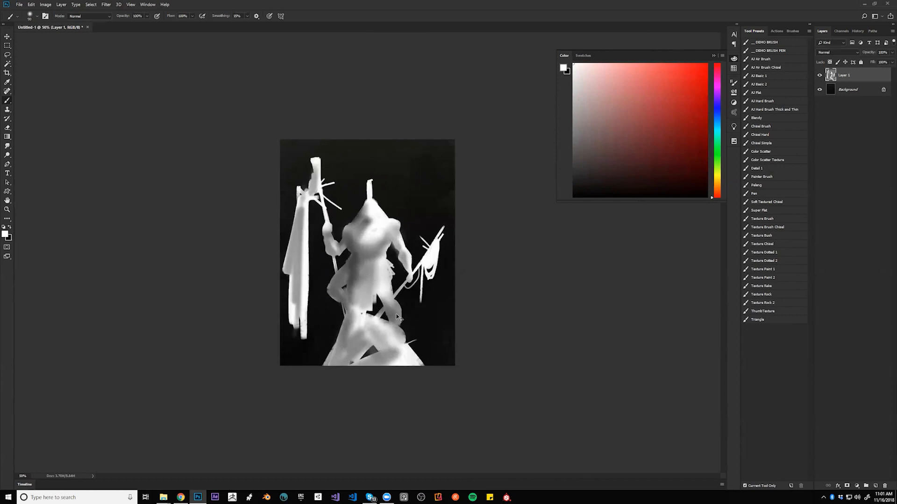
# Flip the canvas back and try a white highlight on the lowered arm, replacing it with soft dark shading beside the shoulder.
pyautogui.hotkey('ctrl', 'f')
pyautogui.press('[')
pyautogui.press('[')
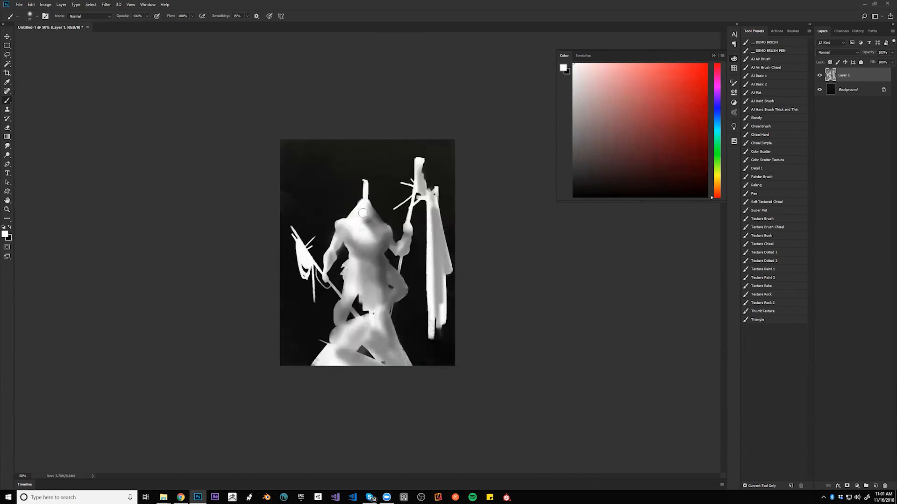
pyautogui.moveTo(340, 235); pyautogui.dragTo(333, 255)
pyautogui.hotkey('ctrl', 'z')
pyautogui.press('x')
pyautogui.press('[')
pyautogui.moveTo(341, 247)
pyautogui.mouseDown()
pyautogui.moveTo(369, 239)
pyautogui.moveTo(351, 225)
pyautogui.moveTo(337, 251)
pyautogui.moveTo(356, 210)
pyautogui.moveTo(346, 232)
pyautogui.mouseUp()
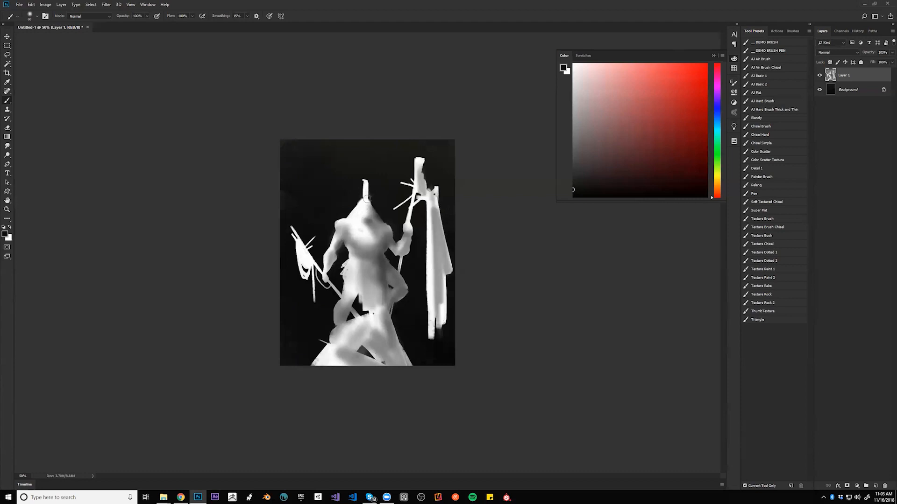
# Switch to the rectangular-tipped brush preset listed just above Pen and stroke along the hip beside the skirt.
pyautogui.keyDown('alt'); pyautogui.click(364, 212); pyautogui.keyUp('alt')
pyautogui.click(766, 185)
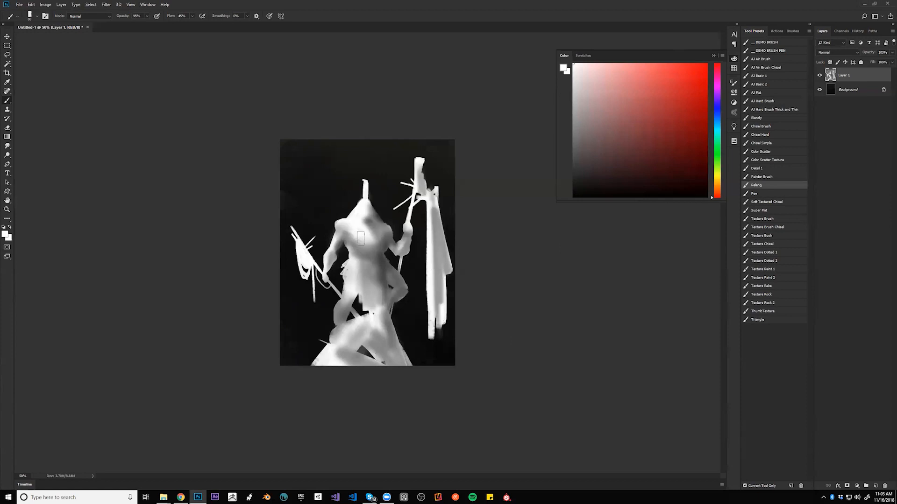
pyautogui.press('[')
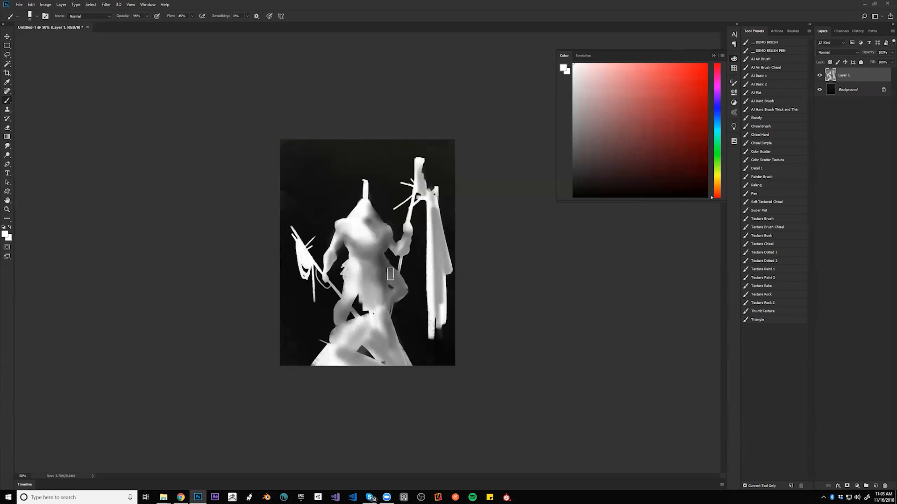
pyautogui.moveTo(387, 269); pyautogui.dragTo(400, 285)
# Flip the canvas and paint a dark belt around the waist and a diagonal strap across the chest in black.
pyautogui.hotkey('ctrl', 'shift', 'f')
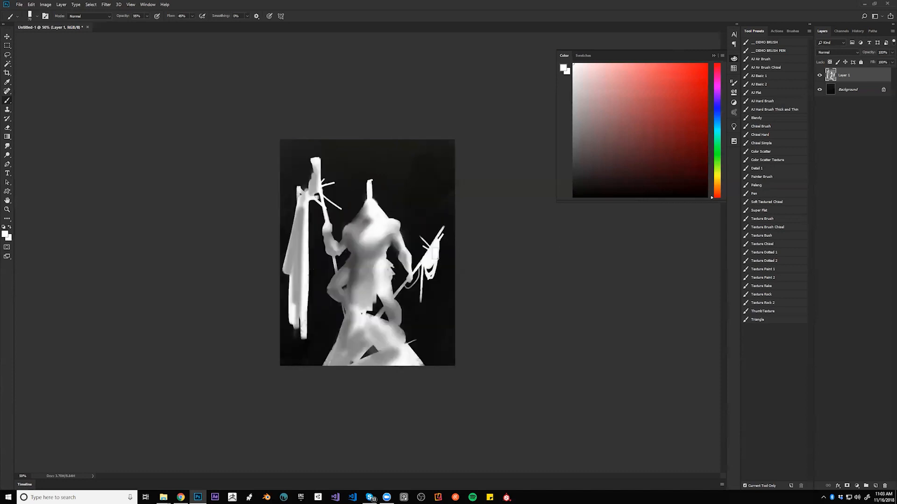
pyautogui.press('d')
pyautogui.press('[')
pyautogui.press('[')
pyautogui.press('[')
pyautogui.moveTo(350, 255)
pyautogui.mouseDown()
pyautogui.moveTo(388, 258)
pyautogui.moveTo(350, 262)
pyautogui.mouseUp()
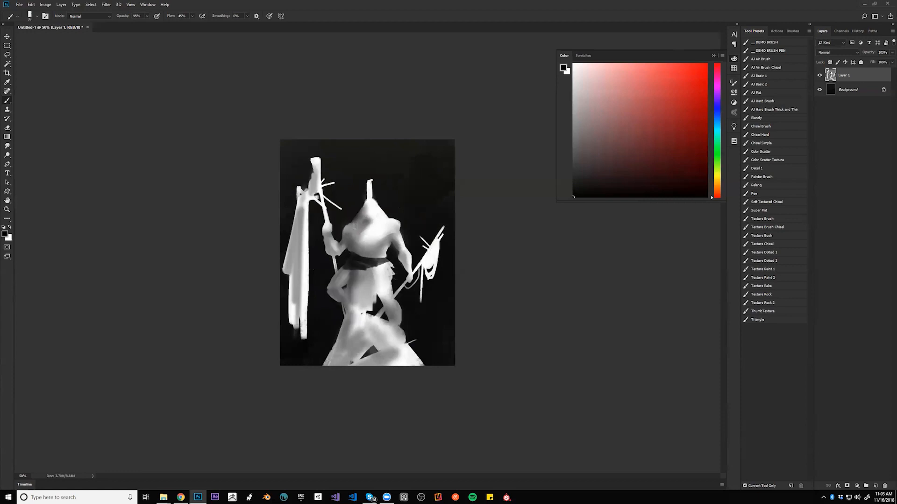
pyautogui.moveTo(353, 222)
pyautogui.mouseDown()
pyautogui.moveTo(351, 242)
pyautogui.moveTo(356, 216)
pyautogui.moveTo(387, 232)
pyautogui.moveTo(357, 239)
pyautogui.moveTo(375, 260)
pyautogui.mouseUp()
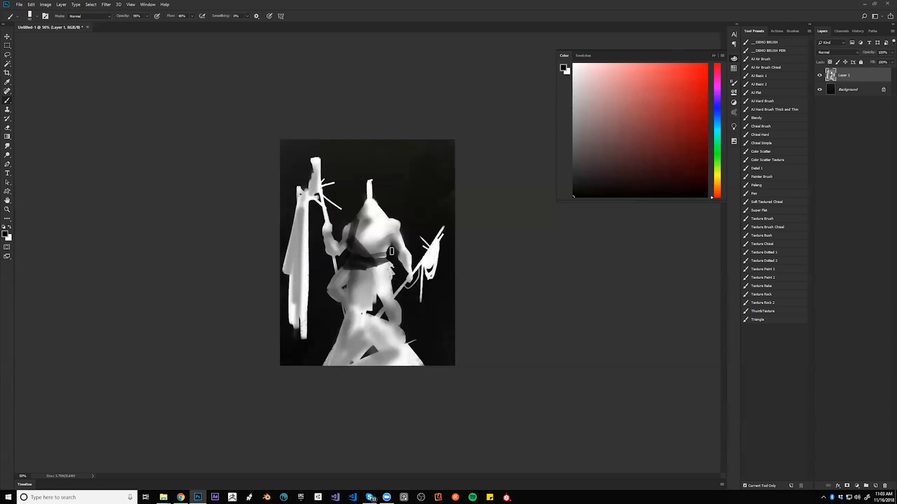
# Flip the canvas back and paint a long dark loincloth hanging from the belt onto the rock, redoing the first strokes.
pyautogui.press('ctrl')
pyautogui.hotkey('ctrl', 'h')
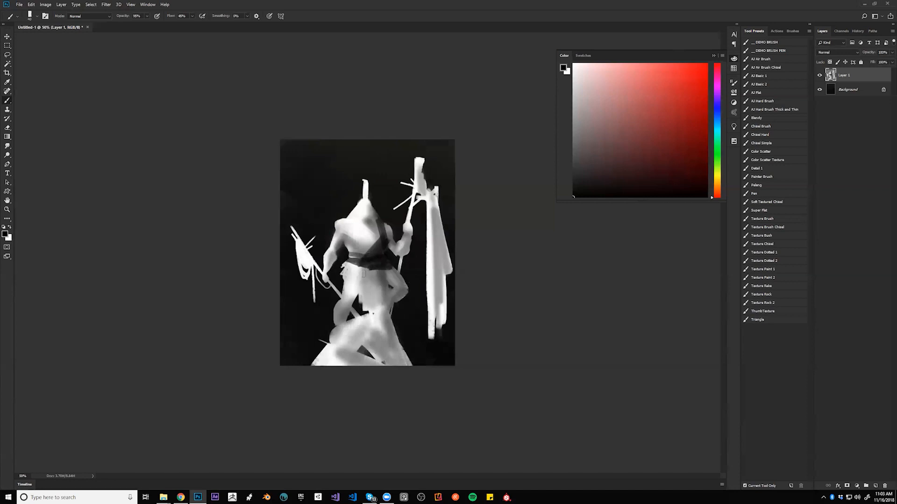
pyautogui.moveTo(363, 266)
pyautogui.mouseDown()
pyautogui.moveTo(369, 320)
pyautogui.moveTo(373, 275)
pyautogui.moveTo(373, 329)
pyautogui.moveTo(371, 273)
pyautogui.moveTo(367, 317)
pyautogui.mouseUp()
pyautogui.hotkey('ctrl', 'alt', 'z')
pyautogui.hotkey('ctrl', 'alt', 'z')
pyautogui.moveTo(367, 317)
pyautogui.mouseDown()
pyautogui.moveTo(369, 270)
pyautogui.moveTo(368, 310)
pyautogui.mouseUp()
pyautogui.moveTo(368, 310)
pyautogui.mouseDown()
pyautogui.moveTo(362, 277)
pyautogui.moveTo(373, 309)
pyautogui.moveTo(379, 273)
pyautogui.moveTo(391, 336)
pyautogui.mouseUp()
pyautogui.moveTo(356, 269); pyautogui.dragTo(347, 266)
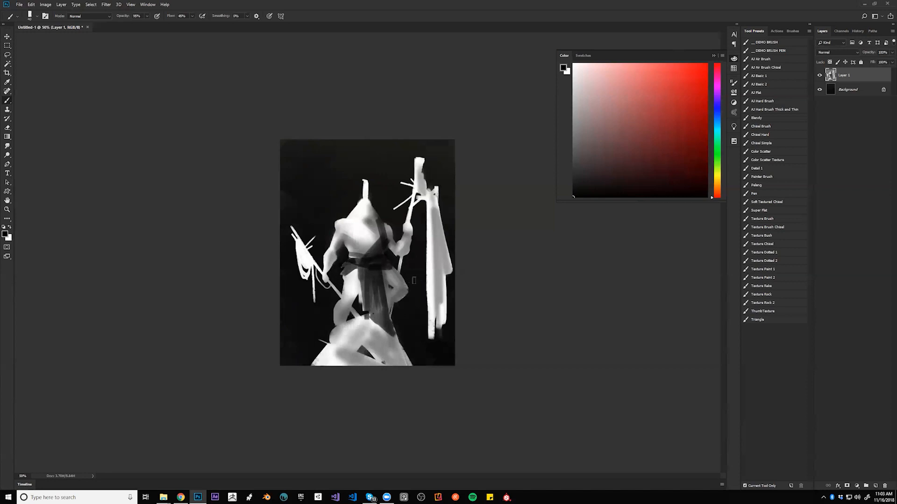
# Paint dark wraps around both arms and darken the pointed hood and its spike.
pyautogui.moveTo(335, 230)
pyautogui.mouseDown()
pyautogui.moveTo(323, 253)
pyautogui.moveTo(327, 269)
pyautogui.mouseUp()
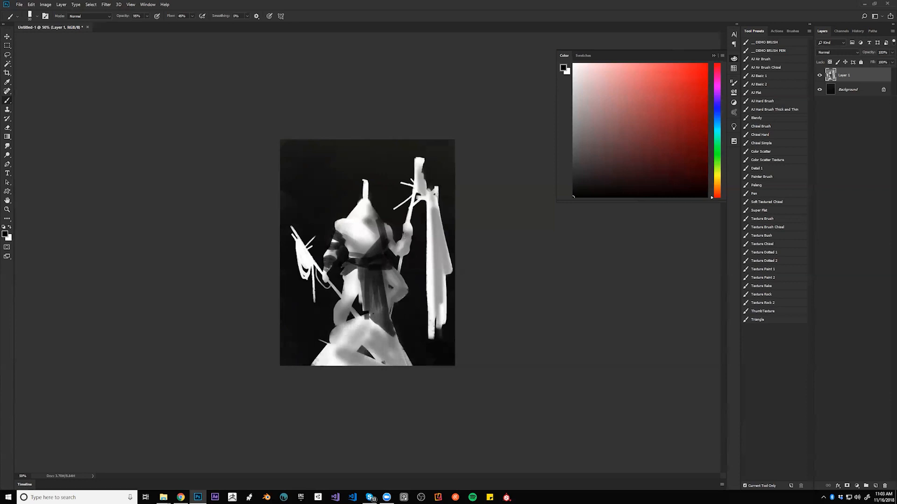
pyautogui.moveTo(402, 236); pyautogui.dragTo(413, 258)
pyautogui.moveTo(365, 181); pyautogui.dragTo(367, 205)
pyautogui.hotkey('ctrl', 'z')
pyautogui.hotkey('ctrl', 'z')
pyautogui.moveTo(364, 201)
pyautogui.mouseDown()
pyautogui.moveTo(351, 218)
pyautogui.moveTo(368, 203)
pyautogui.moveTo(381, 220)
pyautogui.mouseUp()
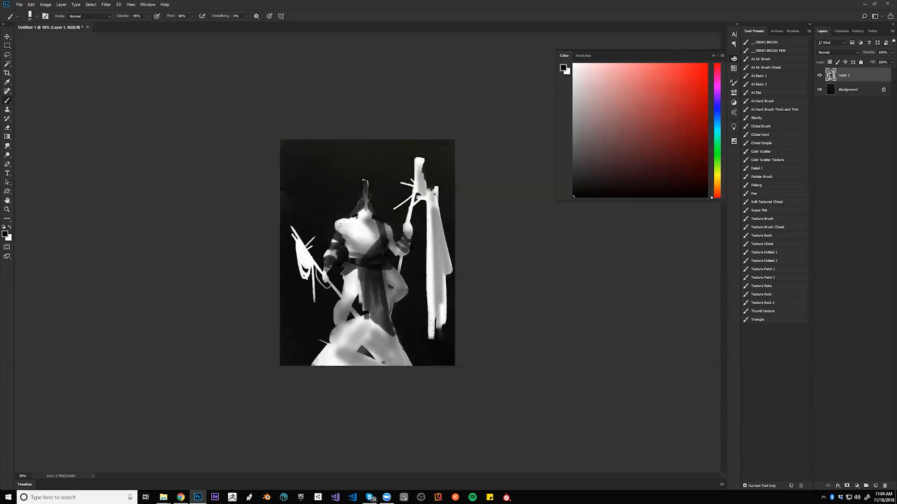
# Define the shoulder's upper edge in black and repaint the chest beneath it with a sampled light gray.
pyautogui.press(']')
pyautogui.moveTo(338, 222)
pyautogui.mouseDown()
pyautogui.moveTo(341, 235)
pyautogui.moveTo(338, 223)
pyautogui.moveTo(355, 227)
pyautogui.mouseUp()
pyautogui.press('x')
pyautogui.keyDown('alt'); pyautogui.click(340, 224); pyautogui.keyUp('alt')
pyautogui.moveTo(343, 230)
pyautogui.mouseDown()
pyautogui.moveTo(353, 226)
pyautogui.moveTo(366, 243)
pyautogui.mouseUp()
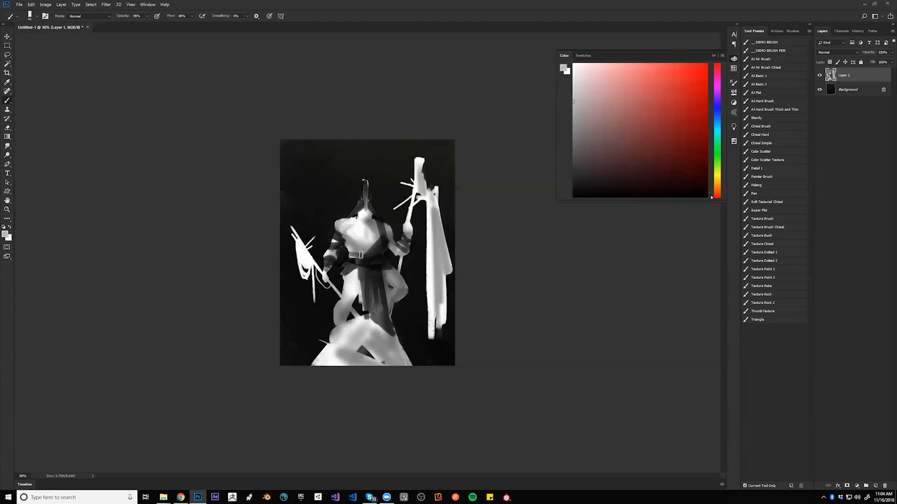
# Flip the canvas, sample tones around the neck and paint a dark strap down the chest from the uncovered shoulder.
pyautogui.hotkey('ctrl', 'shift', 'h')
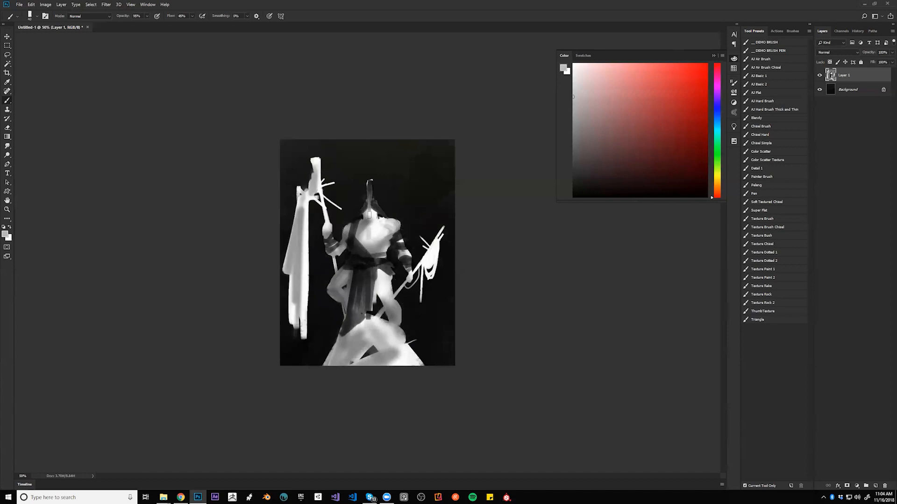
pyautogui.keyDown('alt'); pyautogui.click(369, 219); pyautogui.keyUp('alt')
pyautogui.keyDown('alt'); pyautogui.click(367, 233); pyautogui.keyUp('alt')
pyautogui.keyDown('alt'); pyautogui.click(386, 216); pyautogui.keyUp('alt')
pyautogui.moveTo(386, 220); pyautogui.dragTo(392, 247)
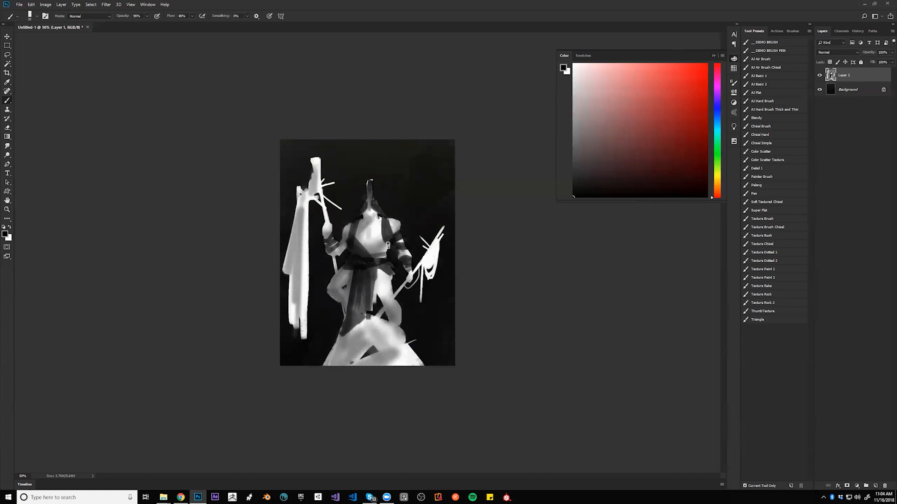
# Flip the canvas back, darken the lowered weapon's blade and shaft, and sample a gray from the leg.
pyautogui.hotkey('ctrl', 'shift', 'h')
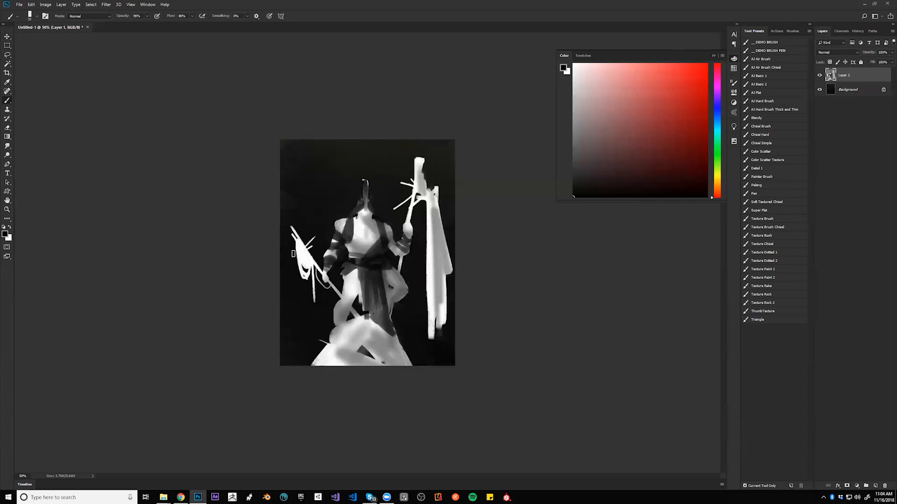
pyautogui.moveTo(300, 264)
pyautogui.mouseDown()
pyautogui.moveTo(304, 238)
pyautogui.moveTo(309, 264)
pyautogui.moveTo(347, 300)
pyautogui.moveTo(342, 312)
pyautogui.moveTo(351, 302)
pyautogui.mouseUp()
pyautogui.press('x')
pyautogui.keyDown('alt'); pyautogui.click(343, 314); pyautogui.keyUp('alt')
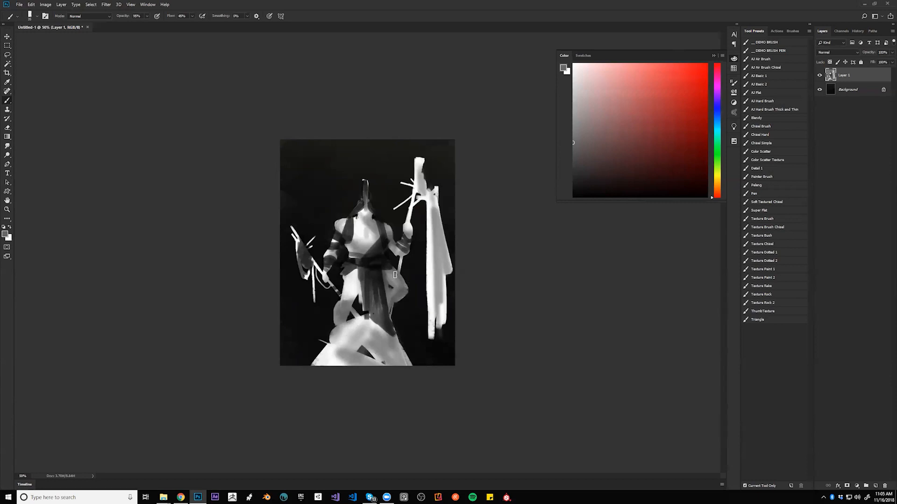
# Sample the hood's dark tone, paint a dark strip hanging from the hood over the chest, and flip the canvas.
pyautogui.keyDown('alt'); pyautogui.click(355, 215); pyautogui.keyUp('alt')
pyautogui.moveTo(356, 215); pyautogui.dragTo(357, 231)
pyautogui.hotkey('ctrl', 'f')
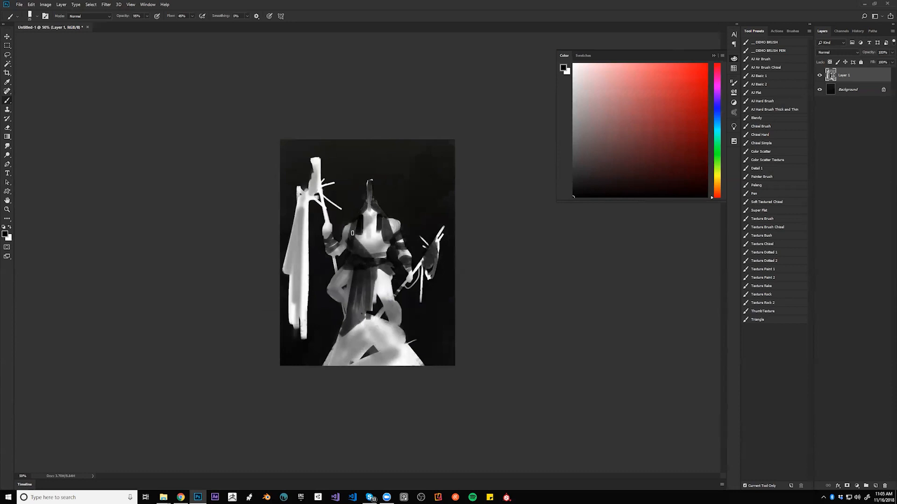
# Sample tones from the raised arm and add black accents to the wraps on both forearms.
pyautogui.keyDown('alt'); pyautogui.click(346, 226); pyautogui.keyUp('alt')
pyautogui.keyDown('alt'); pyautogui.click(340, 243); pyautogui.keyUp('alt')
pyautogui.press('d')
pyautogui.moveTo(336, 247); pyautogui.dragTo(330, 249)
pyautogui.moveTo(402, 259); pyautogui.dragTo(410, 256)
pyautogui.keyDown('alt'); pyautogui.click(389, 278); pyautogui.keyUp('alt')
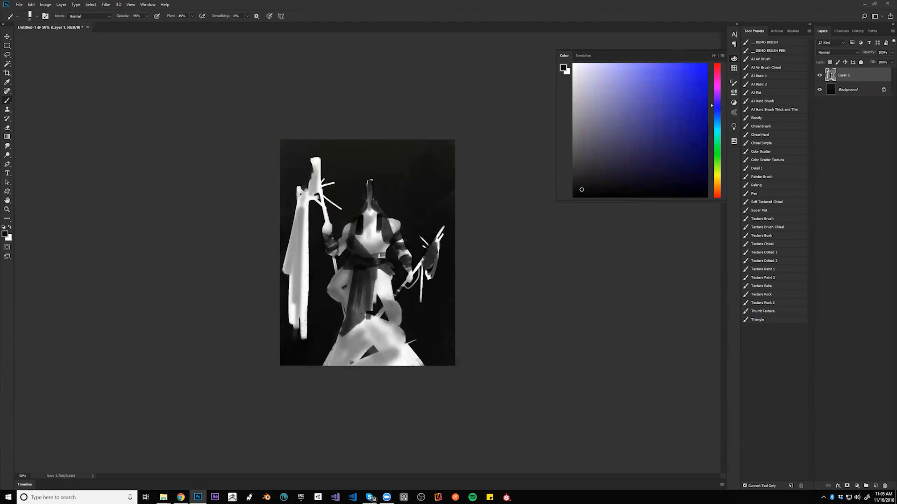
# Enlarge the brush and paint a black streak down the hanging banner and a band across its middle.
pyautogui.press('d')
pyautogui.press(']')
pyautogui.press(']')
pyautogui.moveTo(300, 196); pyautogui.dragTo(302, 313)
pyautogui.moveTo(286, 265)
pyautogui.mouseDown()
pyautogui.moveTo(300, 319)
pyautogui.moveTo(290, 303)
pyautogui.moveTo(308, 290)
pyautogui.mouseUp()
# Paint wide dark horizontal stripes along the banner and a dark band below the staff's tip.
pyautogui.press(']')
pyautogui.press(']')
pyautogui.moveTo(290, 280); pyautogui.dragTo(310, 281)
pyautogui.moveTo(291, 314)
pyautogui.mouseDown()
pyautogui.moveTo(313, 320)
pyautogui.moveTo(305, 320)
pyautogui.mouseUp()
pyautogui.moveTo(288, 254); pyautogui.dragTo(308, 255)
pyautogui.moveTo(288, 244); pyautogui.dragTo(312, 231)
pyautogui.moveTo(292, 226); pyautogui.dragTo(309, 216)
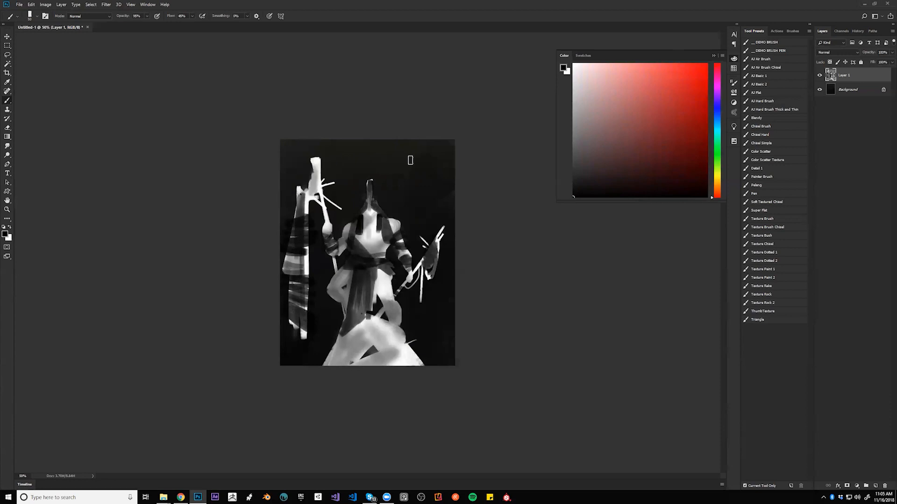
pyautogui.moveTo(327, 170)
pyautogui.mouseDown()
pyautogui.moveTo(301, 167)
pyautogui.moveTo(326, 160)
pyautogui.moveTo(305, 166)
pyautogui.moveTo(299, 155)
pyautogui.moveTo(307, 179)
pyautogui.mouseUp()
pyautogui.keyDown('alt'); pyautogui.click(301, 184); pyautogui.keyUp('alt')
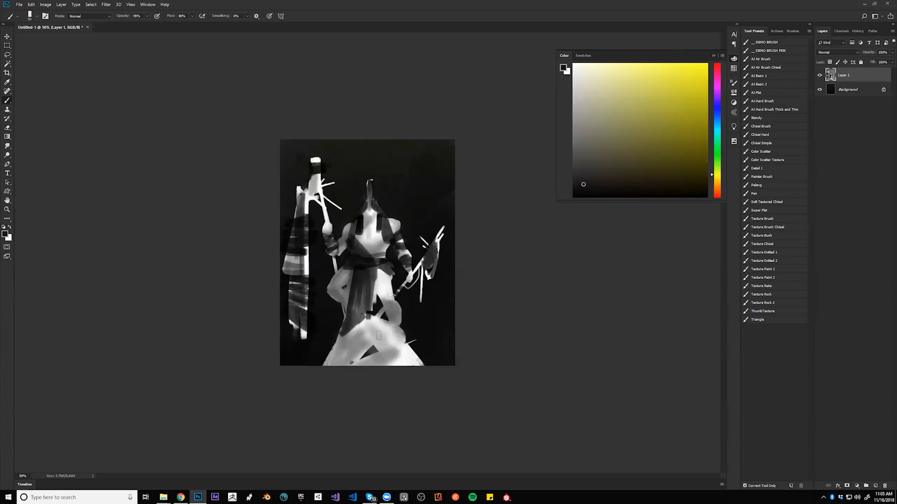
# Greatly enlarge the black brush and darken the rock mound under the figure, redoing the first stroke.
pyautogui.press('d')
pyautogui.press(']')
pyautogui.press(']')
pyautogui.press(']')
pyautogui.press(']')
pyautogui.press(']')
pyautogui.press(']')
pyautogui.press(']')
pyautogui.press(']')
pyautogui.press(']')
pyautogui.moveTo(372, 330)
pyautogui.mouseDown()
pyautogui.moveTo(343, 373)
pyautogui.moveTo(349, 350)
pyautogui.moveTo(364, 372)
pyautogui.mouseUp()
pyautogui.hotkey('ctrl', 'z')
pyautogui.moveTo(374, 336)
pyautogui.mouseDown()
pyautogui.moveTo(336, 362)
pyautogui.moveTo(364, 335)
pyautogui.moveTo(402, 361)
pyautogui.moveTo(378, 332)
pyautogui.moveTo(410, 371)
pyautogui.mouseUp()
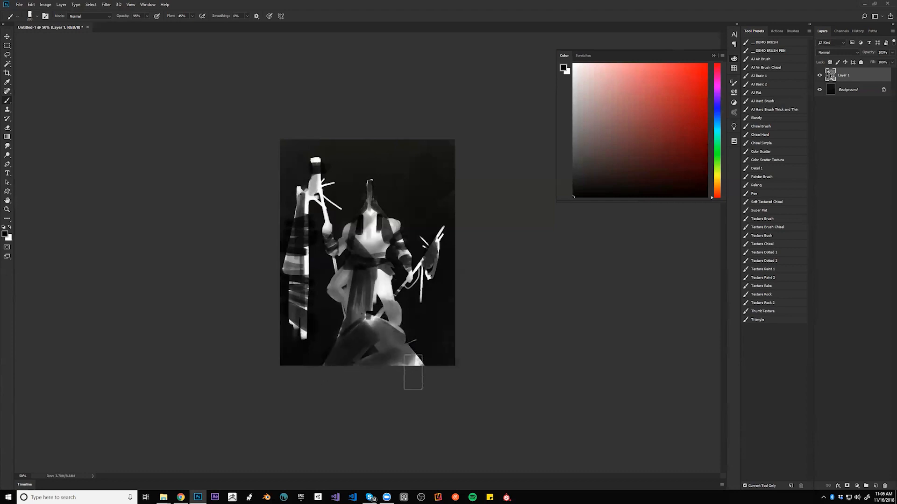
# Shrink the brush, sample a gray from the rock and paint across the middle of the mound, undoing the last stroke.
pyautogui.press('[')
pyautogui.press('[')
pyautogui.press('[')
pyautogui.press('[')
pyautogui.press('[')
pyautogui.press('[')
pyautogui.keyDown('alt'); pyautogui.click(382, 344); pyautogui.keyUp('alt')
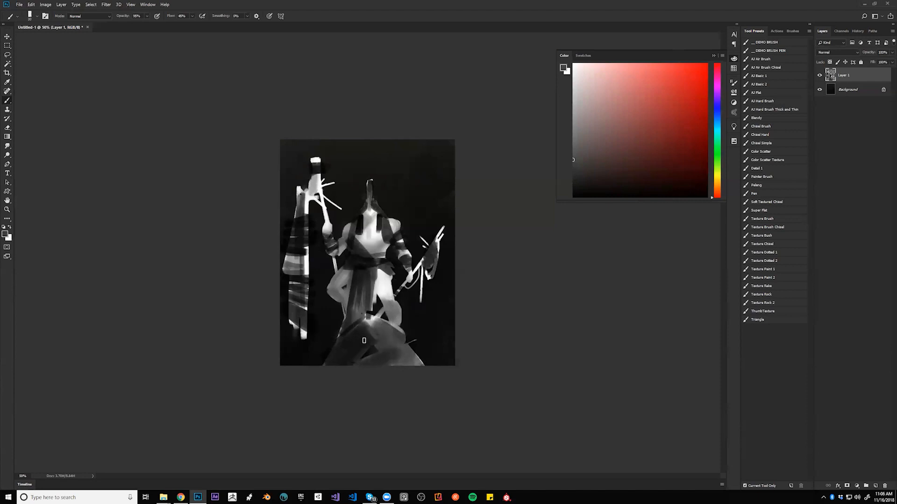
pyautogui.moveTo(363, 345)
pyautogui.mouseDown()
pyautogui.moveTo(380, 360)
pyautogui.moveTo(368, 354)
pyautogui.moveTo(355, 366)
pyautogui.moveTo(380, 364)
pyautogui.moveTo(379, 354)
pyautogui.moveTo(389, 360)
pyautogui.moveTo(383, 350)
pyautogui.mouseUp()
pyautogui.hotkey('ctrl', 'z')
# Paint a black crease down the centre of the rock mound with a slightly larger brush.
pyautogui.press('d')
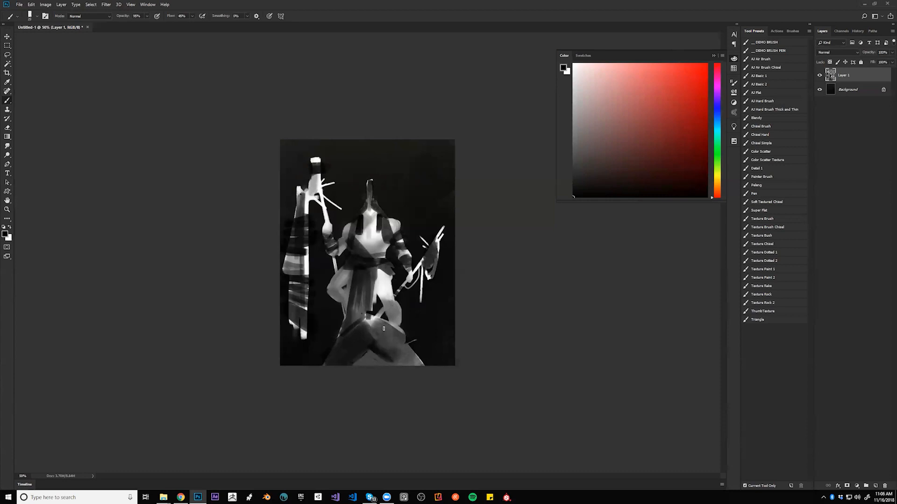
pyautogui.press(']')
pyautogui.press(']')
pyautogui.press(']')
pyautogui.moveTo(367, 317)
pyautogui.mouseDown()
pyautogui.moveTo(390, 340)
pyautogui.moveTo(396, 328)
pyautogui.moveTo(385, 323)
pyautogui.moveTo(388, 345)
pyautogui.mouseUp()
pyautogui.keyDown('alt'); pyautogui.click(396, 328); pyautogui.keyUp('alt')
pyautogui.press('d')
# Sample dark grays and paint slanted planes down both sides of the rock mound and across its base.
pyautogui.keyDown('alt'); pyautogui.click(340, 340); pyautogui.keyUp('alt')
pyautogui.moveTo(342, 337)
pyautogui.mouseDown()
pyautogui.moveTo(323, 365)
pyautogui.moveTo(329, 358)
pyautogui.mouseUp()
pyautogui.keyDown('alt'); pyautogui.click(339, 338); pyautogui.keyUp('alt')
pyautogui.keyDown('alt'); pyautogui.click(340, 336); pyautogui.keyUp('alt')
pyautogui.moveTo(359, 325); pyautogui.dragTo(319, 376)
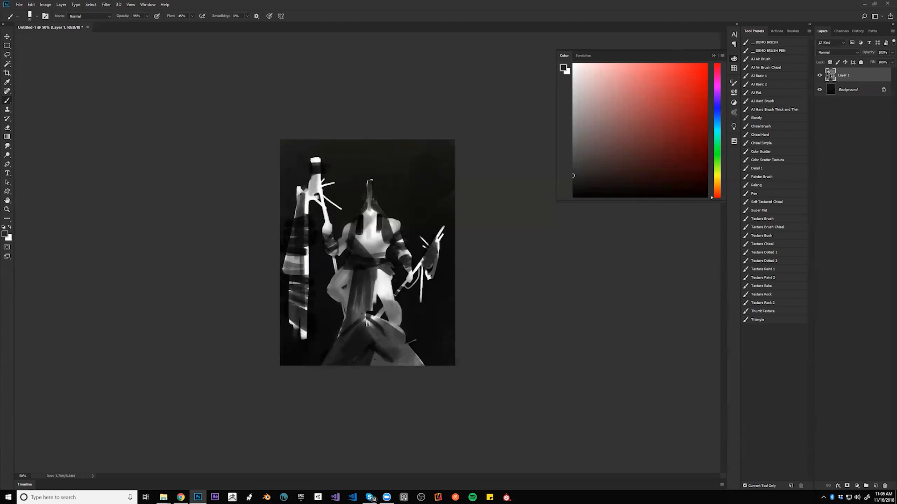
pyautogui.moveTo(364, 327); pyautogui.dragTo(343, 386)
pyautogui.moveTo(380, 340)
pyautogui.mouseDown()
pyautogui.moveTo(410, 372)
pyautogui.moveTo(444, 374)
pyautogui.mouseUp()
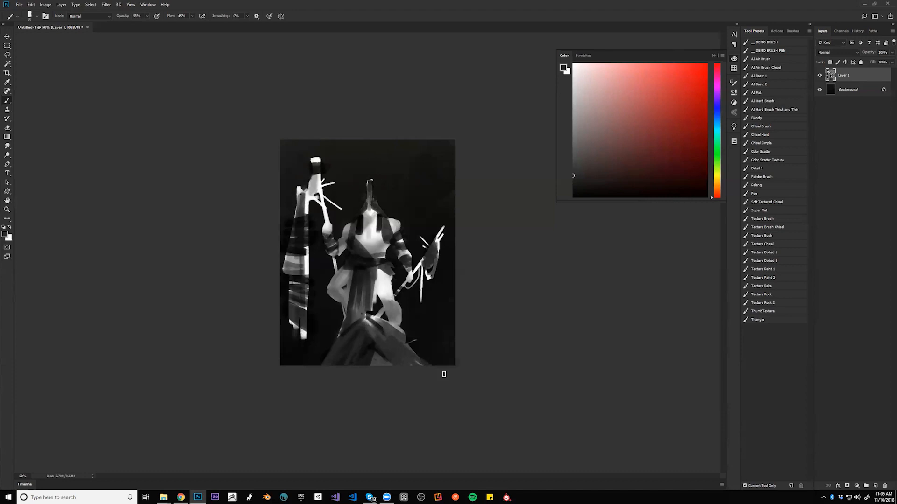
pyautogui.moveTo(373, 359); pyautogui.dragTo(411, 375)
# Greatly enlarge the brush and paint a faint dark gray haze in the background beside the rock.
pyautogui.press(']')
pyautogui.press(']')
pyautogui.press(']')
pyautogui.press(']')
pyautogui.press(']')
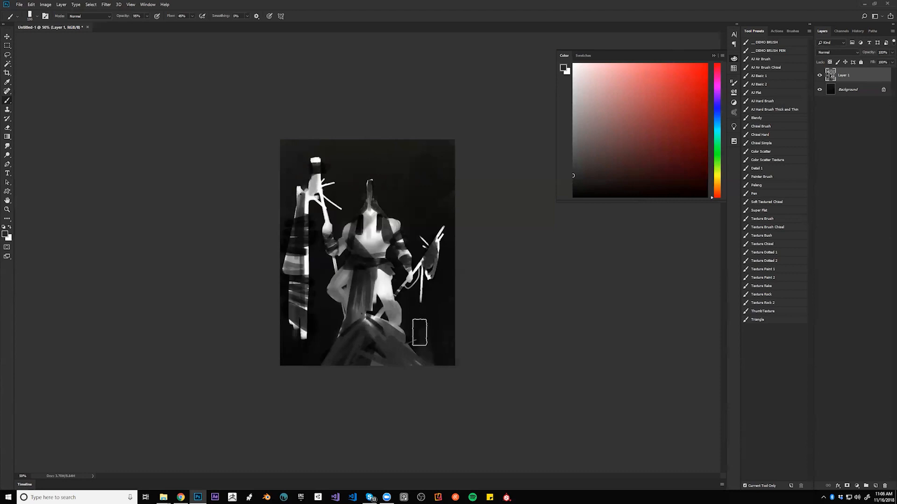
pyautogui.press(']')
pyautogui.press(']')
pyautogui.press(']')
pyautogui.press(']')
pyautogui.press(']')
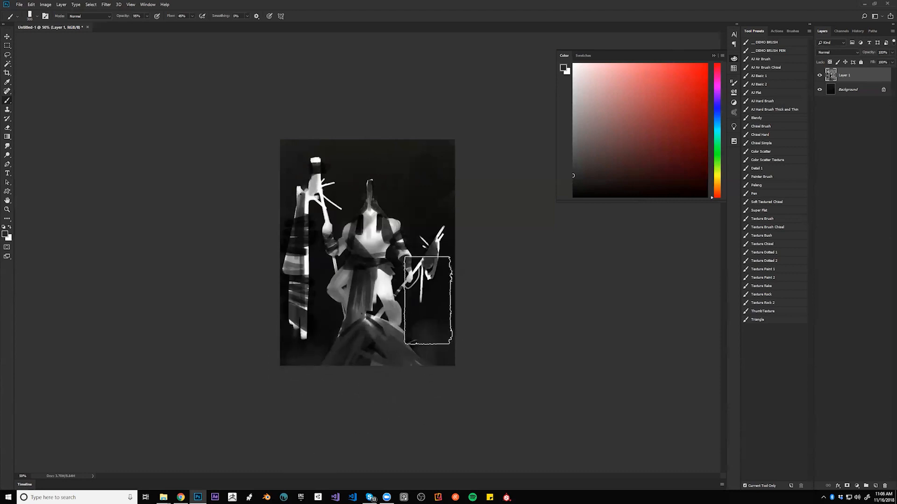
# Choose the Blendy brush preset, sample a gray from the torso and shade the lower chest with a small brush.
pyautogui.hotkey('ctrl', 'space')
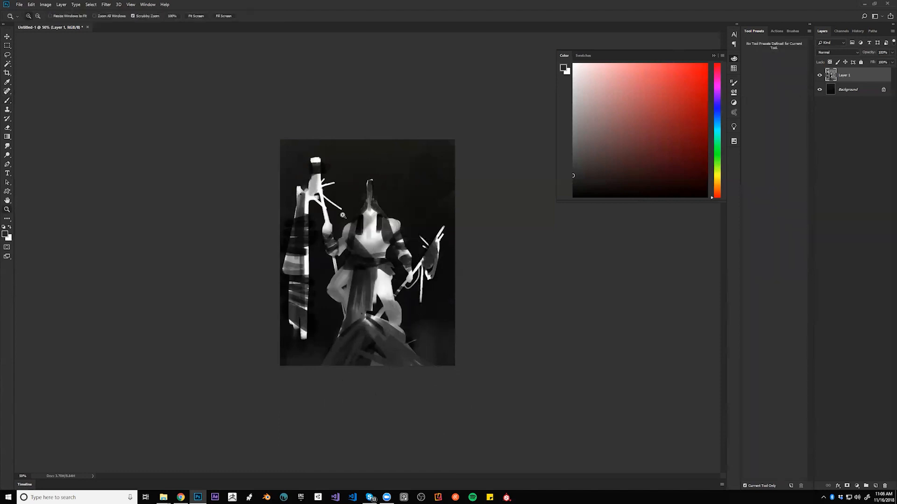
pyautogui.keyDown('ctrl'); pyautogui.click(342, 213); pyautogui.keyUp('ctrl')
pyautogui.click(761, 118)
pyautogui.keyDown('alt'); pyautogui.click(378, 257); pyautogui.keyUp('alt')
pyautogui.press('[')
pyautogui.press('[')
pyautogui.press('[')
pyautogui.press('[')
pyautogui.press('[')
pyautogui.press('[')
pyautogui.press('[')
pyautogui.press('[')
pyautogui.press('[')
pyautogui.press('[')
pyautogui.press('[')
pyautogui.press('[')
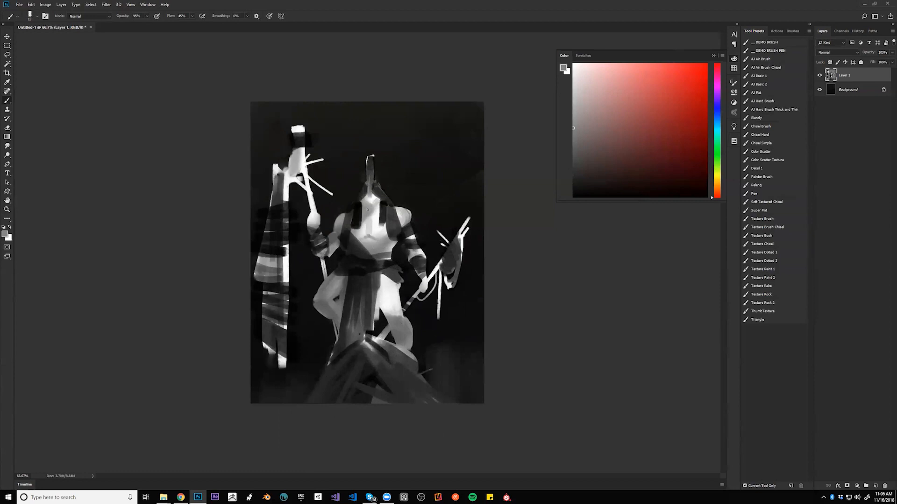
# Sample a tone from the face and paint over the lower face with a slightly larger brush.
pyautogui.keyDown('alt'); pyautogui.click(369, 206); pyautogui.keyUp('alt')
pyautogui.press(']')
pyautogui.press(']')
pyautogui.moveTo(372, 209); pyautogui.dragTo(364, 207)
# Flip the canvas horizontally and shade the abdominal muscles with grays sampled from the torso.
pyautogui.hotkey('ctrl', 'f')
pyautogui.press(']')
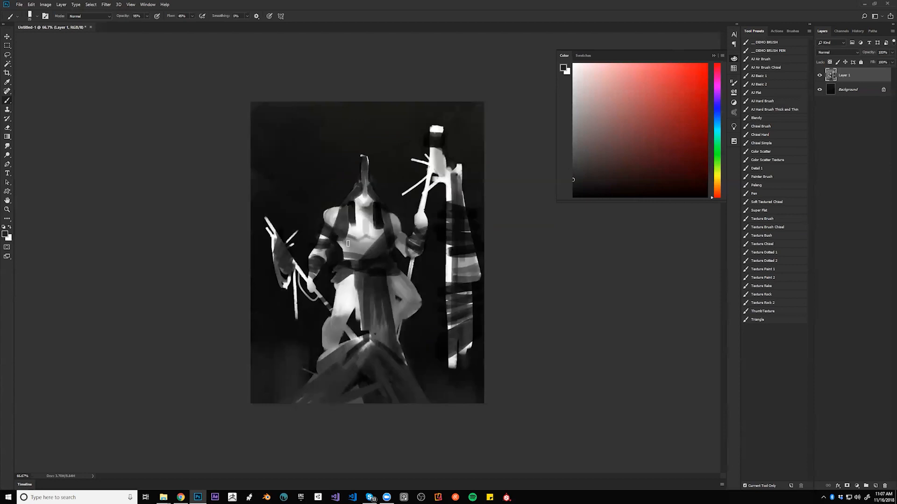
pyautogui.keyDown('alt'); pyautogui.click(366, 243); pyautogui.keyUp('alt')
pyautogui.keyDown('alt'); pyautogui.click(352, 257); pyautogui.keyUp('alt')
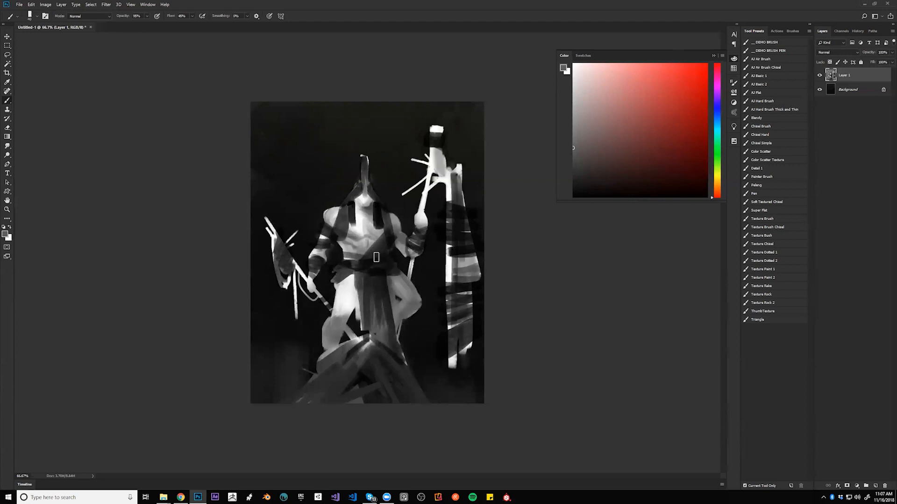
# Sample chest tones and reshape the dark straps hanging beside the face with black strokes.
pyautogui.keyDown('alt'); pyautogui.click(361, 227); pyautogui.keyUp('alt')
pyautogui.keyDown('alt'); pyautogui.click(371, 224); pyautogui.keyUp('alt')
pyautogui.press('d')
pyautogui.moveTo(354, 222)
pyautogui.mouseDown()
pyautogui.moveTo(361, 202)
pyautogui.moveTo(358, 219)
pyautogui.mouseUp()
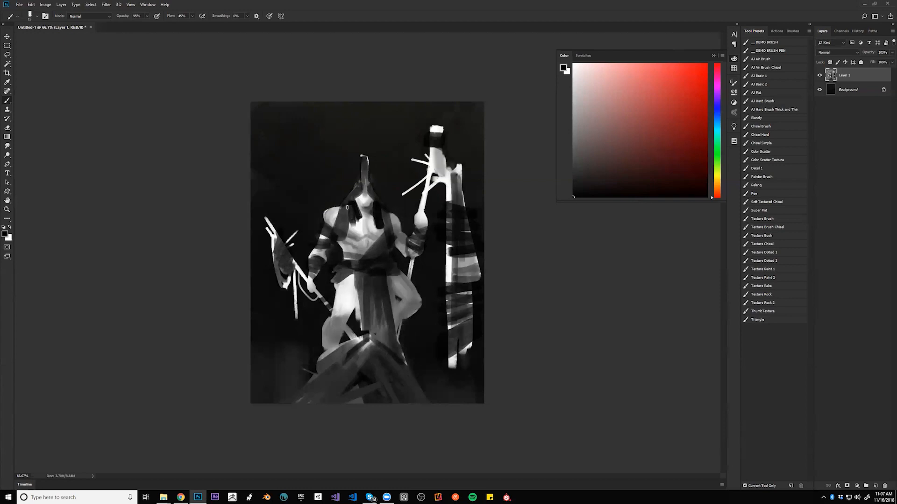
pyautogui.keyDown('alt'); pyautogui.click(322, 214); pyautogui.keyUp('alt')
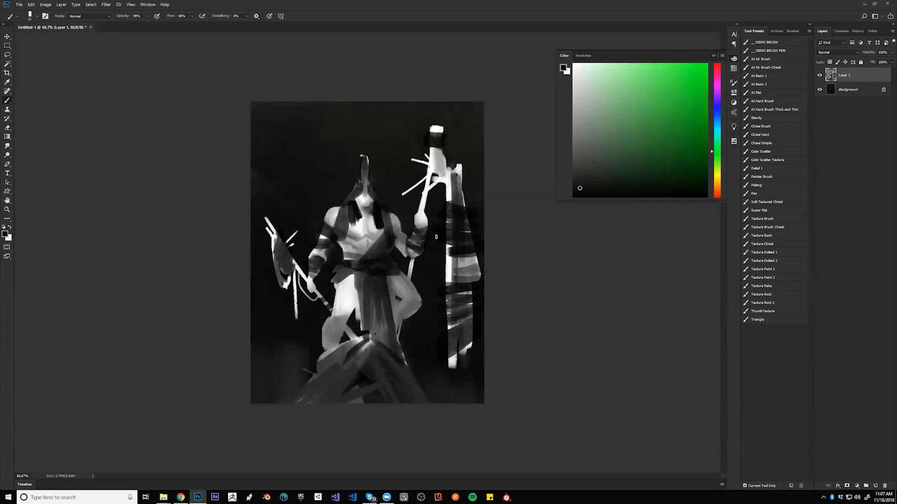
# Flip the canvas back and paint black along the hanging strap and under the chin.
pyautogui.hotkey('ctrl', 'shift', 'h')
pyautogui.keyDown('alt'); pyautogui.click(357, 226); pyautogui.keyUp('alt')
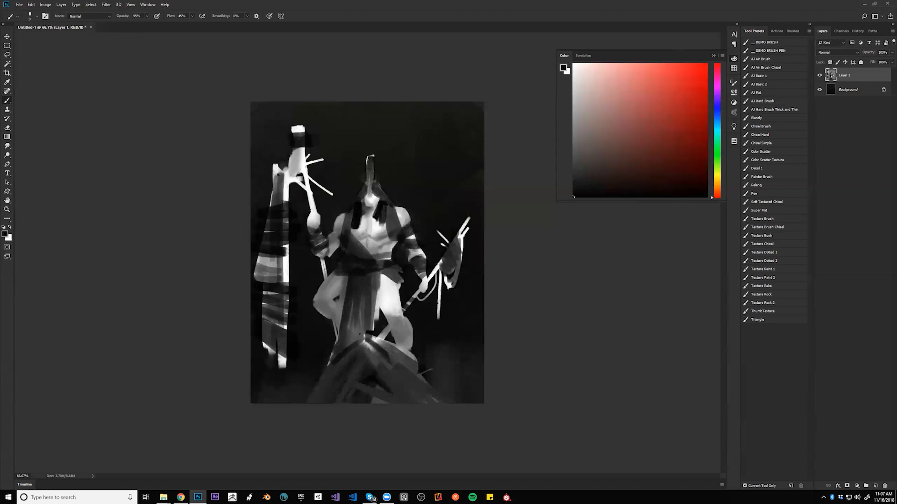
pyautogui.moveTo(376, 202)
pyautogui.mouseDown()
pyautogui.moveTo(366, 209)
pyautogui.moveTo(379, 222)
pyautogui.mouseUp()
# Enlarge the black brush and darken both sides of the vest, undoing the last strokes.
pyautogui.press(']')
pyautogui.press(']')
pyautogui.press(']')
pyautogui.press(']')
pyautogui.press(']')
pyautogui.press(']')
pyautogui.press(']')
pyautogui.moveTo(343, 229); pyautogui.dragTo(348, 253)
pyautogui.moveTo(387, 221); pyautogui.dragTo(396, 238)
pyautogui.hotkey('ctrl', 'alt', 'z')
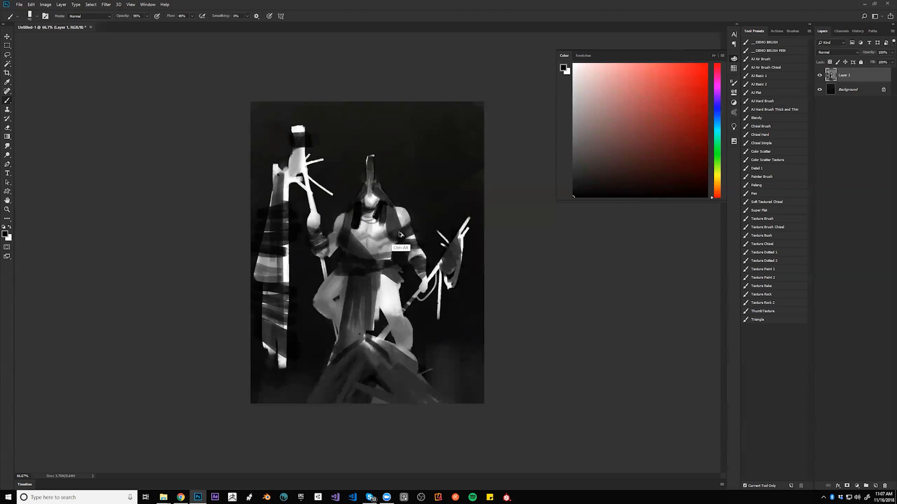
# Sample vest and skin tones and touch up the diagonal sash and the edges of the shoulder and chest.
pyautogui.press('[')
pyautogui.keyDown('alt'); pyautogui.click(350, 246); pyautogui.keyUp('alt')
pyautogui.moveTo(371, 256); pyautogui.dragTo(366, 252)
pyautogui.keyDown('alt'); pyautogui.click(347, 219); pyautogui.keyUp('alt')
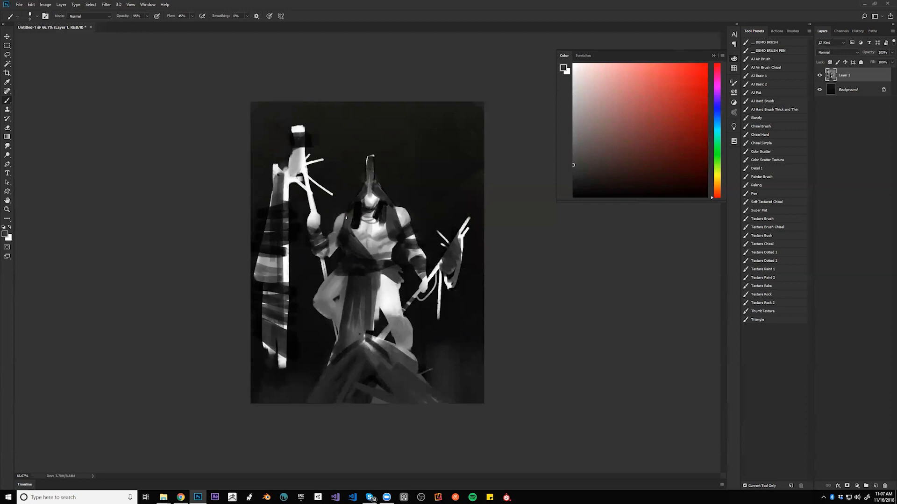
pyautogui.keyDown('alt'); pyautogui.click(339, 232); pyautogui.keyUp('alt')
pyautogui.keyDown('alt'); pyautogui.click(337, 237); pyautogui.keyUp('alt')
pyautogui.keyDown('alt'); pyautogui.click(370, 228); pyautogui.keyUp('alt')
# Flip the canvas horizontally and check the figure both at reduced size and close up.
pyautogui.press('z')
pyautogui.keyDown('alt'); pyautogui.click(368, 286); pyautogui.keyUp('alt')
pyautogui.keyDown('alt'); pyautogui.click(367, 286); pyautogui.keyUp('alt')
pyautogui.keyDown('alt'); pyautogui.click(367, 287); pyautogui.keyUp('alt')
pyautogui.hotkey('ctrl', 'f')
pyautogui.click(376, 261)
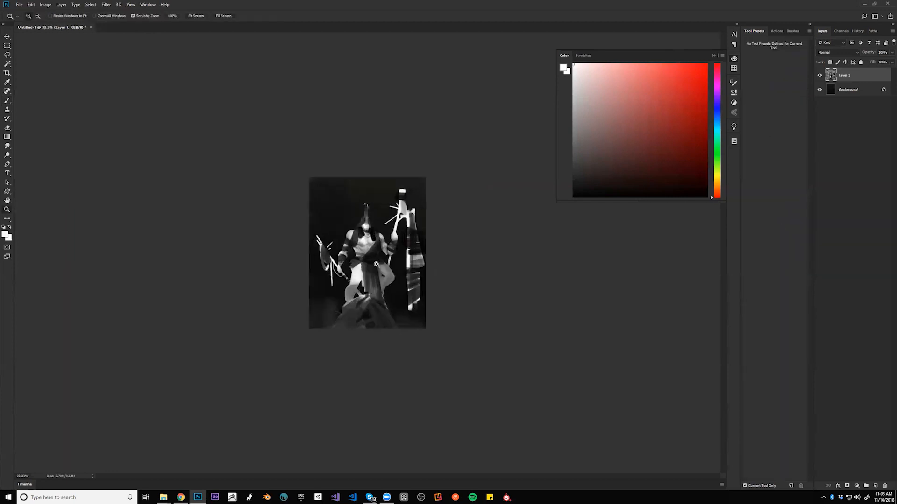
pyautogui.click(384, 247)
pyautogui.click(389, 240)
pyautogui.press('b')
pyautogui.click(391, 240)
pyautogui.moveTo(396, 248); pyautogui.dragTo(409, 188)
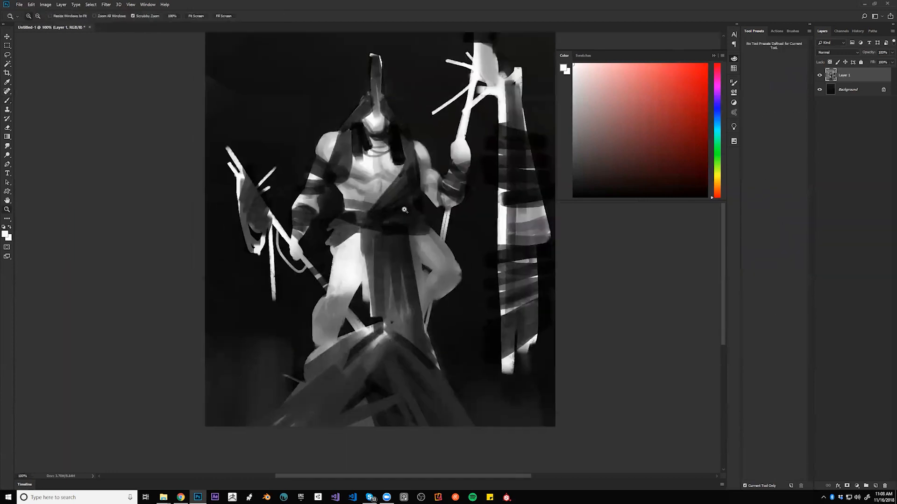
# Switch to black and paint dark accents around the hood, starting small and enlarging the brush.
pyautogui.press('x')
pyautogui.press('[')
pyautogui.press('[')
pyautogui.press('[')
pyautogui.press('[')
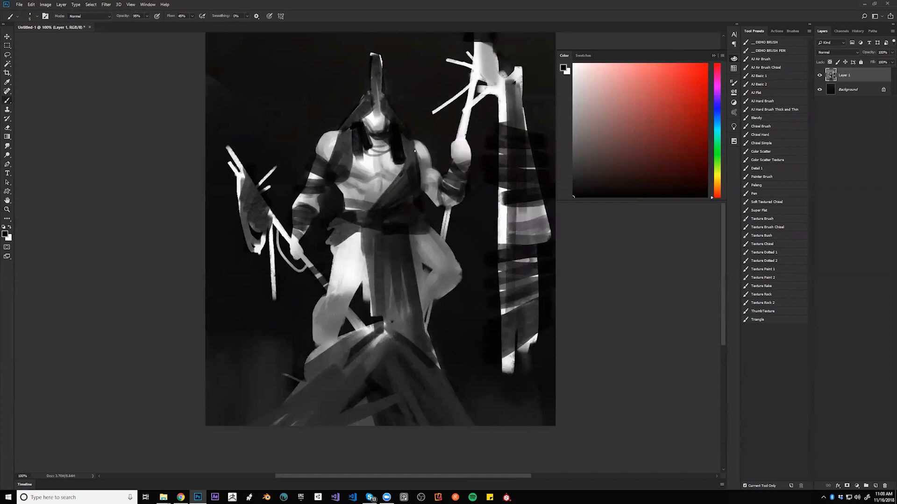
pyautogui.moveTo(402, 187); pyautogui.dragTo(415, 253)
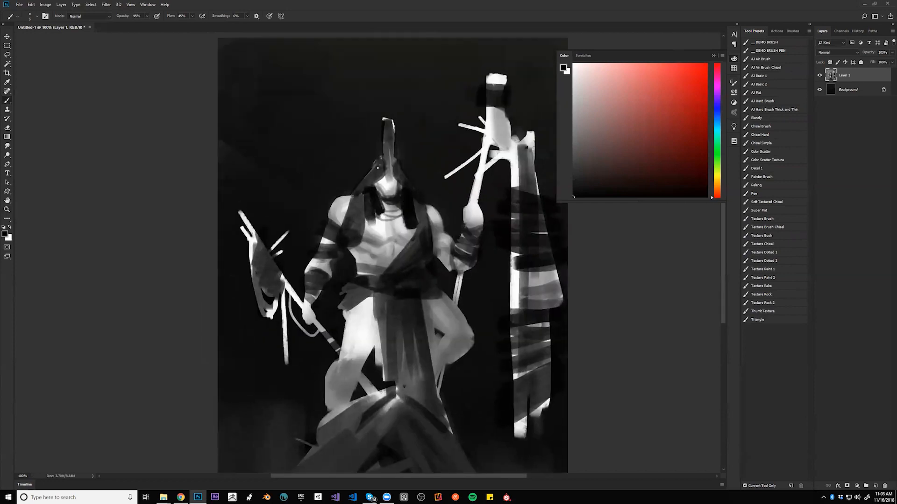
pyautogui.press(']')
pyautogui.press(']')
pyautogui.press(']')
pyautogui.press(']')
pyautogui.press(']')
pyautogui.press(']')
pyautogui.moveTo(367, 175); pyautogui.dragTo(382, 150)
# Sample face tones, enlarge the brush slightly and darken the lower face and neck beneath the hood.
pyautogui.keyDown('alt'); pyautogui.click(382, 183); pyautogui.keyUp('alt')
pyautogui.keyDown('alt'); pyautogui.click(388, 188); pyautogui.keyUp('alt')
pyautogui.press(']')
pyautogui.press(']')
pyautogui.moveTo(386, 186)
pyautogui.mouseDown()
pyautogui.moveTo(387, 213)
pyautogui.moveTo(399, 213)
pyautogui.moveTo(379, 212)
pyautogui.moveTo(398, 219)
pyautogui.mouseUp()
pyautogui.keyDown('alt'); pyautogui.click(385, 205); pyautogui.keyUp('alt')
# Flip the canvas back and shade the bright thigh beside the loincloth with a sampled gray.
pyautogui.hotkey('ctrl', 'space')
pyautogui.keyDown('ctrl'); pyautogui.keyDown('alt'); pyautogui.click(407, 237); pyautogui.keyUp('alt'); pyautogui.keyUp('ctrl')
pyautogui.keyDown('ctrl'); pyautogui.keyDown('alt'); pyautogui.click(408, 237); pyautogui.keyUp('alt'); pyautogui.keyUp('ctrl')
pyautogui.keyDown('ctrl'); pyautogui.keyDown('alt'); pyautogui.click(407, 238); pyautogui.keyUp('alt'); pyautogui.keyUp('ctrl')
pyautogui.hotkey('ctrl', 'f')
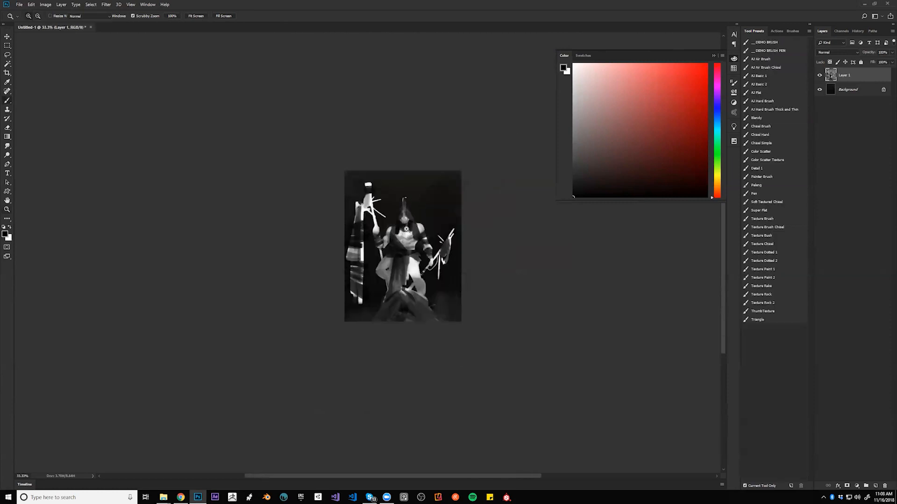
pyautogui.hotkey('ctrl', 'space')
pyautogui.keyDown('ctrl'); pyautogui.click(438, 240); pyautogui.keyUp('ctrl')
pyautogui.keyDown('ctrl'); pyautogui.click(438, 240); pyautogui.keyUp('ctrl')
pyautogui.keyDown('alt'); pyautogui.click(382, 324); pyautogui.keyUp('alt')
pyautogui.moveTo(398, 298)
pyautogui.mouseDown()
pyautogui.moveTo(392, 314)
pyautogui.moveTo(391, 286)
pyautogui.mouseUp()
# Sample a dark tone near the waist and paint it down the loincloth with a larger brush.
pyautogui.keyDown('alt'); pyautogui.click(378, 274); pyautogui.keyUp('alt')
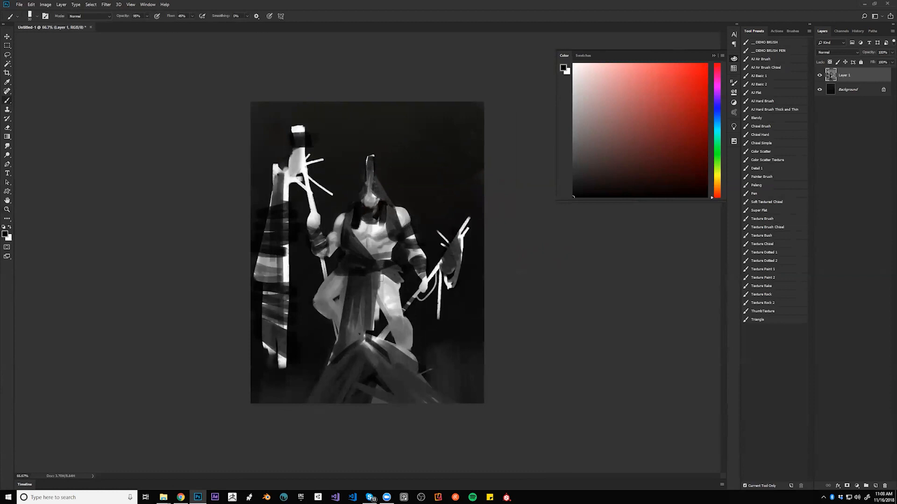
pyautogui.press(']')
pyautogui.press(']')
pyautogui.press(']')
pyautogui.press(']')
pyautogui.moveTo(379, 275); pyautogui.dragTo(365, 322)
# Sample the loincloth's gray and repaint the folds of the waist sash, adjusting the brush size.
pyautogui.keyDown('alt'); pyautogui.click(370, 297); pyautogui.keyUp('alt')
pyautogui.press('[')
pyautogui.press('[')
pyautogui.press('[')
pyautogui.press('[')
pyautogui.press('[')
pyautogui.press('[')
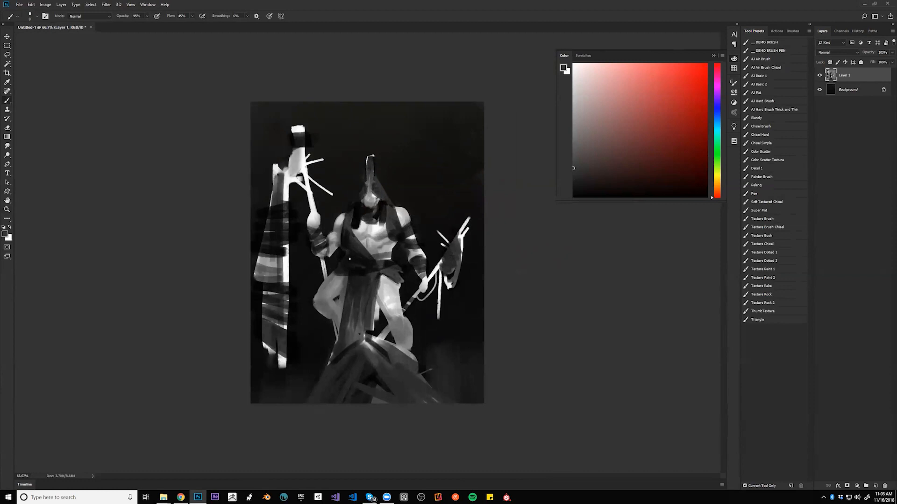
pyautogui.press(']')
pyautogui.press(']')
pyautogui.press(']')
pyautogui.press(']')
pyautogui.press(']')
pyautogui.press(']')
pyautogui.moveTo(349, 275); pyautogui.dragTo(367, 271)
# Switch to black and darken the upper loincloth below the sash, varying the brush size.
pyautogui.press('d')
pyautogui.press(']')
pyautogui.press(']')
pyautogui.press(']')
pyautogui.press(']')
pyautogui.press(']')
pyautogui.press(']')
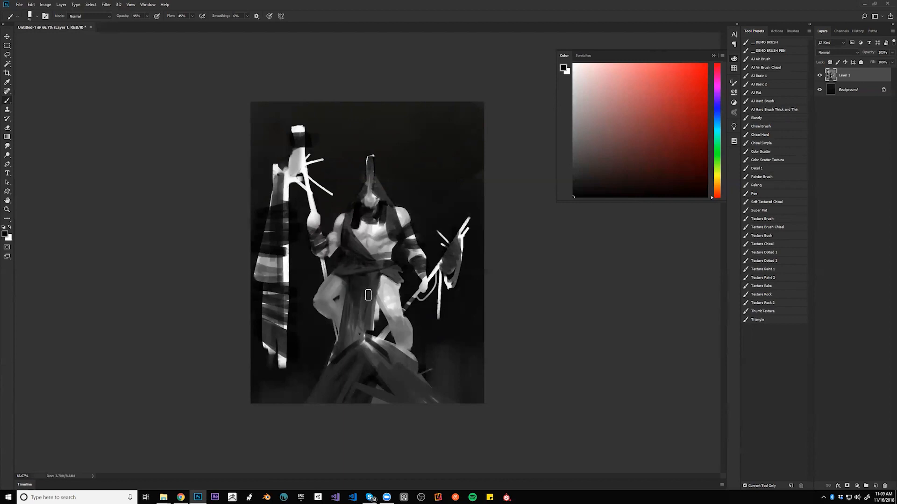
pyautogui.press('[')
pyautogui.press('[')
pyautogui.press('[')
pyautogui.press(']')
pyautogui.press(']')
pyautogui.press(']')
pyautogui.press(']')
# Shade both bare thighs with sampled grays and sample the dark background beside the raised forearm.
pyautogui.keyDown('alt'); pyautogui.click(322, 308); pyautogui.keyUp('alt')
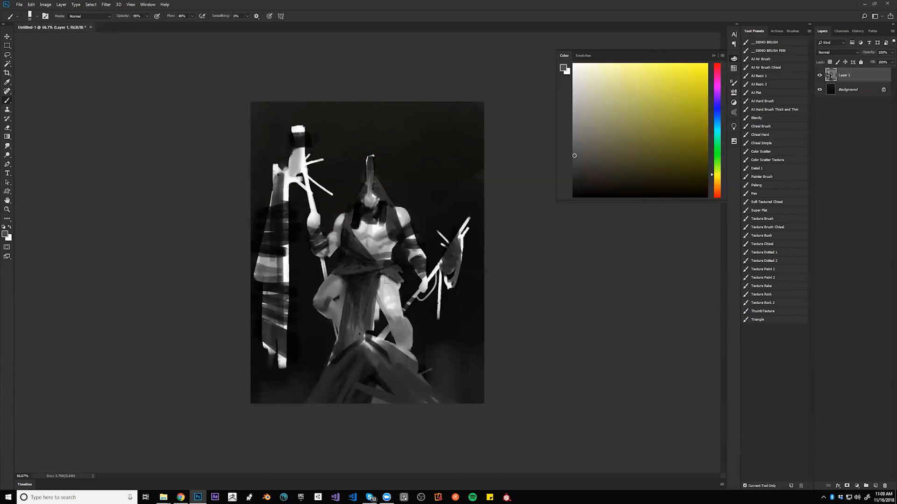
pyautogui.keyDown('alt'); pyautogui.click(391, 306); pyautogui.keyUp('alt')
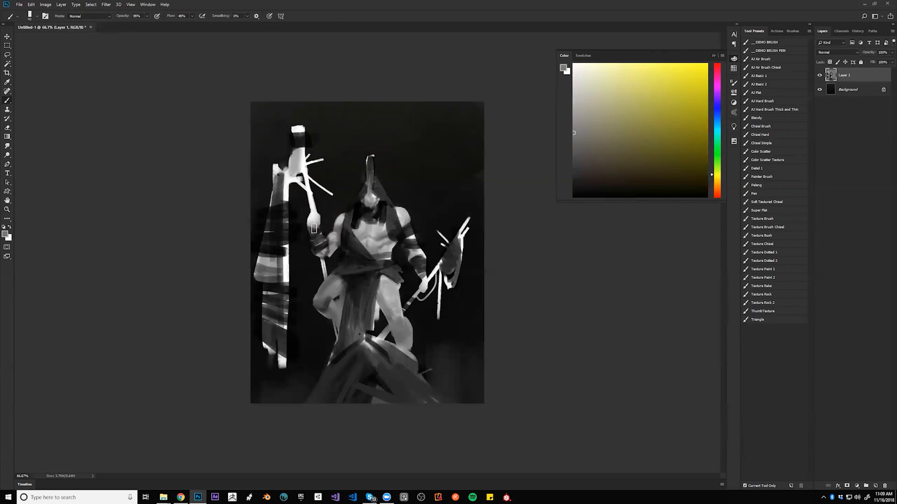
pyautogui.keyDown('alt'); pyautogui.click(301, 233); pyautogui.keyUp('alt')
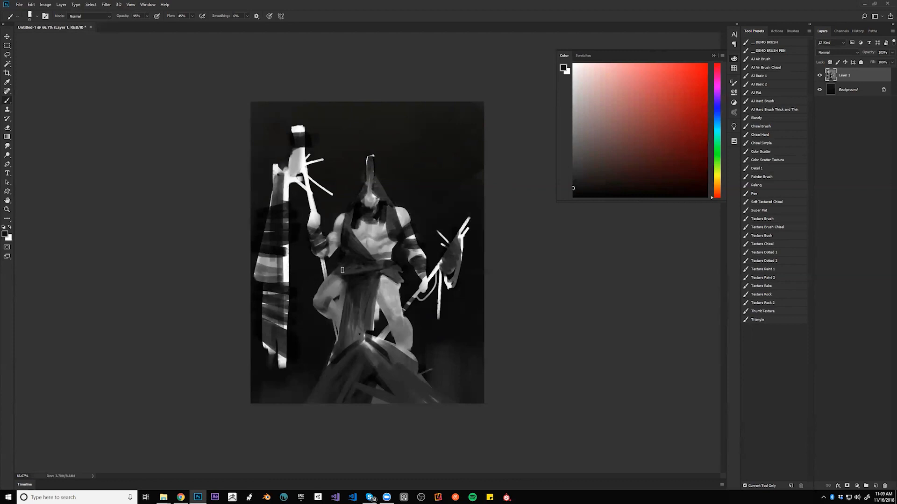
# Refine the raised forearm and the thigh with sampled tones and a small brush, flipping the canvas horizontally.
pyautogui.keyDown('alt'); pyautogui.click(319, 230); pyautogui.keyUp('alt')
pyautogui.press('[')
pyautogui.press('[')
pyautogui.hotkey('ctrl', 'shift', 'h')
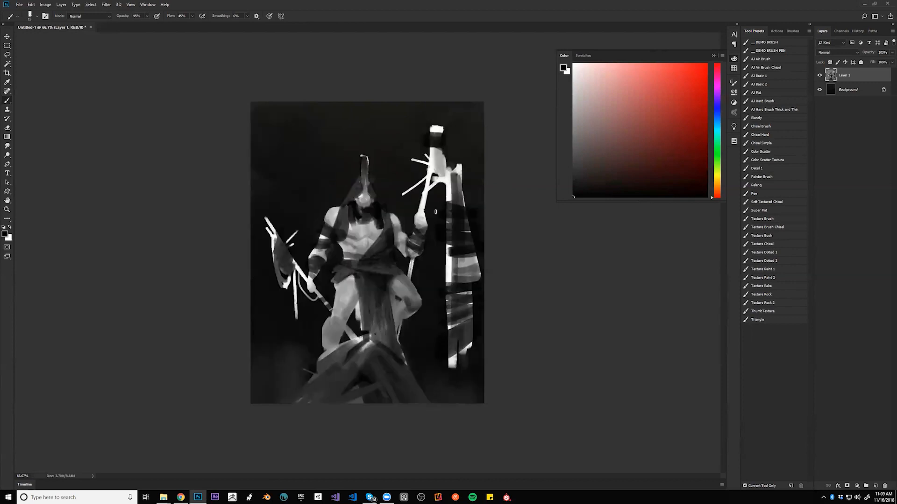
pyautogui.keyDown('alt'); pyautogui.click(335, 282); pyautogui.keyUp('alt')
pyautogui.press('d')
pyautogui.press(']')
# Paint the tall vertical crest of the headpiece and the face below it in sampled grays.
pyautogui.keyDown('alt'); pyautogui.click(365, 175); pyautogui.keyUp('alt')
pyautogui.keyDown('alt'); pyautogui.click(363, 179); pyautogui.keyUp('alt')
pyautogui.moveTo(363, 162); pyautogui.dragTo(362, 201)
pyautogui.keyDown('alt'); pyautogui.click(365, 175); pyautogui.keyUp('alt')
pyautogui.keyDown('alt'); pyautogui.click(364, 184); pyautogui.keyUp('alt')
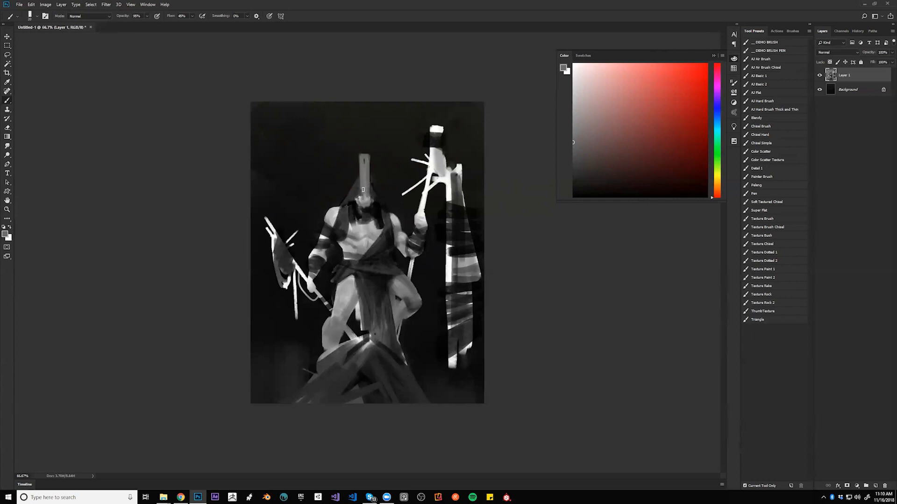
pyautogui.keyDown('alt'); pyautogui.click(363, 225); pyautogui.keyUp('alt')
pyautogui.moveTo(366, 206); pyautogui.dragTo(368, 216)
# Flip the canvas horizontally and touch up the crest, neck and upper chest with sampled grays.
pyautogui.press('z')
pyautogui.keyDown('alt'); pyautogui.click(387, 283); pyautogui.keyUp('alt')
pyautogui.keyDown('alt'); pyautogui.click(388, 282); pyautogui.keyUp('alt')
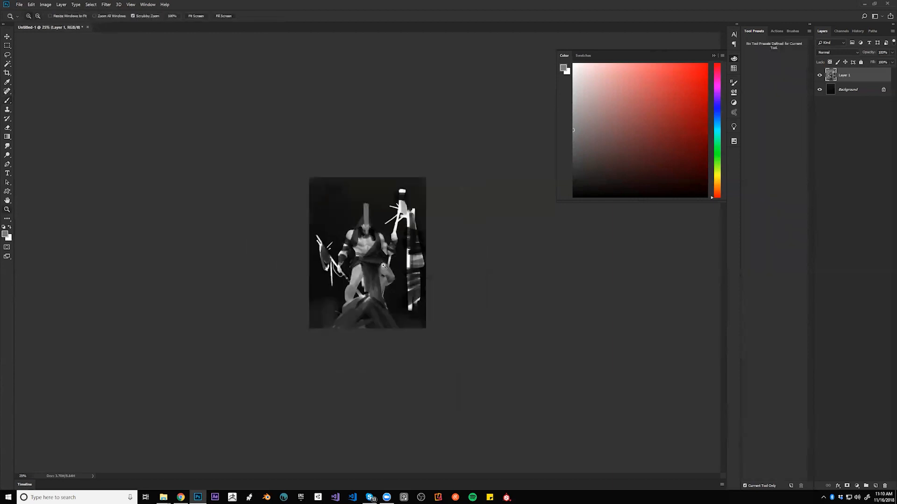
pyautogui.keyDown('alt'); pyautogui.click(387, 283); pyautogui.keyUp('alt')
pyautogui.hotkey('ctrl', 'shift', 'h')
pyautogui.hotkey('ctrl', '+')
pyautogui.hotkey('ctrl', '+')
pyautogui.hotkey('ctrl', '+')
pyautogui.hotkey('ctrl', '+')
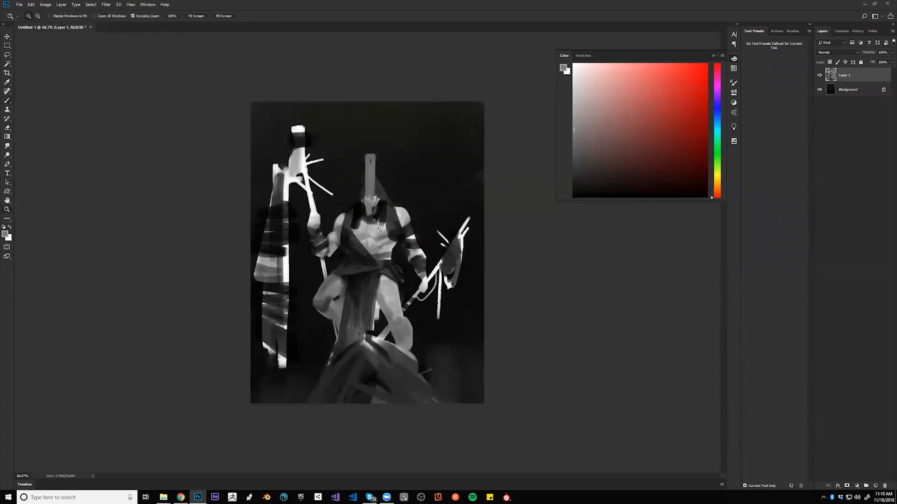
pyautogui.press('b')
pyautogui.keyDown('alt'); pyautogui.click(369, 168); pyautogui.keyUp('alt')
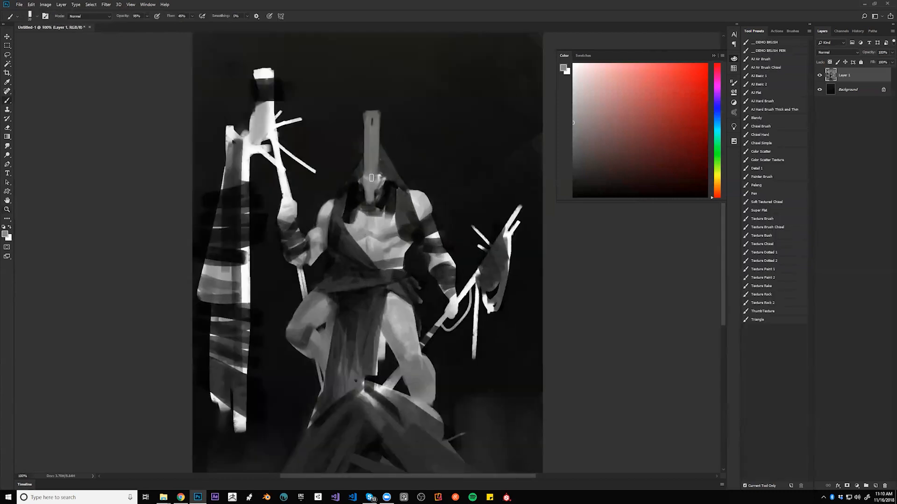
pyautogui.keyDown('alt'); pyautogui.click(387, 205); pyautogui.keyUp('alt')
pyautogui.moveTo(386, 226); pyautogui.dragTo(374, 234)
# Flip the canvas horizontally and refine the dark details around the mask and hood with a much smaller brush.
pyautogui.hotkey('ctrl', 'shift', 'h')
pyautogui.keyDown('alt'); pyautogui.click(346, 185); pyautogui.keyUp('alt')
pyautogui.press('[')
pyautogui.press('[')
pyautogui.press('[')
pyautogui.press('[')
pyautogui.press('[')
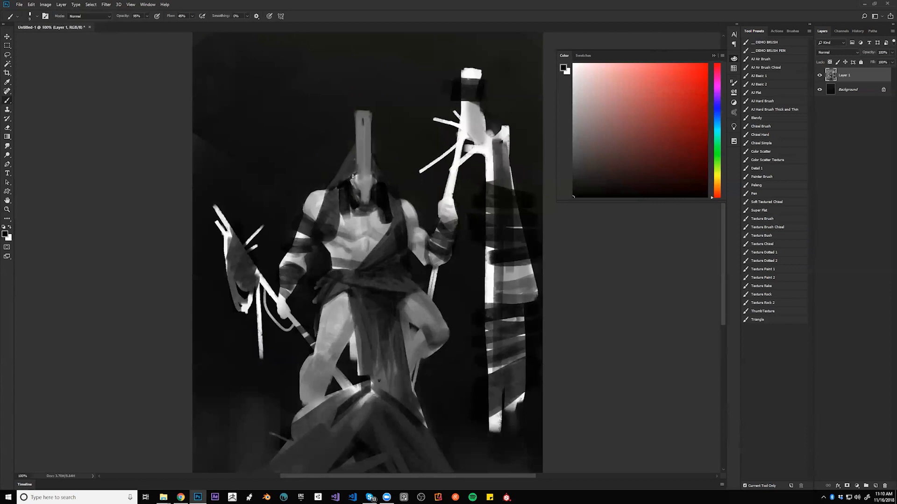
pyautogui.keyDown('alt'); pyautogui.click(332, 191); pyautogui.keyUp('alt')
# Flip the canvas horizontally and shade the chest muscles with a sampled tone.
pyautogui.press('z')
pyautogui.keyDown('alt'); pyautogui.click(337, 231); pyautogui.keyUp('alt')
pyautogui.keyDown('alt'); pyautogui.click(337, 231); pyautogui.keyUp('alt')
pyautogui.keyDown('alt'); pyautogui.click(338, 231); pyautogui.keyUp('alt')
pyautogui.hotkey('ctrl', 'shift', 'h')
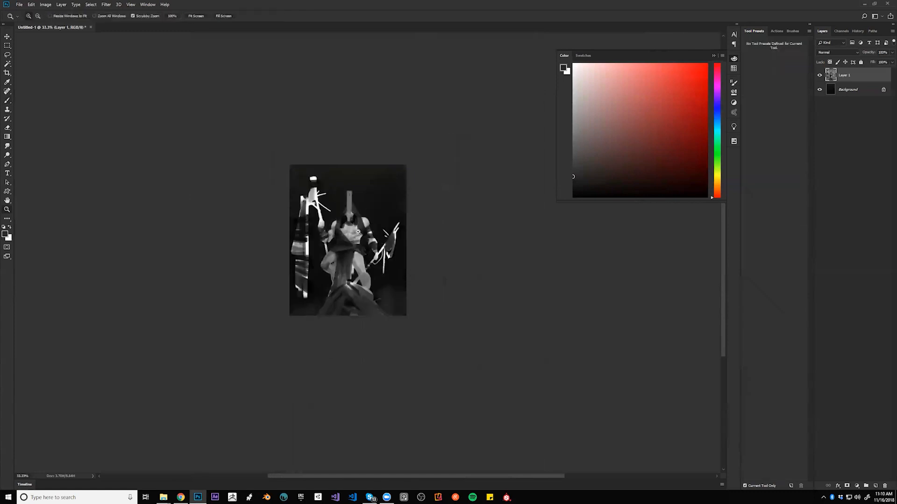
pyautogui.click(358, 232)
pyautogui.click(357, 232)
pyautogui.click(358, 232)
pyautogui.press('b')
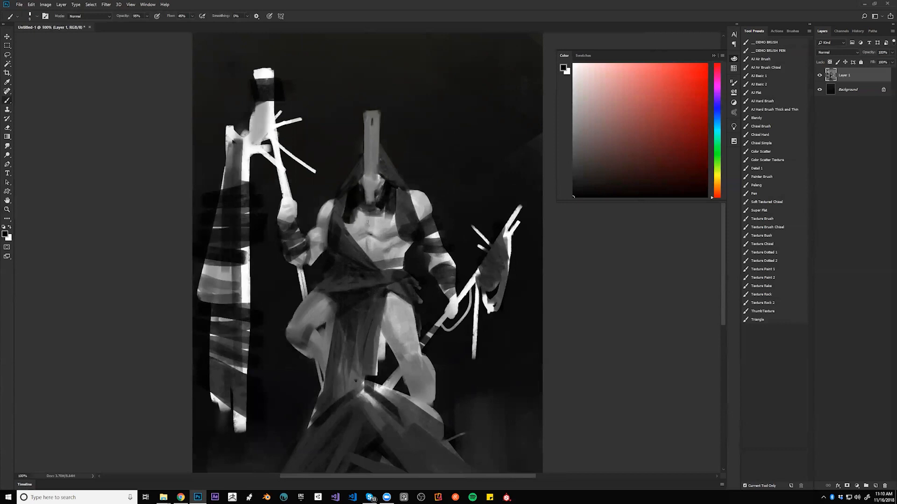
pyautogui.press('x')
pyautogui.keyDown('alt'); pyautogui.click(359, 237); pyautogui.keyUp('alt')
# Flip the canvas horizontally and refine the torso shading using a gray sampled from the abdomen.
pyautogui.keyDown('ctrl'); pyautogui.keyDown('alt'); pyautogui.click(386, 264); pyautogui.keyUp('alt'); pyautogui.keyUp('ctrl')
pyautogui.keyDown('ctrl'); pyautogui.keyDown('alt'); pyautogui.click(386, 266); pyautogui.keyUp('alt'); pyautogui.keyUp('ctrl')
pyautogui.keyDown('ctrl'); pyautogui.keyDown('alt'); pyautogui.click(387, 266); pyautogui.keyUp('alt'); pyautogui.keyUp('ctrl')
pyautogui.hotkey('ctrl', 'shift', 'h')
pyautogui.keyDown('ctrl'); pyautogui.click(378, 243); pyautogui.keyUp('ctrl')
pyautogui.keyDown('ctrl'); pyautogui.click(378, 244); pyautogui.keyUp('ctrl')
pyautogui.keyDown('ctrl'); pyautogui.click(378, 244); pyautogui.keyUp('ctrl')
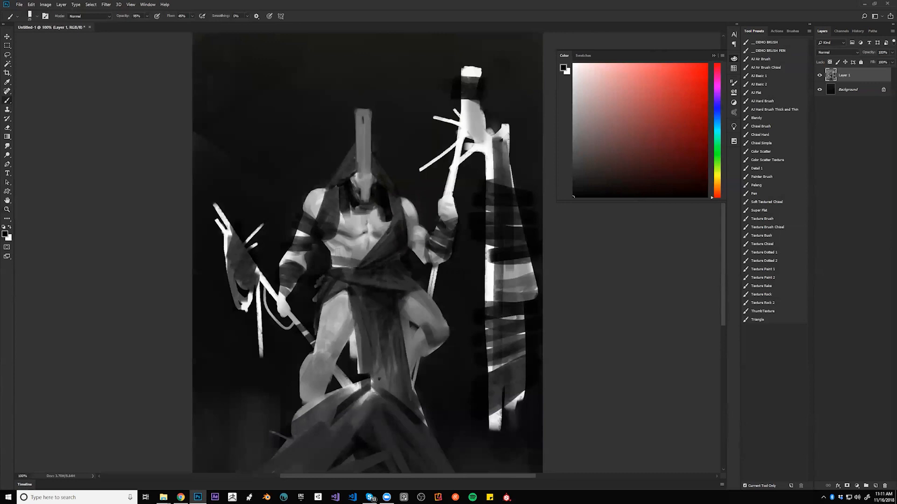
pyautogui.keyDown('alt'); pyautogui.click(341, 253); pyautogui.keyUp('alt')
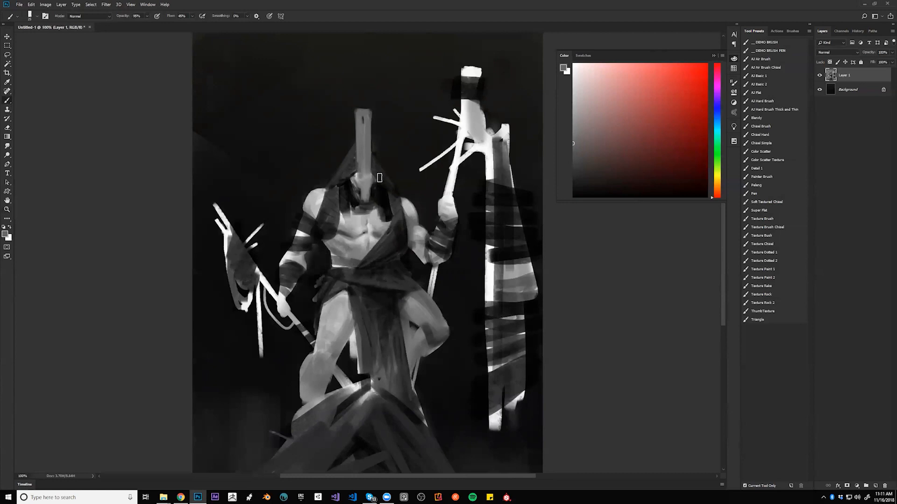
# Select the headpiece with the Lasso, move it slightly higher above the shoulders and deselect it.
pyautogui.press('l')
pyautogui.moveTo(378, 91)
pyautogui.mouseDown()
pyautogui.moveTo(410, 202)
pyautogui.moveTo(350, 212)
pyautogui.moveTo(313, 164)
pyautogui.moveTo(376, 89)
pyautogui.mouseUp()
pyautogui.press('v')
pyautogui.moveTo(374, 146); pyautogui.dragTo(369, 135)
pyautogui.hotkey('ctrl', 'd')
pyautogui.press('z')
pyautogui.keyDown('alt'); pyautogui.click(379, 222); pyautogui.keyUp('alt')
pyautogui.keyDown('alt'); pyautogui.click(378, 222); pyautogui.keyUp('alt')
pyautogui.keyDown('alt'); pyautogui.click(378, 222); pyautogui.keyUp('alt')
pyautogui.click(377, 218)
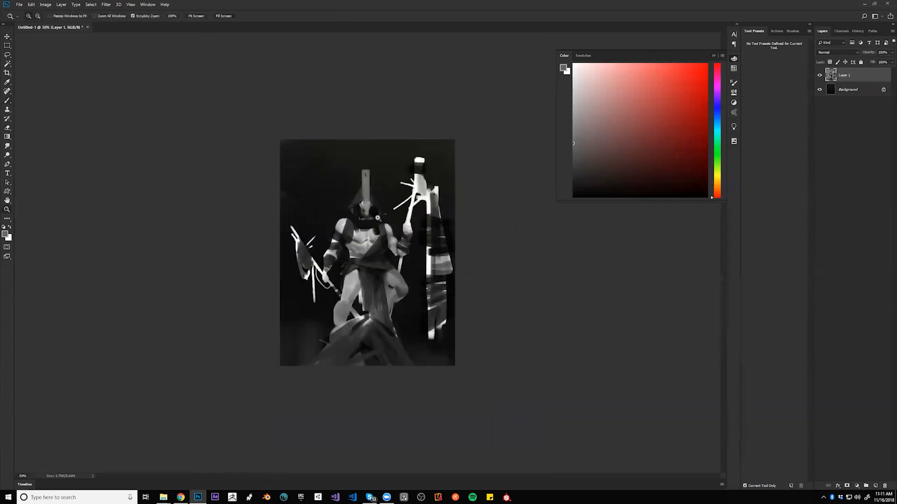
pyautogui.click(378, 218)
pyautogui.click(378, 219)
pyautogui.press('v')
# Paint a scarf across the neck from shoulder to shoulder and flip the canvas horizontally.
pyautogui.press('b')
pyautogui.keyDown('alt'); pyautogui.click(349, 234); pyautogui.keyUp('alt')
pyautogui.moveTo(346, 207)
pyautogui.mouseDown()
pyautogui.moveTo(345, 220)
pyautogui.moveTo(333, 191)
pyautogui.moveTo(339, 186)
pyautogui.moveTo(345, 218)
pyautogui.moveTo(374, 194)
pyautogui.moveTo(371, 205)
pyautogui.moveTo(395, 189)
pyautogui.moveTo(407, 203)
pyautogui.mouseUp()
pyautogui.press('z')
pyautogui.keyDown('alt'); pyautogui.click(399, 233); pyautogui.keyUp('alt')
pyautogui.keyDown('alt'); pyautogui.click(400, 233); pyautogui.keyUp('alt')
pyautogui.keyDown('alt'); pyautogui.click(400, 233); pyautogui.keyUp('alt')
pyautogui.press('F2')
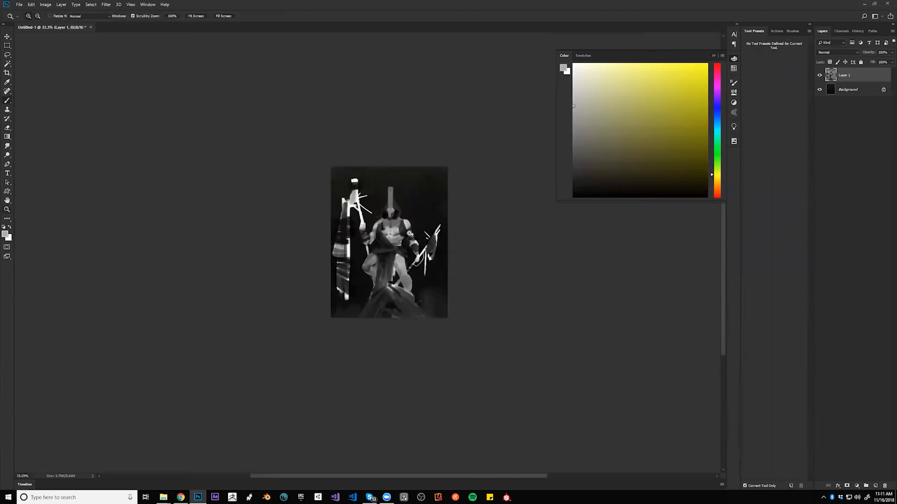
# Switch to black and darken the folds of the scarf beneath the mask.
pyautogui.click(409, 232)
pyautogui.click(409, 232)
pyautogui.press('b')
pyautogui.press('d')
pyautogui.moveTo(396, 198)
pyautogui.mouseDown()
pyautogui.moveTo(345, 188)
pyautogui.moveTo(353, 205)
pyautogui.moveTo(402, 208)
pyautogui.moveTo(349, 197)
pyautogui.moveTo(399, 189)
pyautogui.mouseUp()
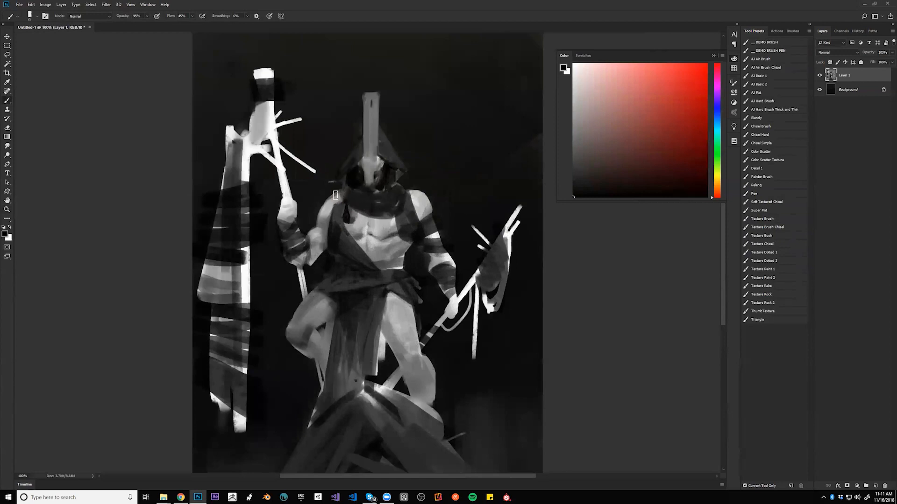
# Clean up the area beside the hood with the sampled background tone and repaint the hood's edge in its own gray.
pyautogui.press('e')
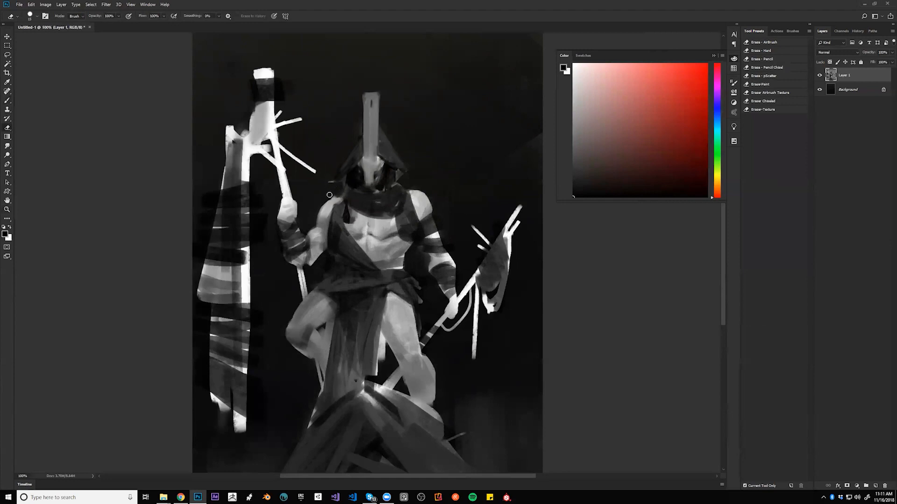
pyautogui.press('b')
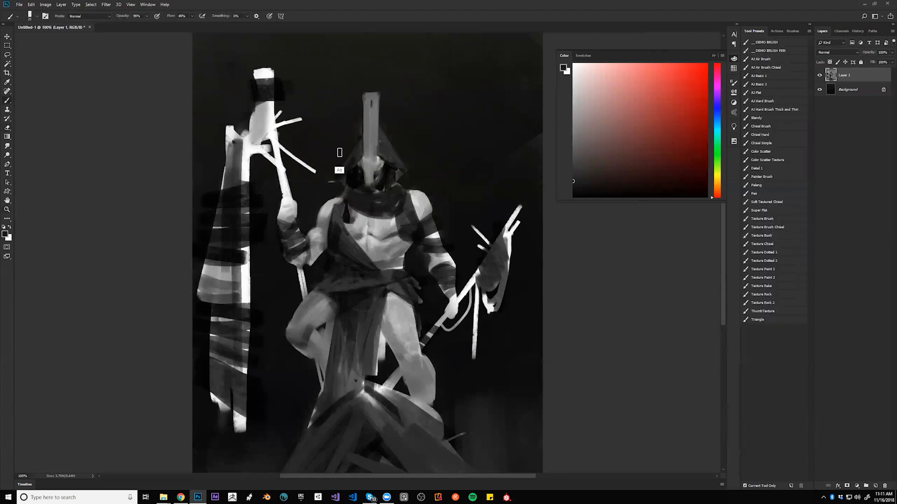
pyautogui.keyDown('alt'); pyautogui.click(340, 152); pyautogui.keyUp('alt')
pyautogui.press('e')
pyautogui.press('b')
pyautogui.keyDown('alt'); pyautogui.click(361, 145); pyautogui.keyUp('alt')
pyautogui.moveTo(342, 180); pyautogui.dragTo(353, 161)
pyautogui.press('[')
pyautogui.press('[')
pyautogui.press('[')
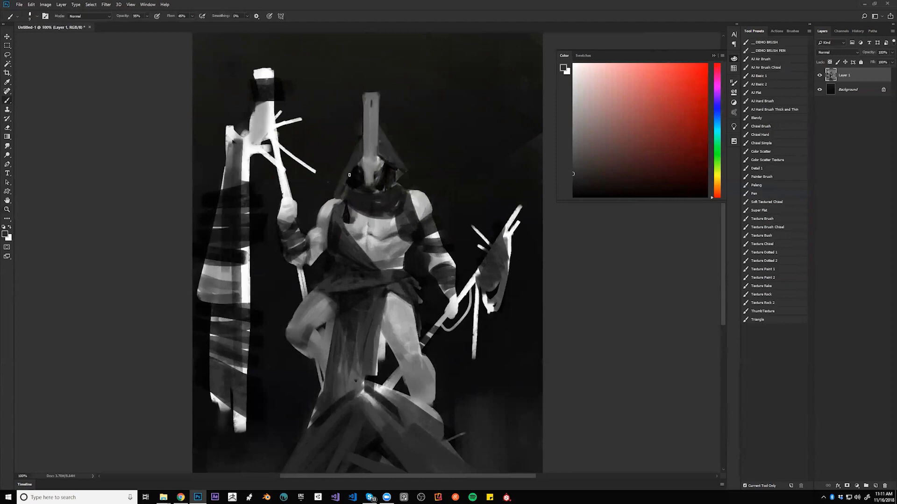
# Widen the sides of the hood down to the shoulders with sampled dark grays and flip the canvas horizontally.
pyautogui.press(']')
pyautogui.press(']')
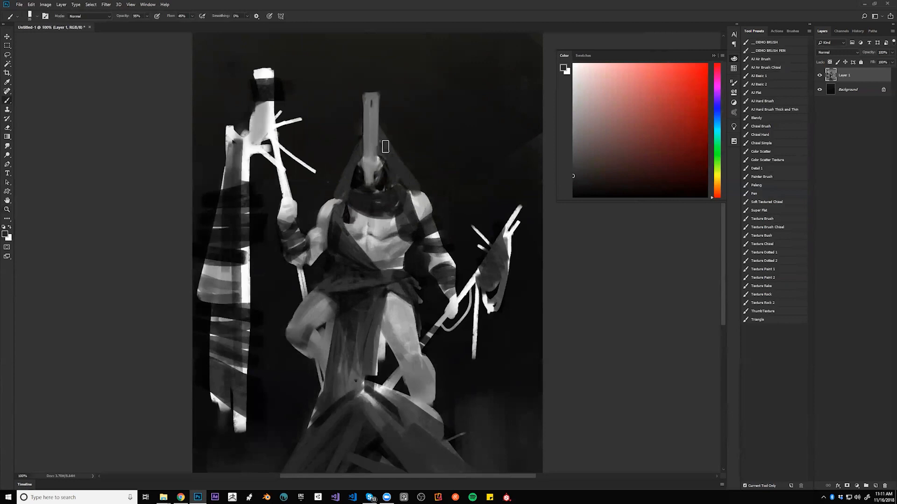
pyautogui.keyDown('alt'); pyautogui.click(363, 177); pyautogui.keyUp('alt')
pyautogui.moveTo(344, 186); pyautogui.dragTo(357, 156)
pyautogui.press('[')
pyautogui.press('z')
pyautogui.keyDown('alt'); pyautogui.click(365, 233); pyautogui.keyUp('alt')
pyautogui.keyDown('alt'); pyautogui.click(366, 233); pyautogui.keyUp('alt')
pyautogui.keyDown('alt'); pyautogui.click(365, 232); pyautogui.keyUp('alt')
pyautogui.hotkey('ctrl', 'shift', 'h')
# Extend the hood's dark drape over the shoulder with a larger brush.
pyautogui.click(375, 239)
pyautogui.click(375, 239)
pyautogui.press('b')
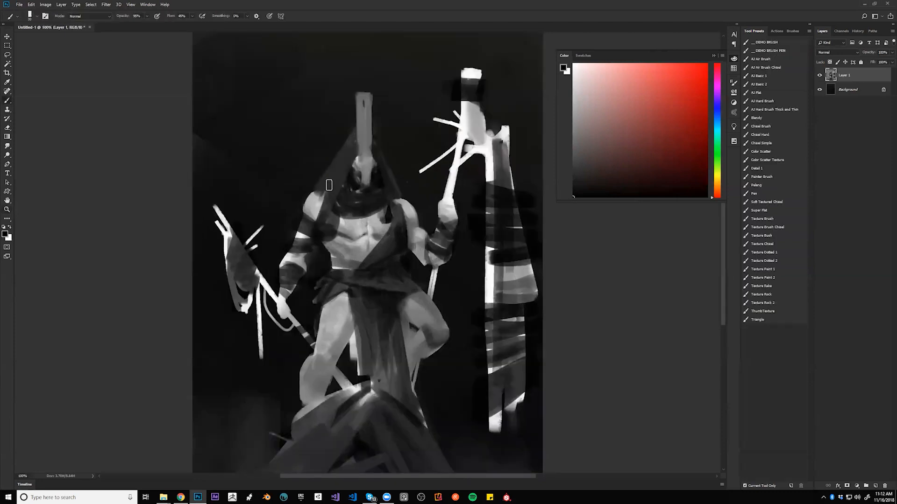
pyautogui.press(']')
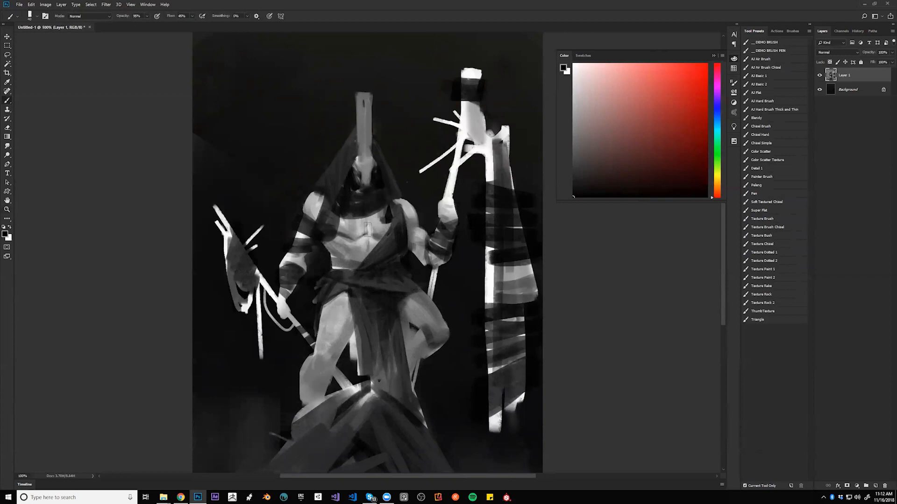
# Switch to a light gray with a small brush and add small light touches to the figure.
pyautogui.press('[')
pyautogui.press('[')
pyautogui.press('[')
pyautogui.press('[')
pyautogui.press('[')
pyautogui.press('x')
pyautogui.hotkey('ctrl', '-')
pyautogui.hotkey('ctrl', '-')
pyautogui.hotkey('ctrl', '-')
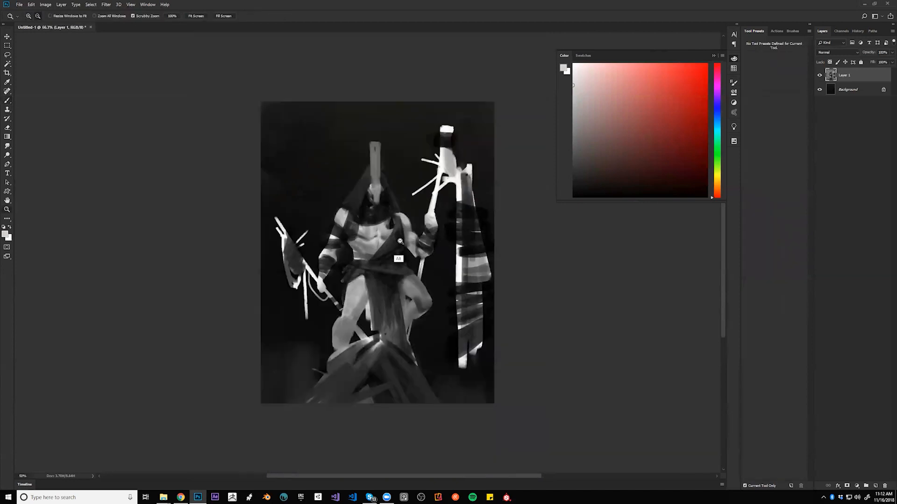
pyautogui.hotkey('ctrl', '+')
pyautogui.hotkey('ctrl', '+')
pyautogui.hotkey('ctrl', '+')
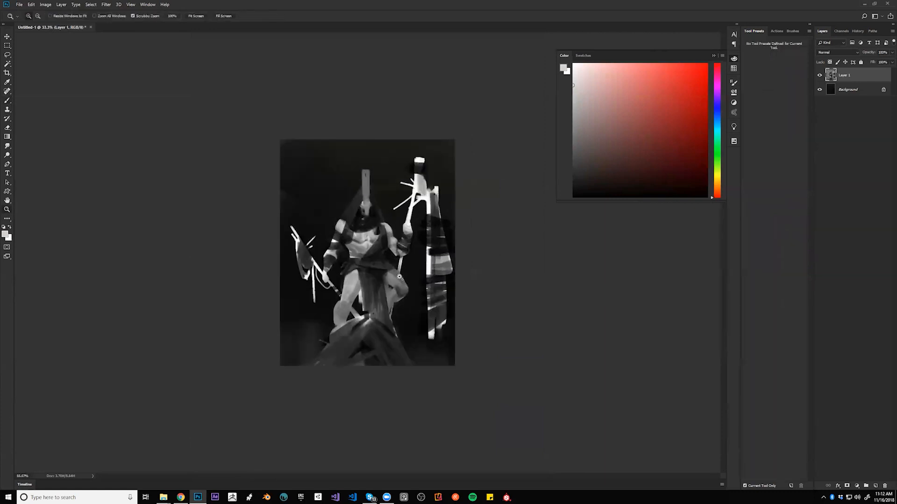
# Paint black wraps around the shin and both thighs with a larger brush, redoing the first shin stroke.
pyautogui.press('x')
pyautogui.press(']')
pyautogui.press(']')
pyautogui.press(']')
pyautogui.press(']')
pyautogui.moveTo(300, 362)
pyautogui.mouseDown()
pyautogui.moveTo(318, 379)
pyautogui.moveTo(327, 375)
pyautogui.moveTo(320, 382)
pyautogui.moveTo(331, 369)
pyautogui.mouseUp()
pyautogui.hotkey('ctrl', 'z')
pyautogui.moveTo(300, 366)
pyautogui.mouseDown()
pyautogui.moveTo(323, 381)
pyautogui.moveTo(304, 390)
pyautogui.moveTo(323, 378)
pyautogui.mouseUp()
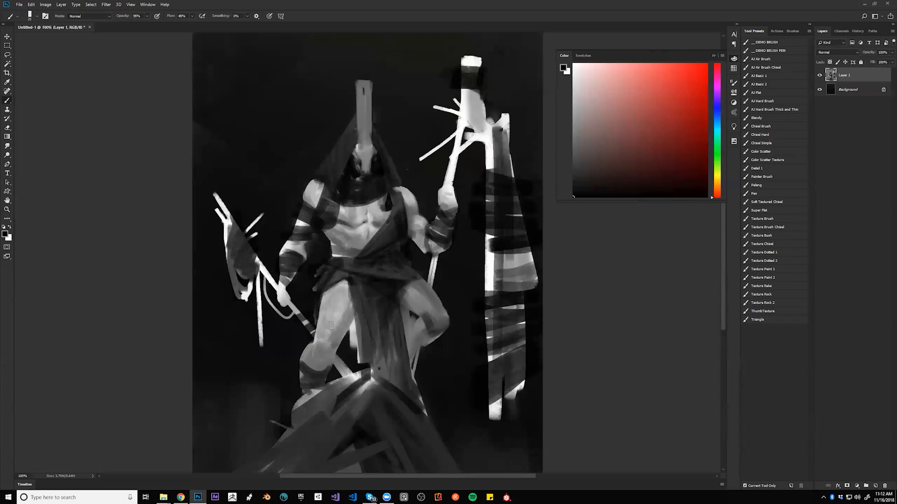
pyautogui.moveTo(325, 313)
pyautogui.mouseDown()
pyautogui.moveTo(350, 326)
pyautogui.moveTo(321, 303)
pyautogui.moveTo(346, 306)
pyautogui.moveTo(341, 313)
pyautogui.moveTo(323, 305)
pyautogui.moveTo(426, 292)
pyautogui.moveTo(412, 305)
pyautogui.moveTo(428, 292)
pyautogui.moveTo(406, 303)
pyautogui.moveTo(424, 280)
pyautogui.moveTo(417, 295)
pyautogui.moveTo(424, 281)
pyautogui.mouseUp()
# Flip the canvas horizontally and erase the hanging cloth of the banner along its outer side.
pyautogui.press('z')
pyautogui.keyDown('alt'); pyautogui.click(422, 329); pyautogui.keyUp('alt')
pyautogui.keyDown('alt'); pyautogui.click(421, 330); pyautogui.keyUp('alt')
pyautogui.keyDown('alt'); pyautogui.click(424, 330); pyautogui.keyUp('alt')
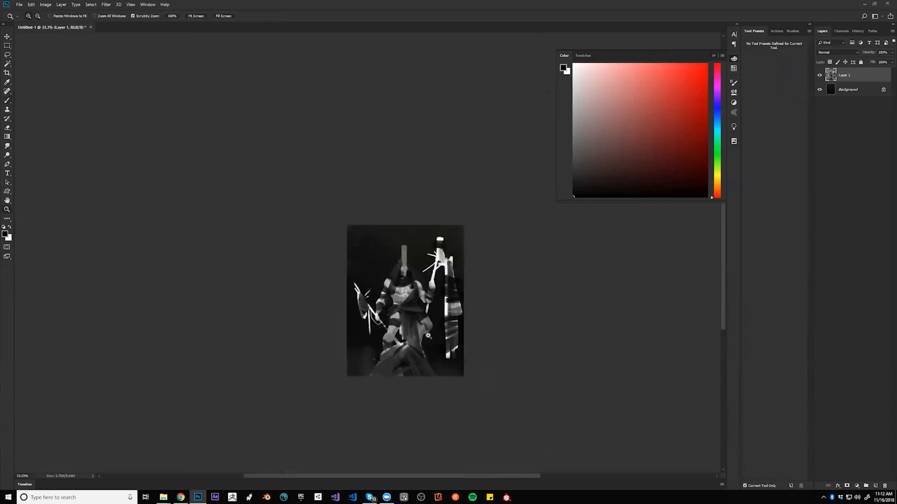
pyautogui.hotkey('ctrl', 'f')
pyautogui.click(426, 349)
pyautogui.click(420, 345)
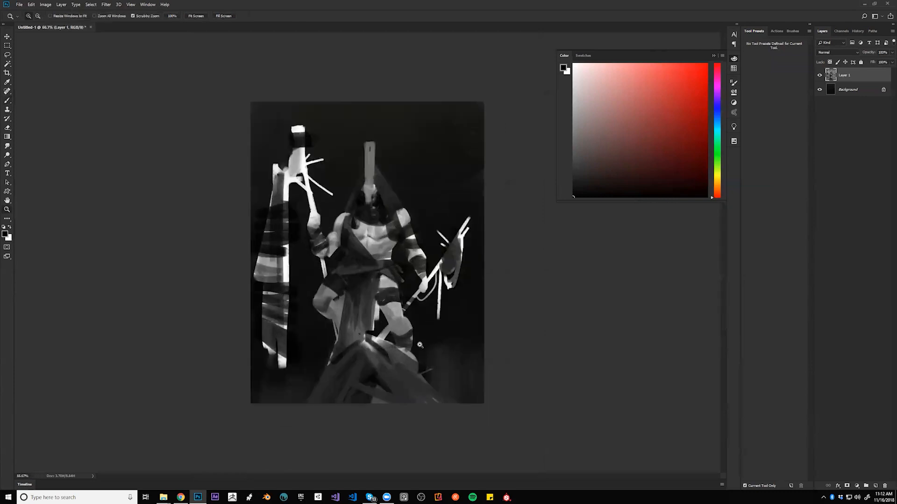
pyautogui.press('e')
pyautogui.moveTo(266, 178)
pyautogui.mouseDown()
pyautogui.moveTo(251, 251)
pyautogui.moveTo(250, 360)
pyautogui.moveTo(258, 340)
pyautogui.moveTo(280, 410)
pyautogui.mouseUp()
# Extend the banner pole down to the canvas's lower edge in a sampled light tone and trim its outline.
pyautogui.press('b')
pyautogui.keyDown('alt'); pyautogui.click(282, 365); pyautogui.keyUp('alt')
pyautogui.moveTo(280, 354); pyautogui.dragTo(274, 422)
pyautogui.moveTo(283, 330)
pyautogui.mouseDown()
pyautogui.moveTo(279, 426)
pyautogui.moveTo(255, 375)
pyautogui.mouseUp()
pyautogui.press('e')
pyautogui.press('b')
pyautogui.keyDown('alt'); pyautogui.click(285, 208); pyautogui.keyUp('alt')
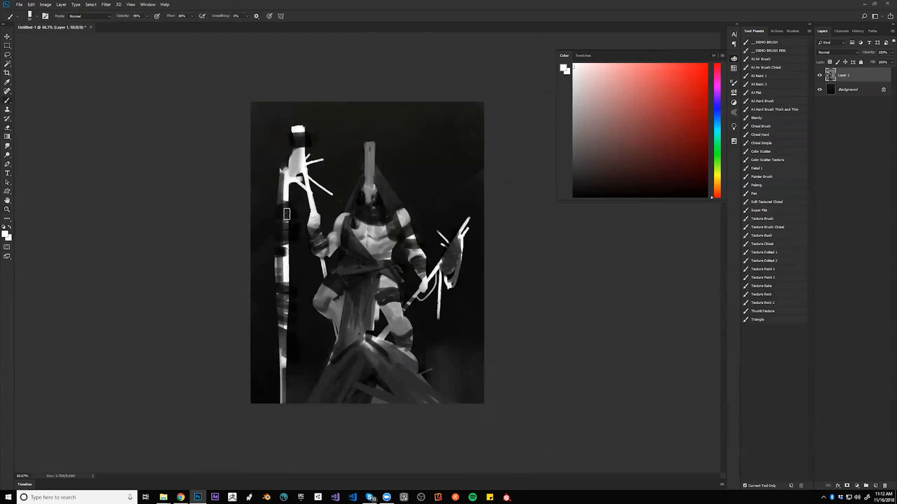
# Paint a white line along the pole and thin strands hanging from it to the canvas's lower edge.
pyautogui.moveTo(280, 192); pyautogui.dragTo(284, 389)
pyautogui.press(']')
pyautogui.press(']')
pyautogui.press(']')
pyautogui.press(']')
pyautogui.press(']')
pyautogui.moveTo(286, 297); pyautogui.dragTo(300, 414)
pyautogui.moveTo(284, 328)
pyautogui.mouseDown()
pyautogui.moveTo(301, 416)
pyautogui.moveTo(287, 435)
pyautogui.mouseUp()
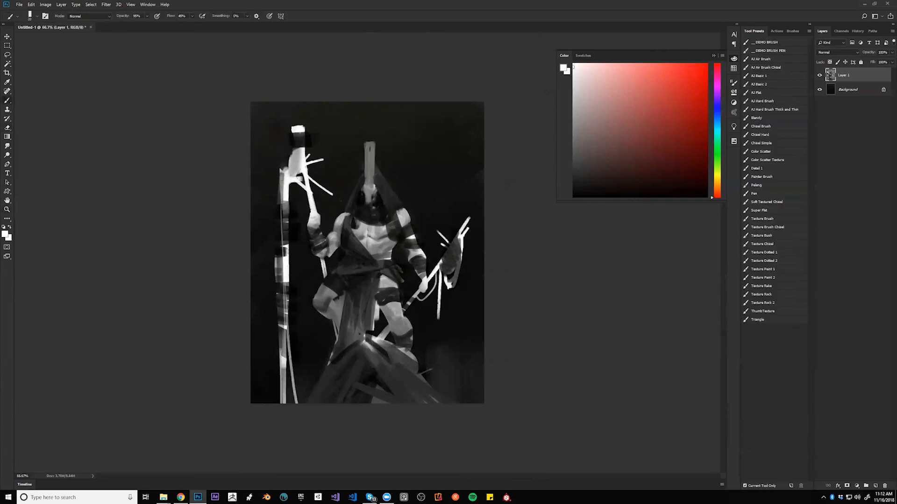
# Extend the pole up to the canvas's upper edge with a tone sampled from the raised weapon's head.
pyautogui.moveTo(280, 185); pyautogui.dragTo(280, 105)
pyautogui.keyDown('alt'); pyautogui.click(298, 136); pyautogui.keyUp('alt')
pyautogui.moveTo(281, 187); pyautogui.dragTo(281, 97)
pyautogui.moveTo(282, 203); pyautogui.dragTo(282, 148)
# Darken the raised weapon's head with a dark gray sampled beside the pole and erase its edges to slim the tip.
pyautogui.keyDown('alt'); pyautogui.click(279, 131); pyautogui.keyUp('alt')
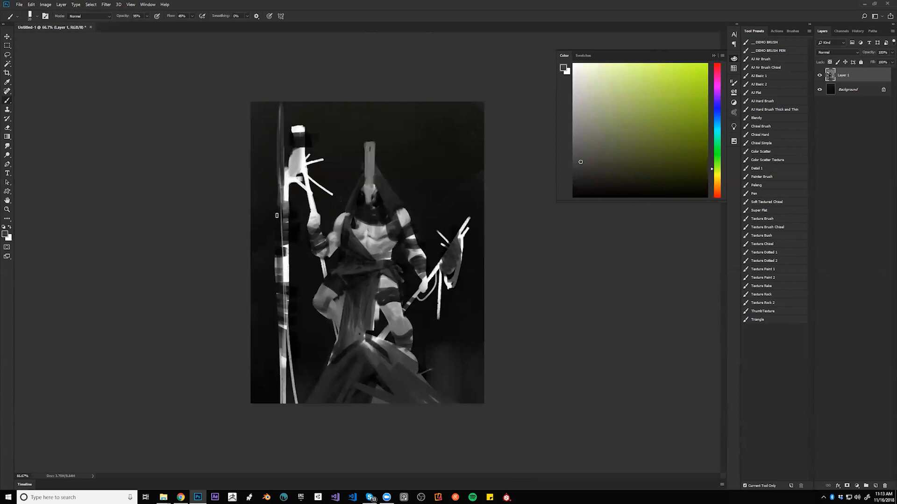
pyautogui.moveTo(298, 169); pyautogui.dragTo(295, 142)
pyautogui.press('e')
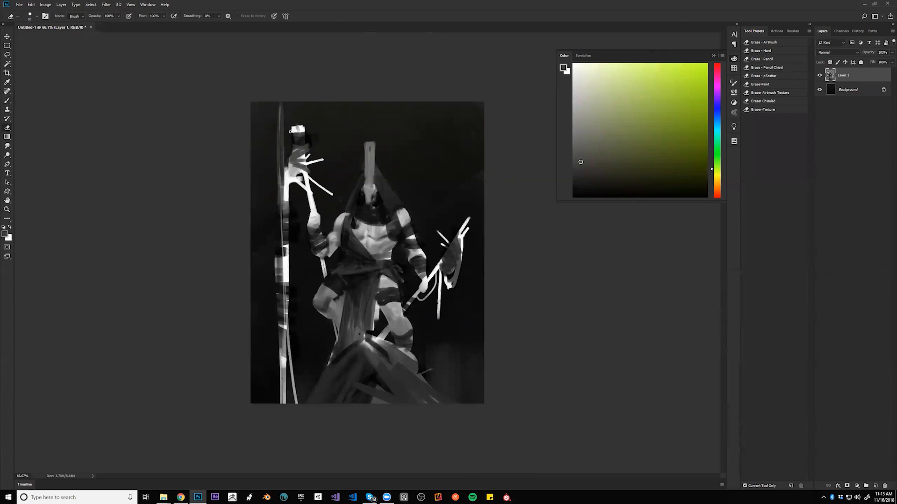
pyautogui.press(']')
pyautogui.press(']')
pyautogui.press(']')
pyautogui.press(']')
pyautogui.press(']')
pyautogui.moveTo(307, 124)
pyautogui.mouseDown()
pyautogui.moveTo(309, 154)
pyautogui.moveTo(291, 164)
pyautogui.moveTo(288, 152)
pyautogui.moveTo(294, 164)
pyautogui.mouseUp()
# Paint the raised weapon's shaft through the hand and down past the forearm in a sampled light gray.
pyautogui.press('b')
pyautogui.keyDown('alt'); pyautogui.click(289, 169); pyautogui.keyUp('alt')
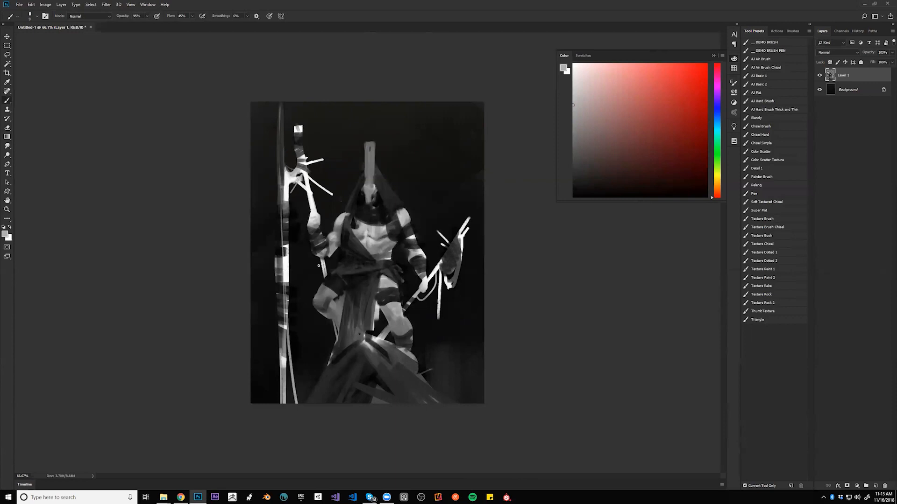
pyautogui.moveTo(315, 227); pyautogui.dragTo(325, 274)
# Select the tall pole, rotate it about -6.4°, and shift it inward against the raised weapon.
pyautogui.press('l')
pyautogui.moveTo(288, 102)
pyautogui.mouseDown()
pyautogui.moveTo(316, 431)
pyautogui.moveTo(214, 334)
pyautogui.moveTo(288, 101)
pyautogui.mouseUp()
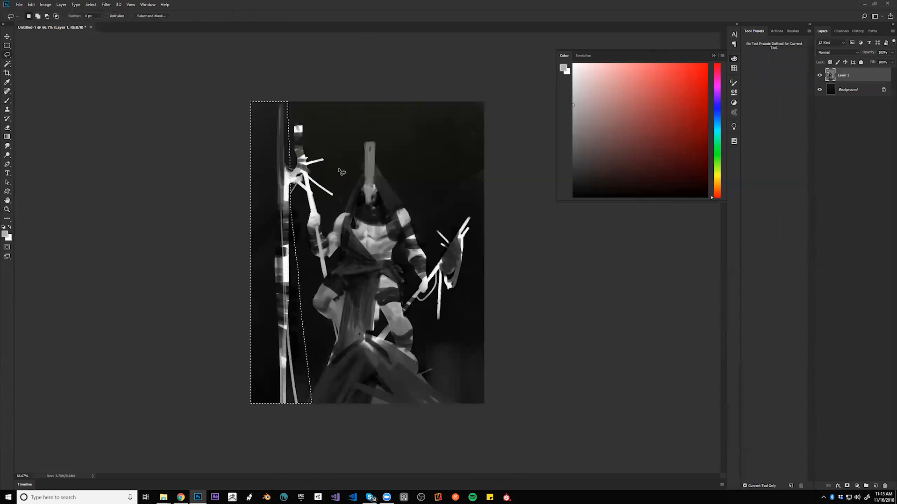
pyautogui.hotkey('ctrl', 't')
pyautogui.moveTo(372, 84); pyautogui.dragTo(362, 79)
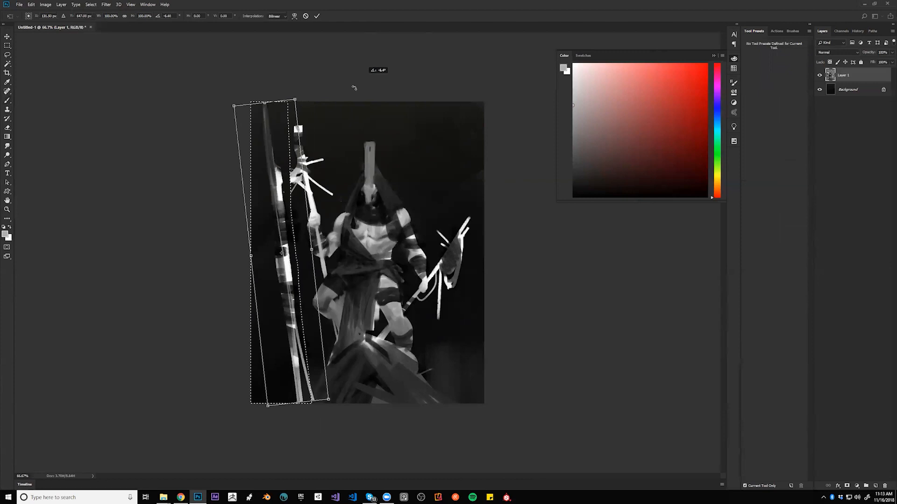
pyautogui.moveTo(288, 224); pyautogui.dragTo(304, 227)
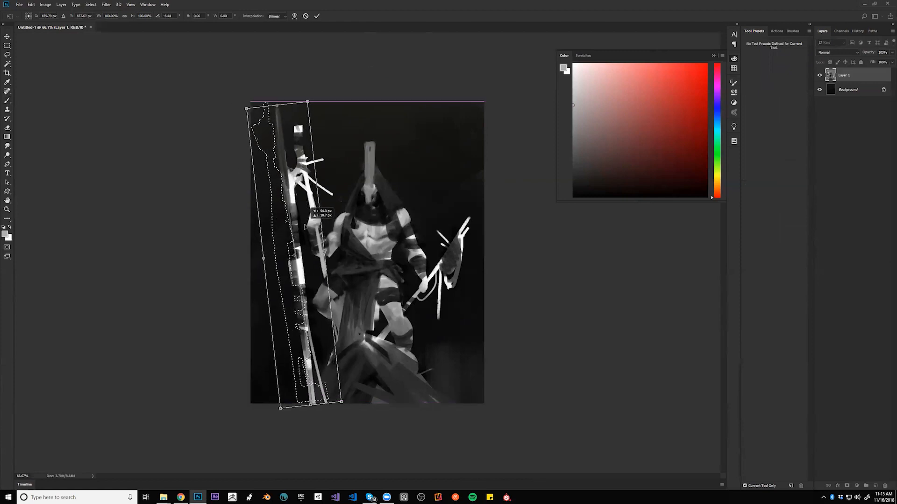
pyautogui.press('Return')
pyautogui.hotkey('ctrl', 'd')
# Touch up the tilted pole's ends in a sampled dark gray and flip the canvas horizontally.
pyautogui.press('b')
pyautogui.keyDown('alt'); pyautogui.click(277, 134); pyautogui.keyUp('alt')
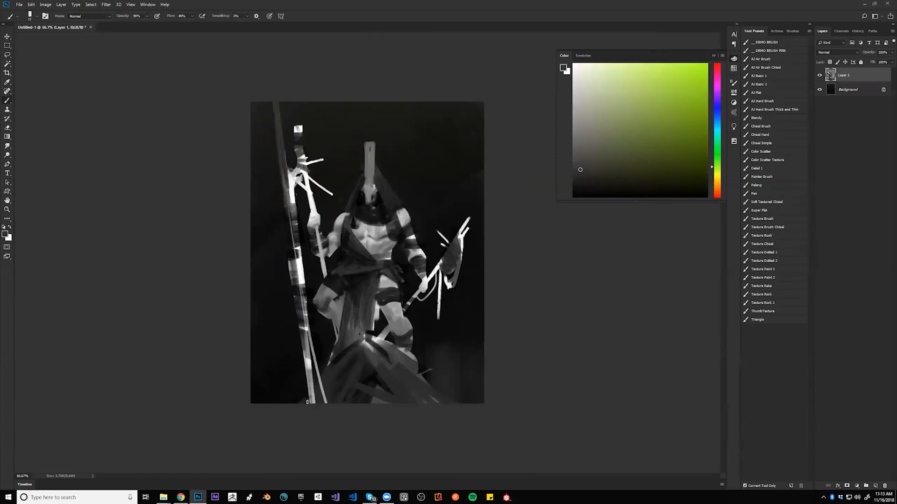
pyautogui.press(']')
pyautogui.press(']')
pyautogui.press(']')
pyautogui.press(']')
pyautogui.press(']')
pyautogui.press(']')
pyautogui.press(']')
pyautogui.press(']')
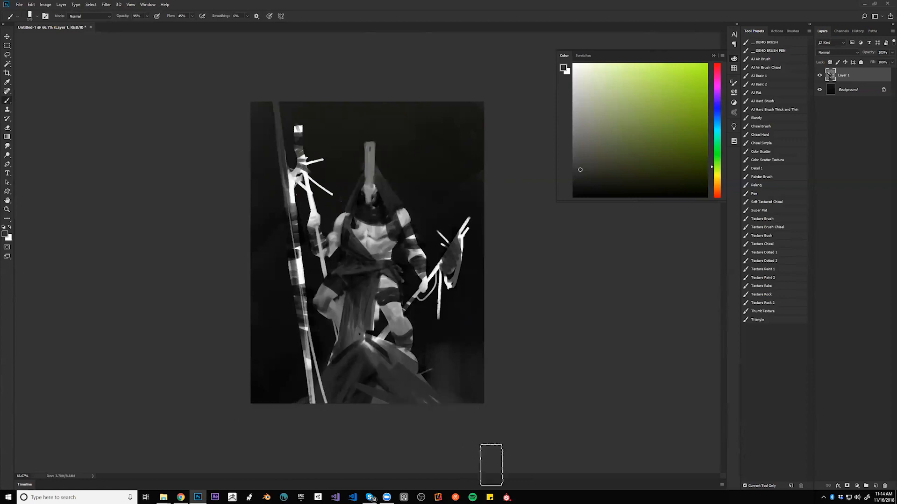
pyautogui.hotkey('ctrl', 'shift', 'h')
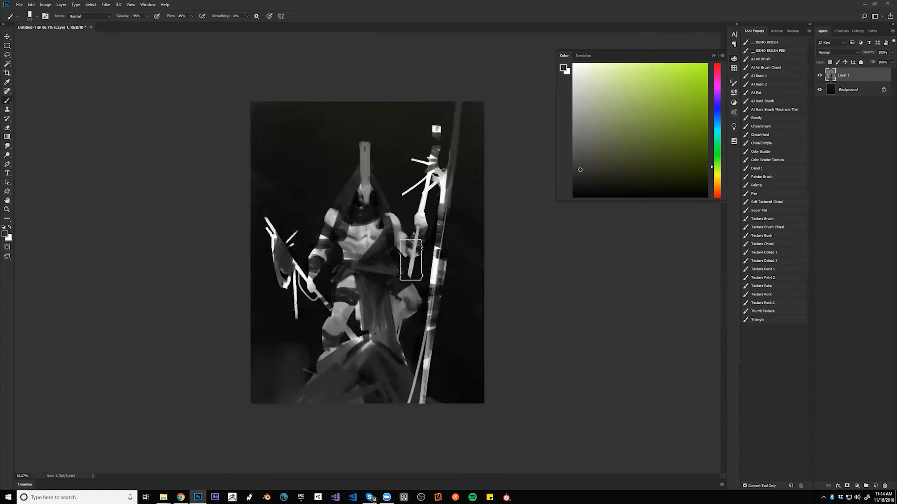
pyautogui.keyDown('alt'); pyautogui.click(267, 341); pyautogui.keyUp('alt')
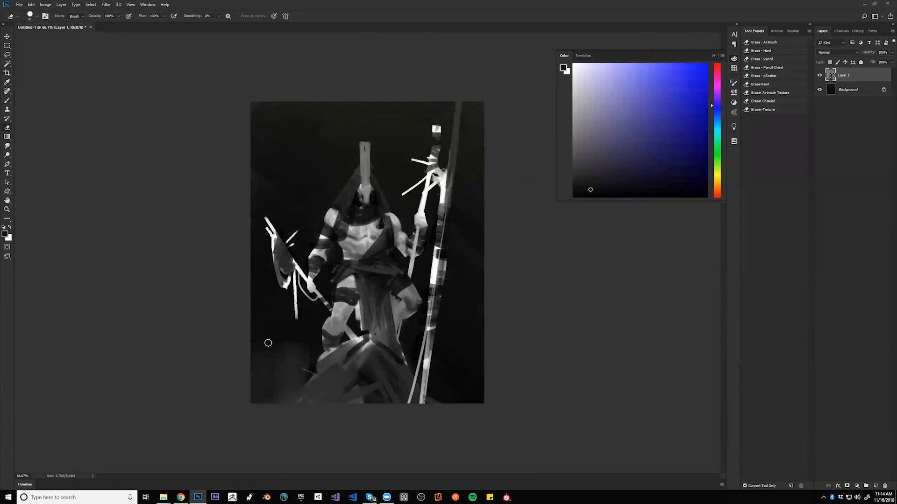
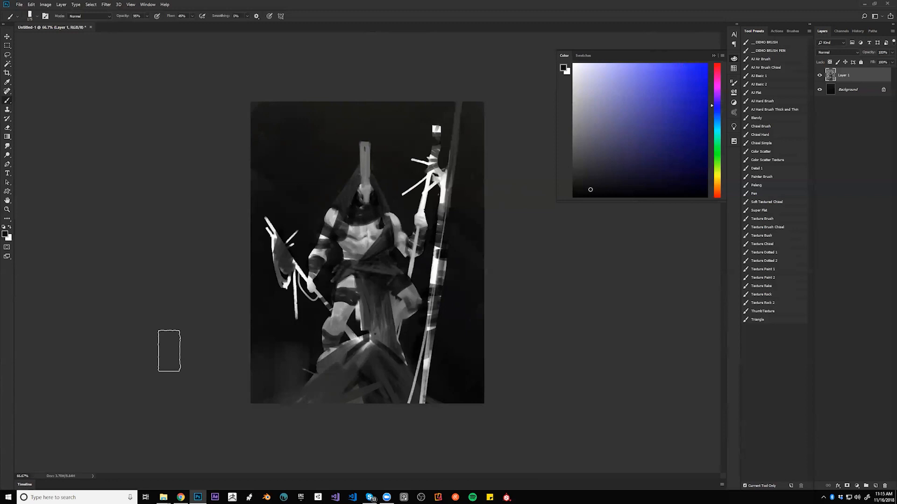
# Erase along both sides of the raised weapon's tip to make it narrower.
pyautogui.press('e')
pyautogui.moveTo(438, 120); pyautogui.dragTo(440, 150)
pyautogui.press('[')
pyautogui.press('[')
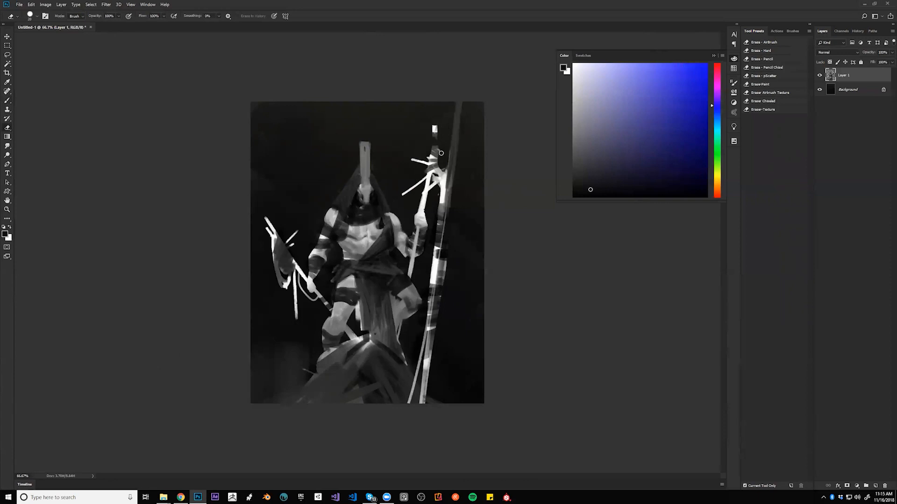
pyautogui.moveTo(430, 145)
pyautogui.mouseDown()
pyautogui.moveTo(429, 119)
pyautogui.moveTo(432, 152)
pyautogui.mouseUp()
# Paint thin light lines with a small brush from the raised weapon's head across the pole to the canvas's upper edge.
pyautogui.press('b')
pyautogui.keyDown('alt'); pyautogui.click(435, 152); pyautogui.keyUp('alt')
pyautogui.press('[')
pyautogui.press('[')
pyautogui.press('[')
pyautogui.press('[')
pyautogui.press('[')
pyautogui.press('[')
pyautogui.press('[')
pyautogui.press('[')
pyautogui.press('[')
pyautogui.press('[')
pyautogui.press('[')
pyautogui.press('[')
pyautogui.press('[')
pyautogui.press('[')
pyautogui.press('[')
pyautogui.press('[')
pyautogui.press('[')
pyautogui.press('[')
pyautogui.press('[')
pyautogui.press('[')
pyautogui.moveTo(434, 156)
pyautogui.mouseDown()
pyautogui.moveTo(456, 138)
pyautogui.moveTo(437, 136)
pyautogui.moveTo(455, 94)
pyautogui.mouseUp()
pyautogui.moveTo(437, 136); pyautogui.dragTo(444, 172)
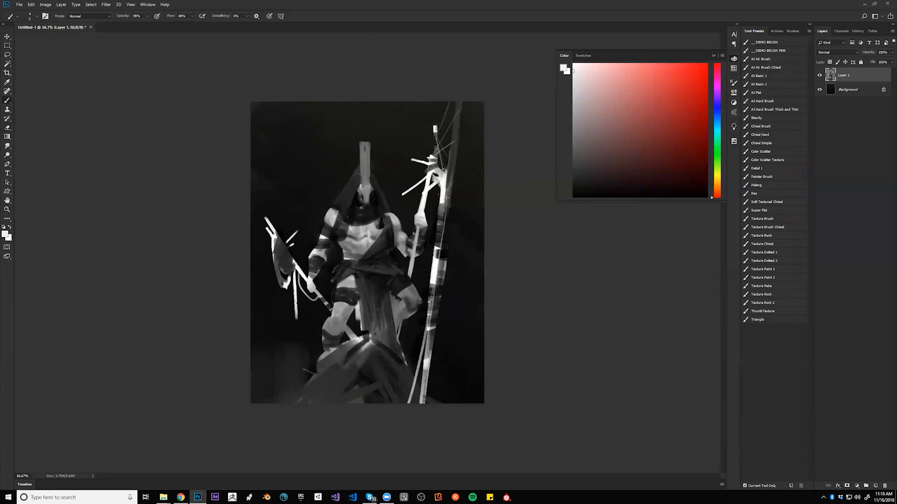
pyautogui.press('e')
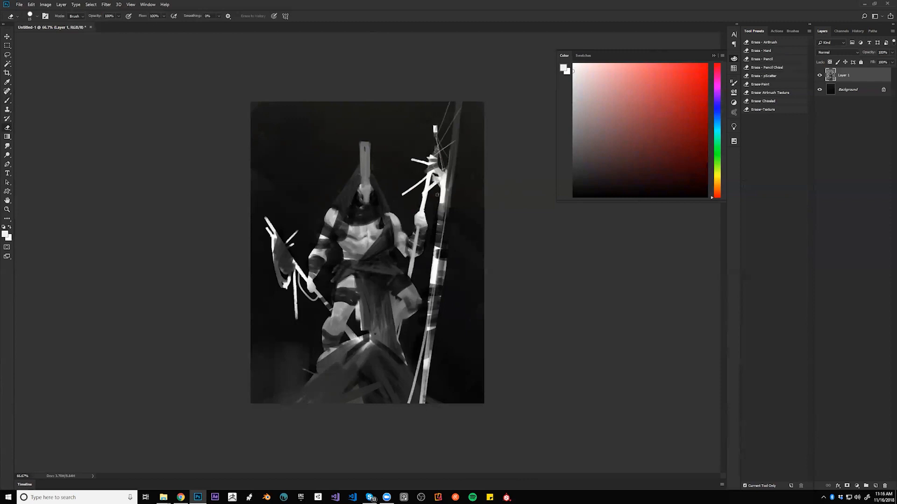
pyautogui.press('b')
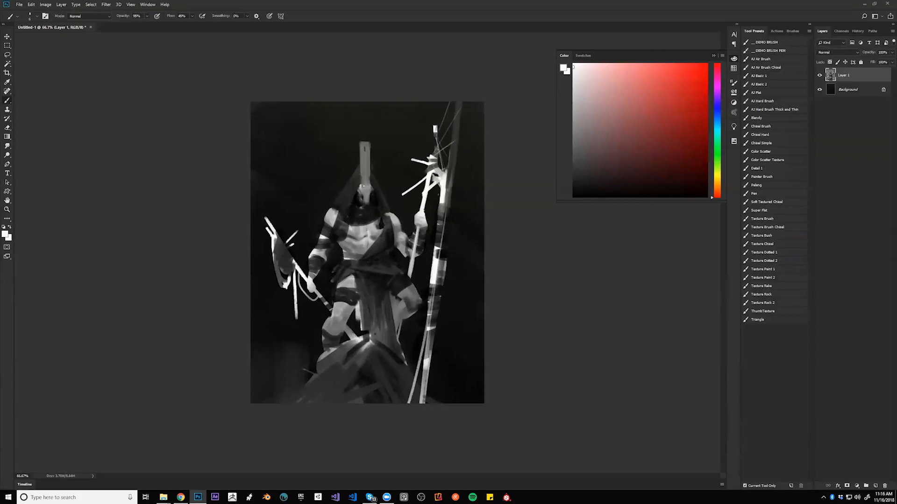
# Extend the mask's tall crest upward in a gray sampled from it and trim its side with the eraser.
pyautogui.keyDown('alt'); pyautogui.click(364, 168); pyautogui.keyUp('alt')
pyautogui.moveTo(365, 142)
pyautogui.mouseDown()
pyautogui.moveTo(365, 162)
pyautogui.moveTo(364, 137)
pyautogui.moveTo(365, 165)
pyautogui.moveTo(367, 126)
pyautogui.mouseUp()
pyautogui.keyDown('alt'); pyautogui.click(365, 175); pyautogui.keyUp('alt')
pyautogui.press(']')
pyautogui.press(']')
pyautogui.press(']')
pyautogui.press(']')
pyautogui.press(']')
pyautogui.press('e')
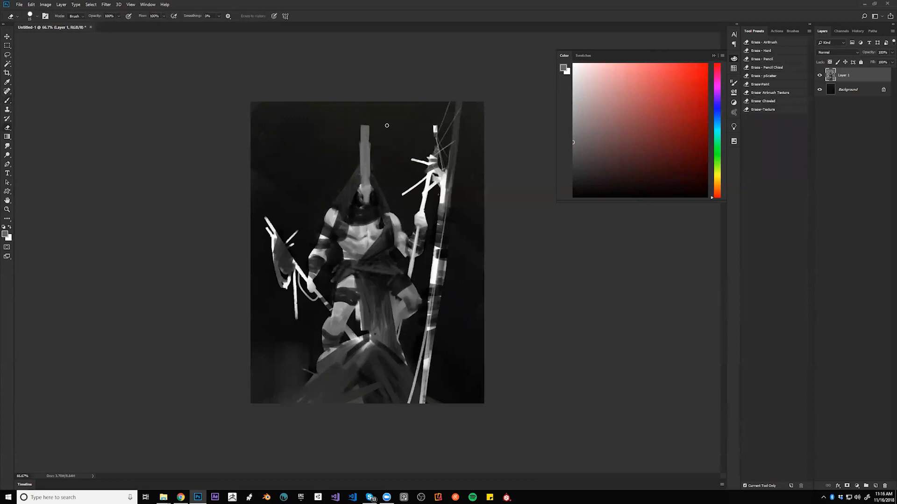
pyautogui.moveTo(372, 137); pyautogui.dragTo(372, 160)
# Flip the canvas horizontally and trim the outline of the shoulder on the raised-arm side.
pyautogui.hotkey('ctrl', 'shift', 'h')
pyautogui.press('b')
pyautogui.press('e')
pyautogui.press('[')
pyautogui.moveTo(335, 217)
pyautogui.mouseDown()
pyautogui.moveTo(333, 228)
pyautogui.moveTo(336, 217)
pyautogui.mouseUp()
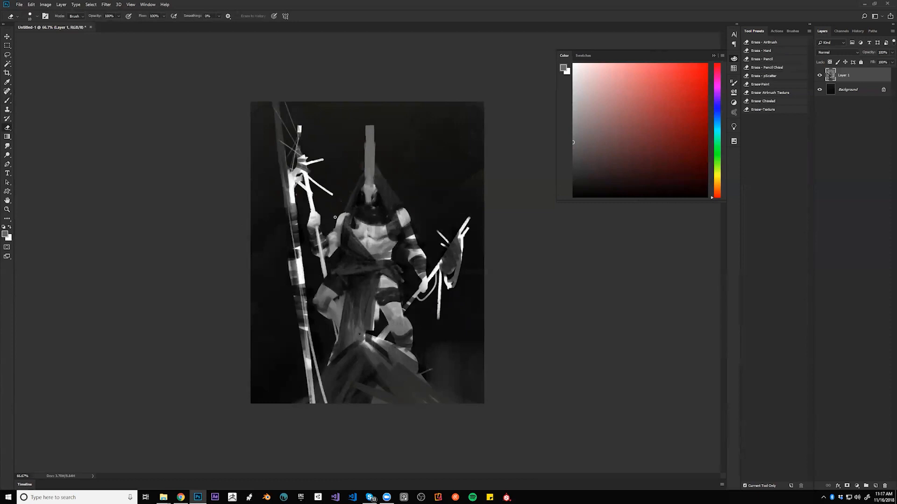
pyautogui.press('b')
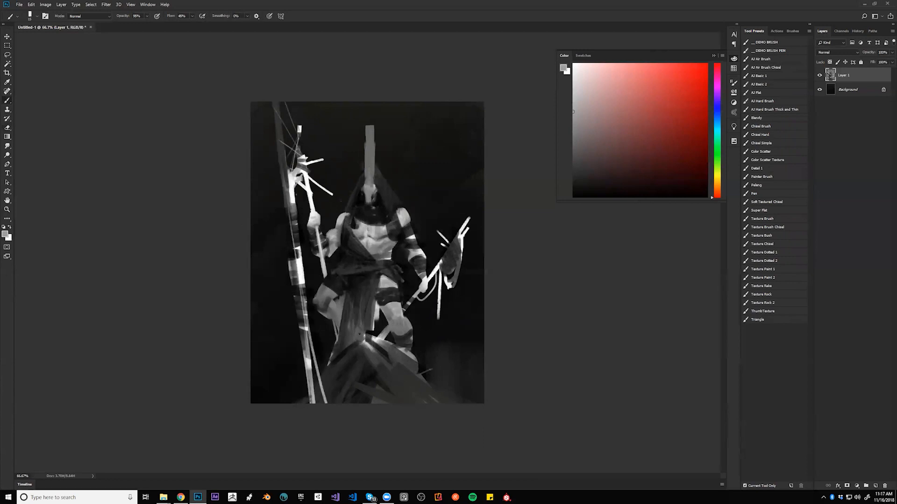
# Flip the canvas horizontally, erase around the raised hand and forearm, and refine the hand in sampled light grays.
pyautogui.hotkey('ctrl', 'shift', 'h')
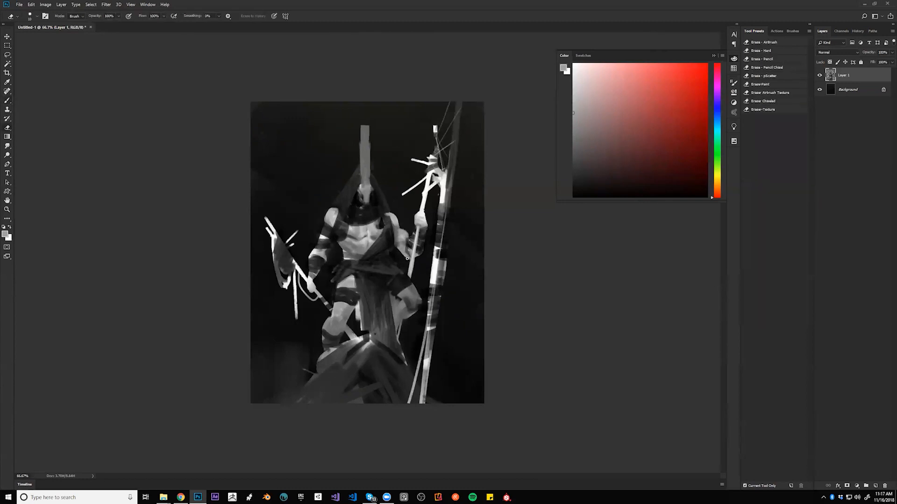
pyautogui.moveTo(427, 219); pyautogui.dragTo(426, 241)
pyautogui.press('b')
pyautogui.keyDown('alt'); pyautogui.click(416, 212); pyautogui.keyUp('alt')
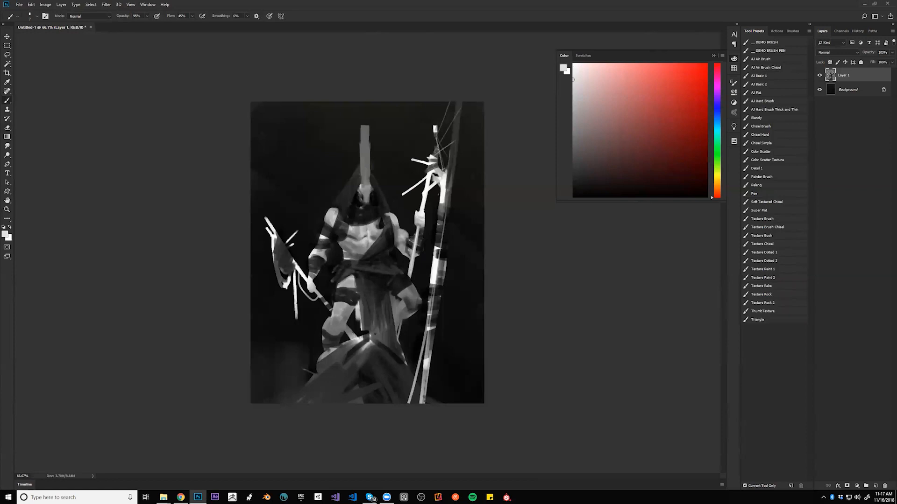
pyautogui.press('e')
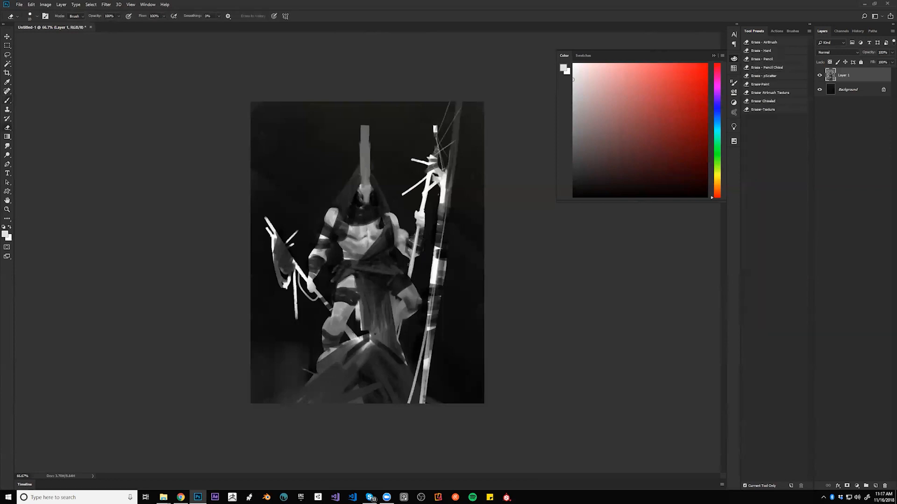
pyautogui.press('b')
pyautogui.keyDown('alt'); pyautogui.click(422, 213); pyautogui.keyUp('alt')
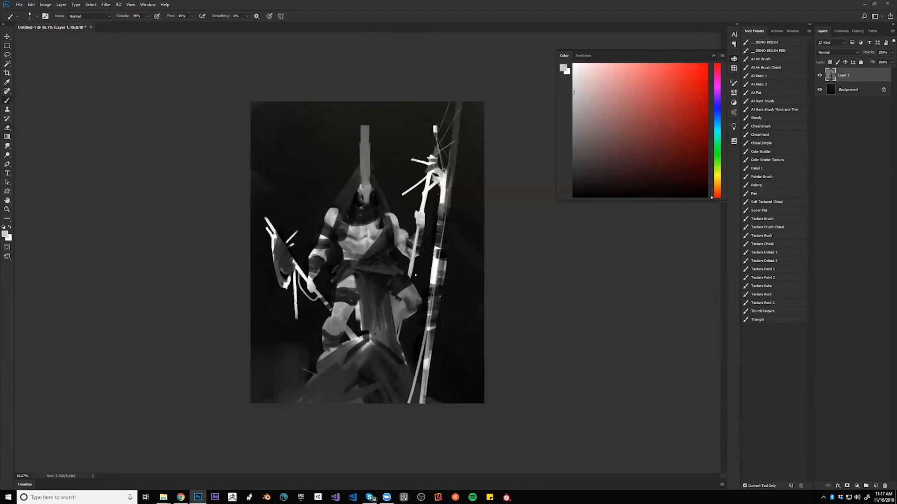
# Flip the canvas horizontally and paint a black accent on the raised arm's shoulder.
pyautogui.hotkey('ctrl', 'shift', 'h')
pyautogui.press('e')
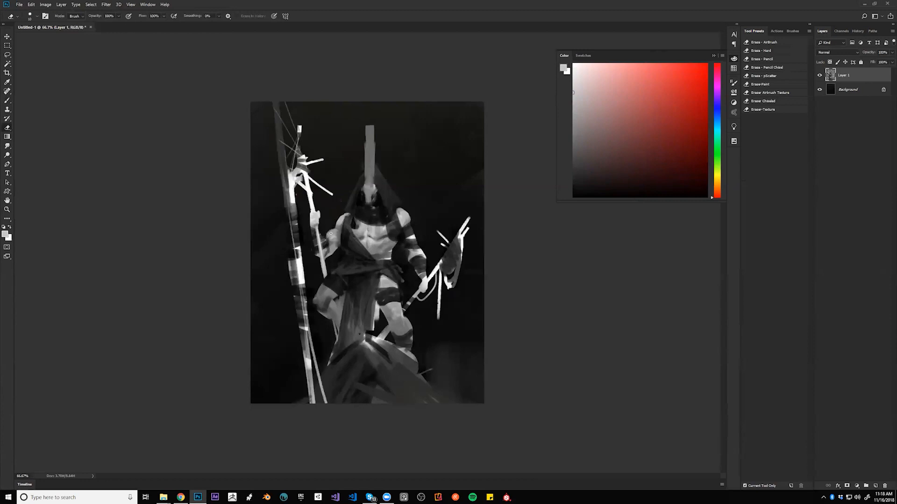
pyautogui.press('b')
pyautogui.press('d')
pyautogui.press(']')
pyautogui.press(']')
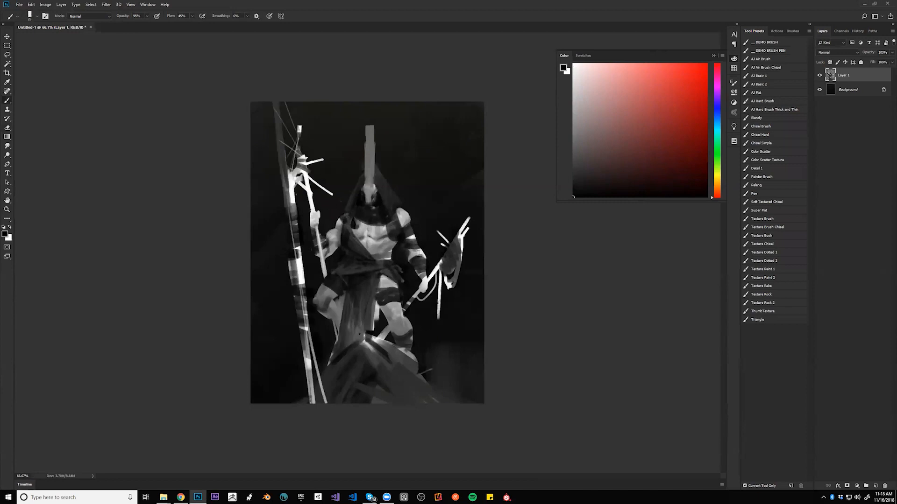
pyautogui.press('[')
pyautogui.moveTo(339, 221); pyautogui.dragTo(344, 222)
# Paint thin white cords running from the raised weapon's shaft down to the tall pole.
pyautogui.press('x')
pyautogui.moveTo(309, 206)
pyautogui.mouseDown()
pyautogui.moveTo(296, 248)
pyautogui.moveTo(302, 337)
pyautogui.mouseUp()
pyautogui.hotkey('ctrl', 'z')
pyautogui.moveTo(319, 241); pyautogui.dragTo(304, 320)
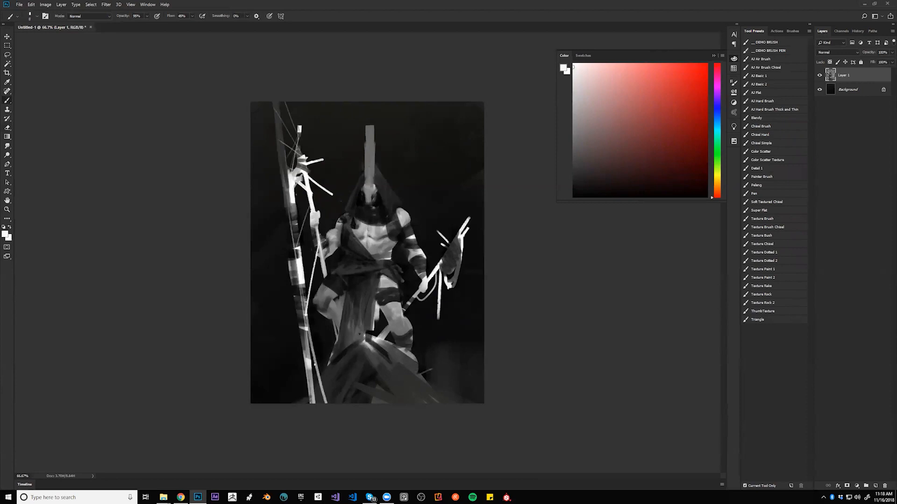
# Erase along the outer side of the tall pole to slim its middle and lower sections.
pyautogui.press('e')
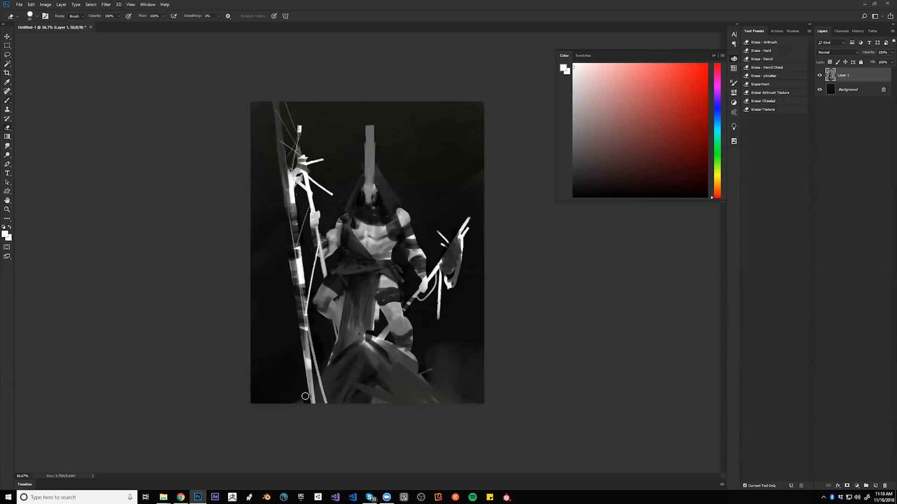
pyautogui.moveTo(283, 240); pyautogui.dragTo(294, 362)
pyautogui.moveTo(283, 218); pyautogui.dragTo(295, 327)
pyautogui.moveTo(282, 224); pyautogui.dragTo(295, 329)
pyautogui.moveTo(282, 248); pyautogui.dragTo(299, 364)
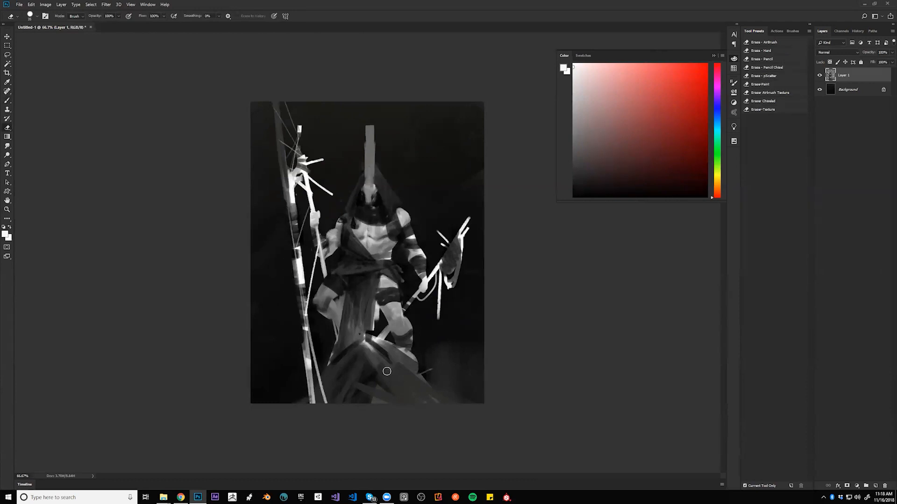
# Flip the canvas horizontally and paint sampled gray accents on the mask and along the edge of its tall crest.
pyautogui.hotkey('ctrl', 'shift', 'h')
pyautogui.press('b')
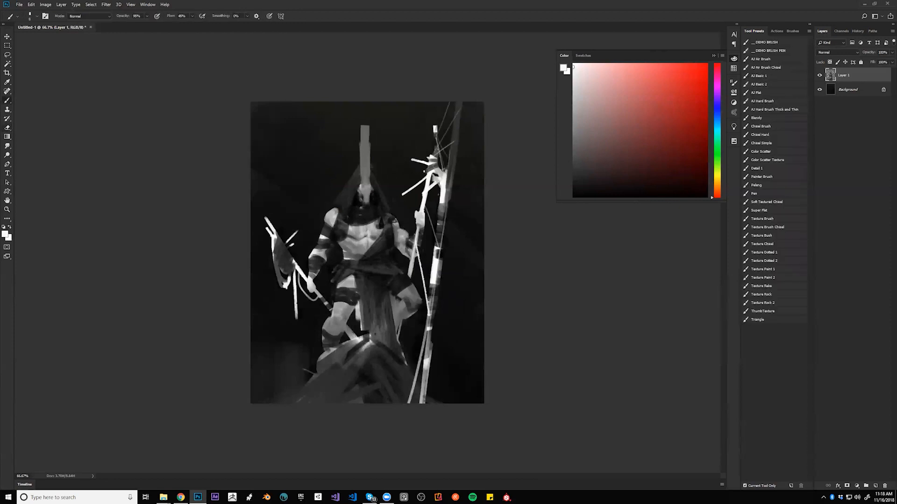
pyautogui.keyDown('alt'); pyautogui.click(363, 206); pyautogui.keyUp('alt')
pyautogui.moveTo(361, 185); pyautogui.dragTo(367, 174)
pyautogui.press('d')
pyautogui.keyDown('alt'); pyautogui.click(367, 151); pyautogui.keyUp('alt')
pyautogui.moveTo(370, 170); pyautogui.dragTo(370, 180)
pyautogui.moveTo(370, 138); pyautogui.dragTo(370, 150)
pyautogui.keyDown('alt'); pyautogui.click(351, 253); pyautogui.keyUp('alt')
pyautogui.press(']')
pyautogui.press(']')
pyautogui.press(']')
pyautogui.press(']')
pyautogui.press(']')
pyautogui.press(']')
pyautogui.press(']')
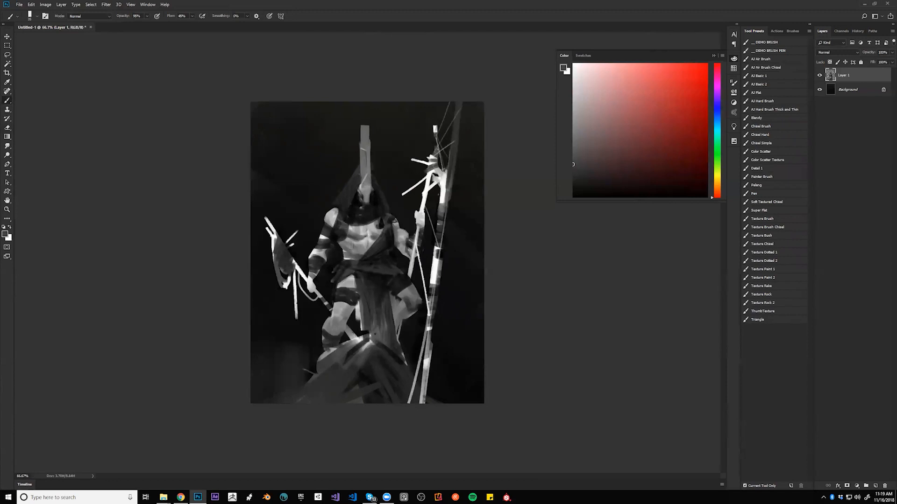
pyautogui.press('[')
pyautogui.press('[')
pyautogui.press('[')
# Darken the hood and lower face area softly in black using the AJ Air Brush preset.
pyautogui.press('d')
pyautogui.press(']')
pyautogui.press(']')
pyautogui.click(768, 60)
pyautogui.press(']')
pyautogui.press(']')
pyautogui.press(']')
pyautogui.press(']')
pyautogui.press(']')
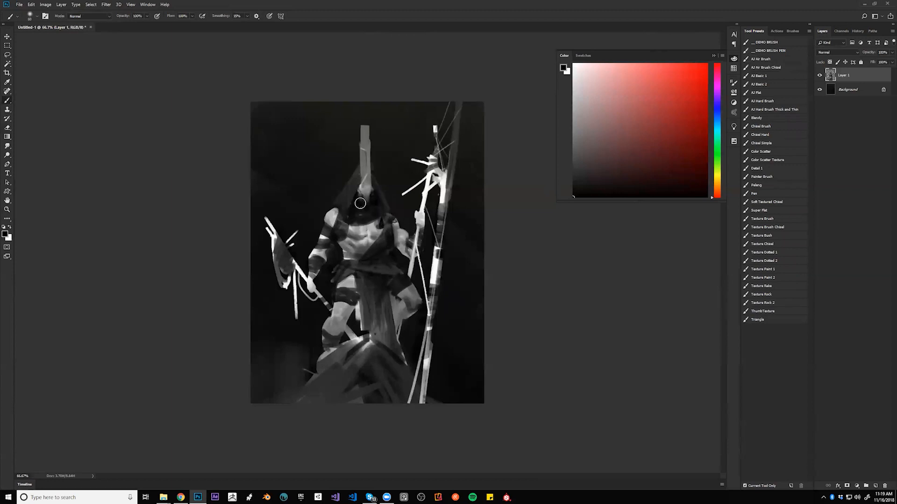
pyautogui.press('[')
pyautogui.press('[')
pyautogui.press('[')
pyautogui.press('[')
pyautogui.press('[')
pyautogui.moveTo(340, 208); pyautogui.dragTo(338, 209)
# Flip the canvas horizontally and airbrush soft black shading over the front thigh and the pole beside the raised weapon.
pyautogui.hotkey('ctrl', 'h')
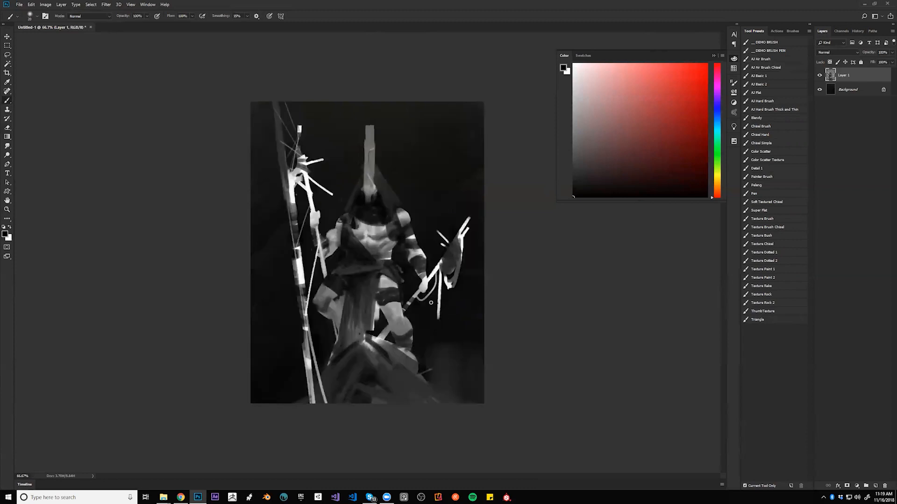
pyautogui.press(']')
pyautogui.press(']')
pyautogui.press(']')
pyautogui.press(']')
pyautogui.press(']')
pyautogui.press(']')
pyautogui.moveTo(384, 314)
pyautogui.mouseDown()
pyautogui.moveTo(397, 328)
pyautogui.moveTo(394, 321)
pyautogui.mouseUp()
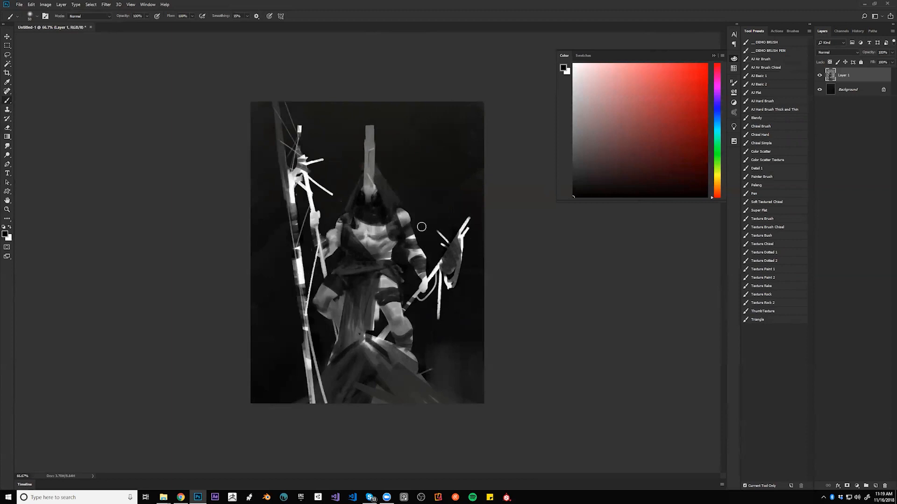
pyautogui.moveTo(287, 182); pyautogui.dragTo(293, 215)
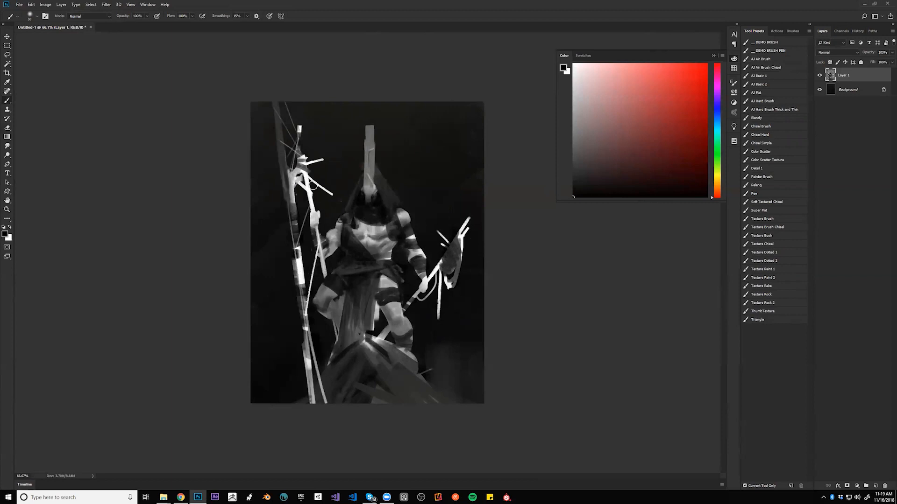
# Darken the lower rock base softly with a much larger black airbrush, and flip the canvas horizontally.
pyautogui.press(']')
pyautogui.press(']')
pyautogui.press(']')
pyautogui.press(']')
pyautogui.press(']')
pyautogui.press(']')
pyautogui.press(']')
pyautogui.press(']')
pyautogui.press(']')
pyautogui.press(']')
pyautogui.press(']')
pyautogui.press(']')
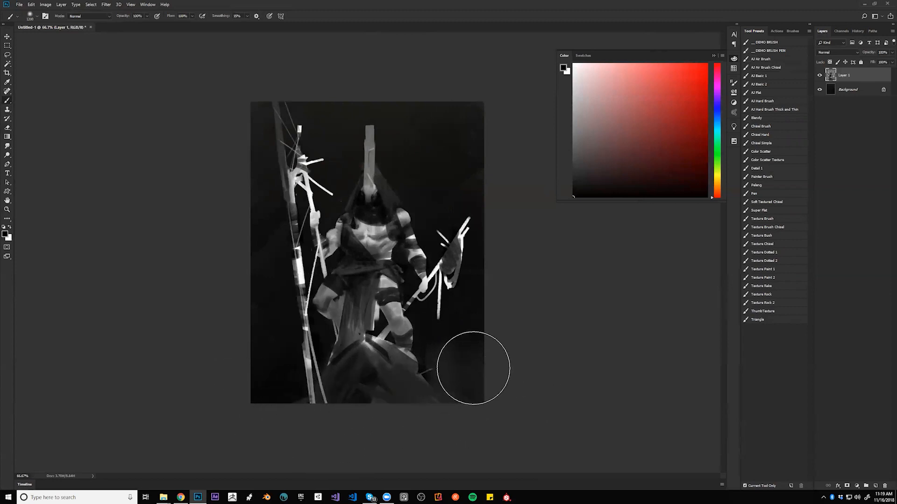
pyautogui.press('ctrl')
pyautogui.hotkey('ctrl', 'f')
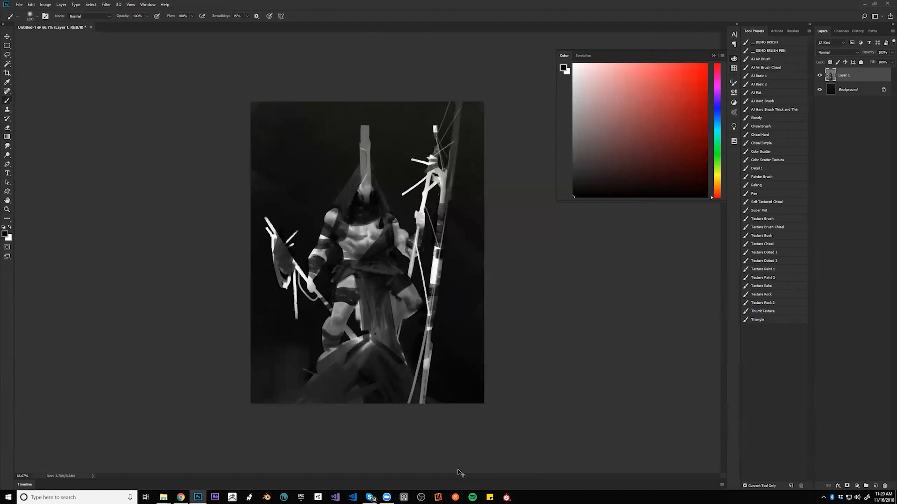
# Paint sampled gray texture down the face of the mask using the Texture Paint 1 preset.
pyautogui.click(774, 86)
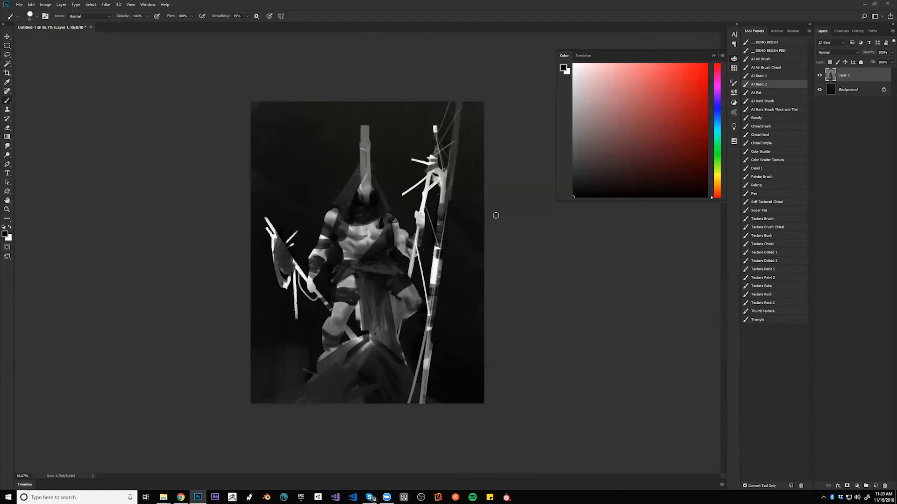
pyautogui.click(770, 262)
pyautogui.click(781, 269)
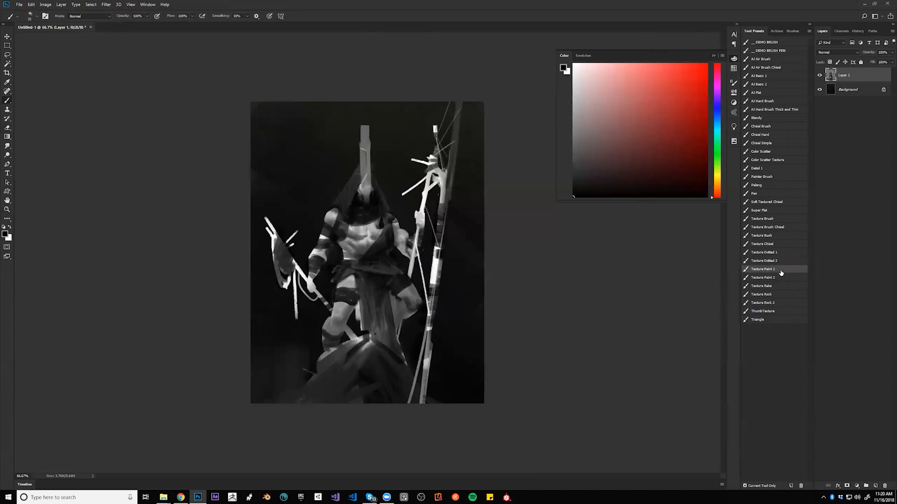
pyautogui.hotkey('ctrl', '+')
pyautogui.keyDown('alt'); pyautogui.click(366, 173); pyautogui.keyUp('alt')
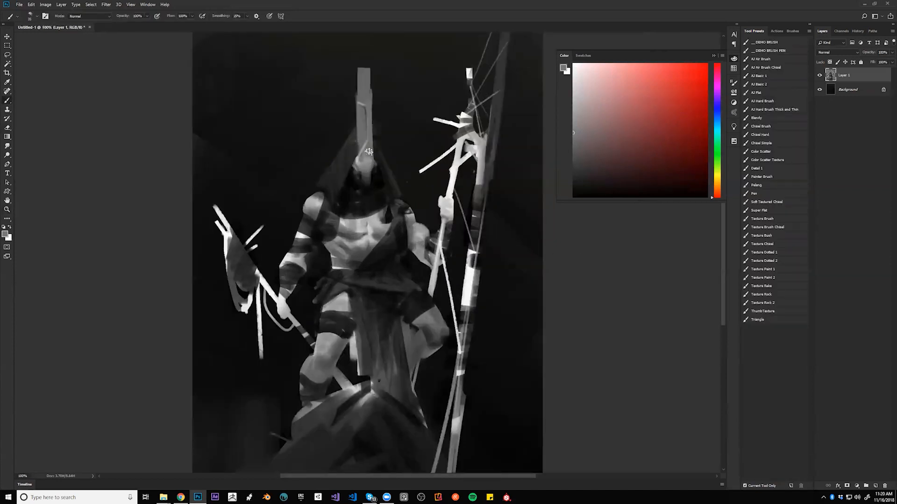
pyautogui.press(']')
pyautogui.keyDown('alt'); pyautogui.click(364, 163); pyautogui.keyUp('alt')
pyautogui.moveTo(364, 171); pyautogui.dragTo(363, 196)
# Add textured strokes in sampled tones over the upper chest and the shoulder of the lowered arm.
pyautogui.press(']')
pyautogui.press(']')
pyautogui.press(']')
pyautogui.press(']')
pyautogui.press(']')
pyautogui.press(']')
pyautogui.keyDown('alt'); pyautogui.click(372, 228); pyautogui.keyUp('alt')
pyautogui.moveTo(371, 234)
pyautogui.mouseDown()
pyautogui.moveTo(384, 250)
pyautogui.moveTo(387, 227)
pyautogui.moveTo(366, 238)
pyautogui.moveTo(356, 225)
pyautogui.mouseUp()
pyautogui.press(']')
pyautogui.press('[')
pyautogui.press('[')
pyautogui.moveTo(317, 198); pyautogui.dragTo(311, 219)
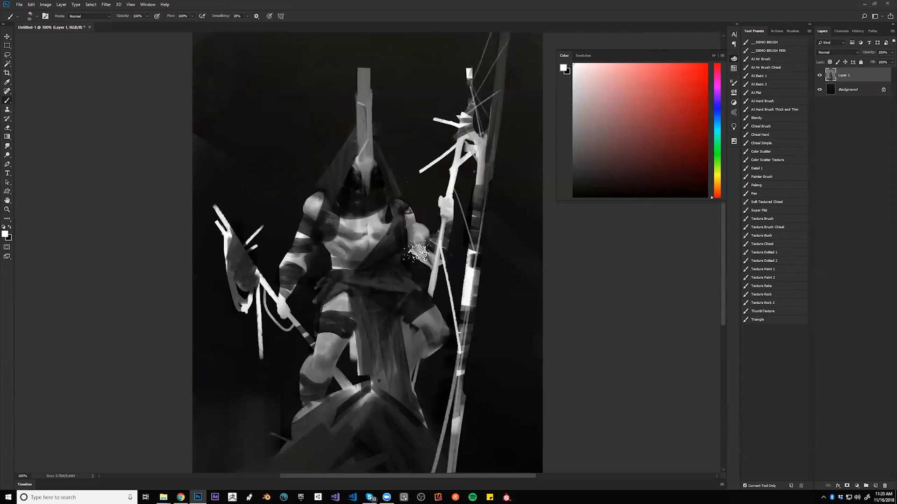
pyautogui.press('[')
pyautogui.press('[')
pyautogui.press('[')
pyautogui.press('alt')
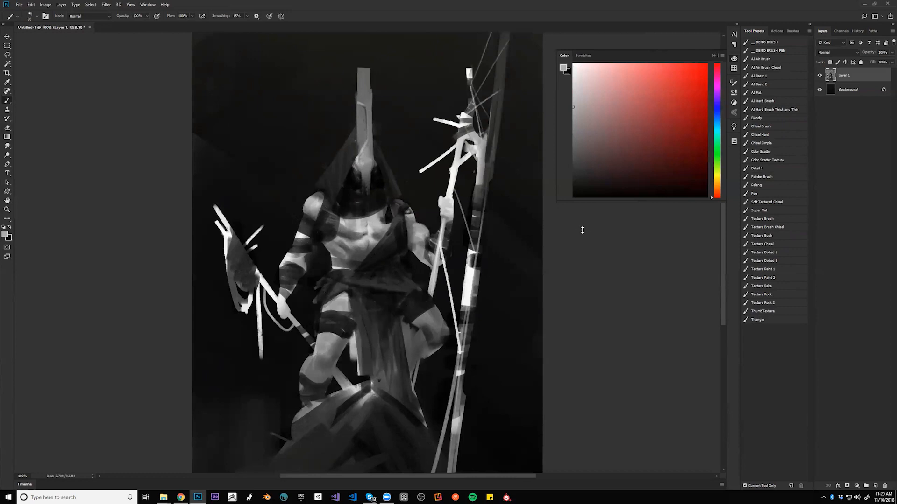
# Paint fine light gray marks beside and below the mask inside the hood with AJ Basic 2, plus small black touches.
pyautogui.click(775, 84)
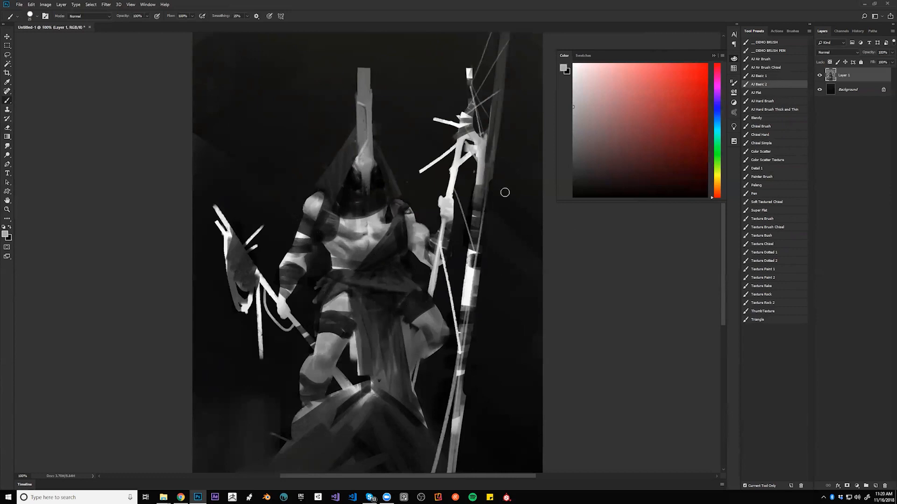
pyautogui.press('[')
pyautogui.press('[')
pyautogui.press('[')
pyautogui.press('[')
pyautogui.press('[')
pyautogui.press('[')
pyautogui.press('[')
pyautogui.press('[')
pyautogui.press('[')
pyautogui.press('[')
pyautogui.press('[')
pyautogui.press('[')
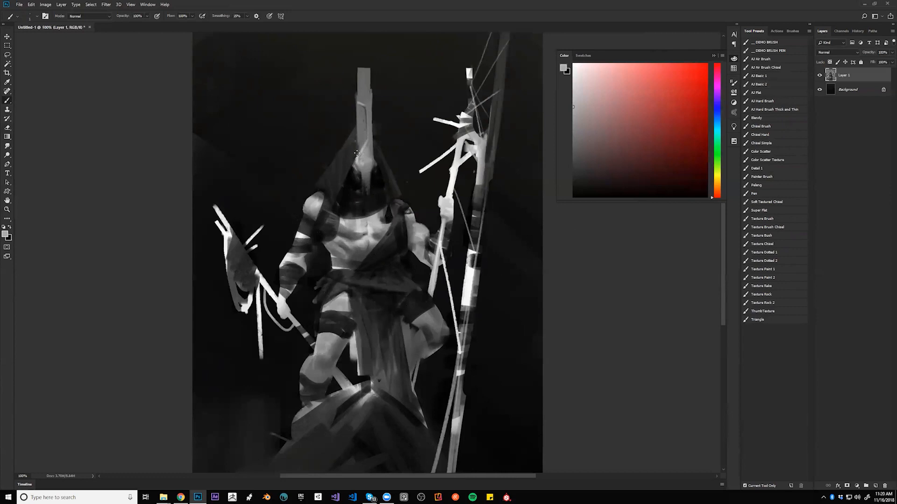
pyautogui.press(']')
pyautogui.moveTo(386, 189); pyautogui.dragTo(389, 206)
pyautogui.press(']')
pyautogui.press(']')
pyautogui.moveTo(354, 195); pyautogui.dragTo(347, 201)
pyautogui.press('d')
pyautogui.moveTo(351, 194); pyautogui.dragTo(351, 203)
# Check the whole composition in mirrored and original orientation, and examine the torso up close.
pyautogui.press('z')
pyautogui.keyDown('alt'); pyautogui.click(360, 226); pyautogui.keyUp('alt')
pyautogui.keyDown('alt'); pyautogui.click(361, 226); pyautogui.keyUp('alt')
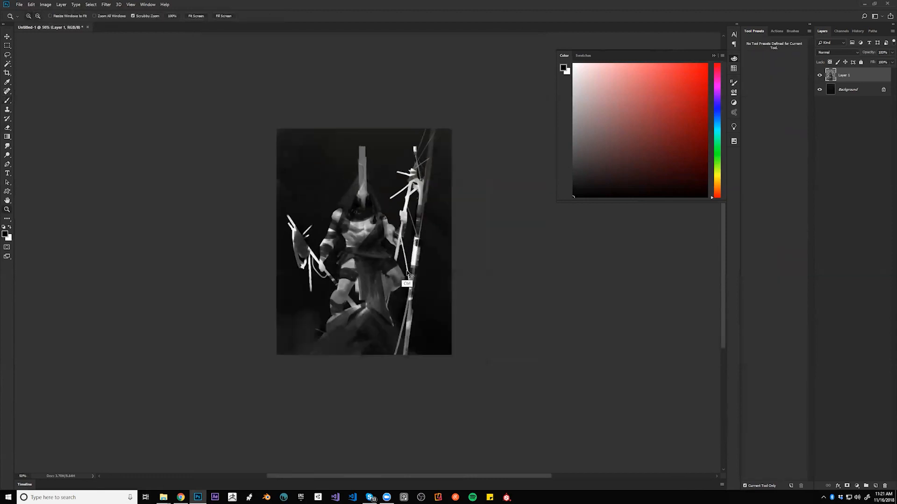
pyautogui.hotkey('ctrl', 'f')
pyautogui.hotkey('ctrl', 'f')
pyautogui.click(369, 244)
pyautogui.click(369, 242)
pyautogui.click(369, 242)
pyautogui.press('b')
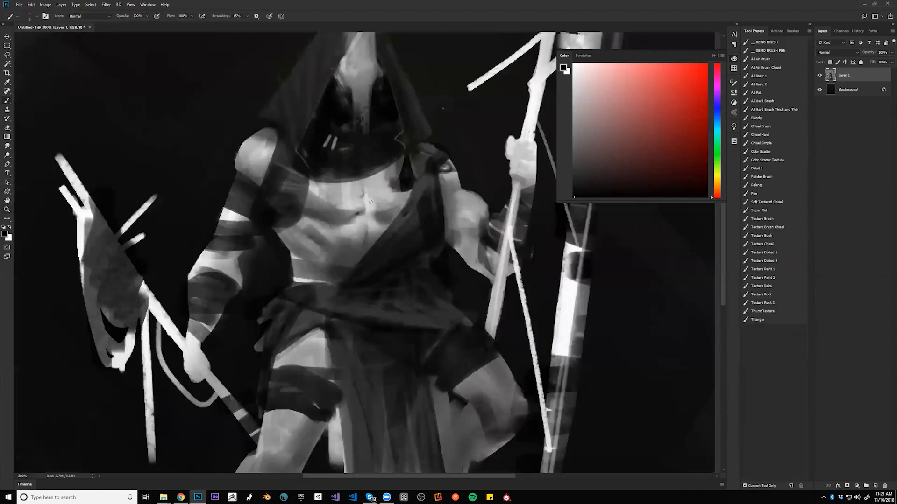
# Resize the image proportionally to 3500 pixels wide and bring the whole figure back into view.
pyautogui.hotkey('ctrl', 'alt', 'i')
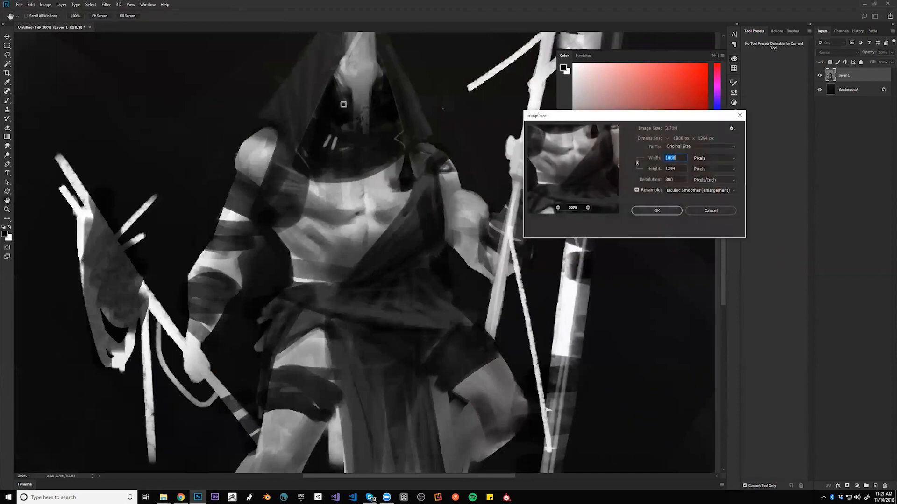
pyautogui.write('3000')
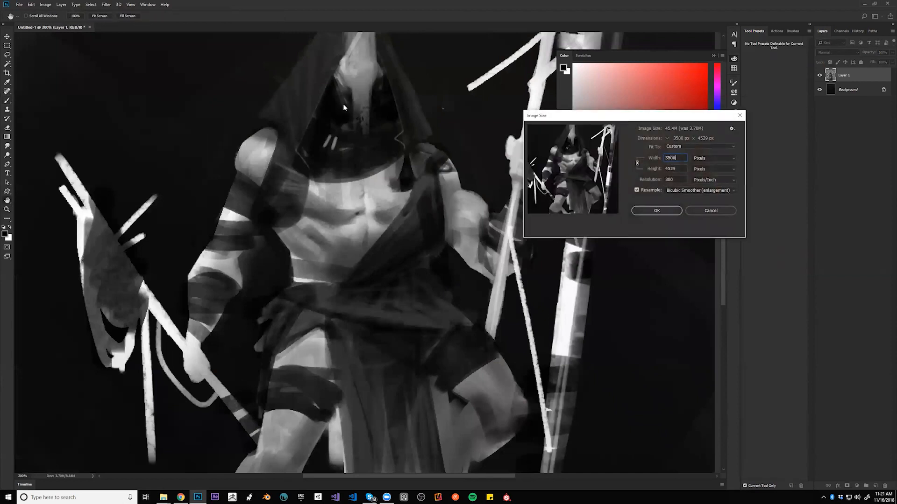
pyautogui.press('Return')
pyautogui.press('z')
pyautogui.keyDown('alt'); pyautogui.click(411, 219); pyautogui.keyUp('alt')
pyautogui.keyDown('alt'); pyautogui.click(410, 210); pyautogui.keyUp('alt')
pyautogui.keyDown('alt'); pyautogui.click(410, 208); pyautogui.keyUp('alt')
pyautogui.keyDown('alt'); pyautogui.click(410, 208); pyautogui.keyUp('alt')
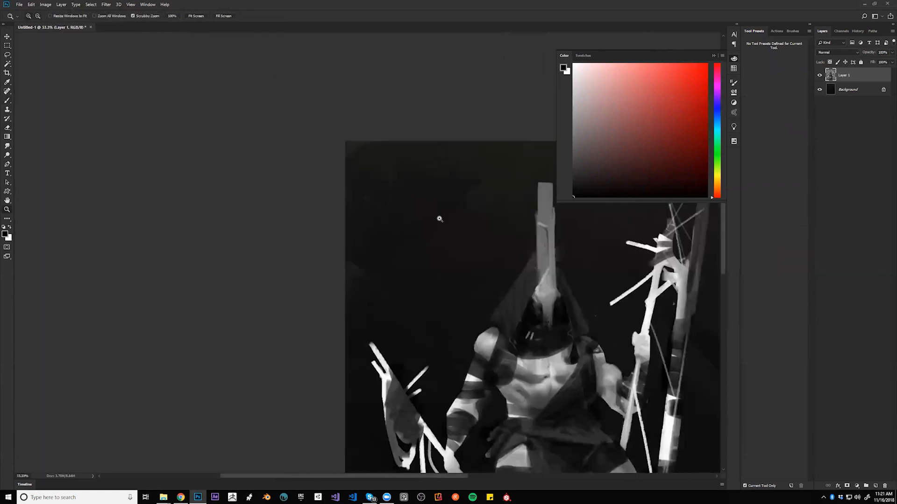
pyautogui.click(529, 266)
pyautogui.moveTo(531, 327); pyautogui.dragTo(403, 192)
pyautogui.keyDown('alt'); pyautogui.click(430, 236); pyautogui.keyUp('alt')
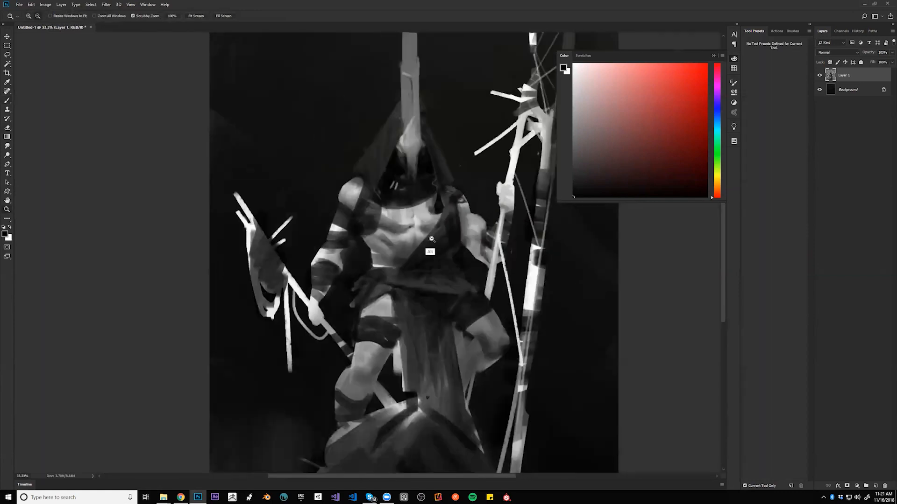
pyautogui.keyDown('alt'); pyautogui.click(432, 239); pyautogui.keyUp('alt')
pyautogui.press('Tab')
pyautogui.press('Tab')
pyautogui.press('b')
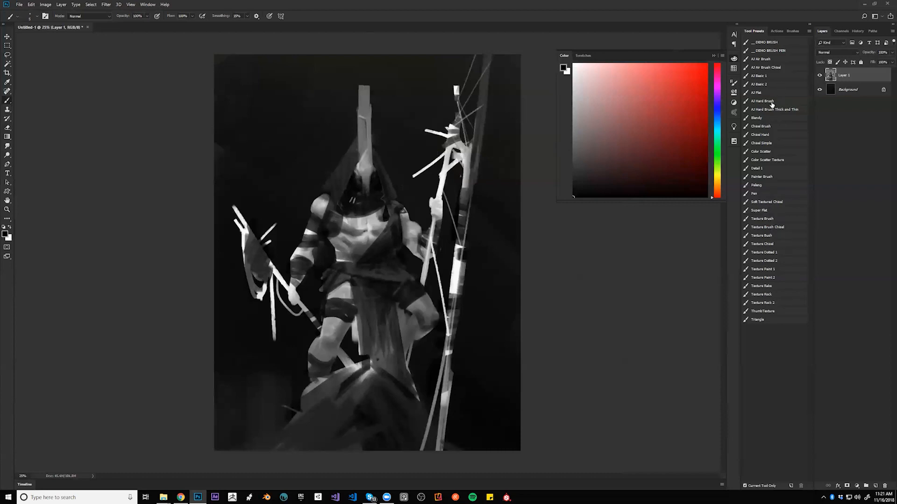
# Flip the canvas horizontally and refine the side of the torso beneath the wrapped upper arm with sampled tones.
pyautogui.press('z')
pyautogui.keyDown('alt'); pyautogui.click(401, 290); pyautogui.keyUp('alt')
pyautogui.click(403, 232)
pyautogui.press('b')
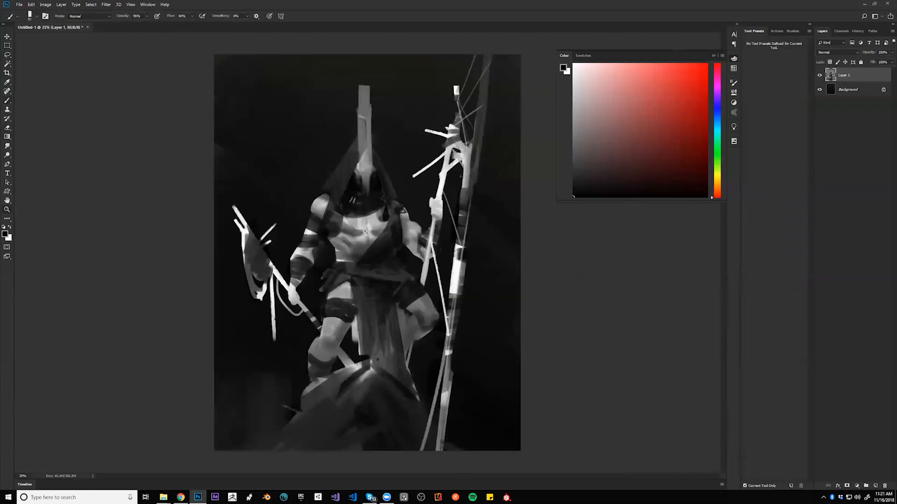
pyautogui.press('x')
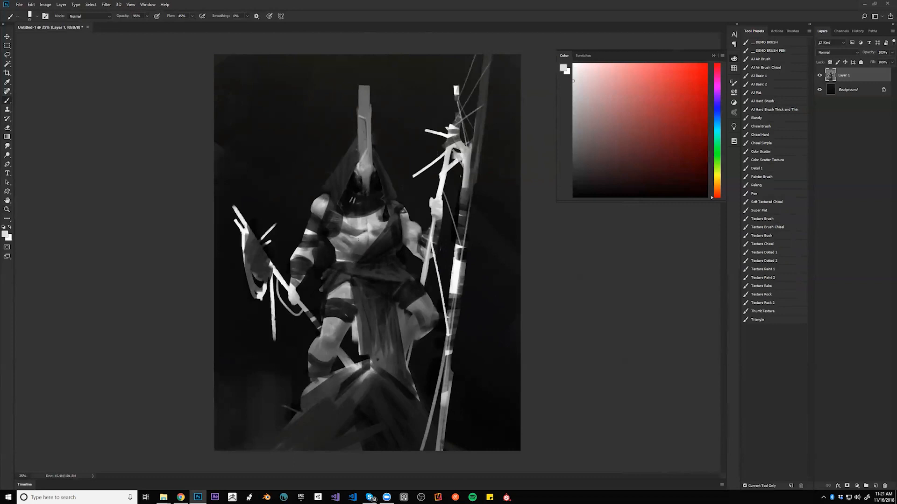
pyautogui.press(']')
pyautogui.hotkey('ctrl', 'shift', 'h')
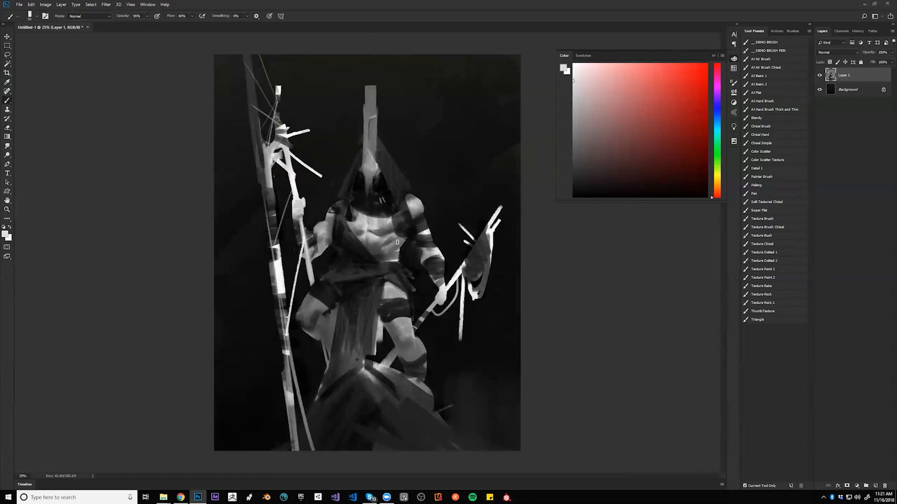
pyautogui.keyDown('alt'); pyautogui.click(379, 262); pyautogui.keyUp('alt')
pyautogui.moveTo(405, 238); pyautogui.dragTo(402, 243)
pyautogui.keyDown('alt'); pyautogui.click(407, 238); pyautogui.keyUp('alt')
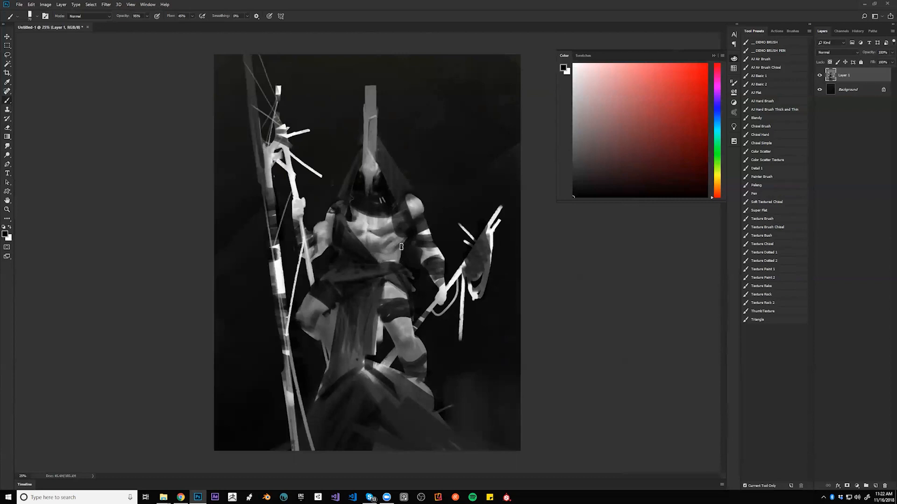
pyautogui.press('z')
pyautogui.keyDown('alt'); pyautogui.click(392, 323); pyautogui.keyUp('alt')
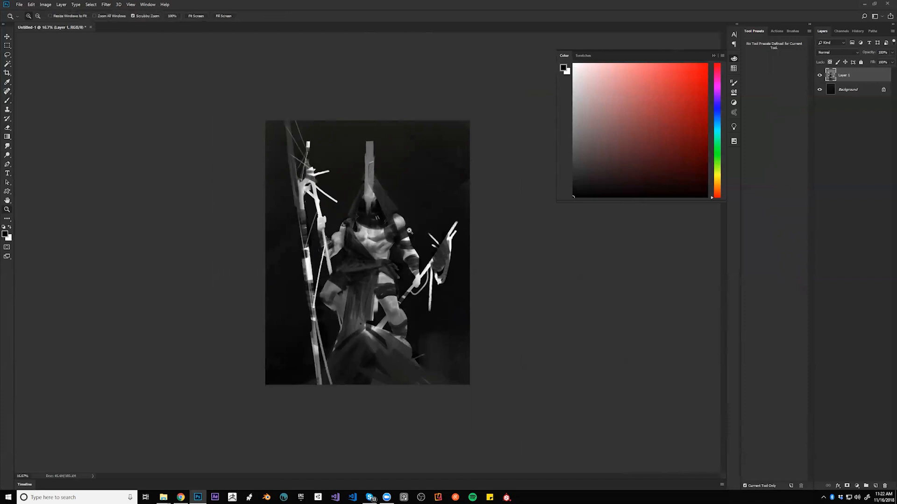
pyautogui.press('b')
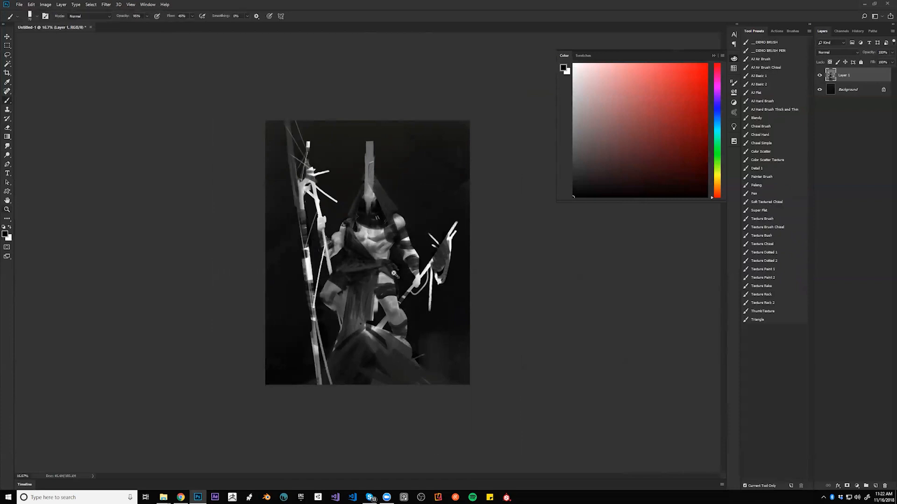
pyautogui.press('z')
pyautogui.click(396, 289)
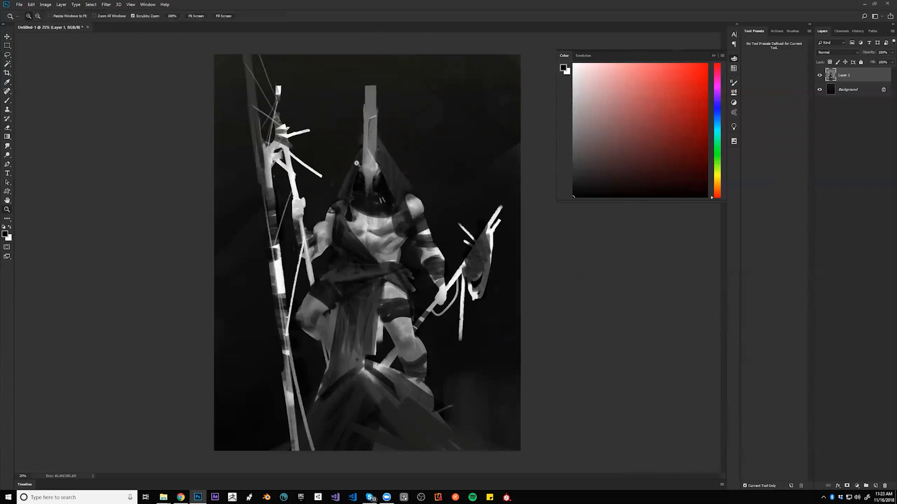
# Paint thin cords in sampled gray from the tip above the raised weapon up to the canvas's upper edge.
pyautogui.press('b')
pyautogui.keyDown('alt'); pyautogui.click(275, 109); pyautogui.keyUp('alt')
pyautogui.keyDown('alt'); pyautogui.click(276, 108); pyautogui.keyUp('alt')
pyautogui.press('[')
pyautogui.press('[')
pyautogui.press('[')
pyautogui.press('[')
pyautogui.press('[')
pyautogui.press('[')
pyautogui.press('[')
pyautogui.press('[')
pyautogui.press('[')
pyautogui.press('[')
pyautogui.moveTo(292, 54)
pyautogui.mouseDown()
pyautogui.moveTo(278, 86)
pyautogui.moveTo(283, 54)
pyautogui.mouseUp()
pyautogui.moveTo(278, 88); pyautogui.dragTo(274, 53)
pyautogui.hotkey('ctrl', 'alt', 'z')
pyautogui.hotkey('ctrl', 'alt', 'z')
pyautogui.moveTo(278, 86); pyautogui.dragTo(279, 52)
pyautogui.moveTo(278, 83); pyautogui.dragTo(279, 53)
# Flip the canvas horizontally and paint a long thin gray cord from the pole's middle down past the lower canvas edge.
pyautogui.press('z')
pyautogui.keyDown('alt'); pyautogui.click(368, 239); pyautogui.keyUp('alt')
pyautogui.hotkey('ctrl', 'shift', 'h')
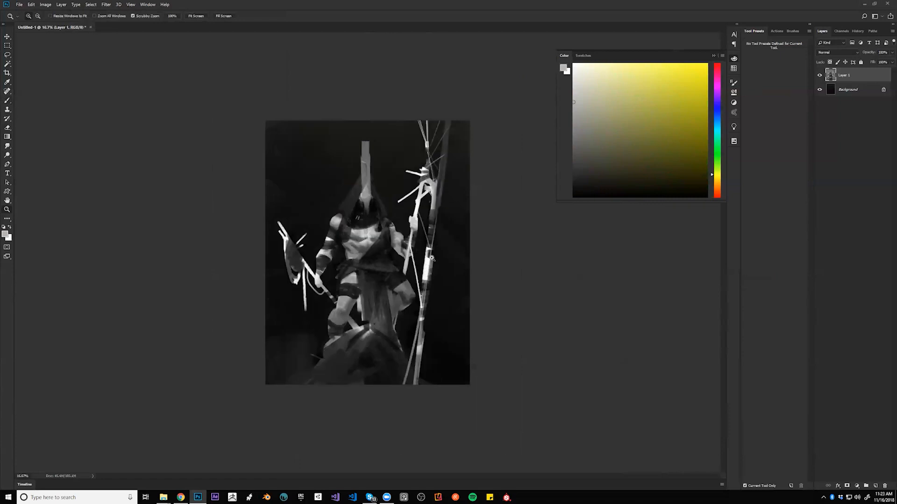
pyautogui.press('b')
pyautogui.moveTo(428, 269); pyautogui.dragTo(430, 412)
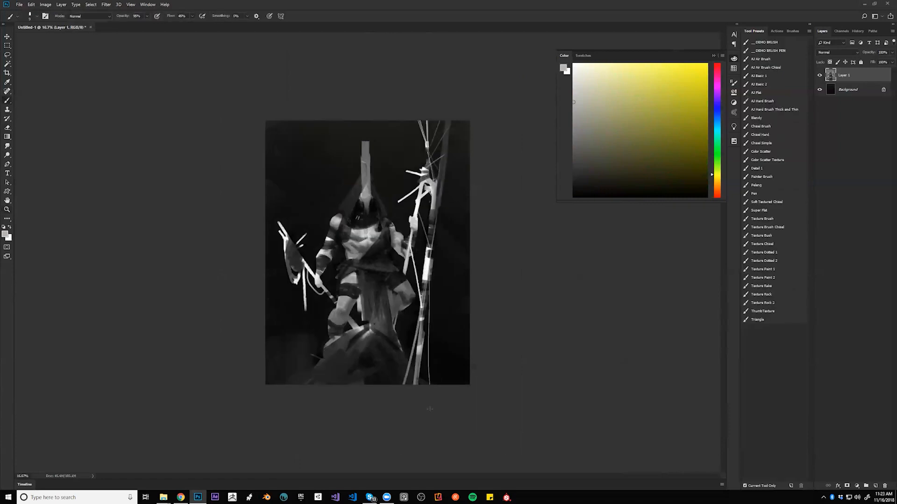
# Paint a light diagonal spike across the curved head of the raised weapon, and reset the colors to black and white.
pyautogui.press('z')
pyautogui.click(443, 243)
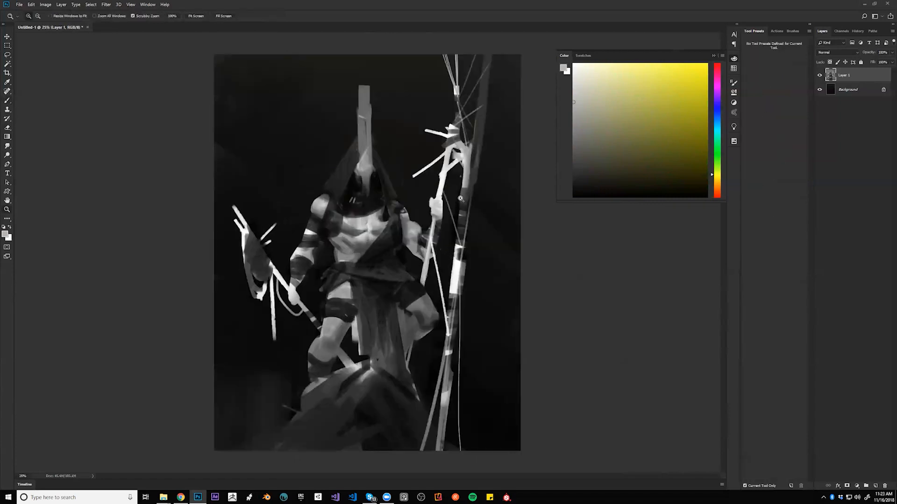
pyautogui.press('b')
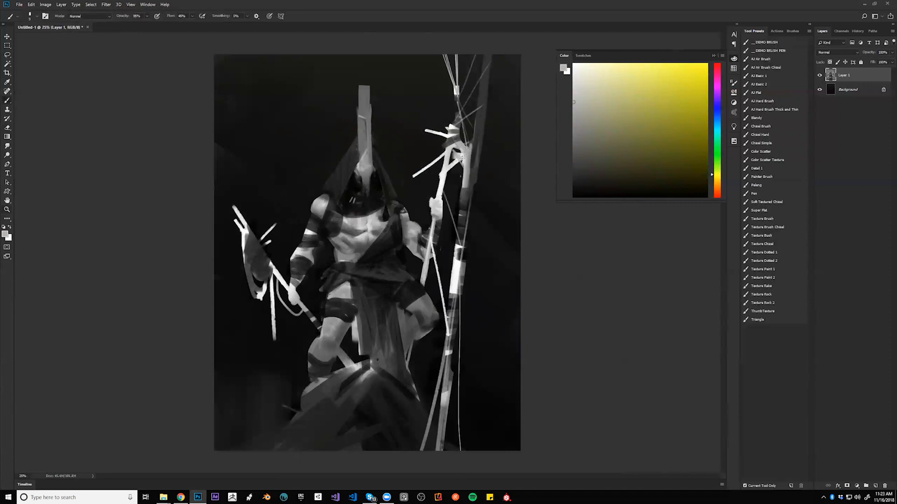
pyautogui.press(']')
pyautogui.press(']')
pyautogui.press('d')
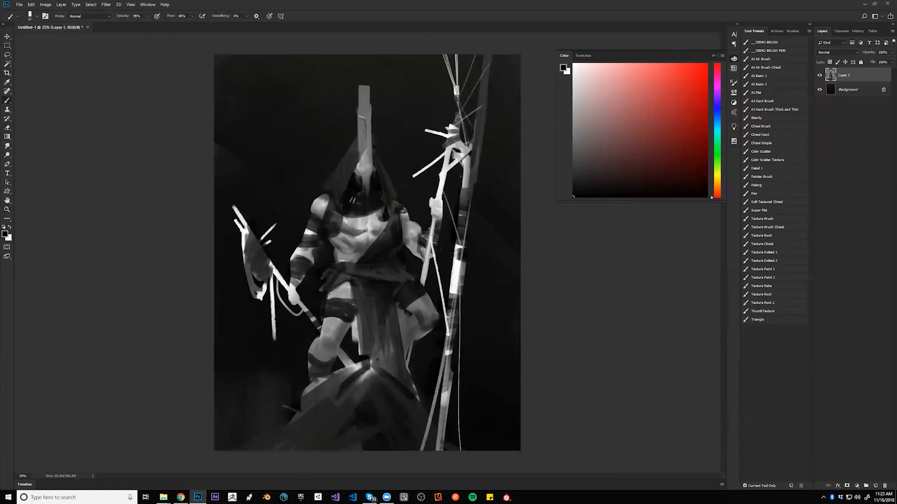
# Lengthen the new diagonal spike on the raised weapon toward the figure in a sampled light gray.
pyautogui.press('z')
pyautogui.keyDown('alt'); pyautogui.click(450, 249); pyautogui.keyUp('alt')
pyautogui.keyDown('alt'); pyautogui.click(450, 243); pyautogui.keyUp('alt')
pyautogui.click(448, 230)
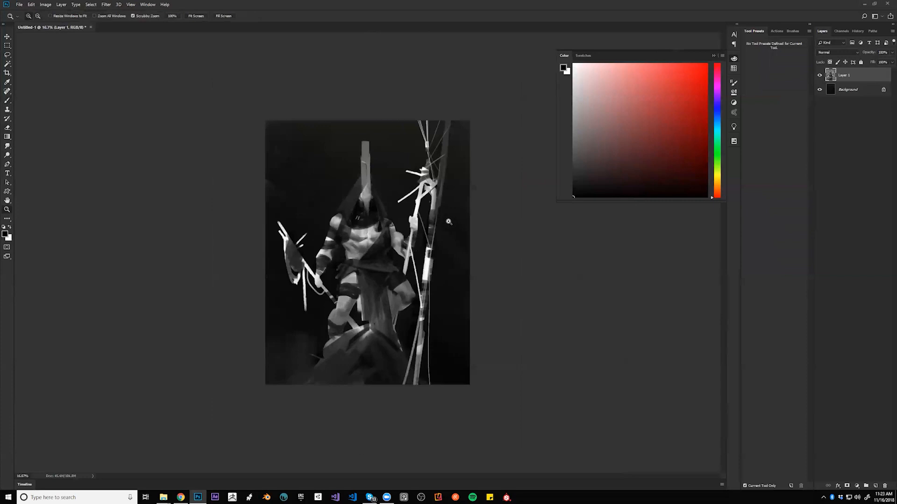
pyautogui.click(450, 211)
pyautogui.press('b')
pyautogui.keyDown('alt'); pyautogui.click(442, 191); pyautogui.keyUp('alt')
pyautogui.keyDown('alt'); pyautogui.click(461, 176); pyautogui.keyUp('alt')
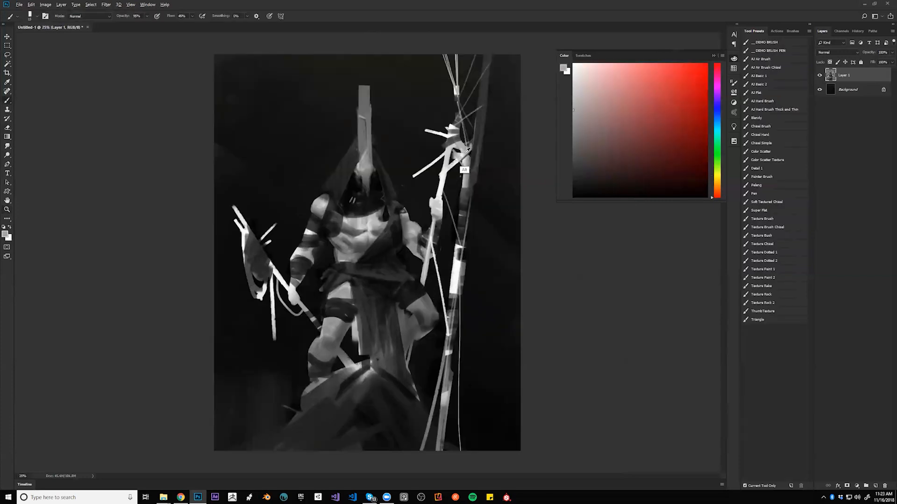
pyautogui.keyDown('alt'); pyautogui.click(450, 184); pyautogui.keyUp('alt')
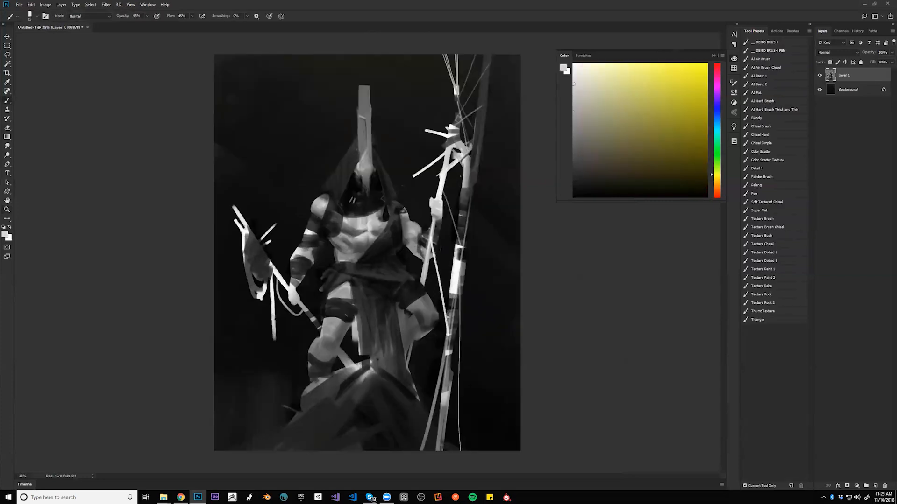
pyautogui.moveTo(441, 174); pyautogui.dragTo(434, 179)
# Flip the canvas horizontally, darken the hood's edge beside the neck with sampled black, and flip the canvas back.
pyautogui.press('z')
pyautogui.hotkey('ctrl', '-')
pyautogui.hotkey('ctrl', '+')
pyautogui.hotkey('ctrl', 'h')
pyautogui.press('b')
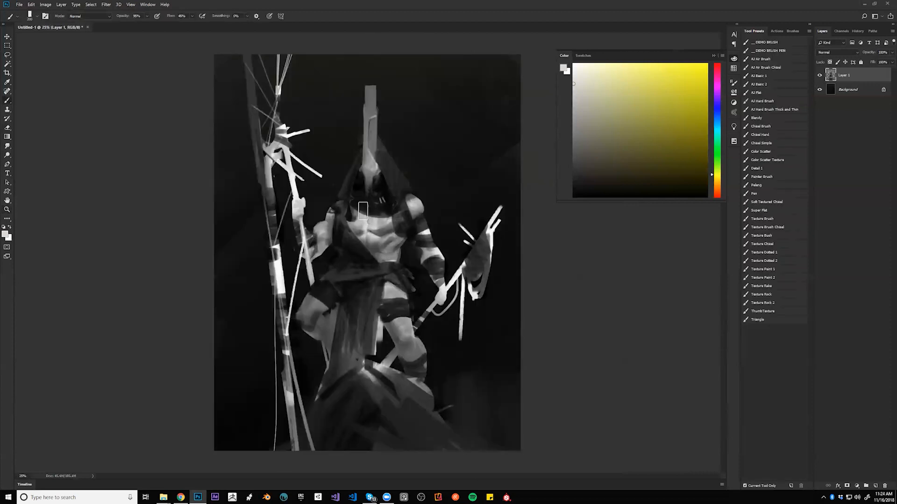
pyautogui.keyDown('alt'); pyautogui.click(349, 205); pyautogui.keyUp('alt')
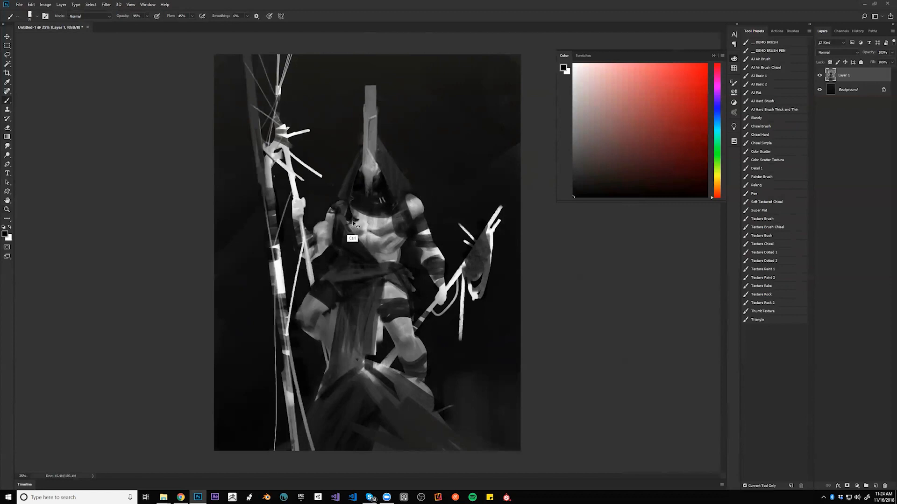
pyautogui.moveTo(344, 210); pyautogui.dragTo(343, 215)
pyautogui.hotkey('ctrl', 'shift', 'h')
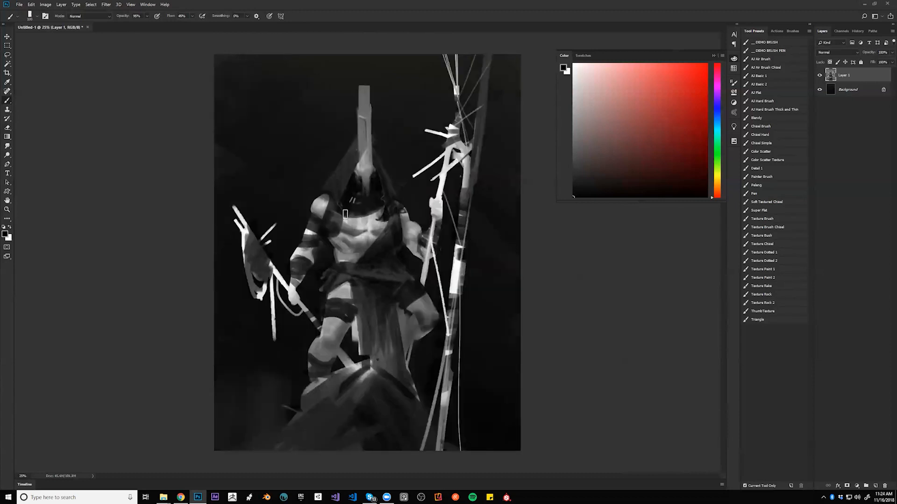
# Shade the lower part of the mask's tall crest with sampled grays, using coarser and finer brush sizes.
pyautogui.keyDown('alt'); pyautogui.click(361, 145); pyautogui.keyUp('alt')
pyautogui.moveTo(359, 147); pyautogui.dragTo(357, 161)
pyautogui.press('[')
pyautogui.press('[')
pyautogui.press('[')
pyautogui.press('[')
pyautogui.press('[')
pyautogui.keyDown('alt'); pyautogui.click(359, 164); pyautogui.keyUp('alt')
pyautogui.press(']')
pyautogui.press(']')
pyautogui.press(']')
pyautogui.press(']')
pyautogui.moveTo(358, 164); pyautogui.dragTo(360, 131)
pyautogui.keyDown('alt'); pyautogui.click(359, 153); pyautogui.keyUp('alt')
# Paint gray accents beside the base of the mask's crest and radiating collar strokes across the neck.
pyautogui.keyDown('alt'); pyautogui.click(365, 172); pyautogui.keyUp('alt')
pyautogui.moveTo(372, 170); pyautogui.dragTo(370, 177)
pyautogui.moveTo(356, 209); pyautogui.dragTo(370, 204)
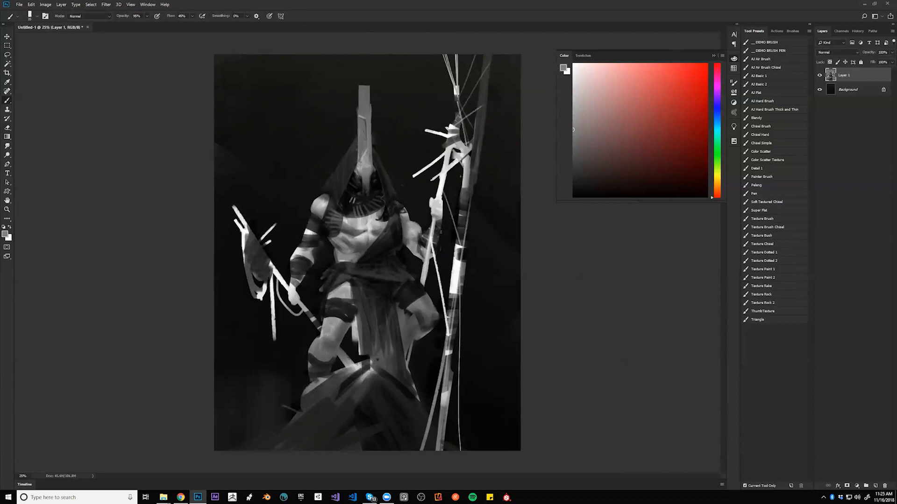
# Refine the mask's face below the crest with a small brush and sampled tones.
pyautogui.press('d')
pyautogui.press('[')
pyautogui.press('[')
pyautogui.press('[')
pyautogui.keyDown('alt'); pyautogui.click(361, 176); pyautogui.keyUp('alt')
pyautogui.moveTo(361, 176); pyautogui.dragTo(359, 183)
pyautogui.keyDown('alt'); pyautogui.click(360, 176); pyautogui.keyUp('alt')
pyautogui.keyDown('alt'); pyautogui.click(359, 169); pyautogui.keyUp('alt')
# Paint thin white loops at the shoulder beside the chest and knotted cords hanging from the waist.
pyautogui.press(']')
pyautogui.press('[')
pyautogui.press('[')
pyautogui.press('[')
pyautogui.press(']')
pyautogui.press('x')
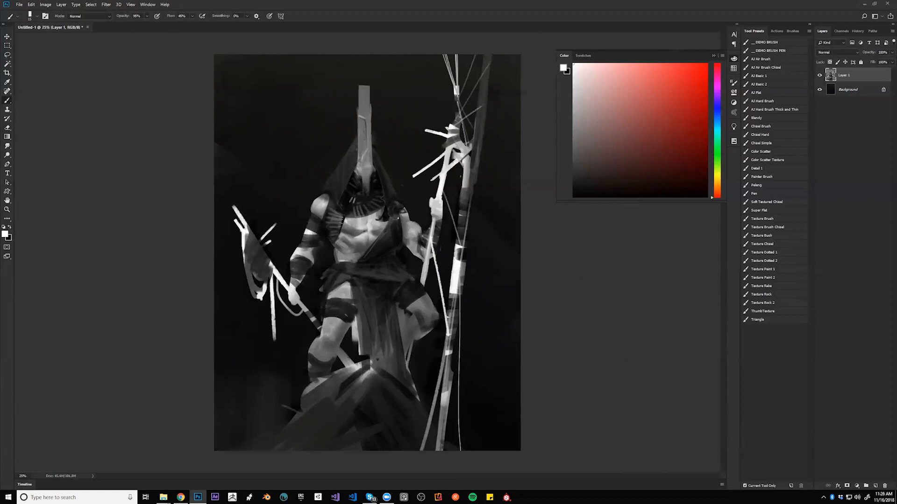
pyautogui.press(']')
pyautogui.moveTo(389, 213); pyautogui.dragTo(397, 225)
pyautogui.moveTo(350, 264); pyautogui.dragTo(331, 266)
pyautogui.moveTo(357, 262); pyautogui.dragTo(352, 279)
pyautogui.moveTo(343, 282); pyautogui.dragTo(340, 273)
pyautogui.press('e')
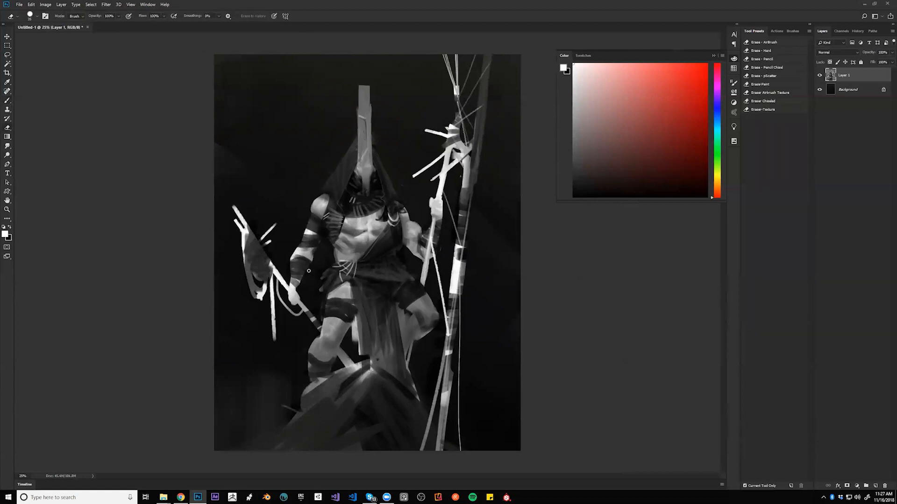
# Paint sampled dark wrap bands around the wrist and forearm holding the lowered weapon, then undo a stroke on the shoulder.
pyautogui.press('b')
pyautogui.keyDown('alt'); pyautogui.click(291, 272); pyautogui.keyUp('alt')
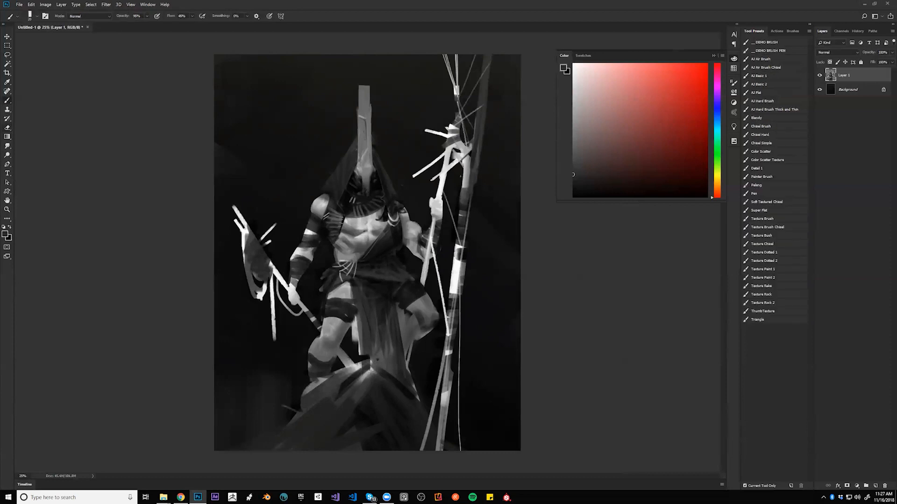
pyautogui.moveTo(290, 286); pyautogui.dragTo(297, 289)
pyautogui.moveTo(291, 258); pyautogui.dragTo(311, 261)
pyautogui.moveTo(320, 197); pyautogui.dragTo(325, 209)
pyautogui.hotkey('ctrl', 'z')
# Flip the canvas horizontally, paint dark folds across the waist cloth with a larger brush, and flip the canvas back.
pyautogui.press('d')
pyautogui.press('[')
pyautogui.press('[')
pyautogui.press('[')
pyautogui.hotkey('ctrl', 'shift', 'h')
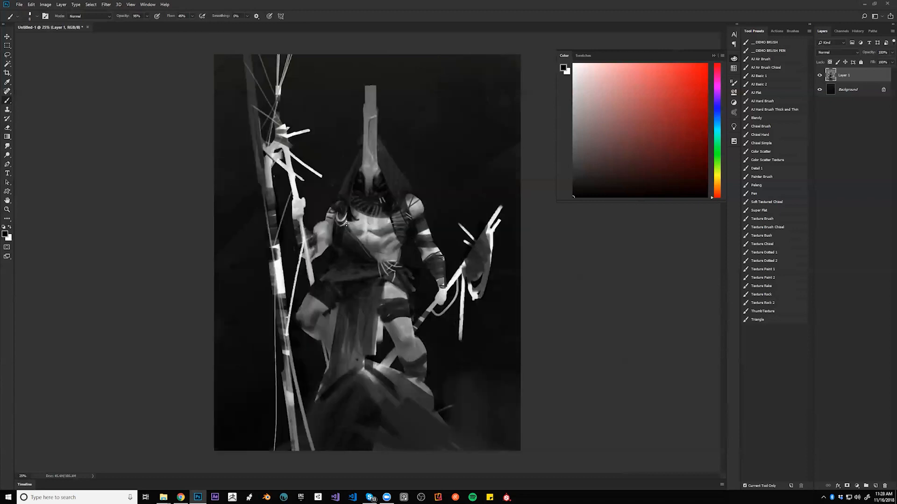
pyautogui.keyDown('alt'); pyautogui.click(342, 237); pyautogui.keyUp('alt')
pyautogui.press(']')
pyautogui.press(']')
pyautogui.press(']')
pyautogui.press(']')
pyautogui.press(']')
pyautogui.press(']')
pyautogui.press(']')
pyautogui.moveTo(318, 280); pyautogui.dragTo(357, 283)
pyautogui.keyDown('alt'); pyautogui.click(320, 277); pyautogui.keyUp('alt')
pyautogui.keyDown('alt'); pyautogui.click(362, 279); pyautogui.keyUp('alt')
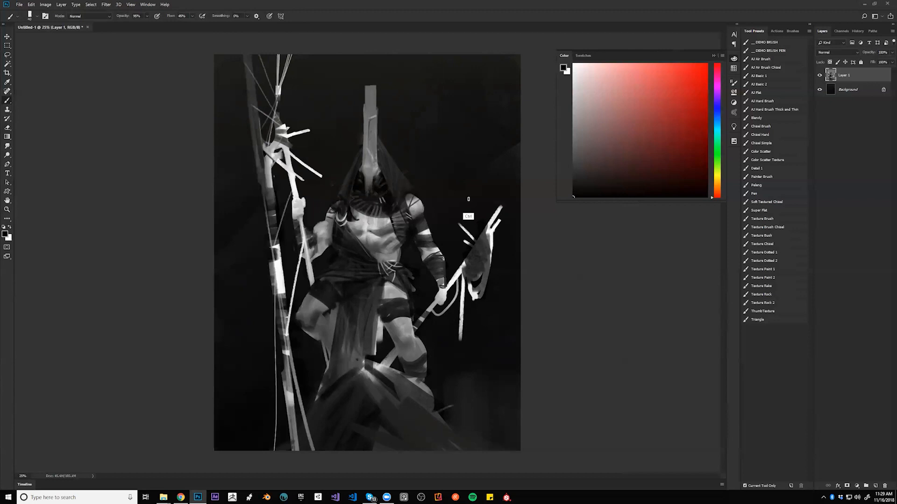
pyautogui.hotkey('ctrl', 'f')
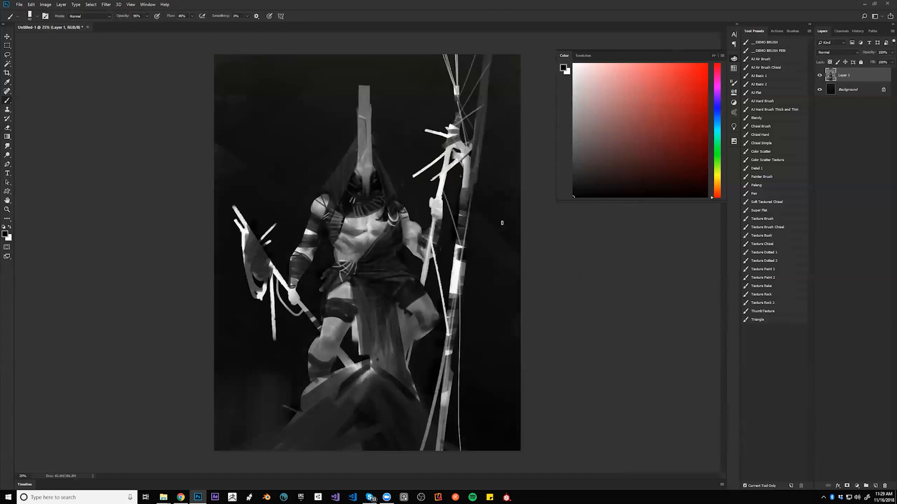
pyautogui.keyDown('alt'); pyautogui.click(465, 160); pyautogui.keyUp('alt')
pyautogui.moveTo(464, 171)
pyautogui.mouseDown()
pyautogui.moveTo(468, 191)
pyautogui.moveTo(474, 182)
pyautogui.mouseUp()
pyautogui.hotkey('ctrl', 'z')
# Paint small black marks along the raised weapon's shaft above the hand with a finer brush.
pyautogui.press('[')
pyautogui.press('[')
pyautogui.press('[')
pyautogui.press('[')
pyautogui.press('[')
pyautogui.press('[')
pyautogui.press(']')
pyautogui.press('d')
pyautogui.moveTo(445, 175); pyautogui.dragTo(442, 188)
# Paint thin light cords from the raised weapon's head down to the pole and across to its lower cord.
pyautogui.press('x')
pyautogui.press('[')
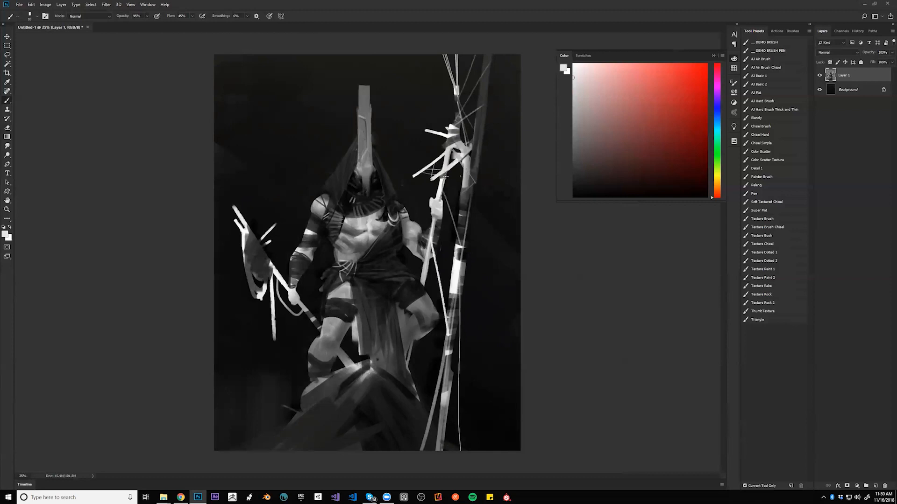
pyautogui.moveTo(455, 165); pyautogui.dragTo(462, 233)
pyautogui.moveTo(439, 269); pyautogui.dragTo(452, 265)
pyautogui.moveTo(268, 302)
pyautogui.mouseDown()
pyautogui.moveTo(281, 287)
pyautogui.moveTo(302, 322)
pyautogui.moveTo(280, 312)
pyautogui.moveTo(307, 314)
pyautogui.mouseUp()
pyautogui.hotkey('ctrl', 'z')
# Darken the area beside the lowered weapon's shaft above the hand with a larger black brush.
pyautogui.press(']')
pyautogui.press(']')
pyautogui.press(']')
pyautogui.press(']')
pyautogui.press('d')
pyautogui.moveTo(273, 271); pyautogui.dragTo(283, 283)
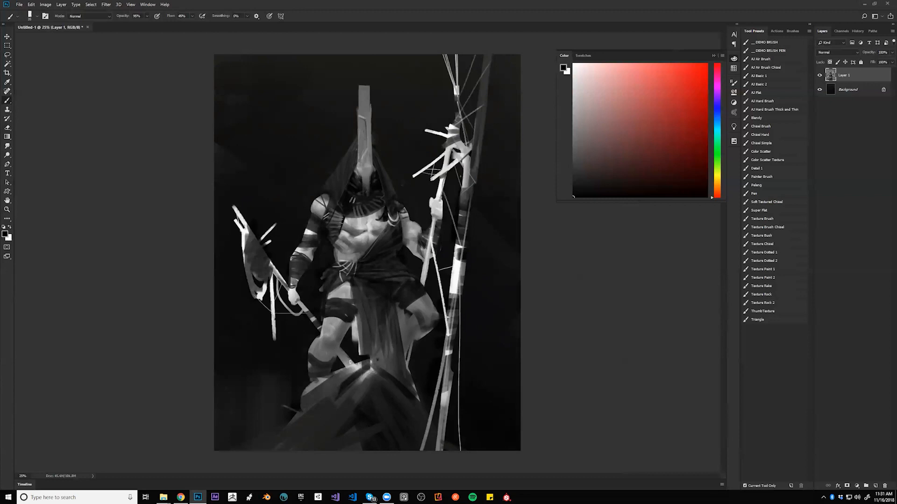
# Extend the lowered weapon's shaft in sampled gray across the rock base to the lower canvas edge, flipping the canvas horizontally midway.
pyautogui.keyDown('alt'); pyautogui.click(304, 322); pyautogui.keyUp('alt')
pyautogui.moveTo(318, 323); pyautogui.dragTo(396, 419)
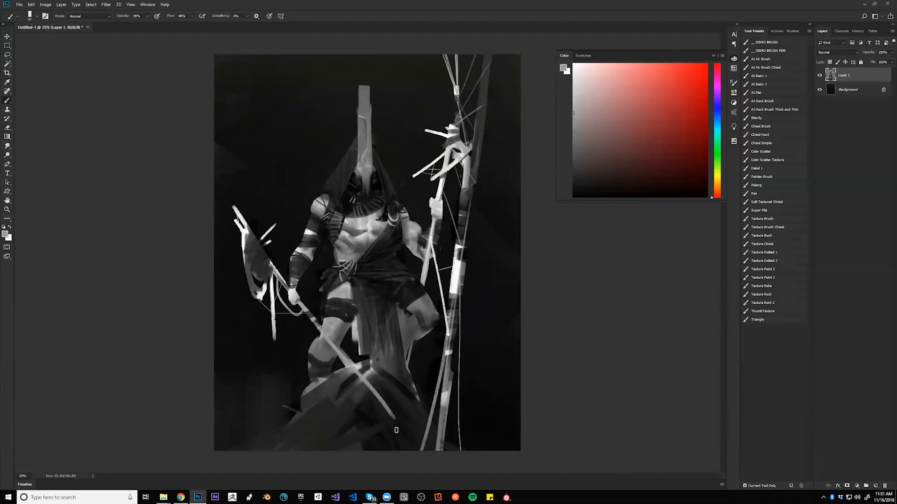
pyautogui.hotkey('ctrl', 'shift', 'h')
pyautogui.moveTo(406, 344); pyautogui.dragTo(304, 459)
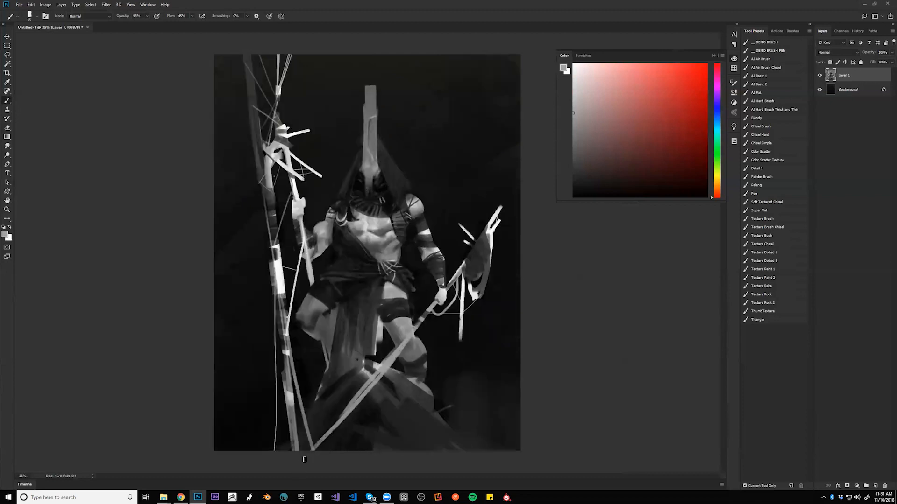
pyautogui.moveTo(371, 382)
pyautogui.mouseDown()
pyautogui.moveTo(289, 467)
pyautogui.moveTo(368, 387)
pyautogui.mouseUp()
pyautogui.press('d')
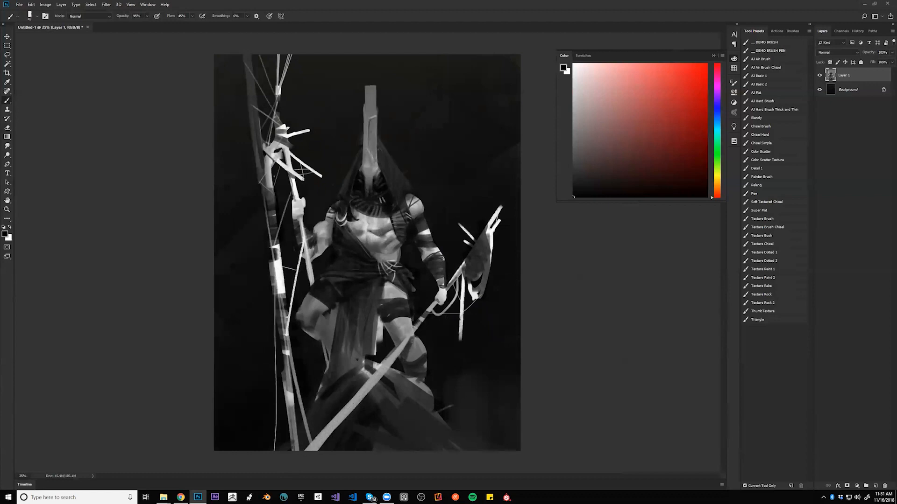
# Examine the whole composition at a reduced view size and in its original orientation.
pyautogui.press('z')
pyautogui.keyDown('alt'); pyautogui.click(405, 390); pyautogui.keyUp('alt')
pyautogui.keyDown('alt'); pyautogui.click(405, 393); pyautogui.keyUp('alt')
pyautogui.keyDown('alt'); pyautogui.click(405, 393); pyautogui.keyUp('alt')
pyautogui.press('b')
pyautogui.hotkey('ctrl', '=')
pyautogui.hotkey('ctrl', '=')
pyautogui.hotkey('ctrl', '=')
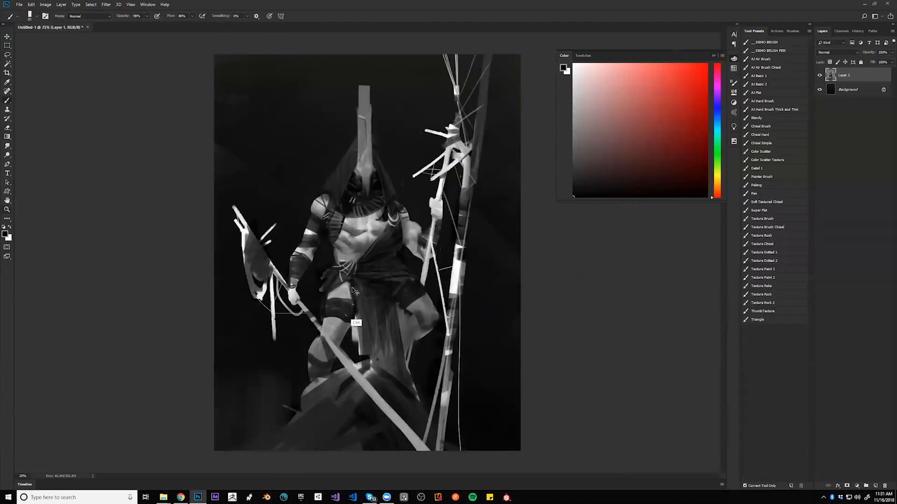
# Switch to Chrome and search Google for "cape town to lax".
pyautogui.click(181, 497)
pyautogui.tripleClick(195, 54)
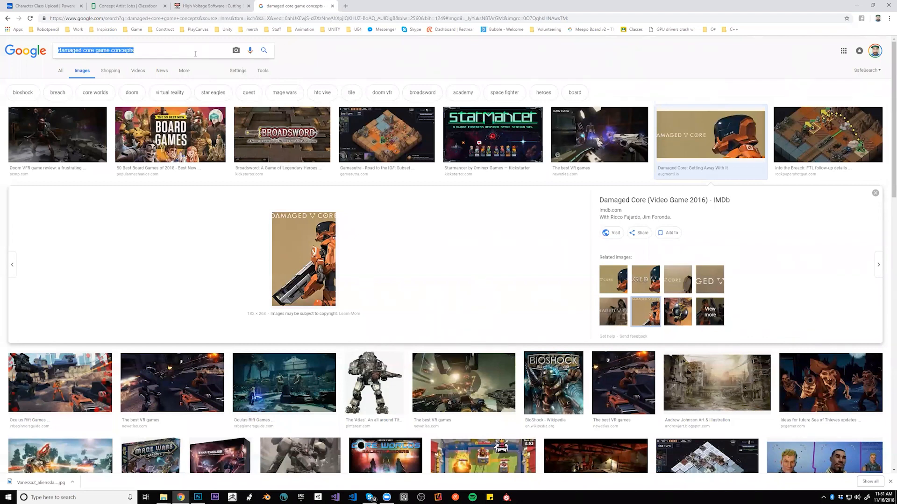
pyautogui.click(61, 71)
pyautogui.tripleClick(104, 53)
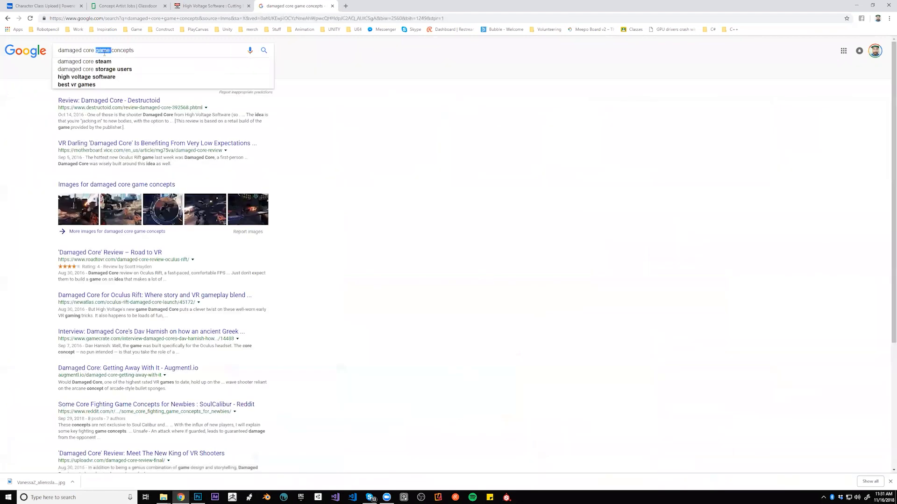
pyautogui.write('cape t')
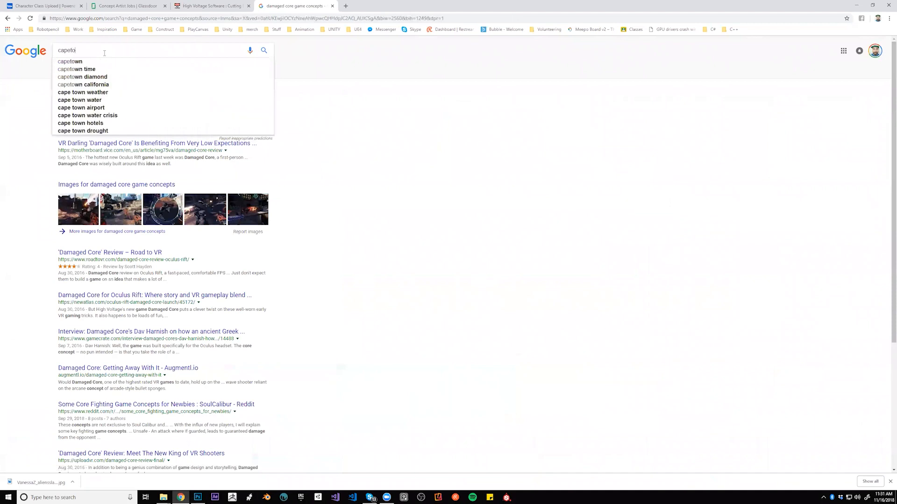
pyautogui.write('own to lax')
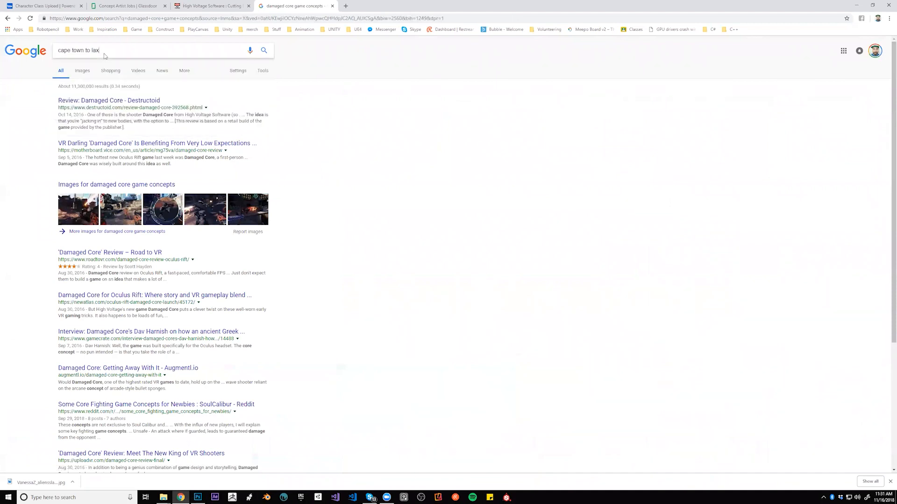
pyautogui.press('Return')
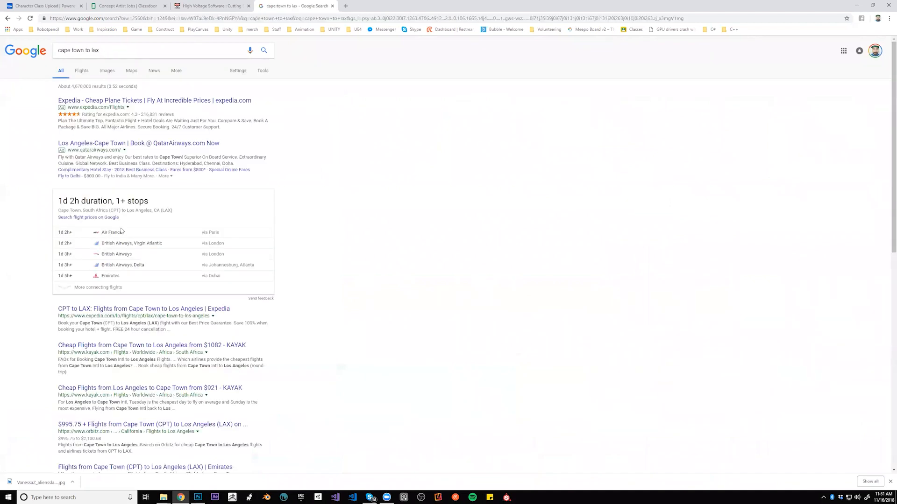
# Open Expedia's flight search from the results and set departing to 09/21/2019 and returning to 09/28/2019.
pyautogui.click(176, 102)
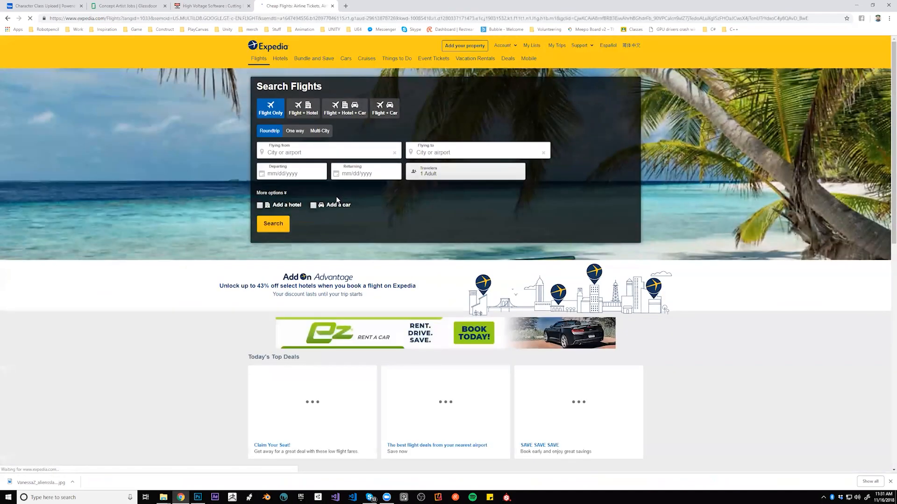
pyautogui.click(285, 173)
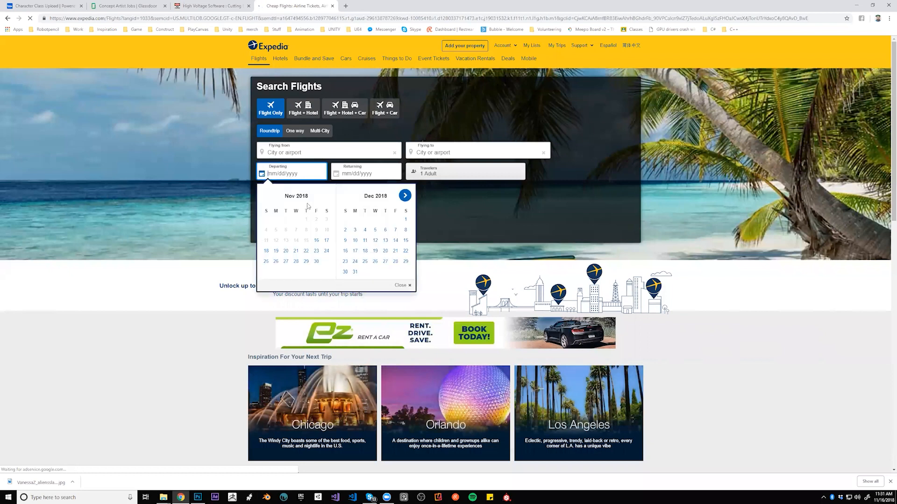
pyautogui.click(405, 195)
pyautogui.click(405, 196)
pyautogui.click(405, 195)
pyautogui.click(405, 196)
pyautogui.click(405, 195)
pyautogui.click(404, 196)
pyautogui.click(404, 195)
pyautogui.click(405, 195)
pyautogui.click(404, 196)
pyautogui.click(404, 196)
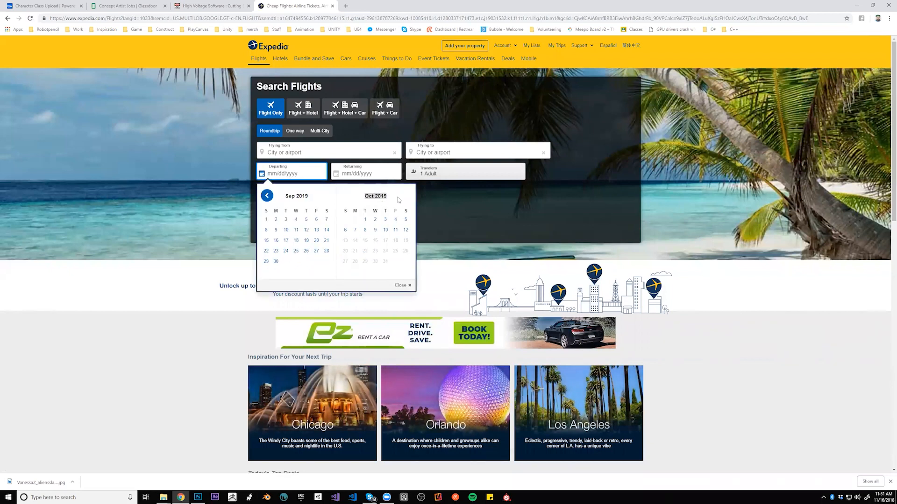
pyautogui.click(267, 198)
pyautogui.click(404, 196)
pyautogui.click(327, 240)
pyautogui.click(382, 177)
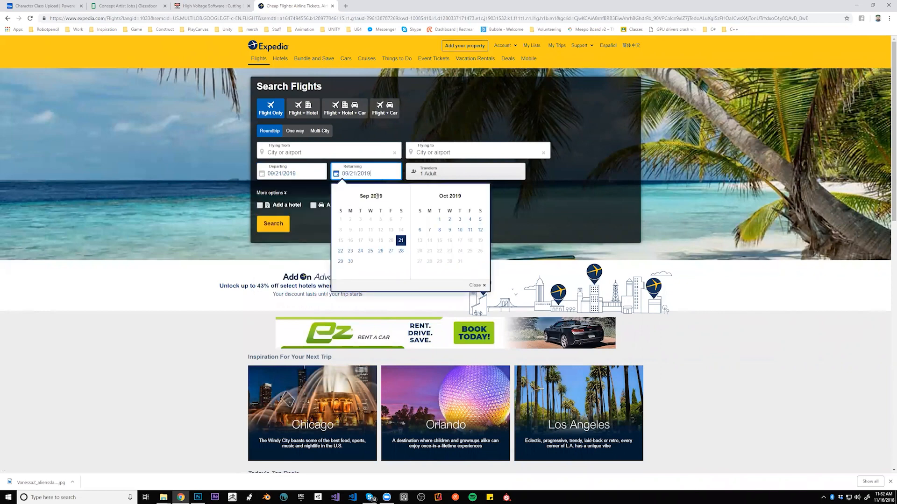
pyautogui.click(403, 253)
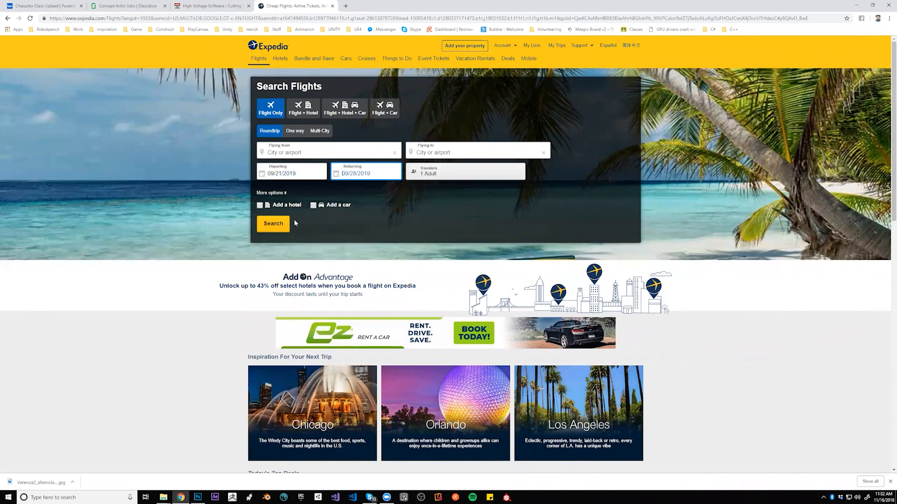
# Search roundtrip flights from Cape Town (CPT) to Los Angeles (LAX) and review the listed fares.
pyautogui.click(366, 152)
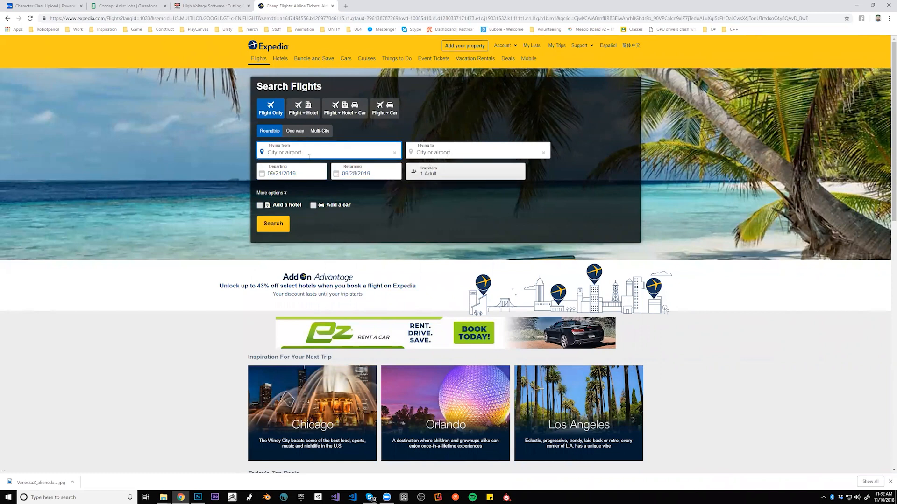
pyautogui.write('cape')
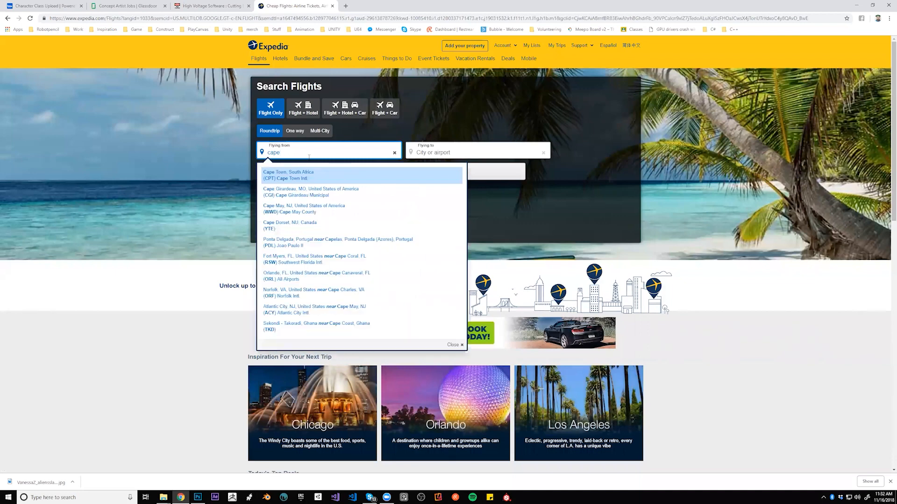
pyautogui.click(308, 176)
pyautogui.click(444, 152)
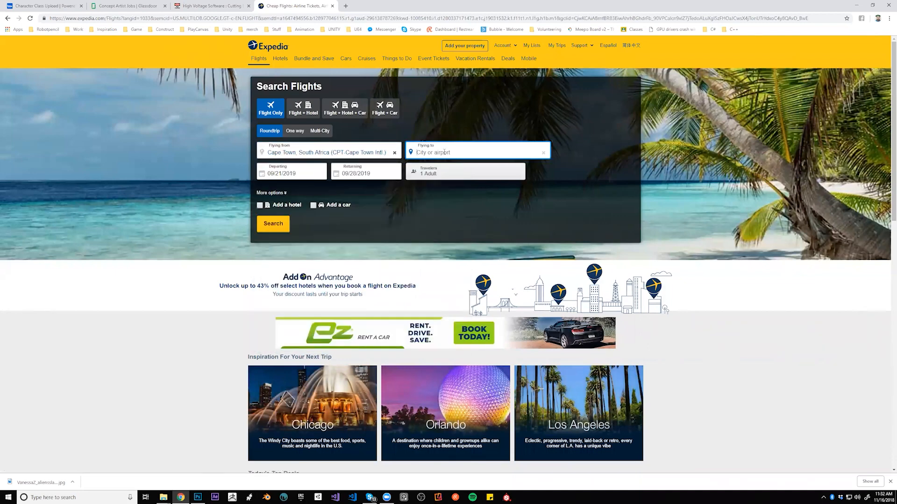
pyautogui.write('lax')
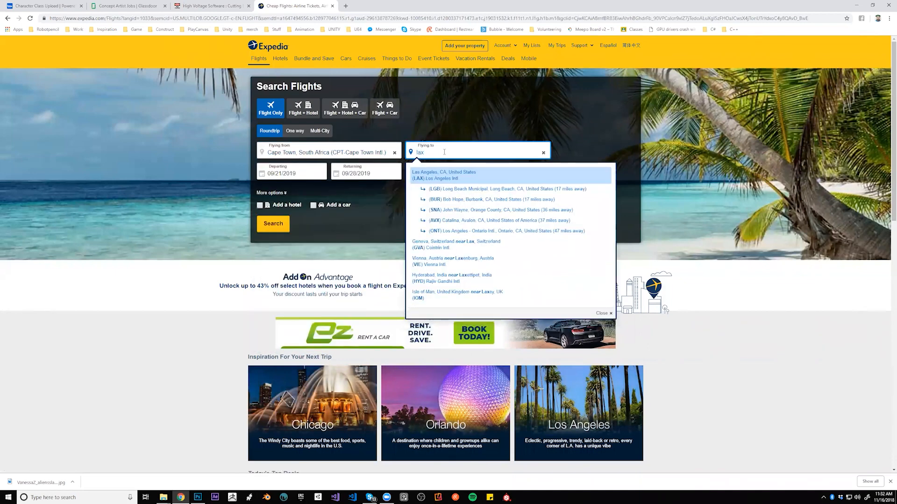
pyautogui.click(444, 175)
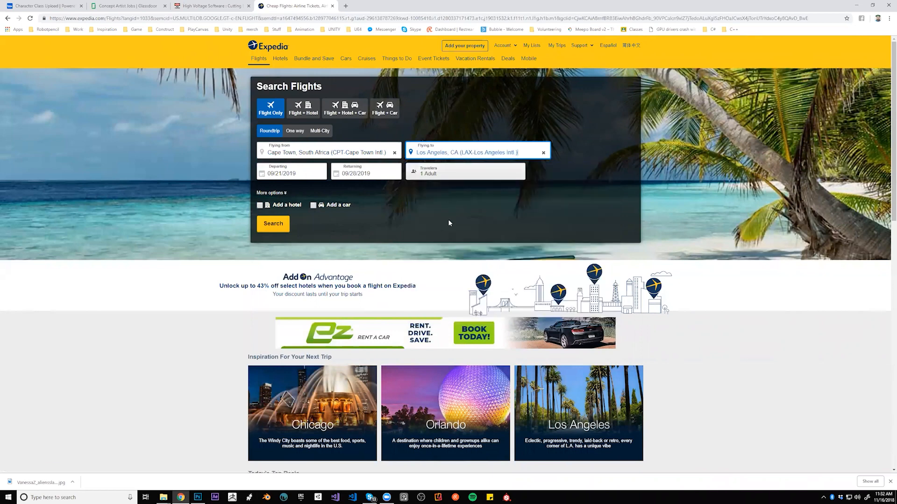
pyautogui.click(286, 228)
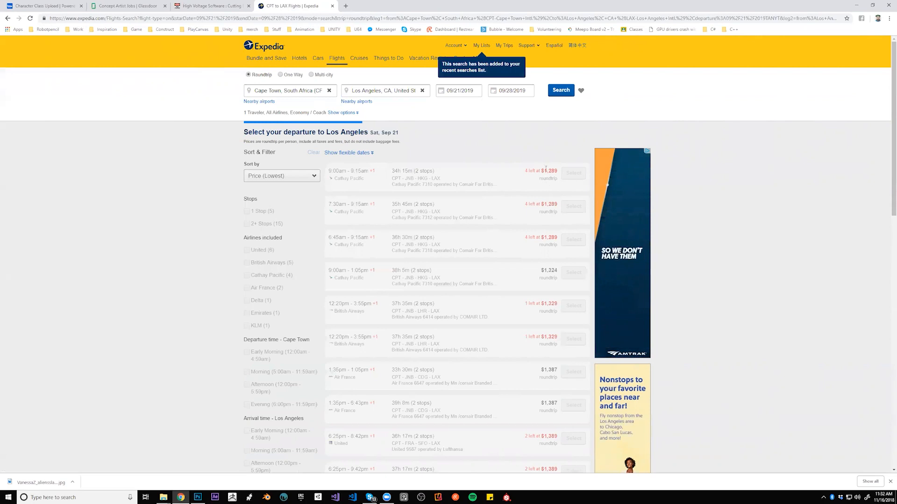
pyautogui.moveTo(545, 170); pyautogui.dragTo(557, 171)
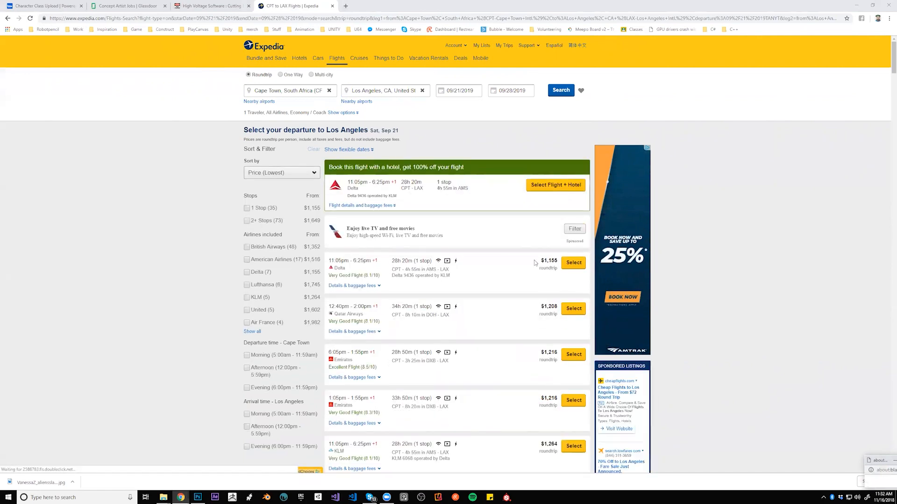
pyautogui.scroll(-1, 535, 263)
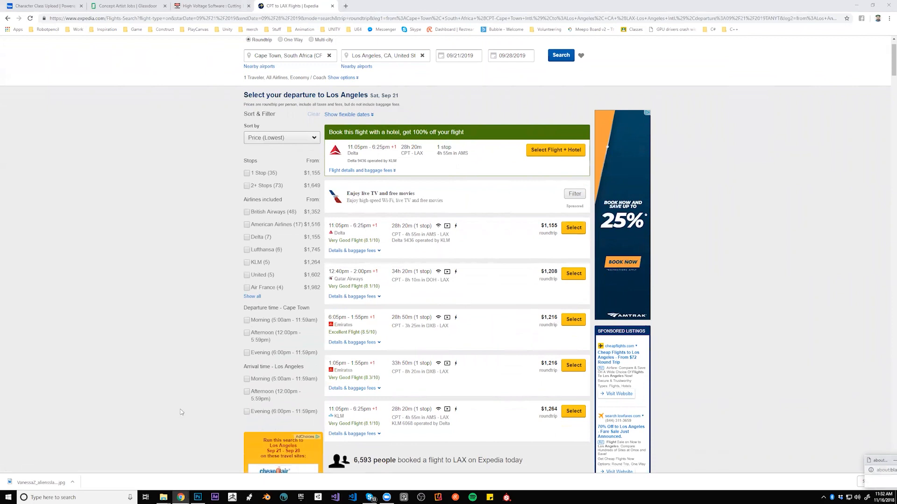
# Search the computer for the Calculator app and open it.
pyautogui.moveTo(162, 496)
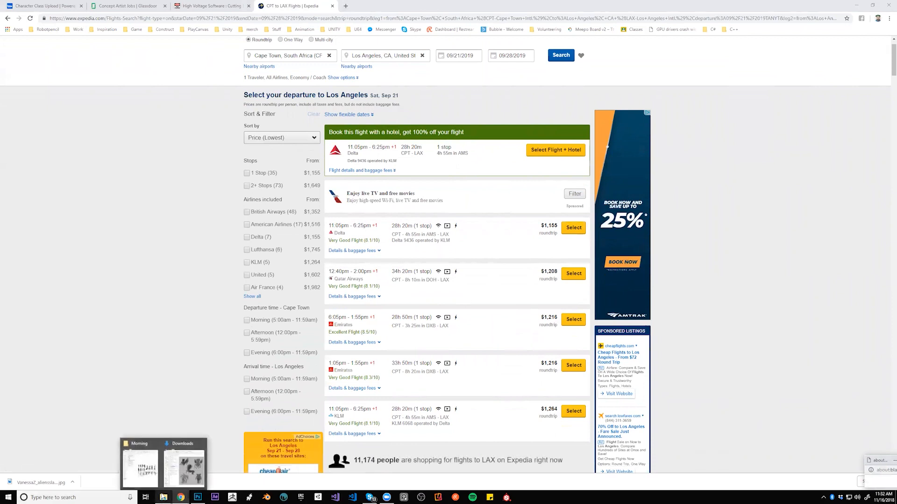
pyautogui.click(74, 496)
pyautogui.write('a')
pyautogui.tripleClick(60, 496)
pyautogui.write('calc')
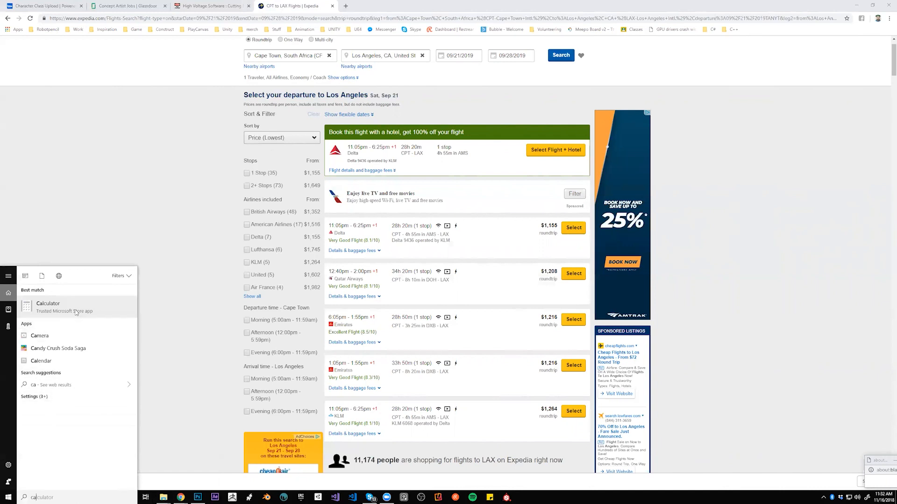
pyautogui.press('Return')
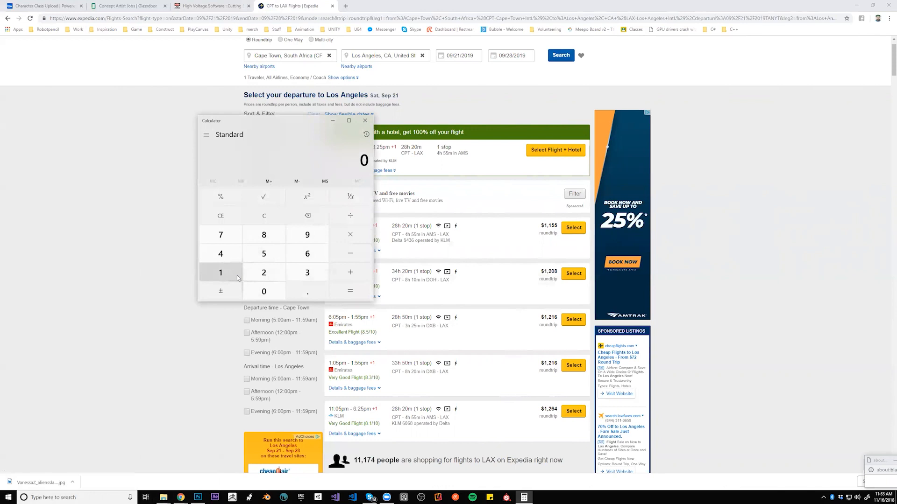
# Calculate 1300 divided by 12.
pyautogui.click(237, 275)
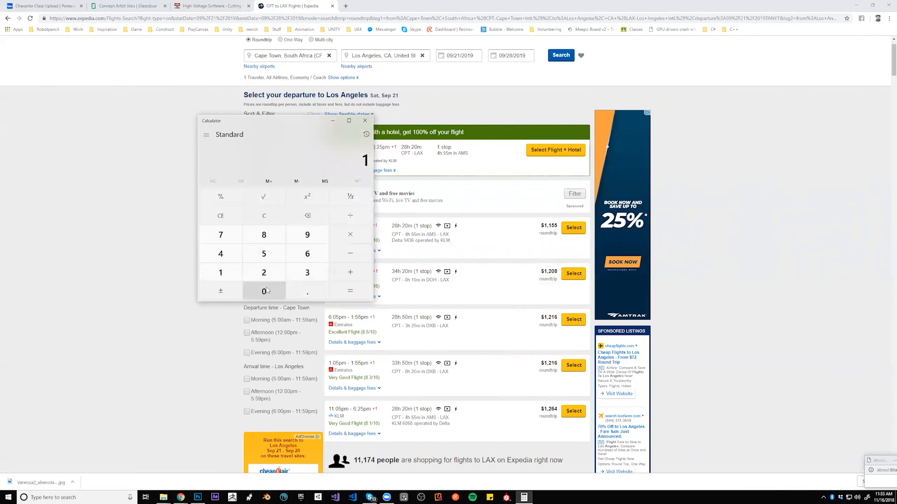
pyautogui.click(264, 291)
pyautogui.click(265, 291)
pyautogui.click(264, 291)
pyautogui.click(309, 217)
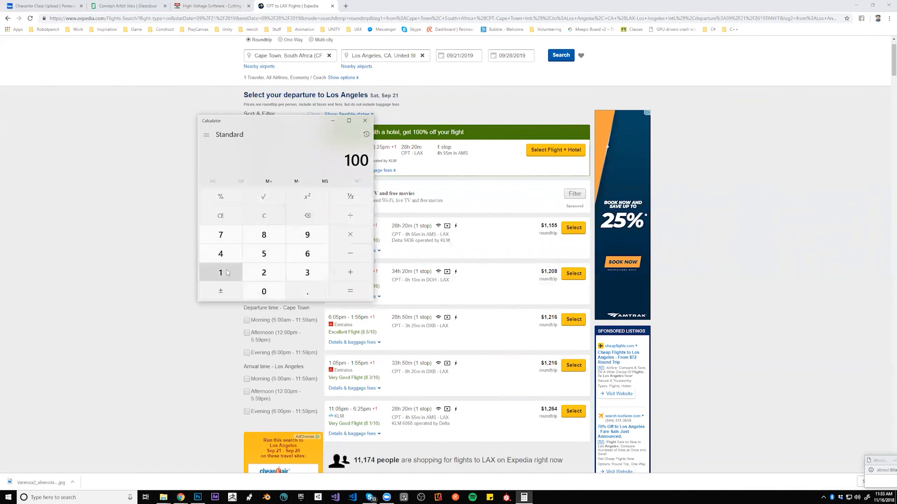
pyautogui.click(311, 218)
pyautogui.click(311, 219)
pyautogui.click(308, 272)
pyautogui.doubleClick(263, 291)
pyautogui.click(356, 222)
pyautogui.click(221, 272)
pyautogui.click(264, 273)
pyautogui.click(368, 292)
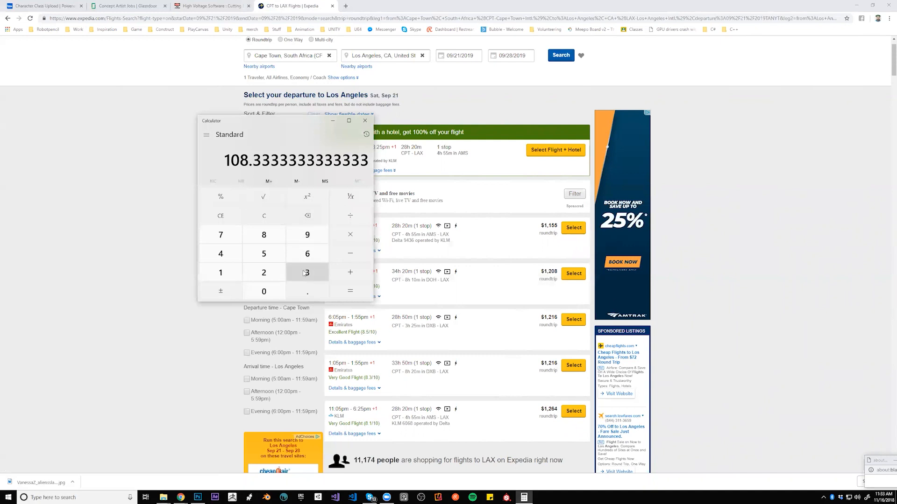
# Divide the monthly result by 4 and multiply the quotient by 2.
pyautogui.click(366, 218)
pyautogui.click(221, 253)
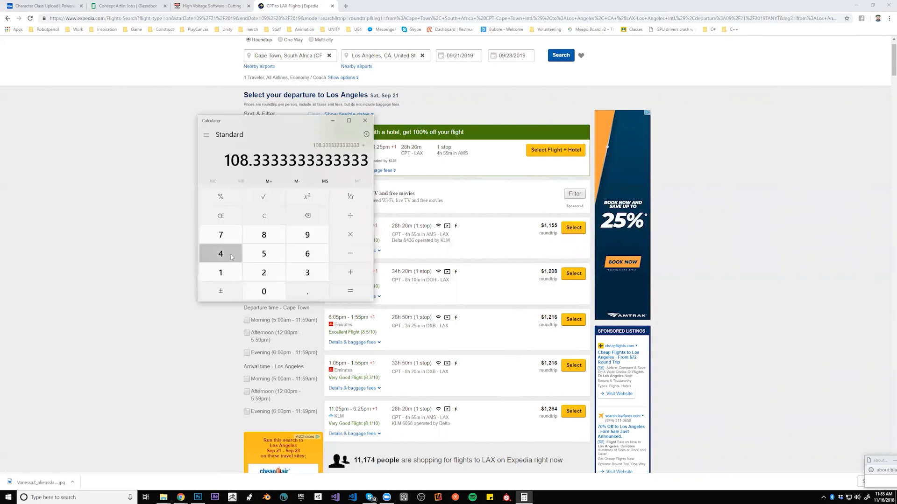
pyautogui.click(341, 295)
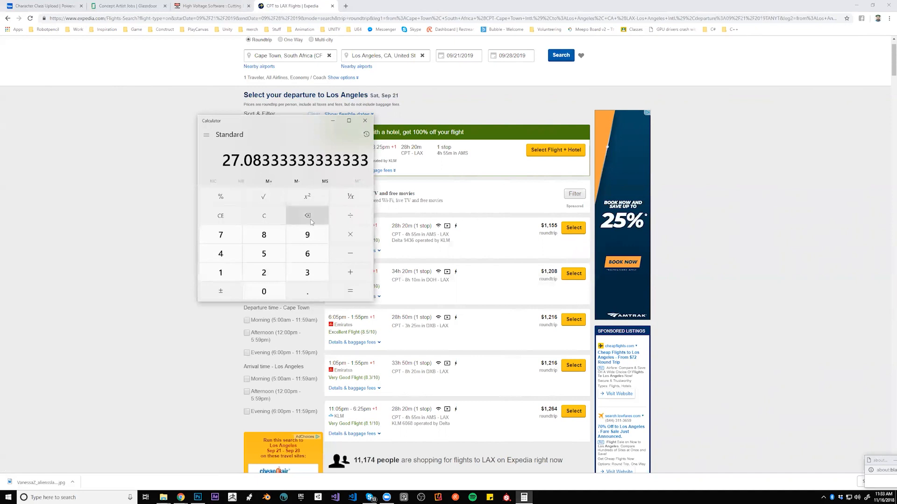
pyautogui.click(336, 234)
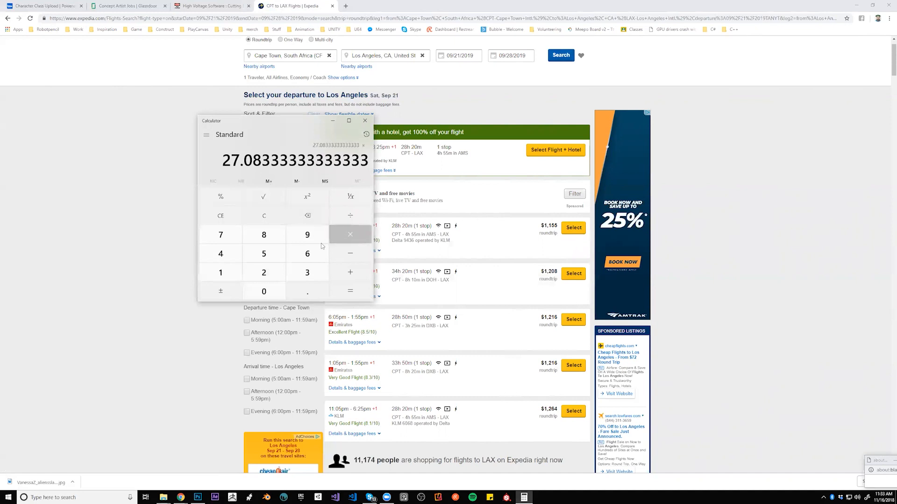
pyautogui.click(264, 272)
pyautogui.click(350, 291)
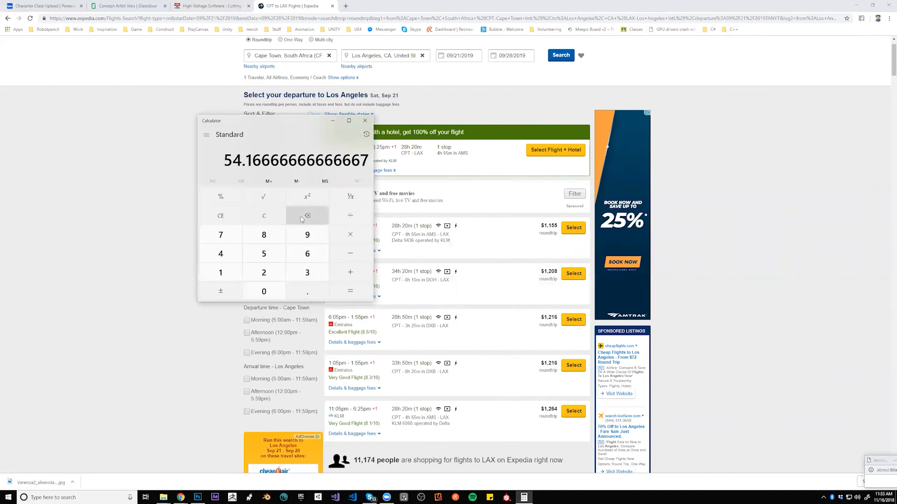
pyautogui.click(260, 218)
pyautogui.click(307, 254)
pyautogui.click(264, 291)
pyautogui.click(353, 236)
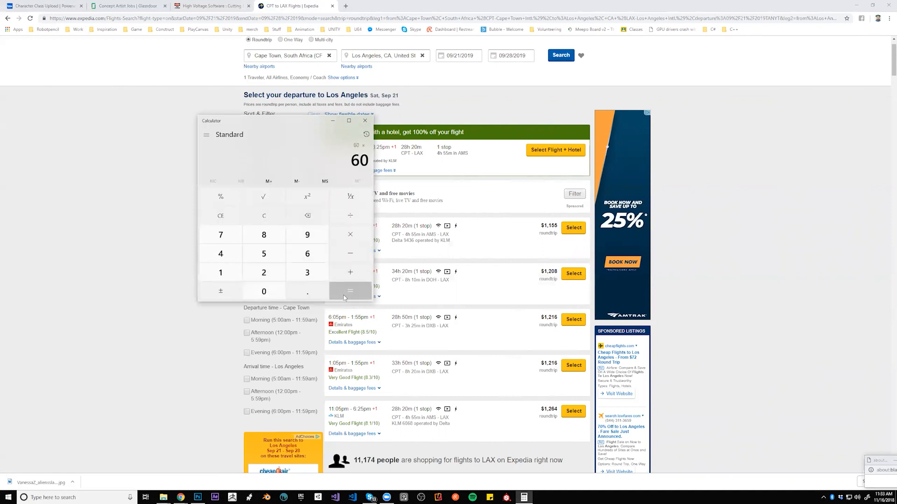
pyautogui.click(265, 217)
# Calculate 1300 divided by 60 and divide that quotient by 6.
pyautogui.click(220, 272)
pyautogui.click(308, 272)
pyautogui.click(280, 288)
pyautogui.click(280, 288)
pyautogui.click(351, 215)
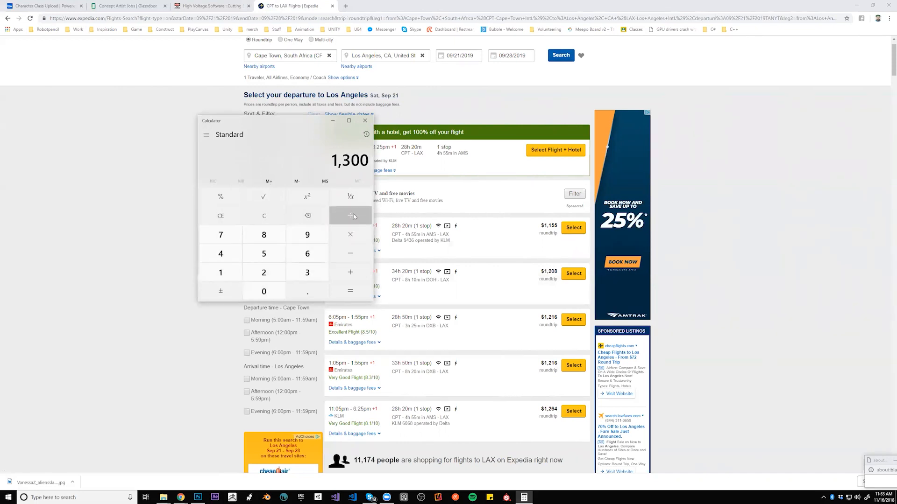
pyautogui.click(307, 253)
pyautogui.click(263, 291)
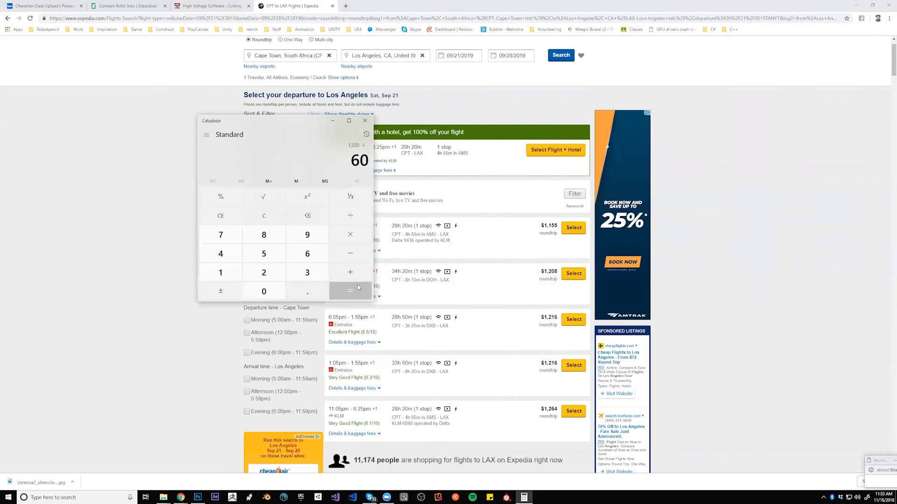
pyautogui.click(350, 291)
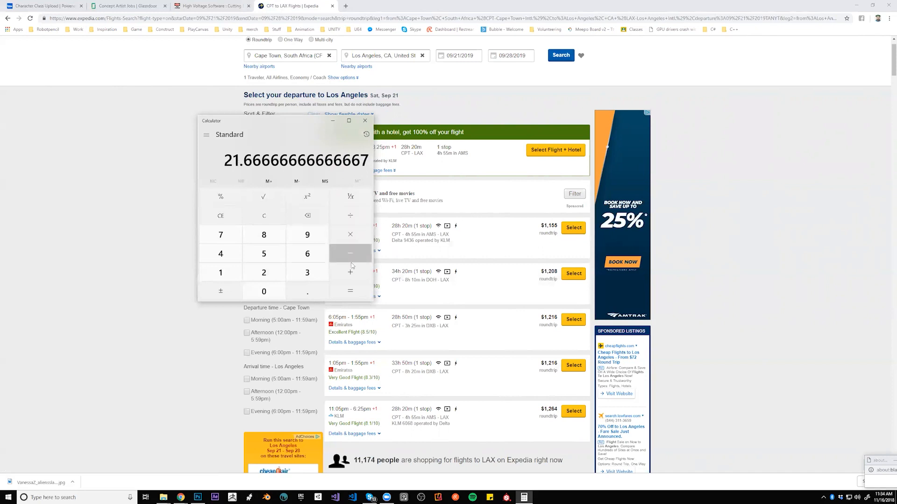
pyautogui.click(351, 237)
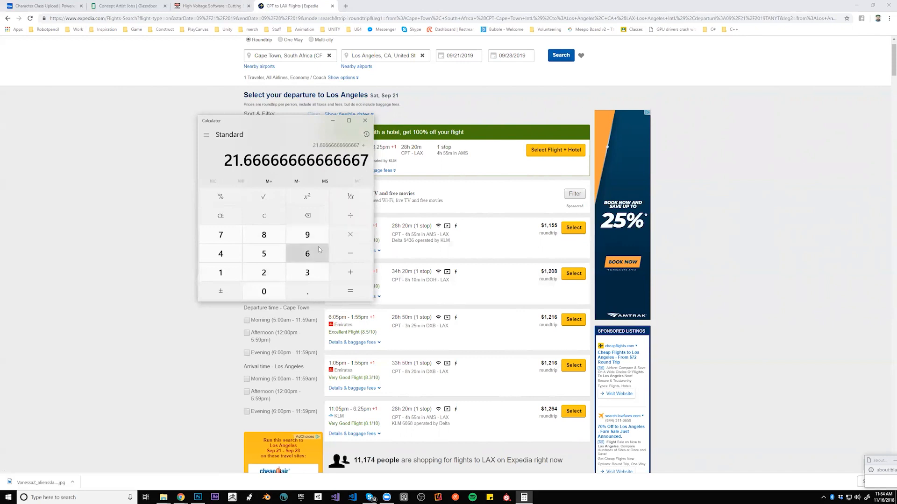
pyautogui.click(308, 253)
pyautogui.click(348, 290)
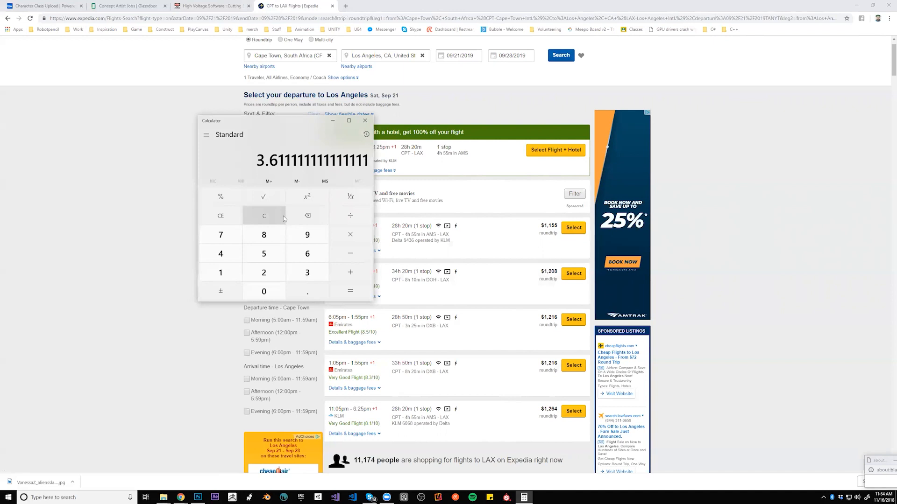
# Bring the stray about:blank pop-up window fully into view and close it.
pyautogui.click(886, 465)
pyautogui.moveTo(880, 462); pyautogui.dragTo(687, 389)
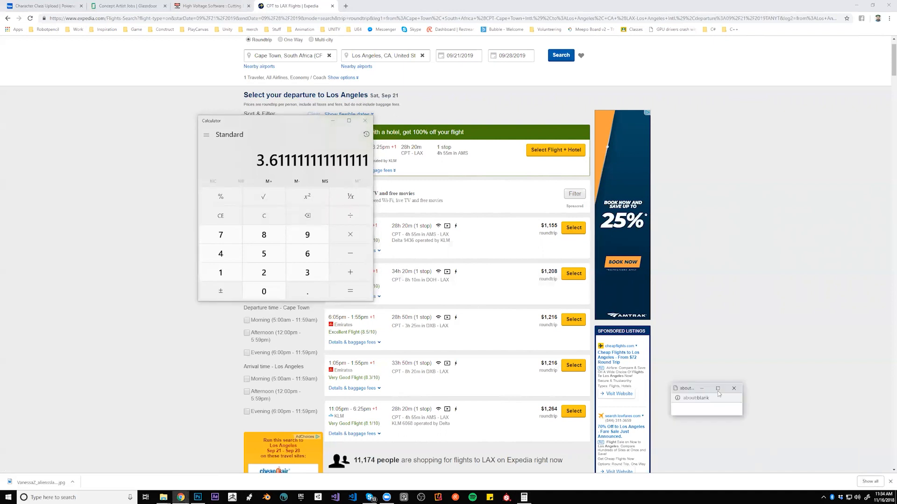
pyautogui.click(734, 389)
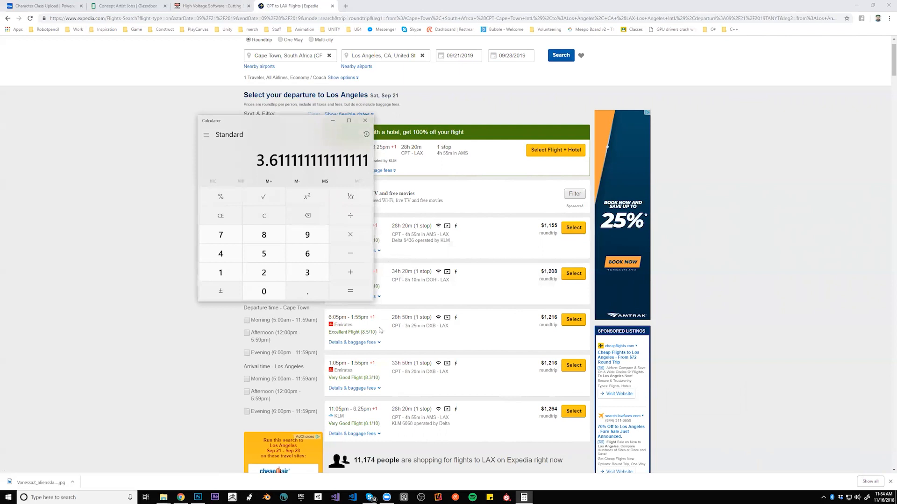
# Switch to Photoshop, mirror the warrior painting horizontally and reset the brush colours to the default black and white.
pyautogui.click(198, 497)
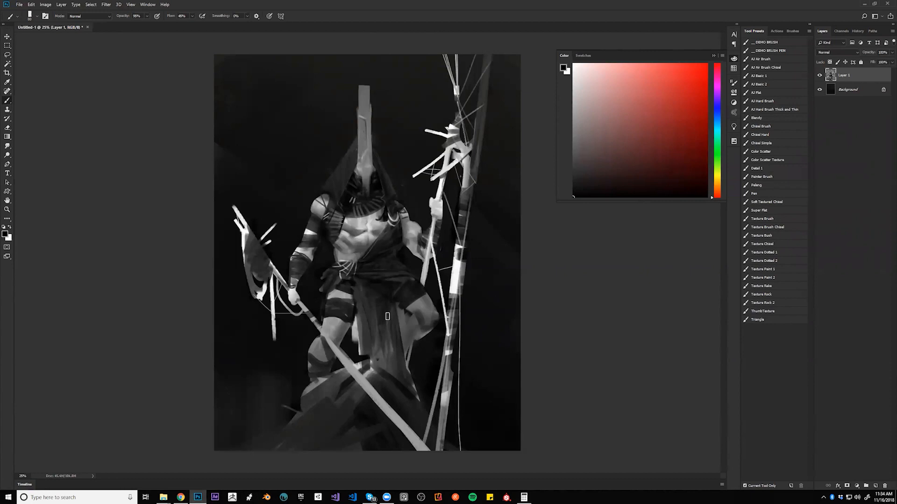
pyautogui.keyDown('alt'); pyautogui.click(366, 234); pyautogui.keyUp('alt')
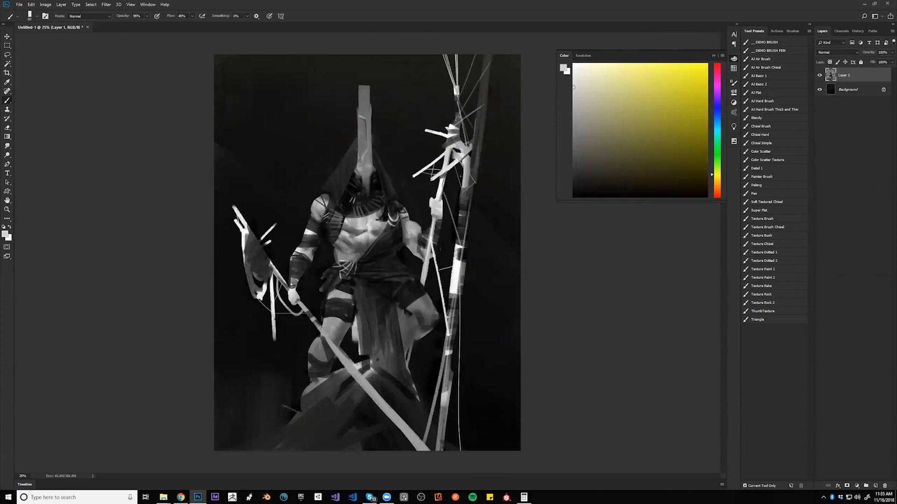
pyautogui.press('r')
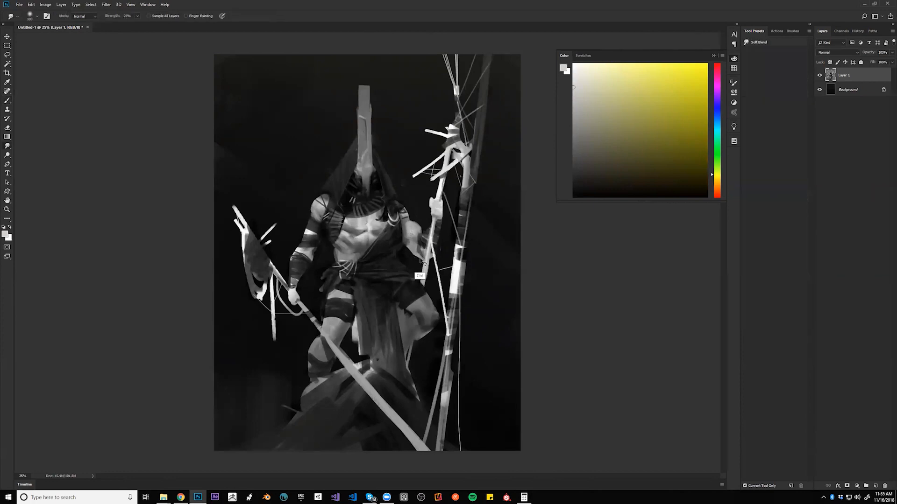
pyautogui.hotkey('ctrl', 'shift', 'h')
pyautogui.press('b')
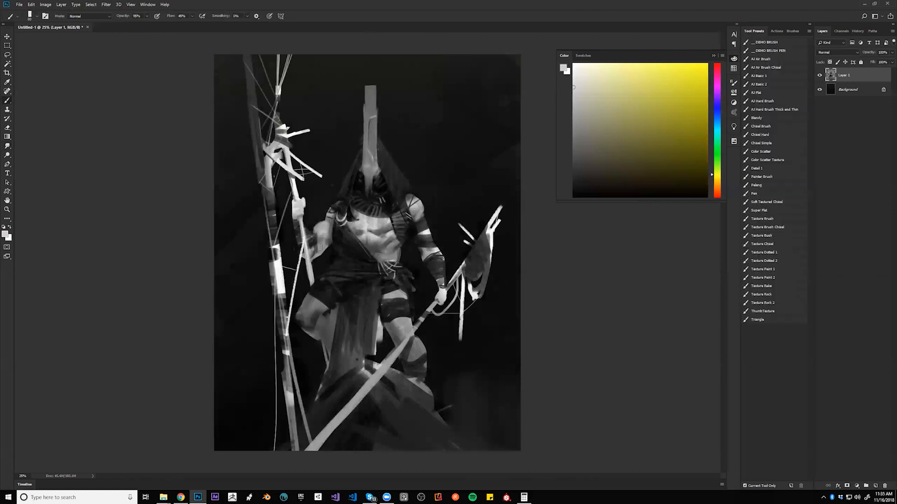
pyautogui.press('d')
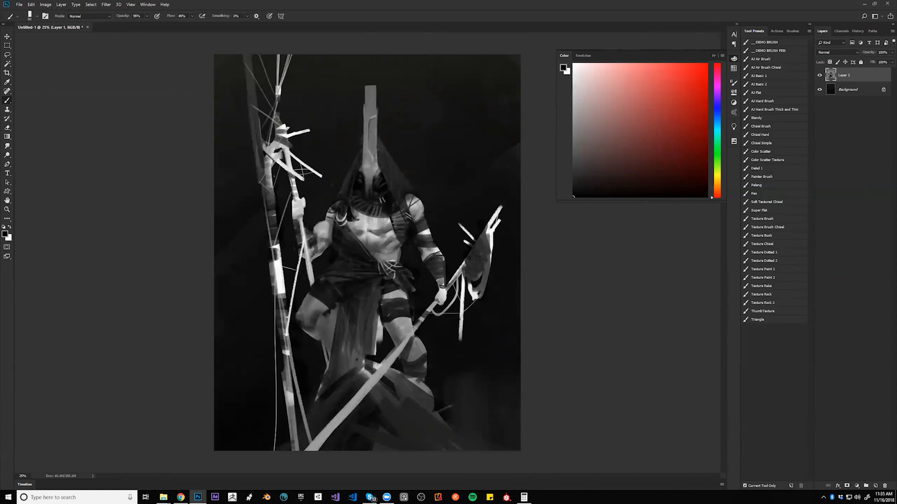
# Paint a dark stroke down the upper chest with a slightly smaller brush and sample the light chest tone.
pyautogui.keyDown('alt'); pyautogui.click(299, 203); pyautogui.keyUp('alt')
pyautogui.press('d')
pyautogui.press('[')
pyautogui.moveTo(368, 218); pyautogui.dragTo(369, 230)
pyautogui.keyDown('alt'); pyautogui.click(368, 221); pyautogui.keyUp('alt')
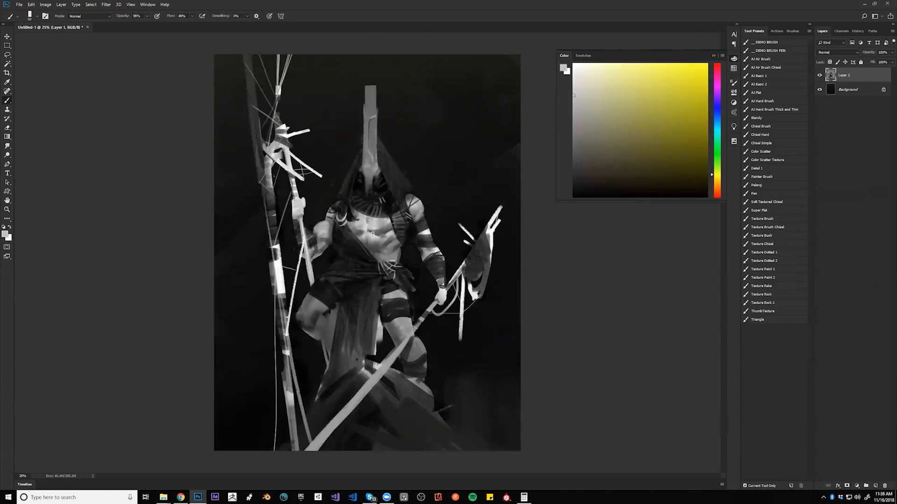
# Flip the canvas horizontally and prepare a very small light grey brush with a tone sampled from the shoulder.
pyautogui.hotkey('ctrl', 'shift', 'h')
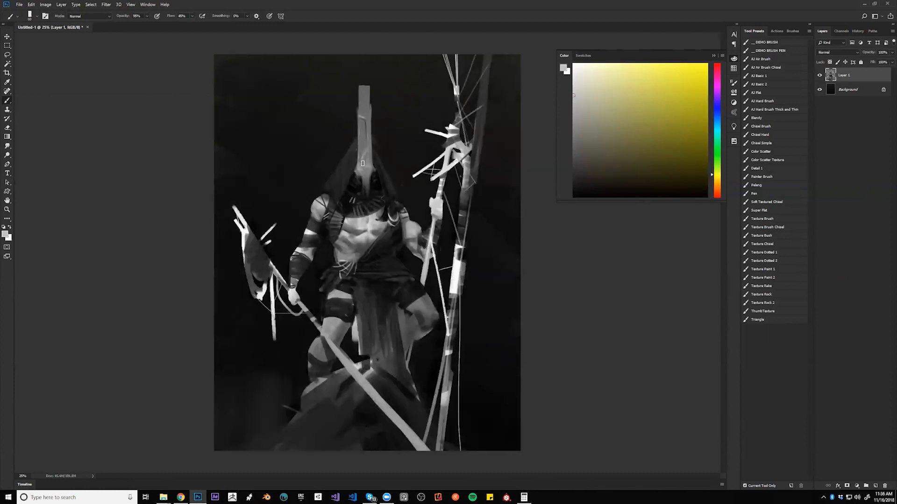
pyautogui.keyDown('alt'); pyautogui.click(329, 197); pyautogui.keyUp('alt')
pyautogui.press('[')
pyautogui.press('[')
pyautogui.press('[')
pyautogui.press('[')
pyautogui.press('[')
pyautogui.press('[')
pyautogui.press('[')
pyautogui.press('[')
pyautogui.press('[')
pyautogui.press('[')
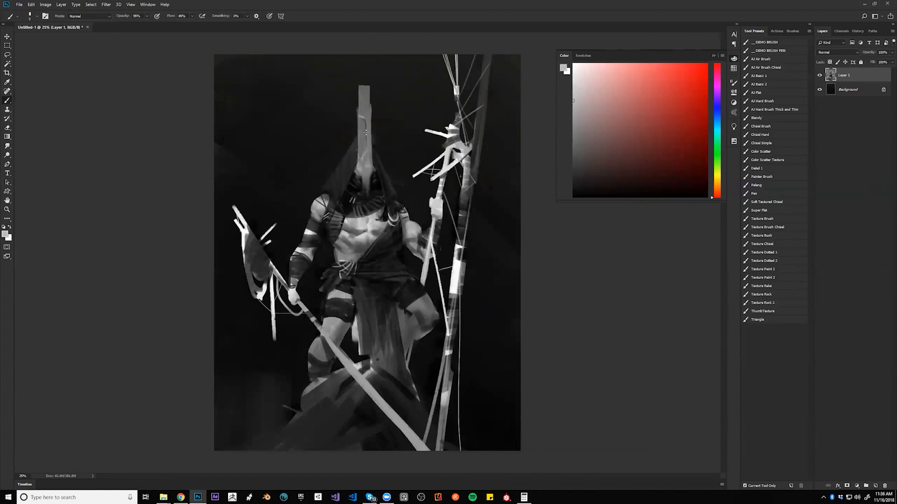
# Paint black shadow strokes on the chest, the upper arm, the forearm wraps and the opposite arm with a larger brush.
pyautogui.press('d')
pyautogui.press(']')
pyautogui.press(']')
pyautogui.press(']')
pyautogui.press(']')
pyautogui.press(']')
pyautogui.press(']')
pyautogui.press(']')
pyautogui.moveTo(354, 217)
pyautogui.mouseDown()
pyautogui.moveTo(339, 238)
pyautogui.moveTo(345, 226)
pyautogui.mouseUp()
pyautogui.moveTo(311, 213); pyautogui.dragTo(314, 215)
pyautogui.moveTo(295, 254); pyautogui.dragTo(312, 257)
pyautogui.moveTo(417, 241)
pyautogui.mouseDown()
pyautogui.moveTo(423, 235)
pyautogui.moveTo(417, 246)
pyautogui.mouseUp()
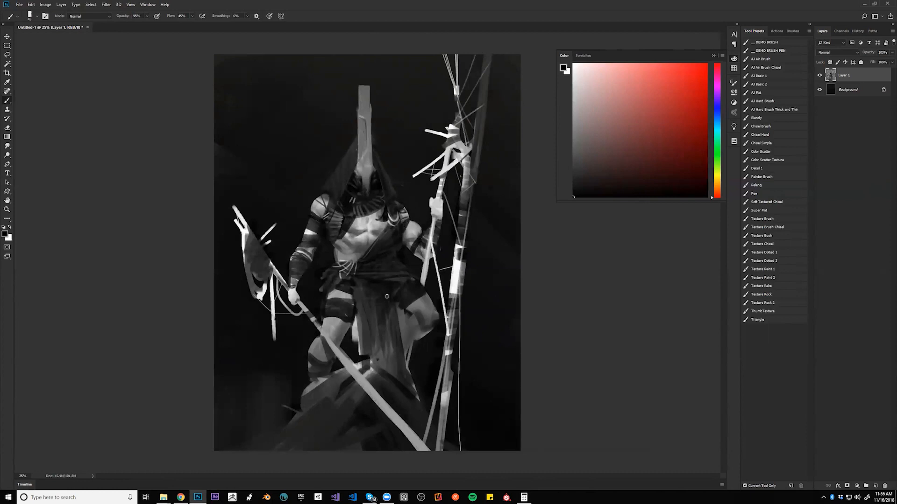
# Touch up the dark area between the torso and the arm with a dark grey brush and the eraser.
pyautogui.press('z')
pyautogui.keyDown('alt'); pyautogui.click(394, 301); pyautogui.keyUp('alt')
pyautogui.click(399, 288)
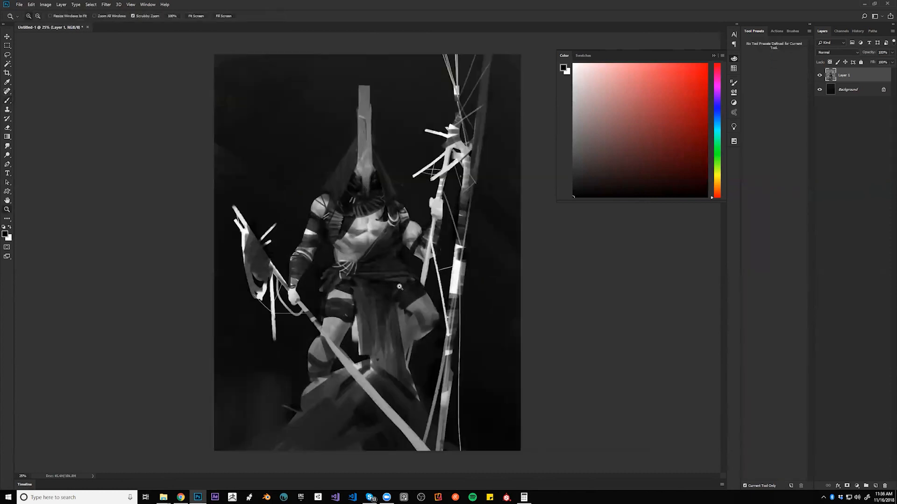
pyautogui.click(399, 286)
pyautogui.press('b')
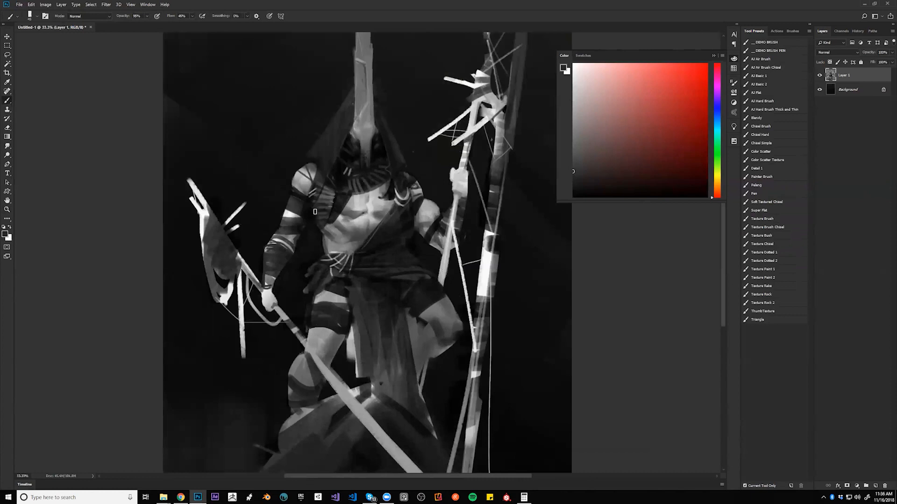
pyautogui.press('e')
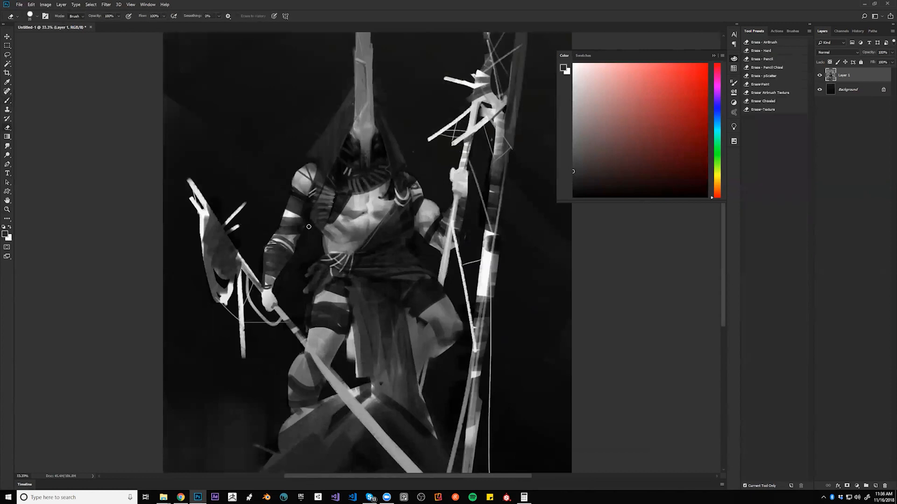
# Mirror the canvas horizontally and check the whole composition at thumbnail size.
pyautogui.press('z')
pyautogui.keyDown('alt'); pyautogui.click(325, 278); pyautogui.keyUp('alt')
pyautogui.keyDown('alt'); pyautogui.click(325, 278); pyautogui.keyUp('alt')
pyautogui.keyDown('alt'); pyautogui.click(325, 278); pyautogui.keyUp('alt')
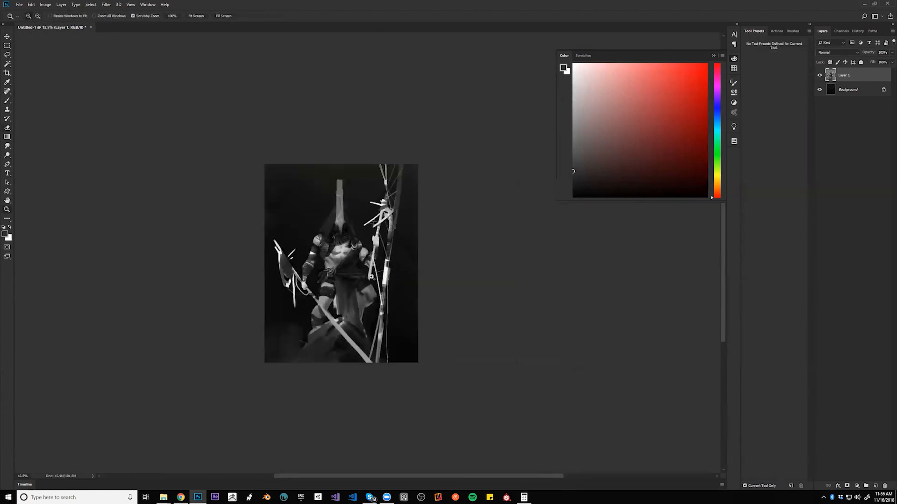
pyautogui.hotkey('ctrl', 'h')
pyautogui.doubleClick(366, 275)
pyautogui.press('b')
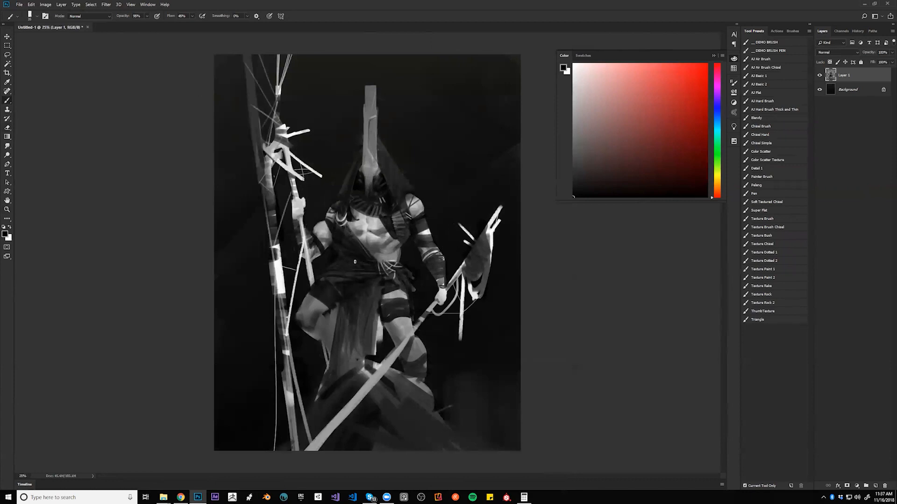
# Darken the shoulder next to the necklace loops, sampling dark tones from that area.
pyautogui.moveTo(333, 217); pyautogui.dragTo(332, 207)
pyautogui.keyDown('alt'); pyautogui.click(342, 208); pyautogui.keyUp('alt')
pyautogui.keyDown('alt'); pyautogui.click(343, 208); pyautogui.keyUp('alt')
pyautogui.press(']')
# Review the figure at thumbnail size and flip the canvas horizontally.
pyautogui.press('z')
pyautogui.keyDown('alt'); pyautogui.click(410, 288); pyautogui.keyUp('alt')
pyautogui.keyDown('alt'); pyautogui.click(410, 289); pyautogui.keyUp('alt')
pyautogui.keyDown('alt'); pyautogui.click(411, 289); pyautogui.keyUp('alt')
pyautogui.hotkey('ctrl', 'shift', 'h')
pyautogui.press('b')
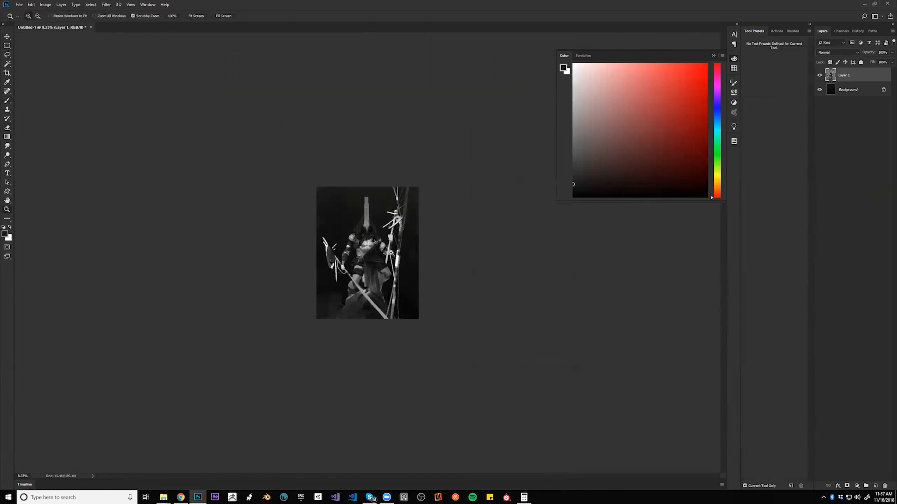
pyautogui.hotkey('ctrl', '+')
pyautogui.hotkey('ctrl', '+')
pyautogui.hotkey('ctrl', '+')
pyautogui.hotkey('ctrl', '+')
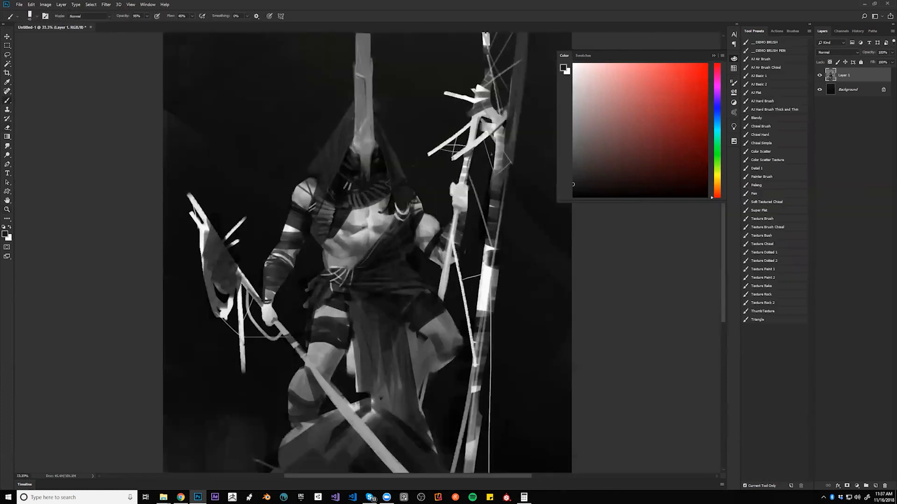
# Paint white highlights on the loops hanging below the shoulder and darken the chest and sash with black.
pyautogui.press('x')
pyautogui.press(']')
pyautogui.press(']')
pyautogui.press(']')
pyautogui.press(']')
pyautogui.moveTo(399, 217); pyautogui.dragTo(406, 221)
pyautogui.press('x')
pyautogui.moveTo(373, 204)
pyautogui.mouseDown()
pyautogui.moveTo(384, 209)
pyautogui.moveTo(384, 256)
pyautogui.mouseUp()
pyautogui.press('z')
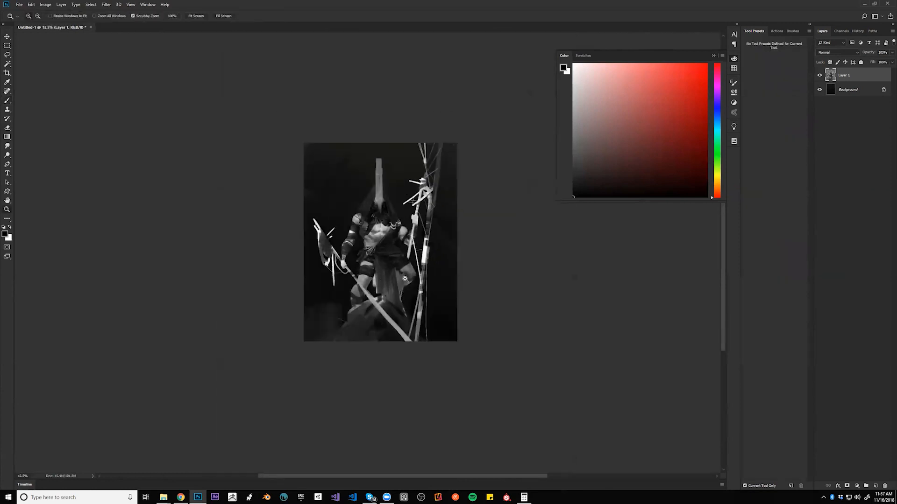
pyautogui.click(402, 247)
pyautogui.click(402, 248)
pyautogui.click(401, 247)
pyautogui.press('b')
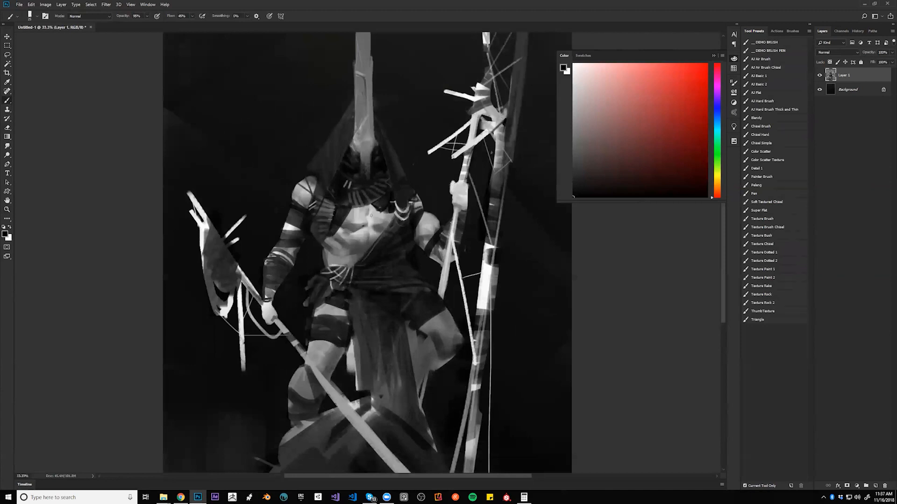
# Rework the chest and the waist cloth over the raised thigh with sampled greys and black, and flip the canvas.
pyautogui.keyDown('alt'); pyautogui.click(370, 218); pyautogui.keyUp('alt')
pyautogui.press('z')
pyautogui.keyDown('alt'); pyautogui.click(368, 276); pyautogui.keyUp('alt')
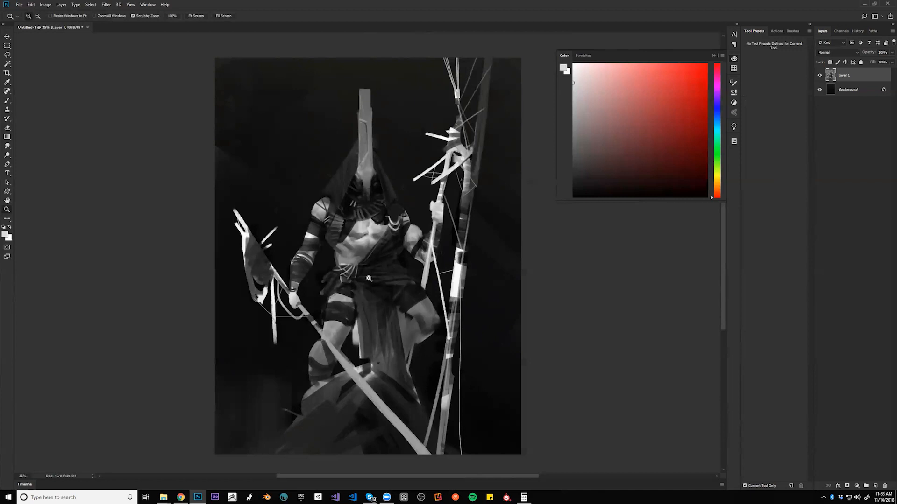
pyautogui.press('b')
pyautogui.keyDown('alt'); pyautogui.click(398, 280); pyautogui.keyUp('alt')
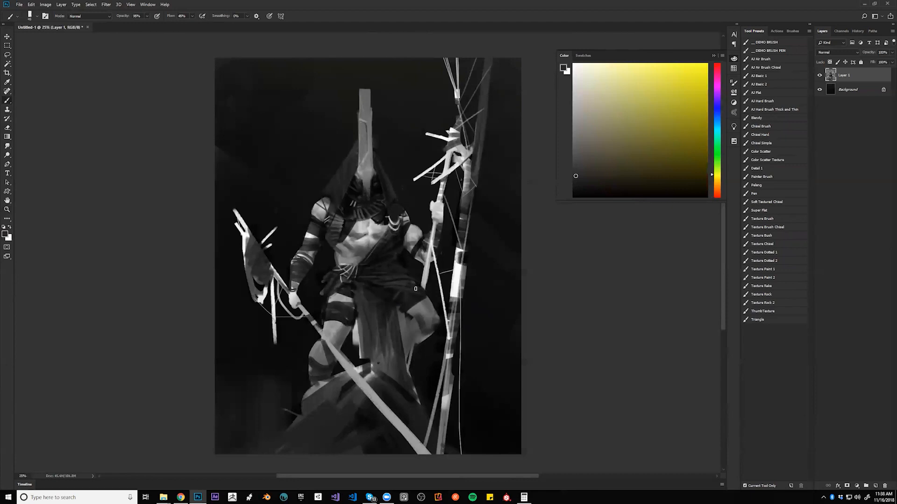
pyautogui.press('d')
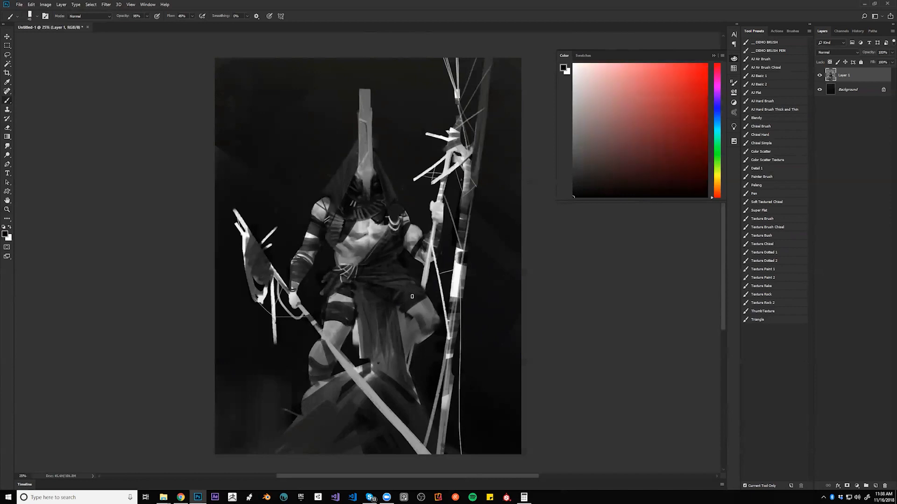
pyautogui.hotkey('ctrl', 'f')
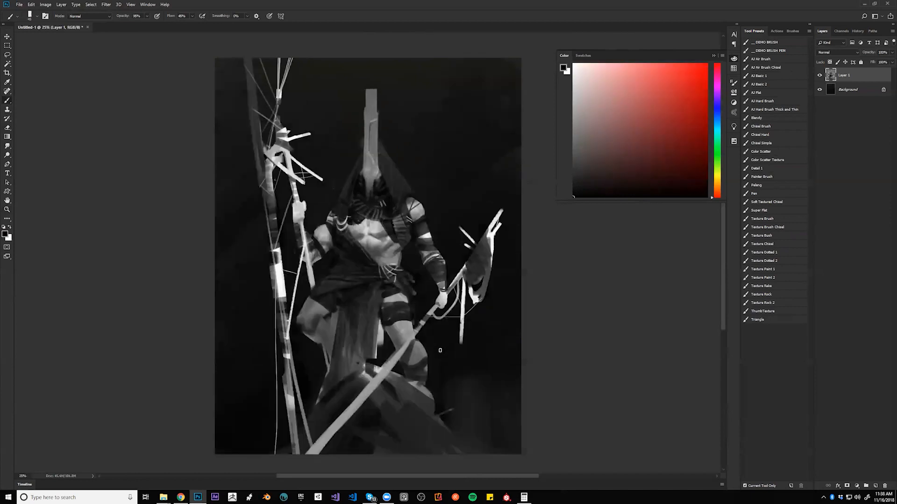
pyautogui.press('e')
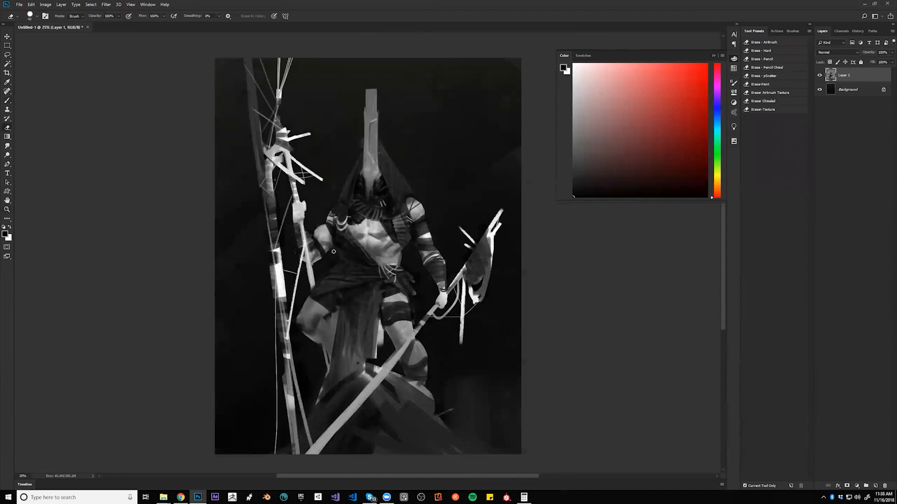
pyautogui.press('b')
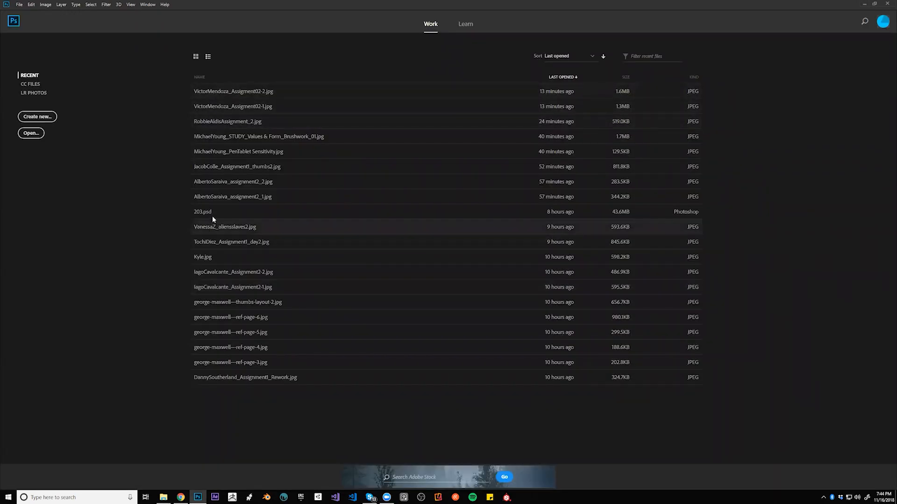
# Open 203.psd, flip the canvas horizontally and display it in full-screen mode with the brush ready.
pyautogui.click(209, 213)
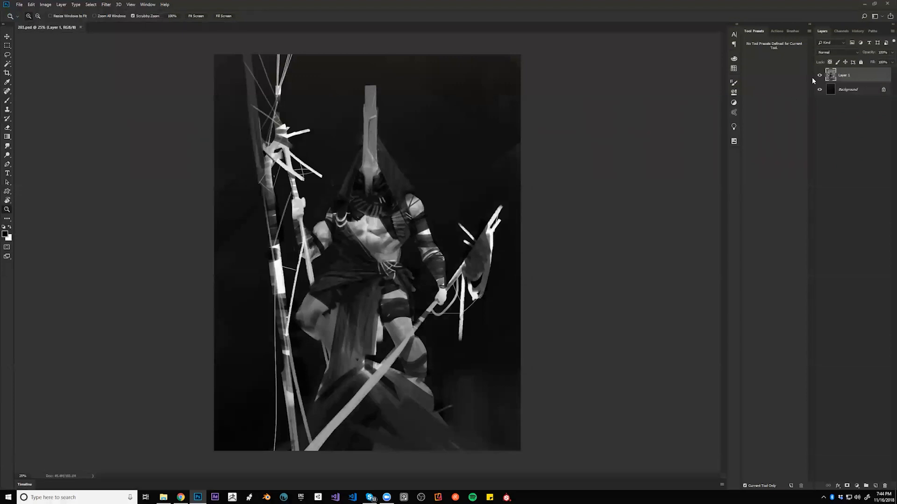
pyautogui.click(819, 75)
pyautogui.hotkey('ctrl', 'f')
pyautogui.press('b')
pyautogui.press('f')
pyautogui.moveTo(409, 279); pyautogui.dragTo(488, 237)
# Paint vertical fold strokes along the edge of the hanging loincloth, using a grey sampled from the cloth.
pyautogui.press(']')
pyautogui.moveTo(431, 283)
pyautogui.mouseDown()
pyautogui.moveTo(435, 266)
pyautogui.moveTo(436, 307)
pyautogui.moveTo(435, 265)
pyautogui.moveTo(435, 296)
pyautogui.mouseUp()
pyautogui.keyDown('alt'); pyautogui.click(439, 281); pyautogui.keyUp('alt')
pyautogui.press('[')
pyautogui.moveTo(434, 247); pyautogui.dragTo(436, 304)
pyautogui.moveTo(432, 249)
pyautogui.mouseDown()
pyautogui.moveTo(435, 273)
pyautogui.moveTo(433, 240)
pyautogui.moveTo(439, 257)
pyautogui.mouseUp()
# Shade the cloth just below the waist sash with a larger brush and flip the canvas horizontally.
pyautogui.keyDown('alt'); pyautogui.click(432, 241); pyautogui.keyUp('alt')
pyautogui.press(']')
pyautogui.press(']')
pyautogui.press(']')
pyautogui.press(']')
pyautogui.press(']')
pyautogui.press(']')
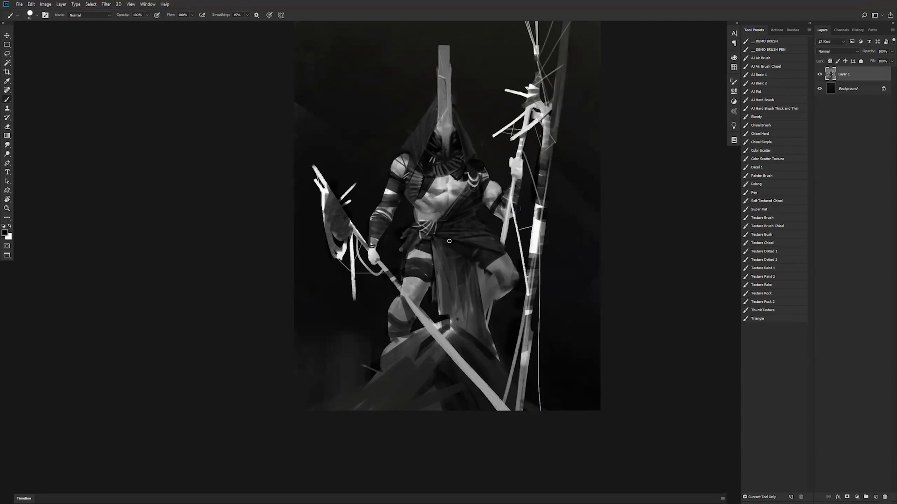
pyautogui.press(']')
pyautogui.moveTo(443, 244)
pyautogui.mouseDown()
pyautogui.moveTo(464, 275)
pyautogui.moveTo(475, 254)
pyautogui.moveTo(455, 247)
pyautogui.mouseUp()
pyautogui.keyDown('alt'); pyautogui.click(465, 249); pyautogui.keyUp('alt')
pyautogui.keyDown('alt'); pyautogui.click(458, 271); pyautogui.keyUp('alt')
pyautogui.press('[')
pyautogui.hotkey('ctrl', 'f')
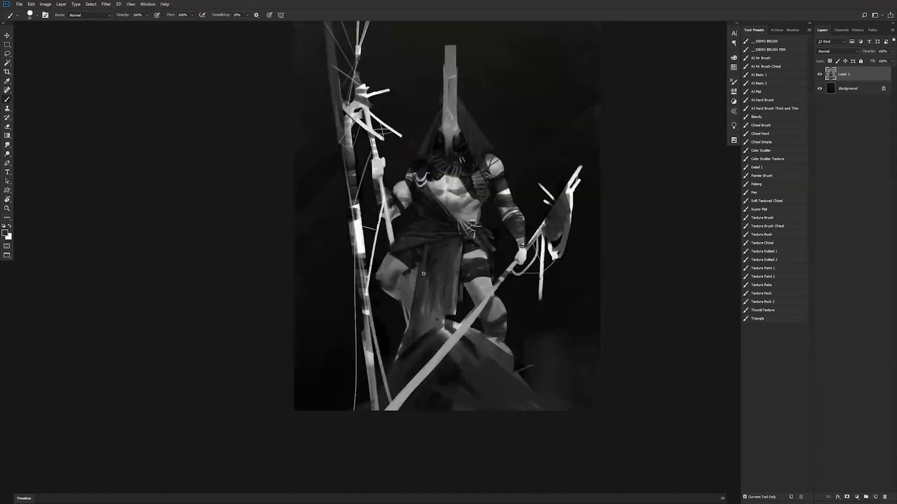
# Paint the cloth at the inner edge of the raised thigh, sample tones beside the torso and mirror the canvas.
pyautogui.keyDown('alt'); pyautogui.click(405, 269); pyautogui.keyUp('alt')
pyautogui.moveTo(405, 275); pyautogui.dragTo(408, 279)
pyautogui.press(']')
pyautogui.press(']')
pyautogui.press(']')
pyautogui.press(']')
pyautogui.press(']')
pyautogui.keyDown('alt'); pyautogui.click(475, 219); pyautogui.keyUp('alt')
pyautogui.keyDown('alt'); pyautogui.click(485, 208); pyautogui.keyUp('alt')
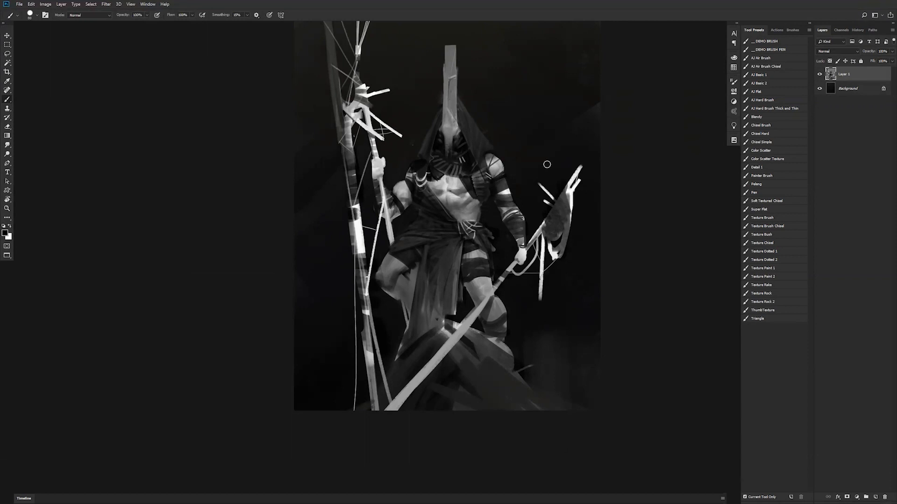
pyautogui.hotkey('ctrl', 'shift', 'h')
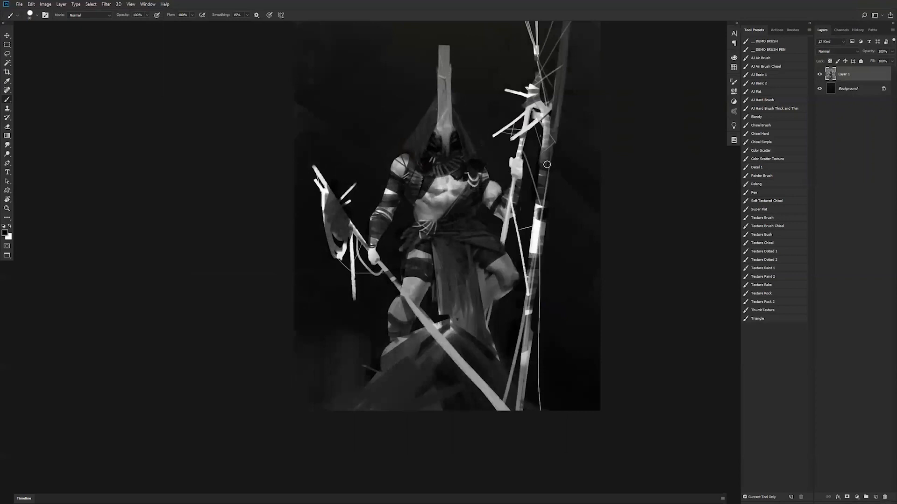
# Refine the mask and hood around the eye with a smaller dark brush and sample greys from the chest.
pyautogui.keyDown('ctrl'); pyautogui.click(441, 131); pyautogui.keyUp('ctrl')
pyautogui.press('[')
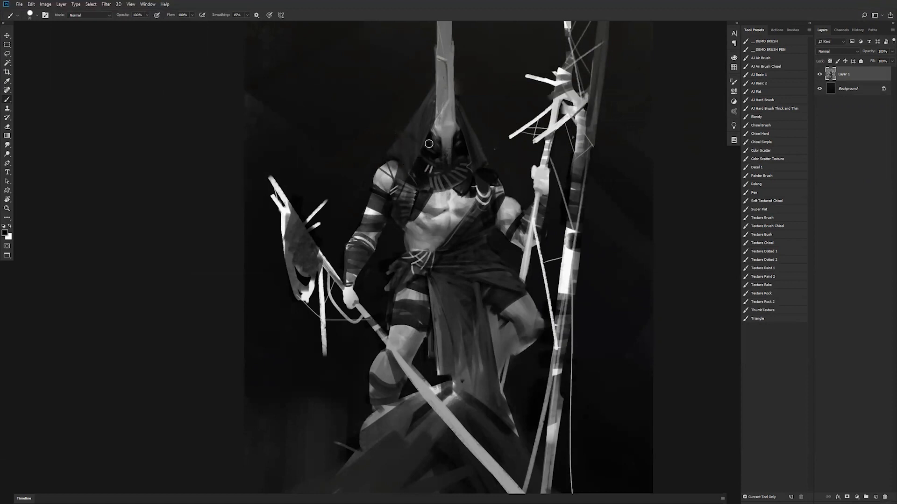
pyautogui.press('[')
pyautogui.press('[')
pyautogui.keyDown('alt'); pyautogui.click(454, 211); pyautogui.keyUp('alt')
pyautogui.keyDown('alt'); pyautogui.click(458, 210); pyautogui.keyUp('alt')
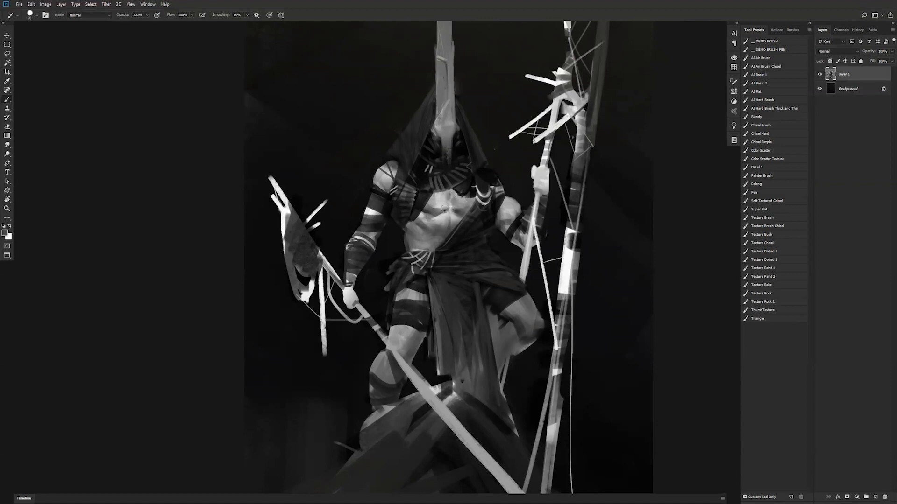
# Check the composition at thumbnail size and flip the canvas horizontally.
pyautogui.press('z')
pyautogui.keyDown('alt'); pyautogui.click(450, 229); pyautogui.keyUp('alt')
pyautogui.keyDown('alt'); pyautogui.click(451, 231); pyautogui.keyUp('alt')
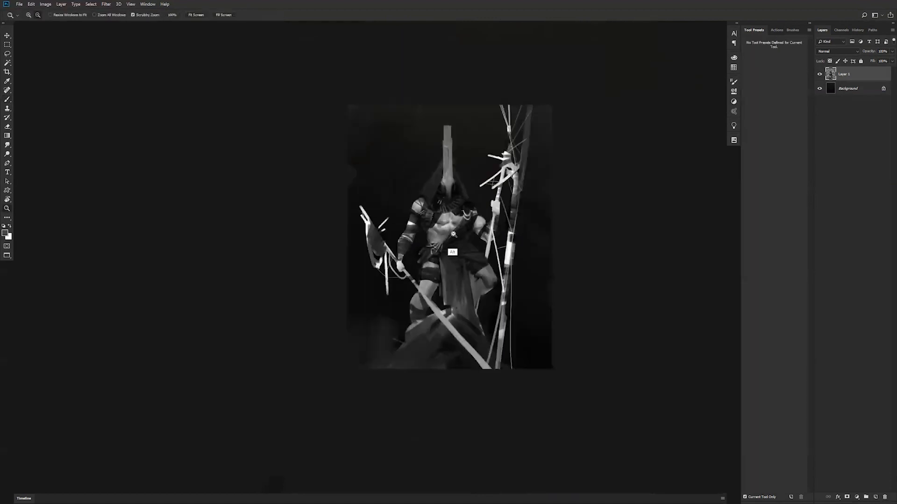
pyautogui.keyDown('alt'); pyautogui.click(453, 236); pyautogui.keyUp('alt')
pyautogui.click(453, 240)
pyautogui.click(453, 233)
pyautogui.hotkey('ctrl', 'shift', 'h')
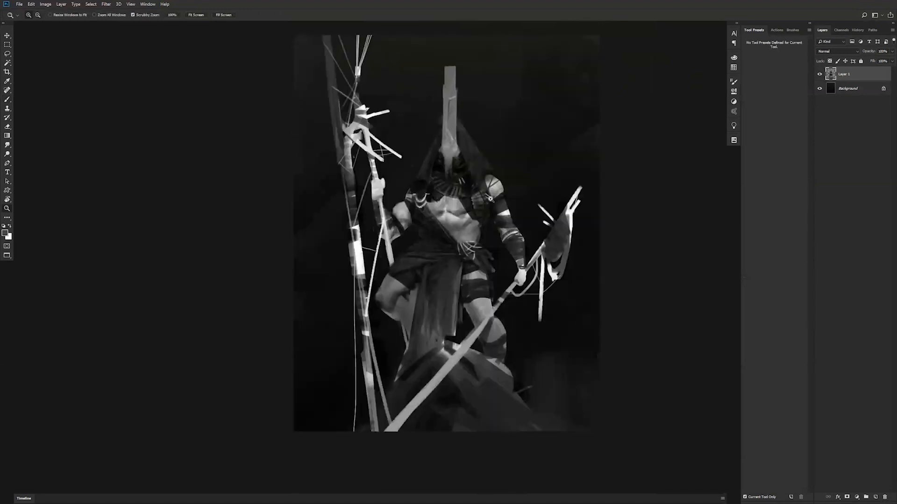
# Draw thin white lines along the sash edge across the chest and down the chest's other side with a small brush.
pyautogui.press('b')
pyautogui.keyDown('alt'); pyautogui.click(420, 221); pyautogui.keyUp('alt')
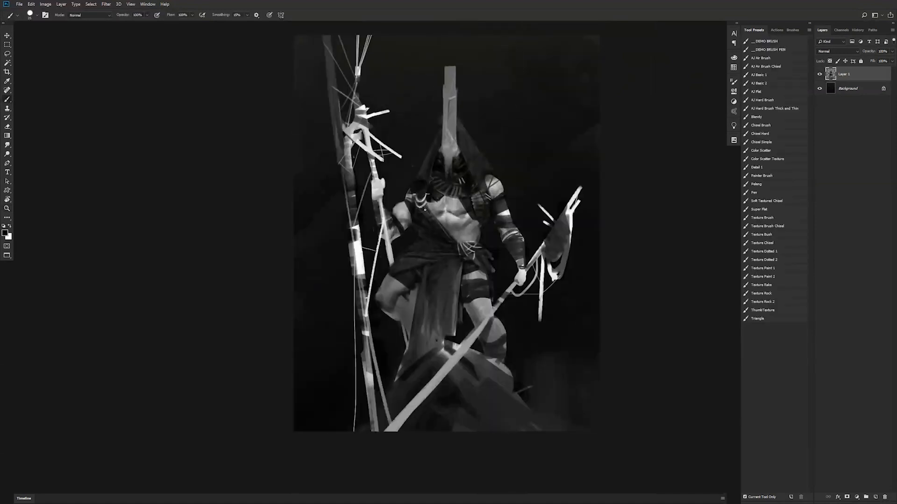
pyautogui.press('z')
pyautogui.click(425, 207)
pyautogui.press('b')
pyautogui.press('x')
pyautogui.press('[')
pyautogui.press('[')
pyautogui.press('[')
pyautogui.press('[')
pyautogui.press('[')
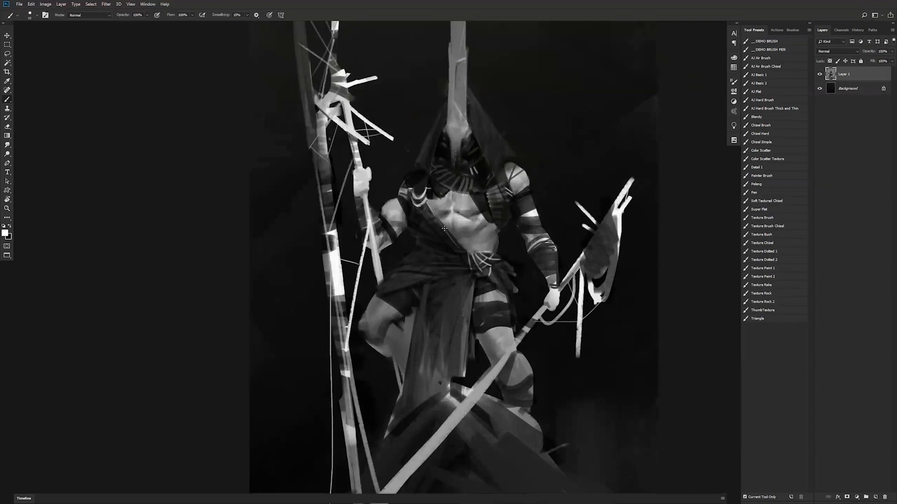
pyautogui.moveTo(427, 201); pyautogui.dragTo(450, 233)
pyautogui.moveTo(471, 193); pyautogui.dragTo(486, 222)
# Switch to the dark colour with a much larger brush and review the figure at thumbnail size and close up.
pyautogui.press('x')
pyautogui.press(']')
pyautogui.press(']')
pyautogui.press(']')
pyautogui.press(']')
pyautogui.press(']')
pyautogui.press(']')
pyautogui.press(']')
pyautogui.press(']')
pyautogui.press(']')
pyautogui.press('z')
pyautogui.keyDown('alt'); pyautogui.click(484, 218); pyautogui.keyUp('alt')
pyautogui.keyDown('alt'); pyautogui.click(485, 222); pyautogui.keyUp('alt')
pyautogui.keyDown('alt'); pyautogui.click(486, 236); pyautogui.keyUp('alt')
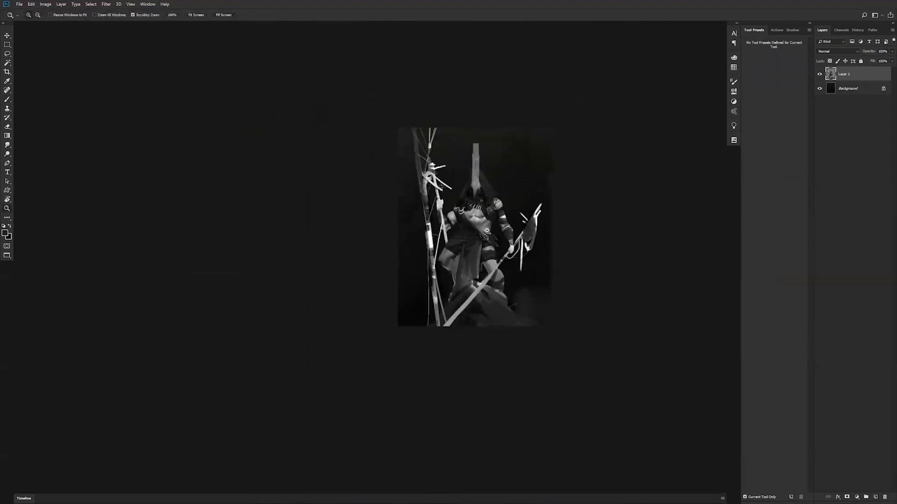
pyautogui.click(487, 230)
pyautogui.click(487, 228)
pyautogui.click(496, 188)
pyautogui.press('b')
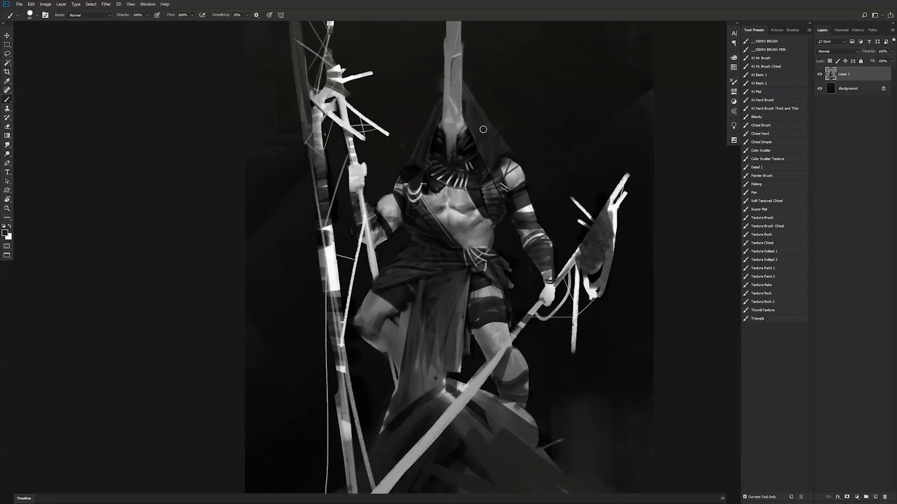
# Try the Texture Rock 2 and Texture Rock brush presets, settling on Texture Paint 2.
pyautogui.press('[')
pyautogui.press('[')
pyautogui.press('[')
pyautogui.press('[')
pyautogui.press('ctrl')
pyautogui.press('alt')
pyautogui.press('[')
pyautogui.click(779, 302)
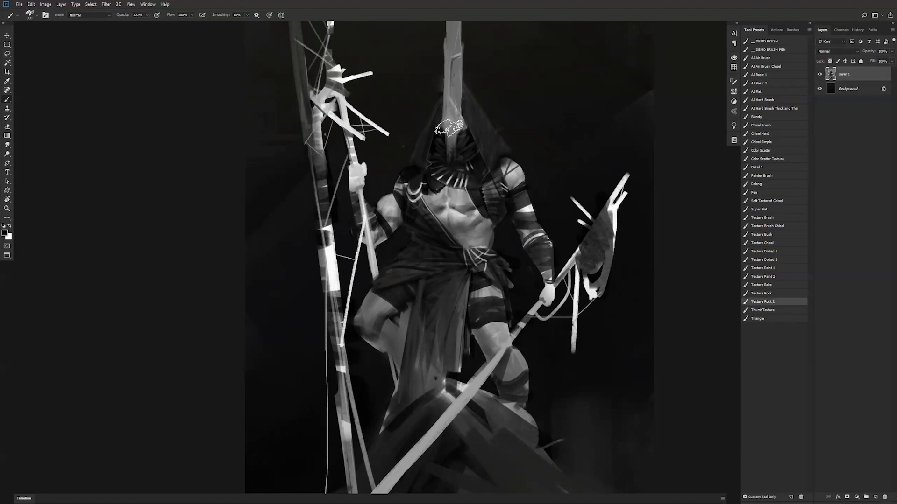
pyautogui.click(776, 293)
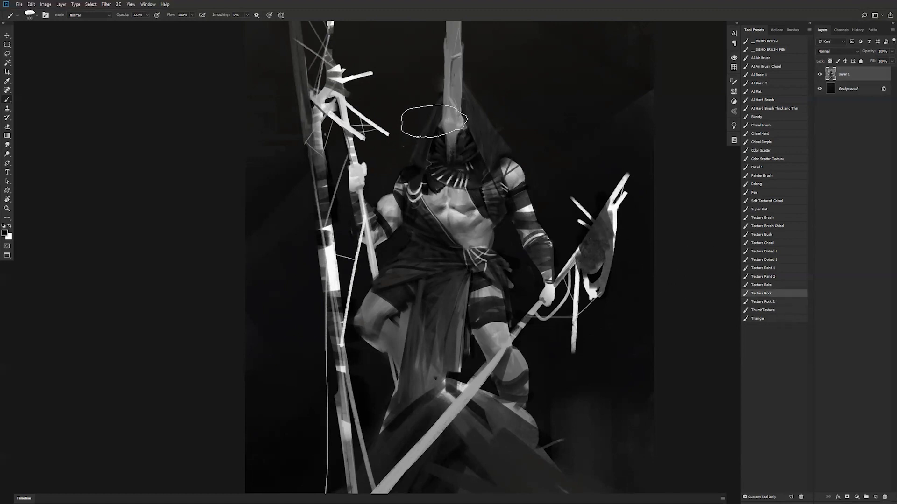
pyautogui.click(790, 278)
# Repaint the mask's lower tip over the face with the textured brush in grey sampled from the mask.
pyautogui.press('x')
pyautogui.moveTo(451, 141); pyautogui.dragTo(453, 164)
pyautogui.hotkey('ctrl', 'z')
pyautogui.keyDown('alt'); pyautogui.click(451, 140); pyautogui.keyUp('alt')
pyautogui.press(']')
pyautogui.press(']')
pyautogui.press(']')
pyautogui.press(']')
pyautogui.press(']')
pyautogui.press(']')
pyautogui.press(']')
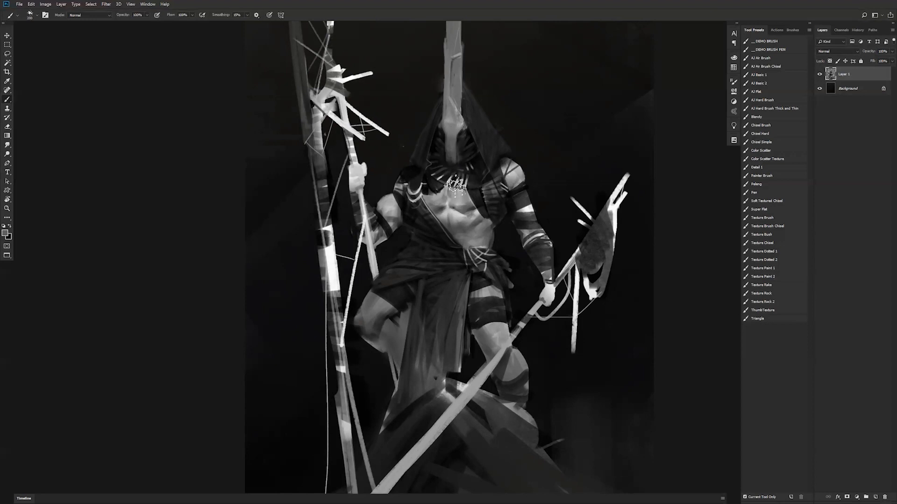
pyautogui.press('[')
pyautogui.moveTo(453, 159); pyautogui.dragTo(452, 148)
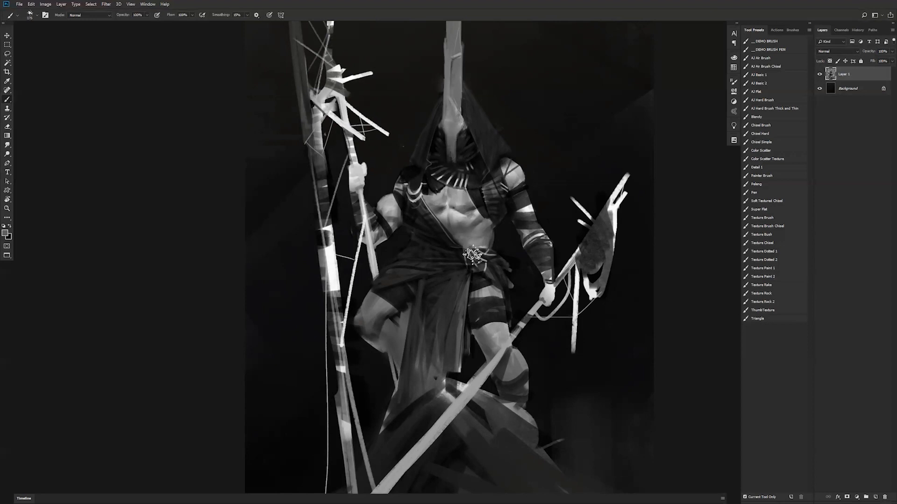
# Reduce the brush size, flip the canvas horizontally and touch up the torso with a sampled grey, ending on black.
pyautogui.moveTo(470, 200)
pyautogui.mouseDown()
pyautogui.moveTo(491, 197)
pyautogui.moveTo(477, 231)
pyautogui.moveTo(454, 230)
pyautogui.mouseUp()
pyautogui.press('[')
pyautogui.press('[')
pyautogui.press('[')
pyautogui.press('[')
pyautogui.hotkey('ctrl', 'shift', 'h')
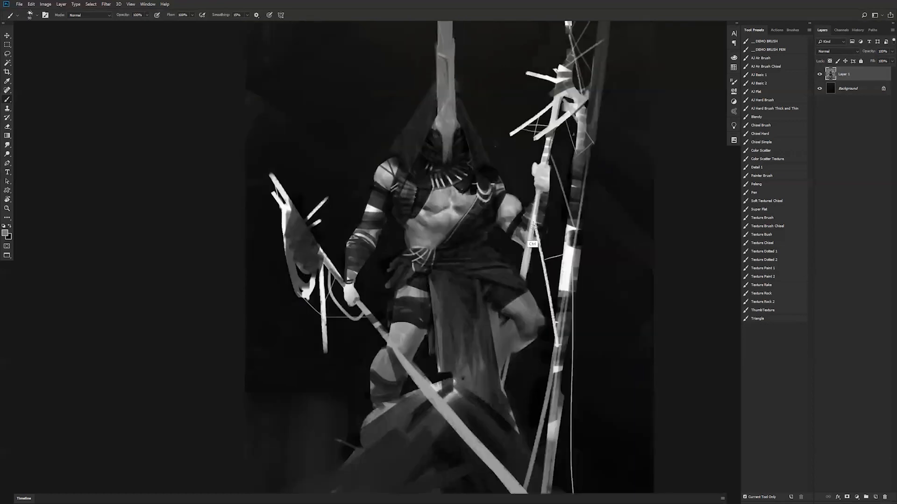
pyautogui.keyDown('alt'); pyautogui.click(455, 213); pyautogui.keyUp('alt')
pyautogui.press('[')
pyautogui.press('[')
pyautogui.press('[')
pyautogui.press('[')
pyautogui.press('x')
# Check the composition at thumbnail size and flip the canvas horizontally.
pyautogui.keyDown('ctrl'); pyautogui.keyDown('alt'); pyautogui.click(426, 247); pyautogui.keyUp('alt'); pyautogui.keyUp('ctrl')
pyautogui.keyDown('ctrl'); pyautogui.keyDown('alt'); pyautogui.click(427, 248); pyautogui.keyUp('alt'); pyautogui.keyUp('ctrl')
pyautogui.keyDown('ctrl'); pyautogui.keyDown('alt'); pyautogui.click(427, 247); pyautogui.keyUp('alt'); pyautogui.keyUp('ctrl')
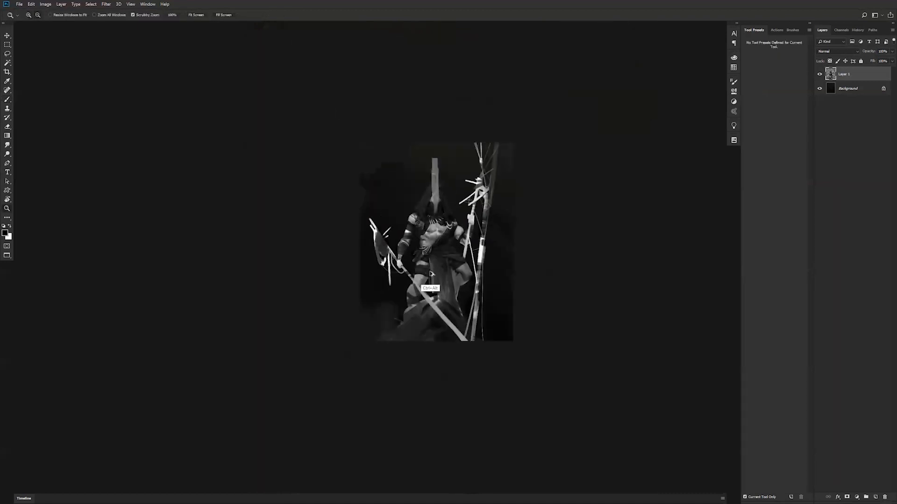
pyautogui.hotkey('ctrl', 'shift', 'h')
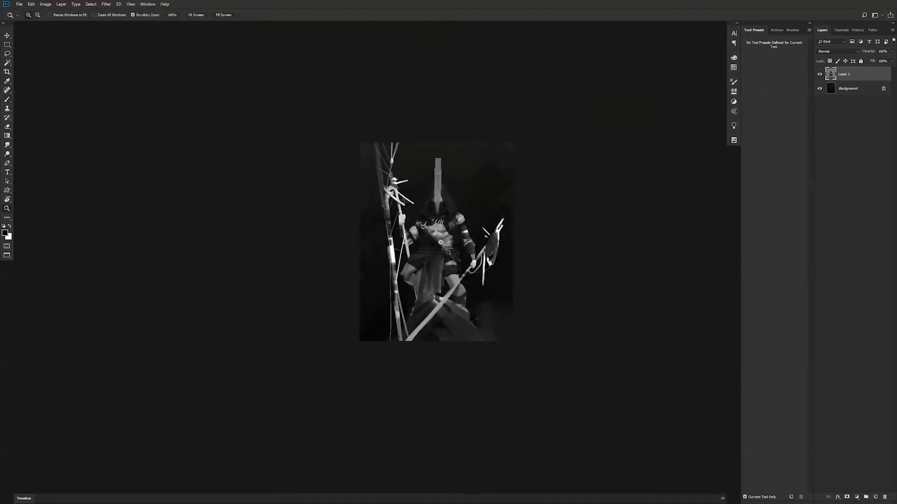
pyautogui.keyDown('ctrl'); pyautogui.click(440, 243); pyautogui.keyUp('ctrl')
pyautogui.keyDown('ctrl'); pyautogui.click(440, 243); pyautogui.keyUp('ctrl')
pyautogui.keyDown('ctrl'); pyautogui.click(440, 243); pyautogui.keyUp('ctrl')
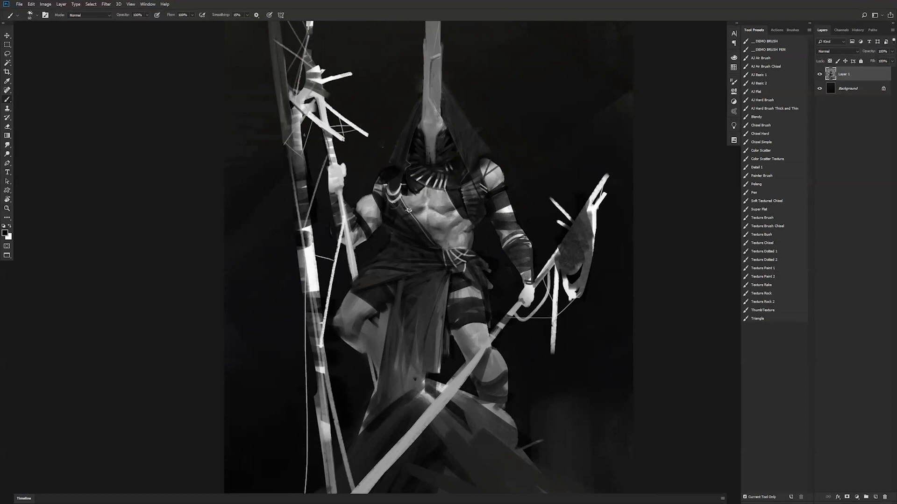
# Shade the chest and abdomen with a larger brush in greys sampled from the torso, working on the mirrored canvas.
pyautogui.press(']')
pyautogui.press(']')
pyautogui.press(']')
pyautogui.press(']')
pyautogui.keyDown('alt'); pyautogui.click(436, 191); pyautogui.keyUp('alt')
pyautogui.hotkey('ctrl', 'f')
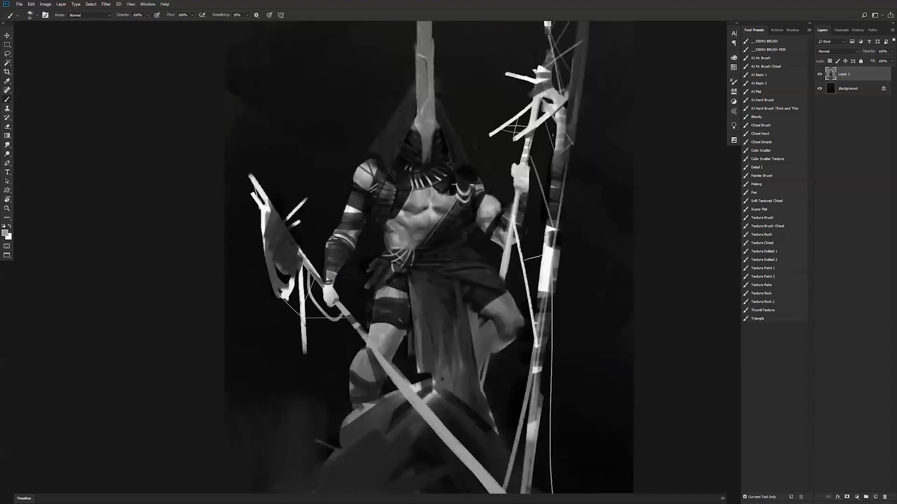
pyautogui.keyDown('alt'); pyautogui.click(426, 223); pyautogui.keyUp('alt')
pyautogui.press('[')
# Reset to the default colours, tidy the figure's edges with the eraser and brush, and flip the canvas horizontally.
pyautogui.hotkey('ctrl', 'f')
pyautogui.hotkey('ctrl', 'f')
pyautogui.press('d')
pyautogui.press('e')
pyautogui.press('b')
pyautogui.press('e')
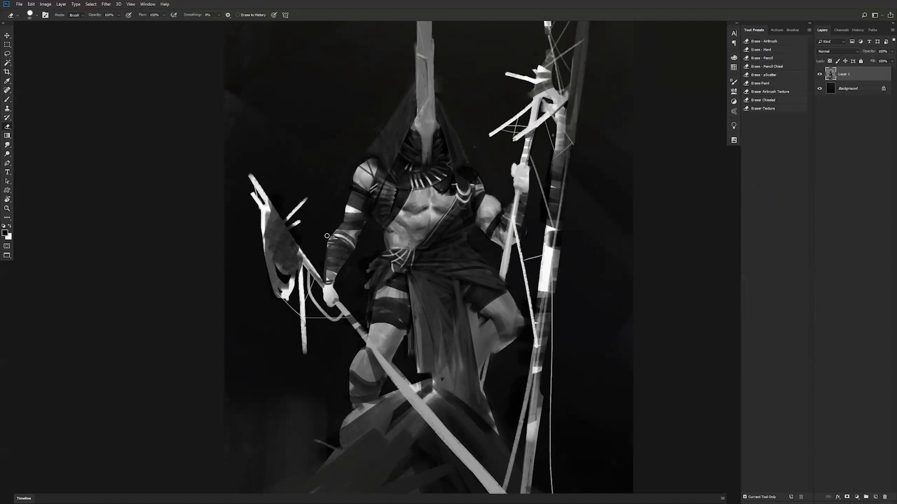
pyautogui.press('b')
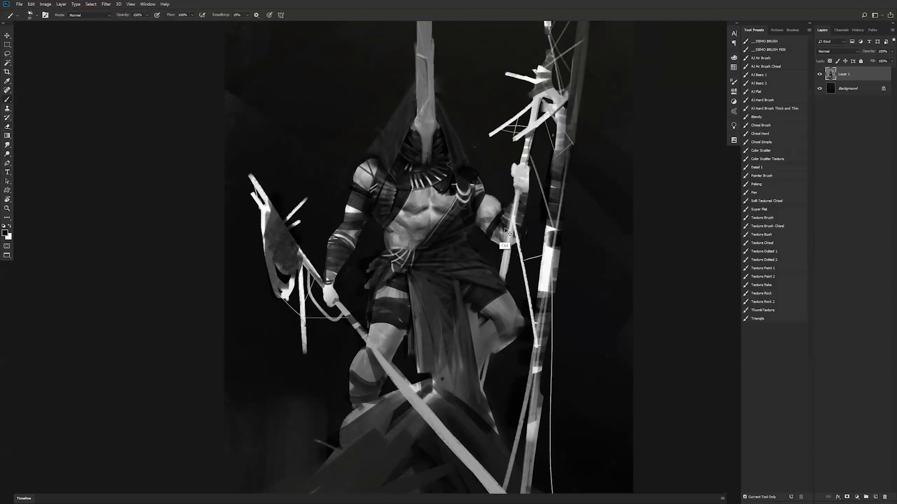
pyautogui.hotkey('ctrl', 'shift', 'h')
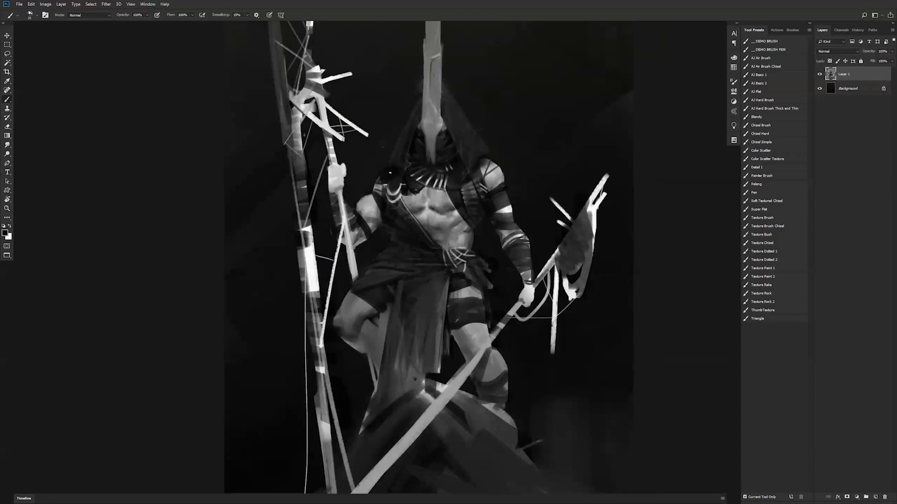
# Darken the shoulder cloth beside the collar with a larger black brush and touch up the bare upper arm with a sampled grey.
pyautogui.press(']')
pyautogui.press(']')
pyautogui.press(']')
pyautogui.press(']')
pyautogui.press(']')
pyautogui.press(']')
pyautogui.press(']')
pyautogui.press(']')
pyautogui.moveTo(391, 181); pyautogui.dragTo(390, 195)
pyautogui.press('[')
pyautogui.keyDown('alt'); pyautogui.click(360, 213); pyautogui.keyUp('alt')
pyautogui.moveTo(372, 221); pyautogui.dragTo(374, 222)
# Refine the hand gripping the axe shaft with a smaller brush and light greys sampled around the wrist and fingers.
pyautogui.press('[')
pyautogui.press('[')
pyautogui.keyDown('alt'); pyautogui.click(442, 126); pyautogui.keyUp('alt')
pyautogui.moveTo(433, 152); pyautogui.dragTo(418, 209)
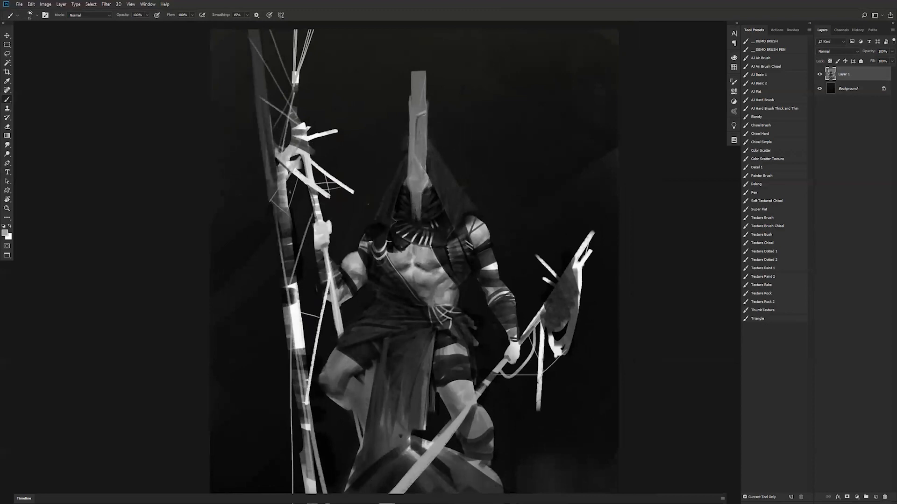
pyautogui.moveTo(512, 283); pyautogui.dragTo(524, 213)
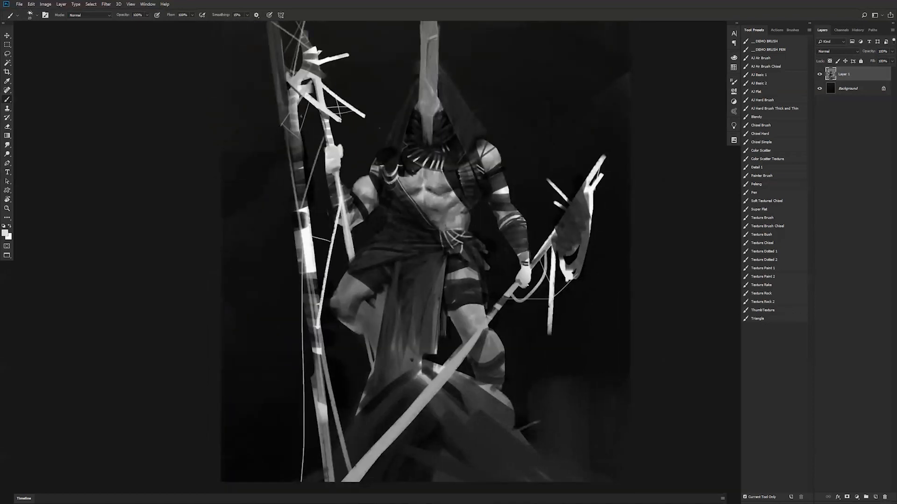
pyautogui.keyDown('alt'); pyautogui.click(524, 263); pyautogui.keyUp('alt')
pyautogui.moveTo(529, 270); pyautogui.dragTo(523, 278)
pyautogui.keyDown('alt'); pyautogui.click(524, 272); pyautogui.keyUp('alt')
pyautogui.keyDown('alt'); pyautogui.click(525, 281); pyautogui.keyUp('alt')
# Paint over the broad diagonal spike on the staff head in sampled grey with a larger brush, undoing the strokes beyond its upper end.
pyautogui.press(']')
pyautogui.press(']')
pyautogui.press(']')
pyautogui.moveTo(375, 189); pyautogui.dragTo(453, 254)
pyautogui.keyDown('alt'); pyautogui.click(373, 149); pyautogui.keyUp('alt')
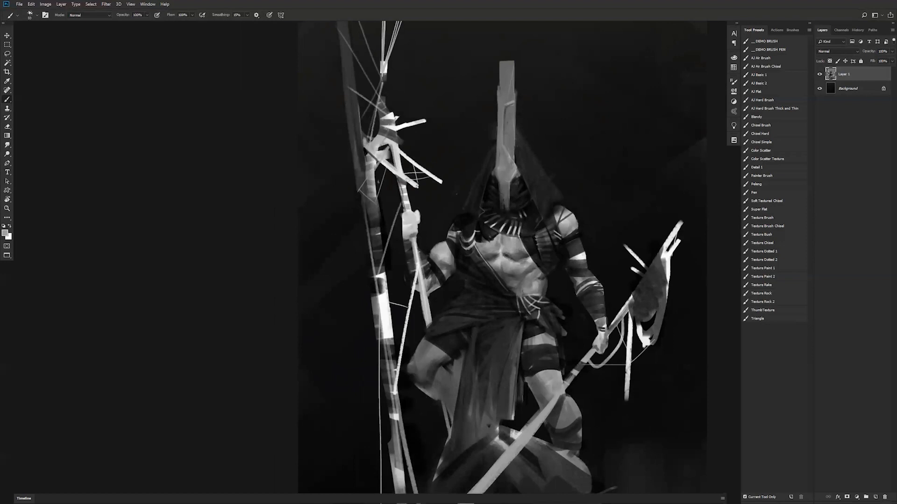
pyautogui.moveTo(384, 163); pyautogui.dragTo(425, 200)
pyautogui.moveTo(332, 121)
pyautogui.mouseDown()
pyautogui.moveTo(373, 153)
pyautogui.moveTo(331, 119)
pyautogui.mouseUp()
pyautogui.hotkey('ctrl', 'z')
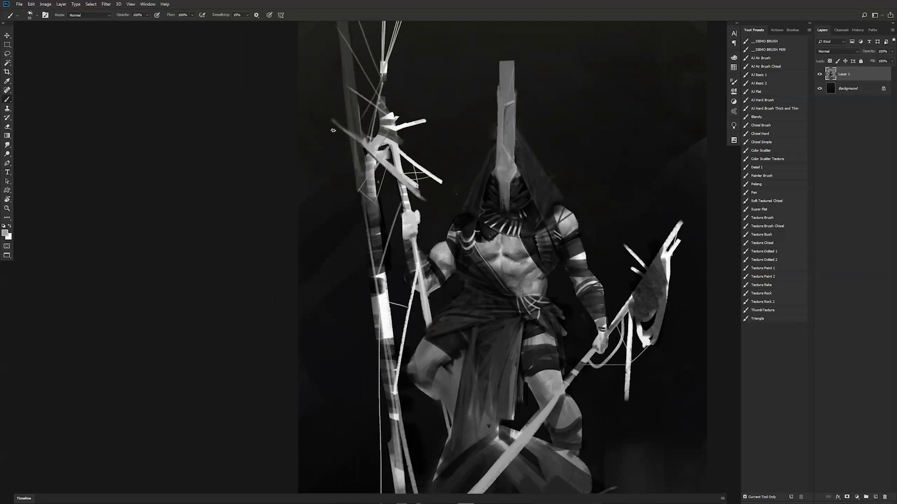
pyautogui.hotkey('ctrl', 'z')
# Flip the canvas horizontally and shade the side of the waist above the belt with a grey sampled there.
pyautogui.moveTo(594, 324)
pyautogui.mouseDown()
pyautogui.moveTo(556, 231)
pyautogui.moveTo(505, 306)
pyautogui.mouseUp()
pyautogui.hotkey('ctrl', 'shift', 'h')
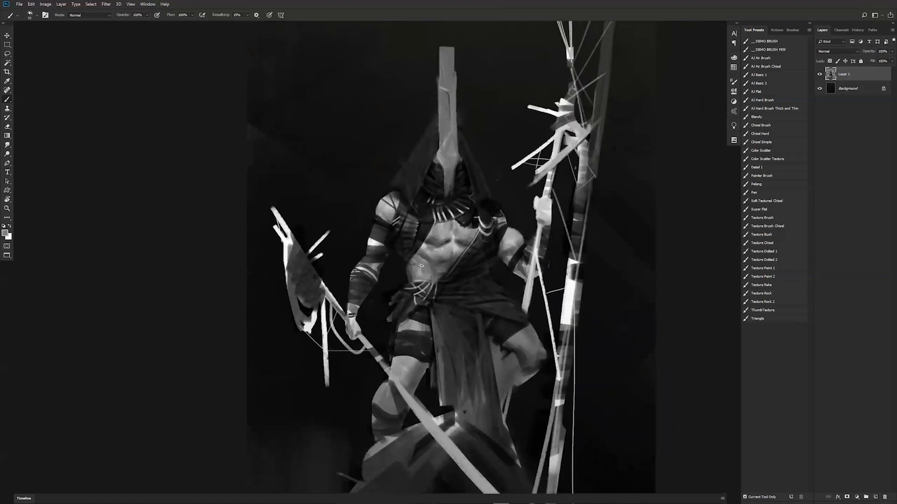
pyautogui.keyDown('alt'); pyautogui.click(409, 276); pyautogui.keyUp('alt')
pyautogui.press('[')
pyautogui.moveTo(409, 276); pyautogui.dragTo(424, 282)
# Add fine dark marks to the mask and the sash's upper edge below the collar with a much smaller black brush.
pyautogui.press('[')
pyautogui.press('[')
pyautogui.press('[')
pyautogui.press('[')
pyautogui.press('[')
pyautogui.press('[')
pyautogui.press('[')
pyautogui.press('[')
pyautogui.press('[')
pyautogui.press('[')
pyautogui.press('[')
pyautogui.press('[')
pyautogui.press('[')
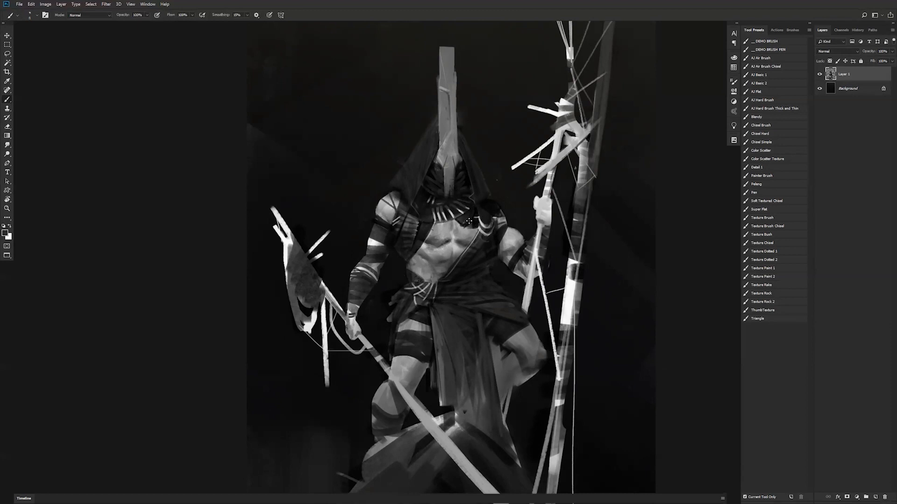
pyautogui.moveTo(480, 218)
pyautogui.mouseDown()
pyautogui.moveTo(484, 209)
pyautogui.moveTo(473, 230)
pyautogui.mouseUp()
# Enlarge the brush and darken the cloth around the shoulder cords beside the collar.
pyautogui.press(']')
pyautogui.press(']')
pyautogui.press(']')
pyautogui.press(']')
pyautogui.press(']')
pyautogui.press(']')
pyautogui.press(']')
pyautogui.moveTo(496, 217); pyautogui.dragTo(495, 231)
# Review the whole figure zoomed out, flip the canvas horizontally and return to the brush close up.
pyautogui.press('z')
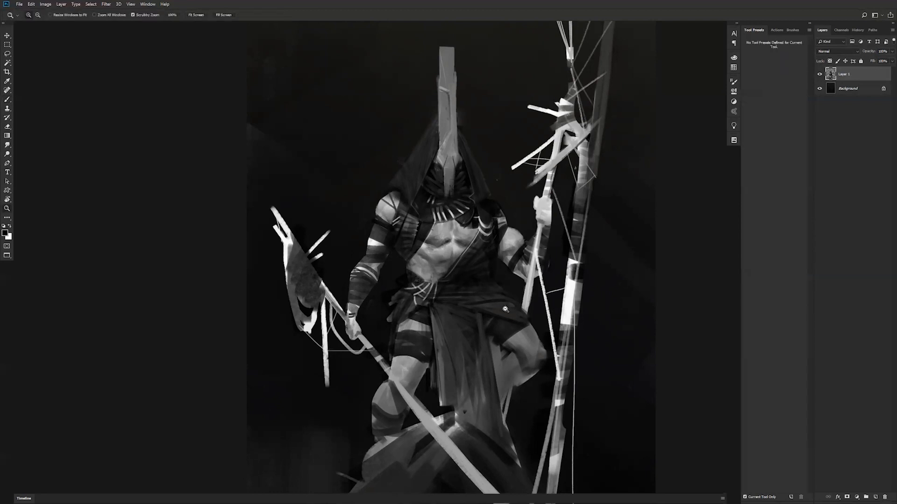
pyautogui.keyDown('alt'); pyautogui.click(504, 309); pyautogui.keyUp('alt')
pyautogui.keyDown('alt'); pyautogui.click(504, 309); pyautogui.keyUp('alt')
pyautogui.hotkey('ctrl', 'shift', 'h')
pyautogui.click(473, 296)
pyautogui.click(473, 296)
pyautogui.moveTo(498, 311); pyautogui.dragTo(465, 249)
pyautogui.press('b')
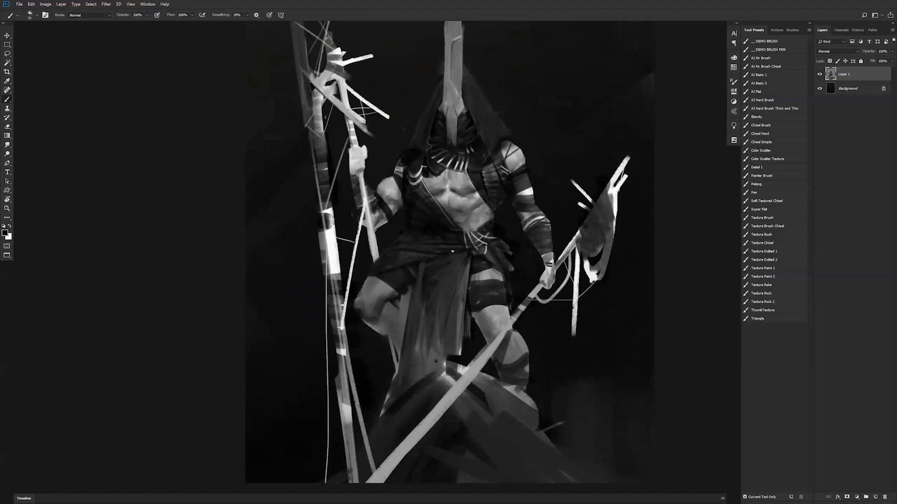
# Adjust the brush size, swap to the light colour and brighten the cords at the belt knot.
pyautogui.press(']')
pyautogui.press(']')
pyautogui.press(']')
pyautogui.press(']')
pyautogui.press(']')
pyautogui.press(']')
pyautogui.press(']')
pyautogui.press(']')
pyautogui.press('[')
pyautogui.press('[')
pyautogui.press('[')
pyautogui.press('[')
pyautogui.press('[')
pyautogui.press('[')
pyautogui.press('x')
pyautogui.press(']')
pyautogui.moveTo(464, 232)
pyautogui.mouseDown()
pyautogui.moveTo(467, 252)
pyautogui.moveTo(469, 239)
pyautogui.moveTo(473, 245)
pyautogui.mouseUp()
# Check the painting zoomed out and mirrored before going back to the brush.
pyautogui.press('z')
pyautogui.keyDown('alt'); pyautogui.click(475, 230); pyautogui.keyUp('alt')
pyautogui.keyDown('alt'); pyautogui.click(476, 230); pyautogui.keyUp('alt')
pyautogui.hotkey('ctrl', 'shift', 'h')
pyautogui.click(480, 231)
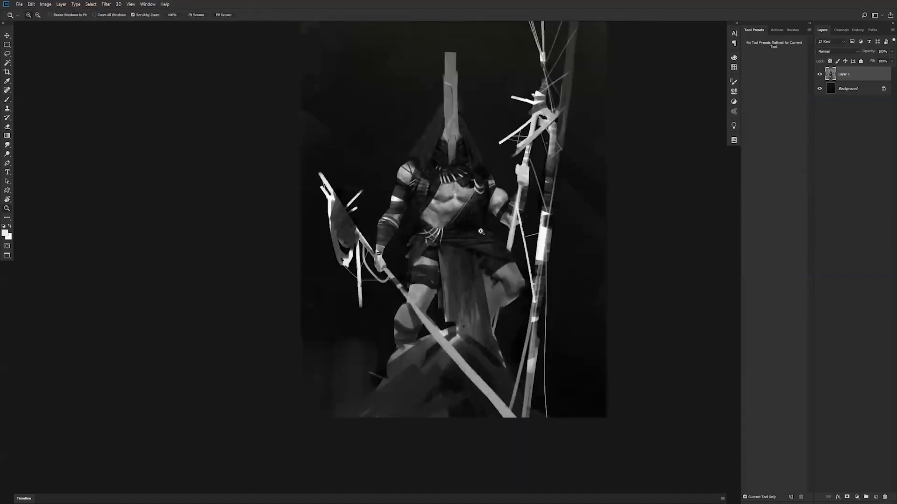
pyautogui.click(480, 232)
pyautogui.press('b')
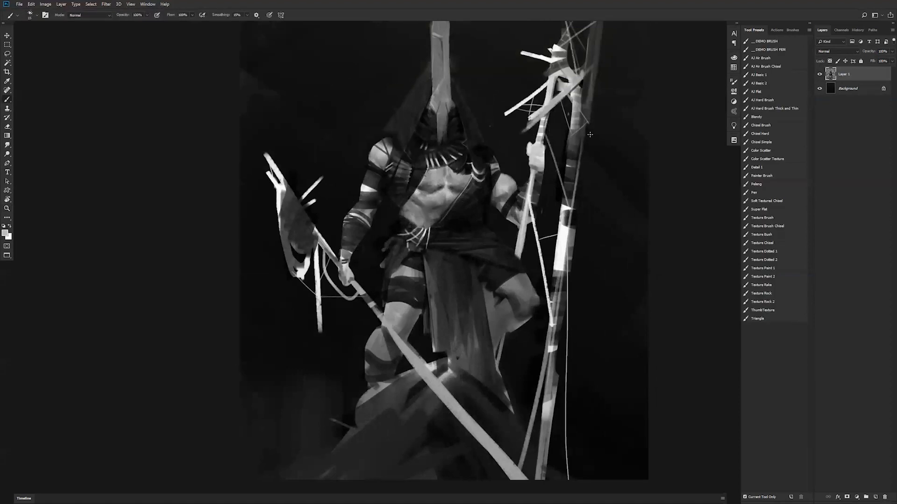
# Choose the AJ Basic 2 brush, sample a grey from the torso and paint over the abdomen.
pyautogui.click(769, 83)
pyautogui.press('d')
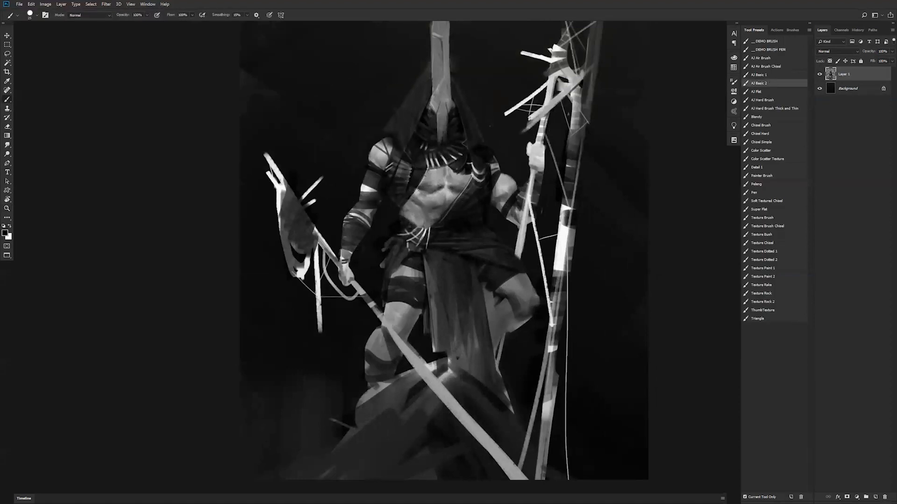
pyautogui.keyDown('alt'); pyautogui.click(436, 192); pyautogui.keyUp('alt')
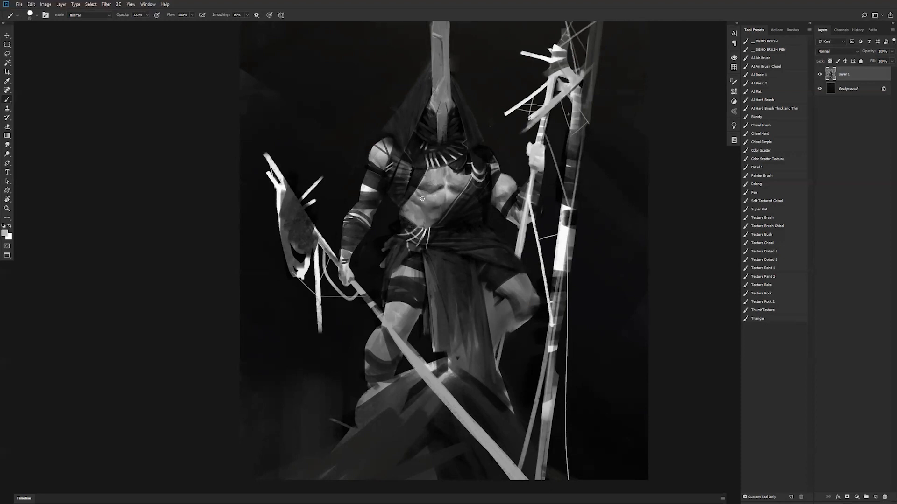
pyautogui.moveTo(411, 203); pyautogui.dragTo(418, 202)
# Reset the foreground to black and vary the brush size to shade the chest and abdominal muscles.
pyautogui.press('d')
pyautogui.press(']')
pyautogui.press(']')
pyautogui.press(']')
pyautogui.press(']')
pyautogui.press(']')
pyautogui.press(']')
pyautogui.press(']')
pyautogui.press('[')
pyautogui.press('[')
pyautogui.press('[')
pyautogui.press('[')
pyautogui.press('[')
pyautogui.press('[')
pyautogui.press('[')
pyautogui.press('[')
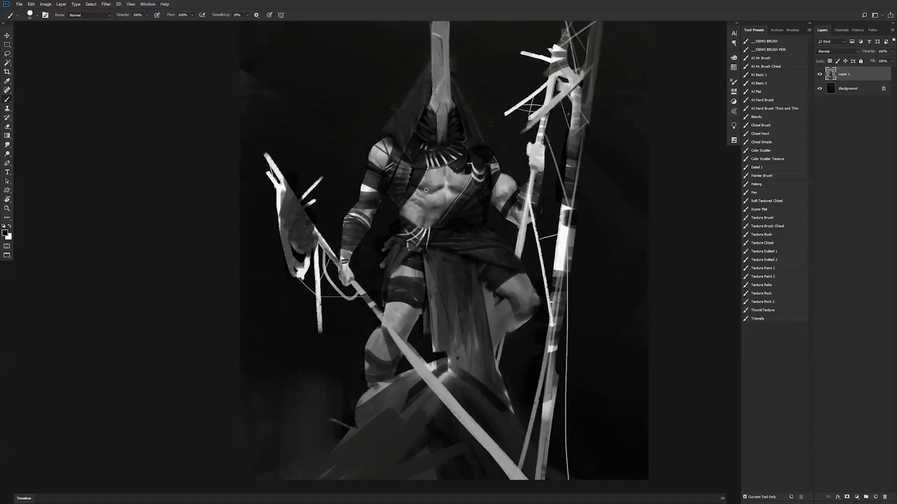
pyautogui.press(']')
pyautogui.press(']')
pyautogui.press(']')
pyautogui.press(']')
pyautogui.press(']')
pyautogui.press(']')
pyautogui.press(']')
pyautogui.press(']')
pyautogui.press(']')
# Review the figure zoomed out, flip the canvas horizontally and return to the brush close up on the upper body.
pyautogui.press('z')
pyautogui.keyDown('alt'); pyautogui.click(466, 222); pyautogui.keyUp('alt')
pyautogui.keyDown('alt'); pyautogui.click(466, 223); pyautogui.keyUp('alt')
pyautogui.click(473, 233)
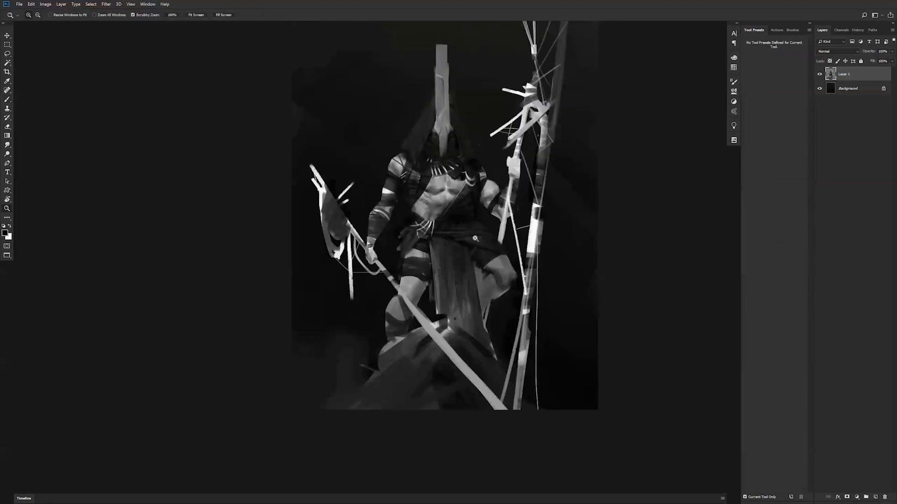
pyautogui.click(436, 101)
pyautogui.hotkey('ctrl', 'shift', 'h')
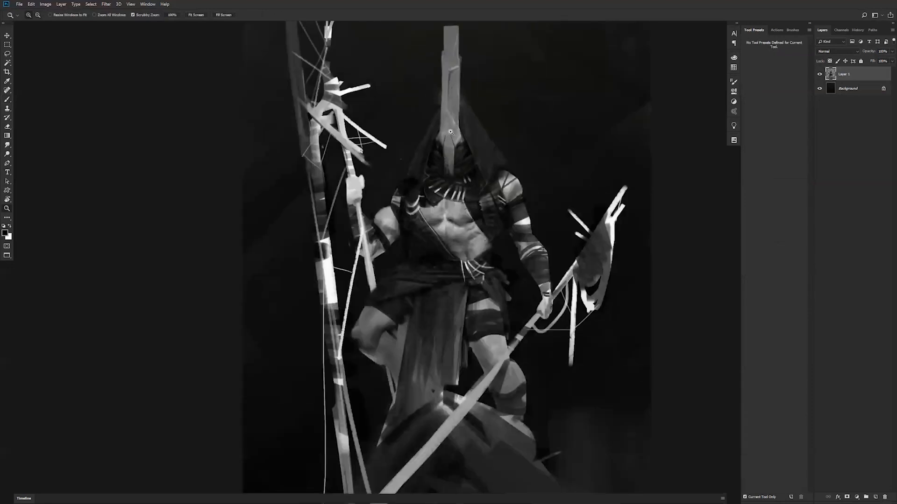
pyautogui.keyDown('alt'); pyautogui.click(450, 151); pyautogui.keyUp('alt')
pyautogui.click(448, 130)
pyautogui.click(449, 130)
pyautogui.press('b')
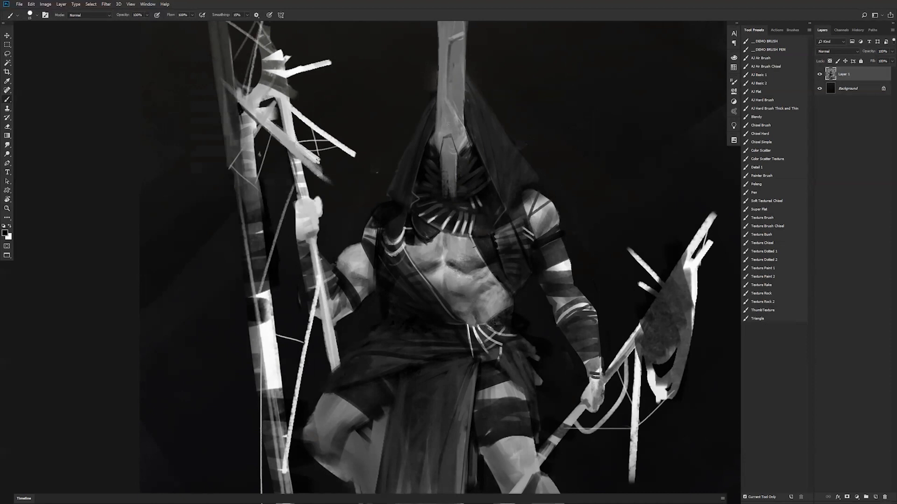
# Sample the mask's grey, clean up the long edge of the tall mask and reset the foreground to black.
pyautogui.scroll(4, 452, 128)
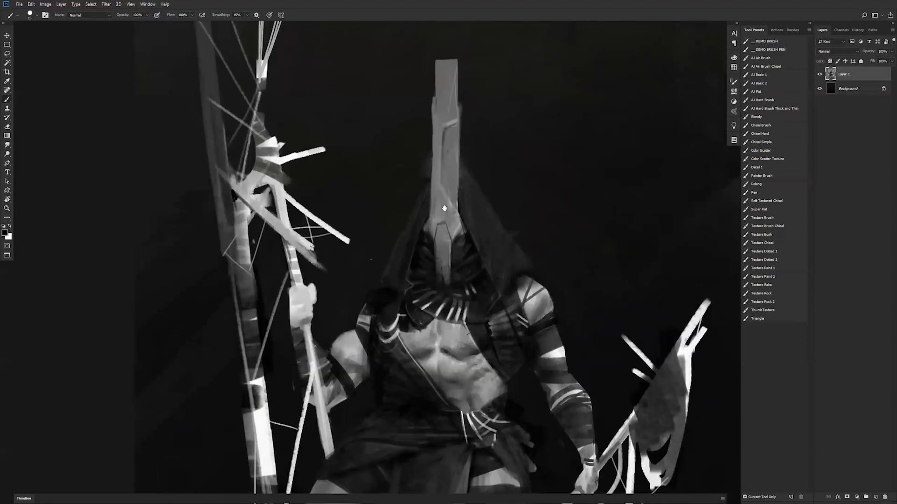
pyautogui.keyDown('alt'); pyautogui.click(433, 154); pyautogui.keyUp('alt')
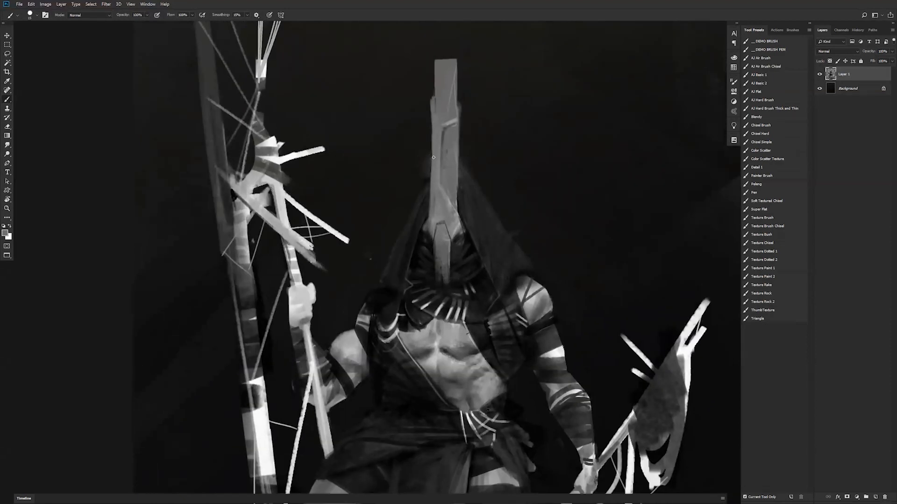
pyautogui.moveTo(431, 105); pyautogui.dragTo(429, 194)
pyautogui.moveTo(432, 152); pyautogui.dragTo(432, 193)
pyautogui.press('d')
# Check the whole painting zoomed out, mirror it back and resume the brush close up on the torso.
pyautogui.press('z')
pyautogui.keyDown('alt'); pyautogui.click(453, 226); pyautogui.keyUp('alt')
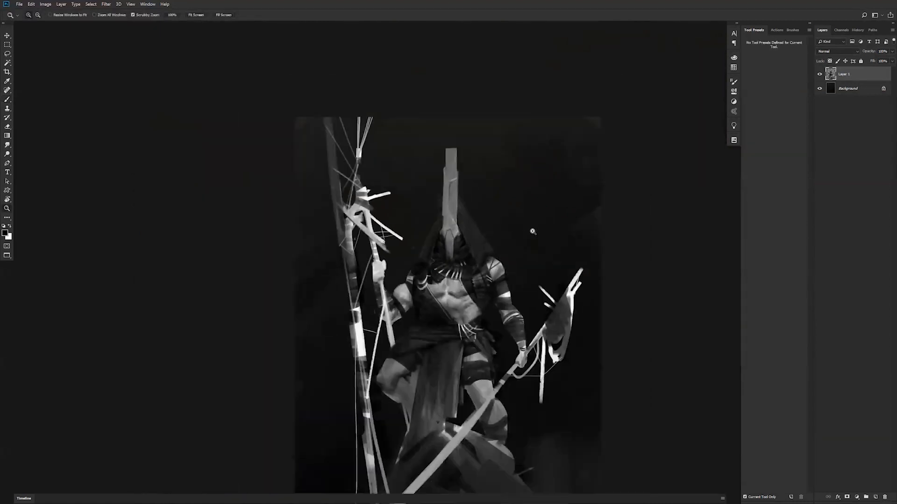
pyautogui.hotkey('ctrl', 'shift', 'h')
pyautogui.moveTo(481, 224); pyautogui.dragTo(466, 156)
pyautogui.click(430, 212)
pyautogui.click(431, 214)
pyautogui.press('b')
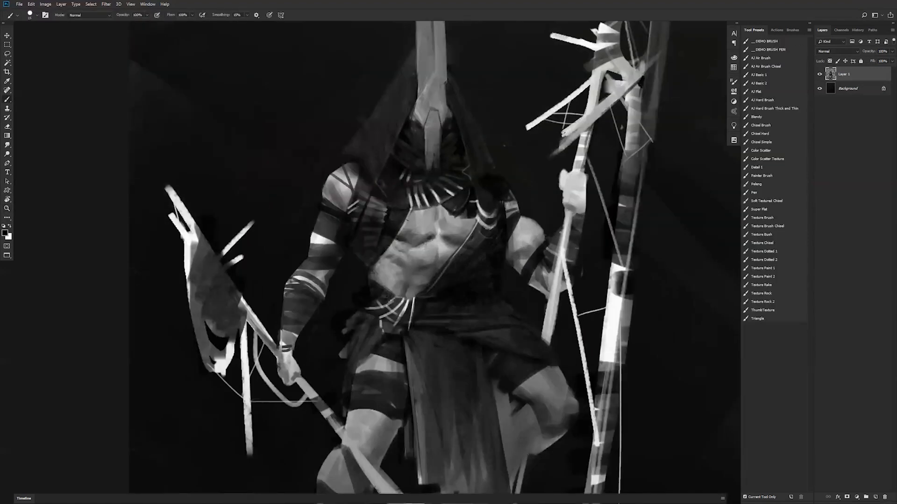
# Sample a light tone from the chest and enlarge the brush to touch up the torso.
pyautogui.keyDown('alt'); pyautogui.click(438, 229); pyautogui.keyUp('alt')
pyautogui.press(']')
pyautogui.press(']')
pyautogui.press(']')
pyautogui.press(']')
pyautogui.press(']')
# Zoom out to judge the figure, flip the canvas horizontally and frame the warrior larger in view.
pyautogui.press('z')
pyautogui.keyDown('alt'); pyautogui.click(431, 307); pyautogui.keyUp('alt')
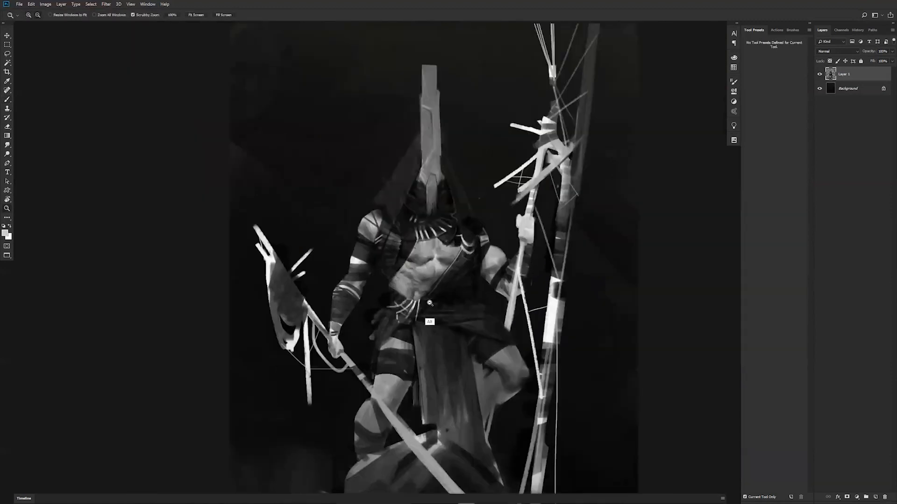
pyautogui.keyDown('alt'); pyautogui.click(432, 307); pyautogui.keyUp('alt')
pyautogui.keyDown('alt'); pyautogui.click(431, 307); pyautogui.keyUp('alt')
pyautogui.hotkey('ctrl', 'f')
pyautogui.click(468, 295)
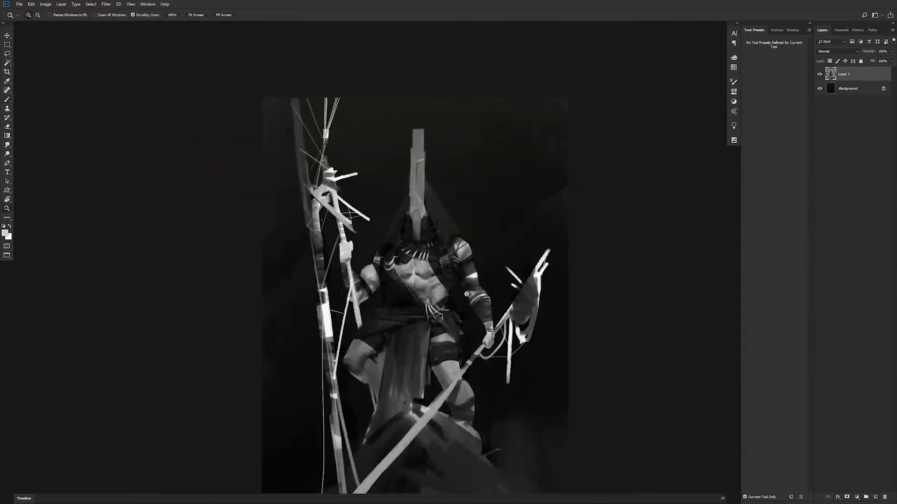
pyautogui.click(467, 296)
pyautogui.click(467, 295)
pyautogui.moveTo(480, 274); pyautogui.dragTo(517, 245)
pyautogui.hotkey('ctrl', '0')
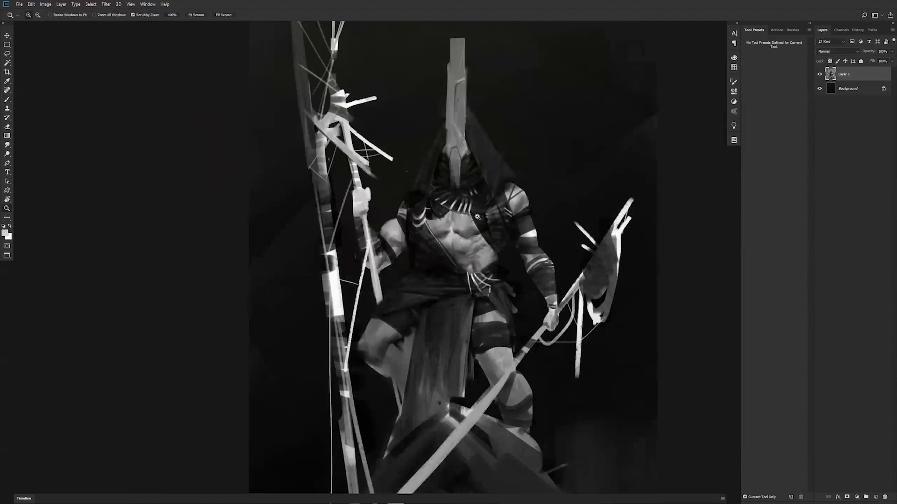
# Return to the brush, sample chest tones and reduce the brush size for fine work on the torso.
pyautogui.press('b')
pyautogui.press('[')
pyautogui.keyDown('alt'); pyautogui.click(452, 213); pyautogui.keyUp('alt')
pyautogui.keyDown('alt'); pyautogui.click(453, 223); pyautogui.keyUp('alt')
pyautogui.press('[')
pyautogui.press('[')
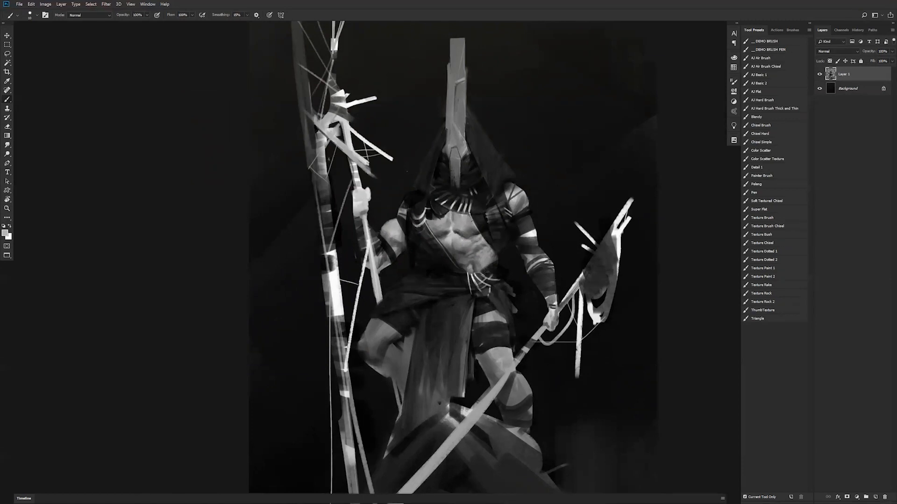
# Set the foreground colour to white and enlarge the brush considerably.
pyautogui.press('d')
pyautogui.press('x')
pyautogui.press(']')
pyautogui.press(']')
pyautogui.press(']')
pyautogui.press(']')
pyautogui.press(']')
pyautogui.press(']')
pyautogui.press(']')
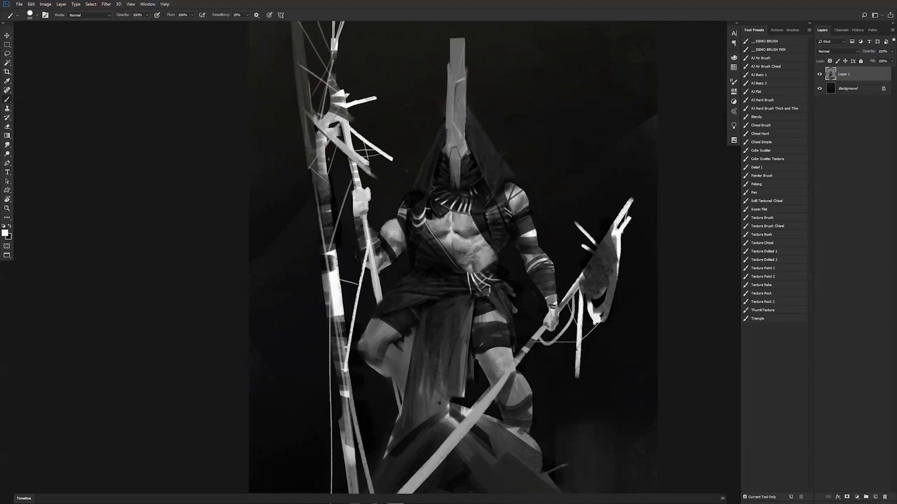
pyautogui.press(']')
pyautogui.press(']')
# Flip the canvas horizontally, sample the skin tone of the staff-side shoulder and rework that upper arm with a smaller brush.
pyautogui.hotkey('ctrl', 'h')
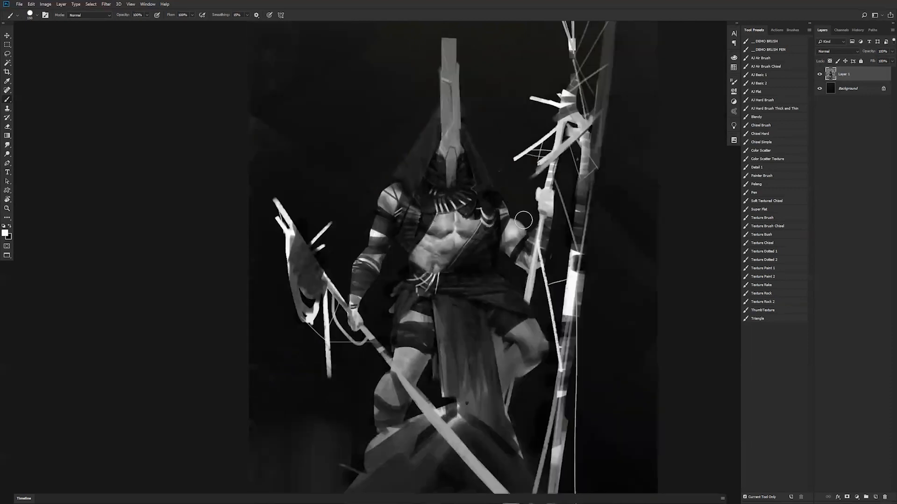
pyautogui.press('[')
pyautogui.press('[')
pyautogui.press('alt')
pyautogui.keyDown('alt'); pyautogui.click(519, 238); pyautogui.keyUp('alt')
pyautogui.press('[')
pyautogui.press('[')
pyautogui.press('[')
pyautogui.press('[')
pyautogui.press('[')
pyautogui.press('[')
pyautogui.moveTo(500, 251); pyautogui.dragTo(509, 257)
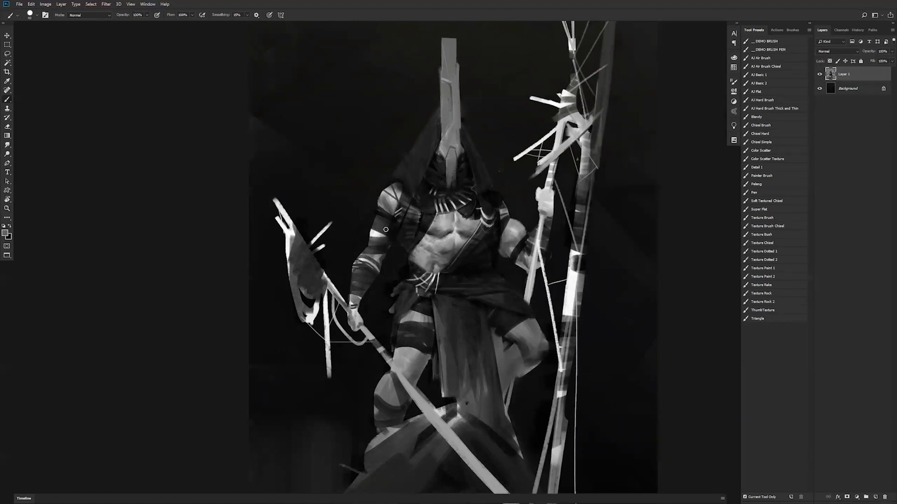
# Paint over the wraps on the axe-side arm in grey, and darken them and the bright upper band with black.
pyautogui.moveTo(369, 239); pyautogui.dragTo(358, 256)
pyautogui.press('d')
pyautogui.moveTo(358, 257)
pyautogui.mouseDown()
pyautogui.moveTo(372, 264)
pyautogui.moveTo(357, 276)
pyautogui.moveTo(368, 288)
pyautogui.moveTo(352, 291)
pyautogui.mouseUp()
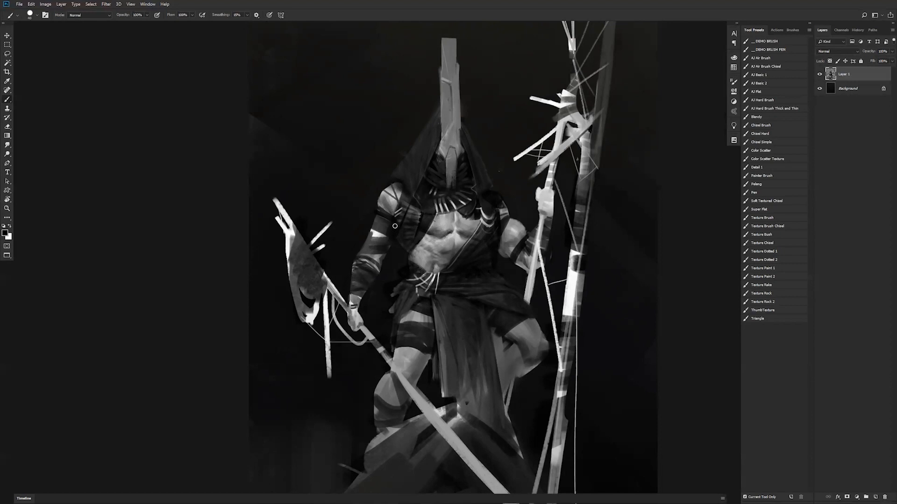
pyautogui.moveTo(383, 234); pyautogui.dragTo(379, 240)
# Vary the brush size and refine the dark cloth running diagonally across the chest.
pyautogui.scroll(-3, 526, 279)
pyautogui.press('alt')
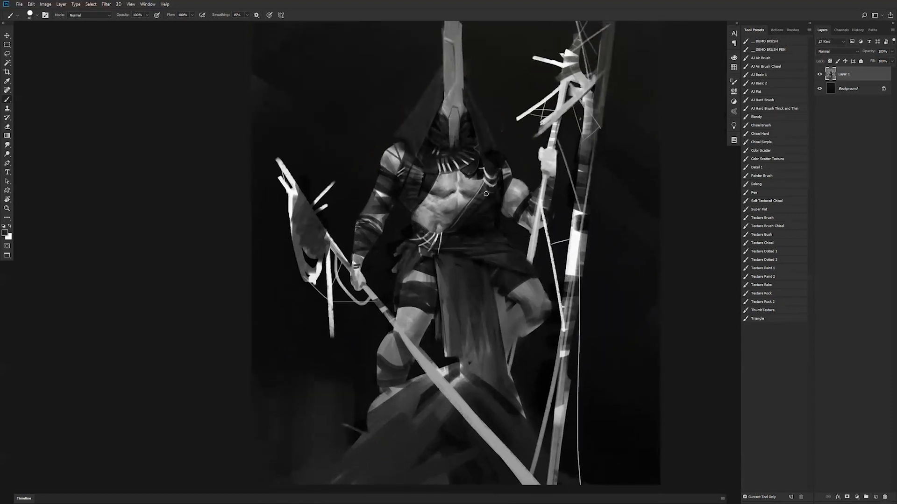
pyautogui.press('[')
pyautogui.press('[')
pyautogui.press('[')
pyautogui.press('[')
pyautogui.press('[')
pyautogui.press('[')
pyautogui.press('[')
pyautogui.press(']')
pyautogui.press(']')
pyautogui.press(']')
pyautogui.press(']')
pyautogui.press(']')
# Choose the AJ Air Brush, enlarge it and softly darken the lower abdomen above the belt.
pyautogui.click(769, 59)
pyautogui.press(']')
pyautogui.press(']')
pyautogui.press(']')
pyautogui.press(']')
pyautogui.press(']')
pyautogui.press(']')
pyautogui.press(']')
pyautogui.press(']')
pyautogui.press(']')
pyautogui.press(']')
pyautogui.press(']')
pyautogui.press(']')
pyautogui.moveTo(441, 219)
pyautogui.mouseDown()
pyautogui.moveTo(422, 219)
pyautogui.moveTo(430, 229)
pyautogui.mouseUp()
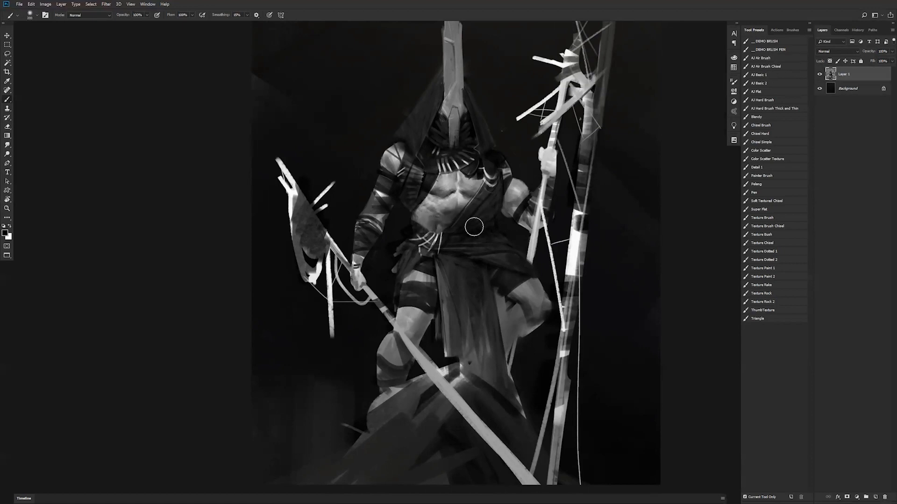
pyautogui.press('[')
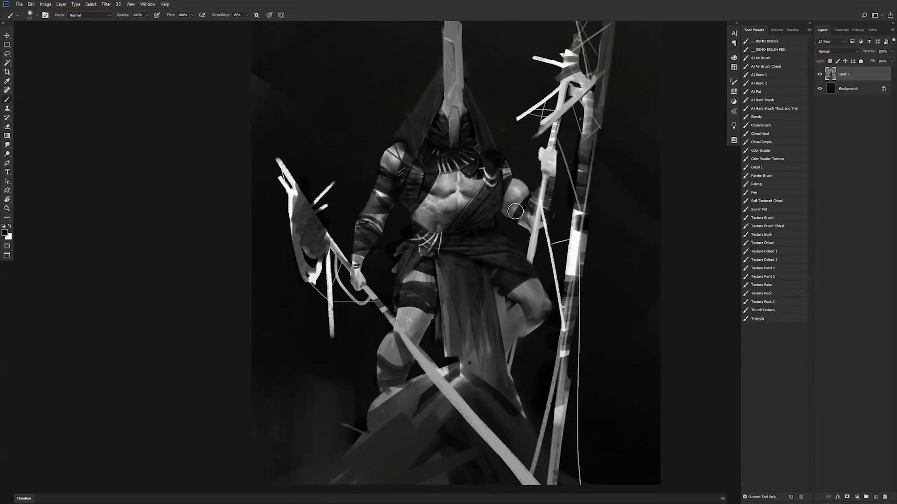
# Inspect the painting at thumbnail size, flip the canvas horizontally and bring the legs close into view.
pyautogui.press('z')
pyautogui.keyDown('alt'); pyautogui.click(535, 266); pyautogui.keyUp('alt')
pyautogui.keyDown('alt'); pyautogui.click(536, 266); pyautogui.keyUp('alt')
pyautogui.click(547, 279)
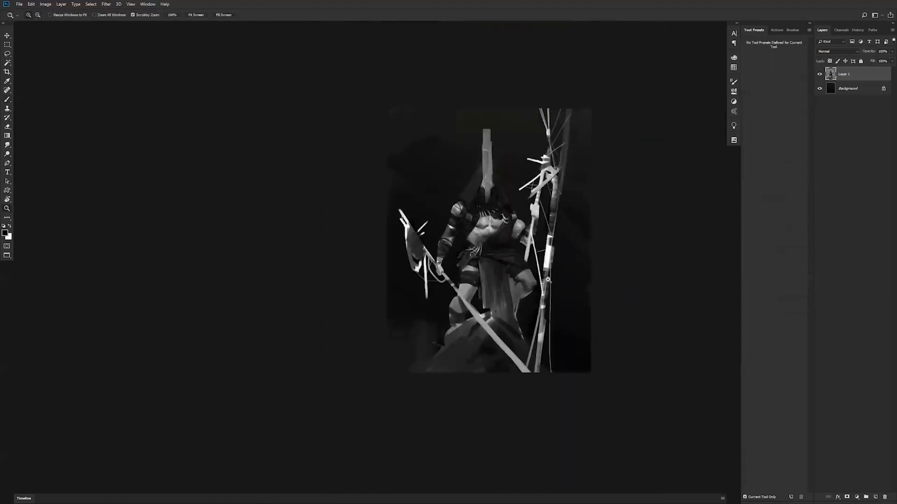
pyautogui.click(549, 278)
pyautogui.click(549, 279)
pyautogui.hotkey('ctrl', 'shift', 'h')
pyautogui.moveTo(478, 260); pyautogui.dragTo(504, 220)
# Erase paint between the raised thigh and the hanging cloth.
pyautogui.press('e')
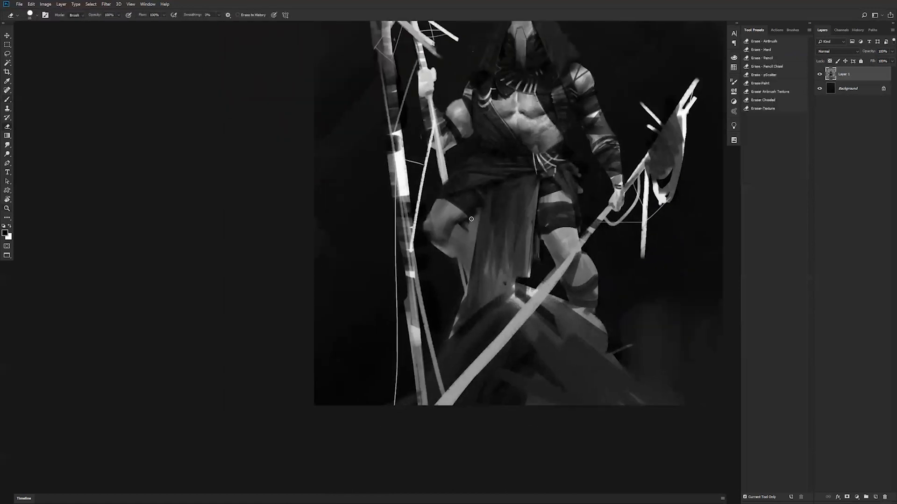
pyautogui.moveTo(479, 215)
pyautogui.mouseDown()
pyautogui.moveTo(475, 228)
pyautogui.moveTo(464, 226)
pyautogui.moveTo(475, 233)
pyautogui.mouseUp()
pyautogui.moveTo(470, 300); pyautogui.dragTo(442, 367)
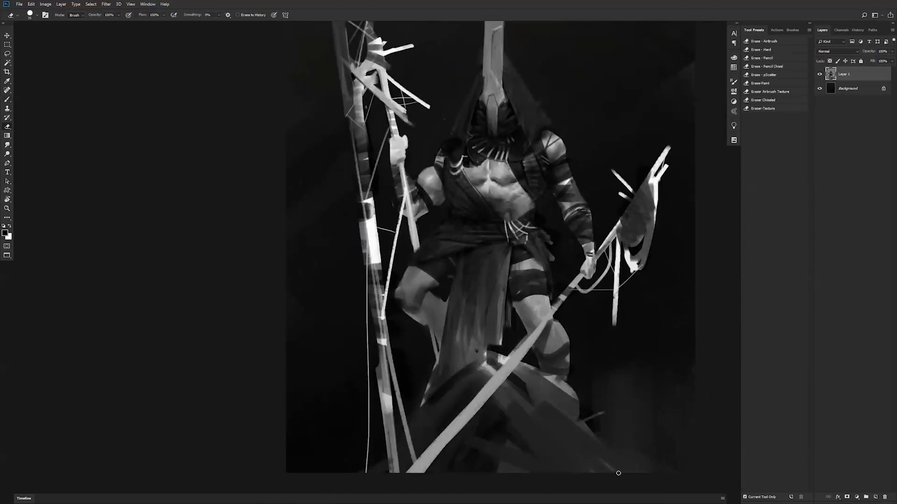
pyautogui.moveTo(581, 236)
pyautogui.mouseDown()
pyautogui.moveTo(573, 261)
pyautogui.moveTo(526, 225)
pyautogui.mouseUp()
# Return to the brush, reduce its size and choose the AJ Basic 2 preset.
pyautogui.press('b')
pyautogui.press('[')
pyautogui.press('[')
pyautogui.press('[')
pyautogui.press('[')
pyautogui.press('[')
pyautogui.press('[')
pyautogui.press('[')
pyautogui.press('[')
pyautogui.press('[')
pyautogui.press('[')
pyautogui.press('[')
pyautogui.press('[')
pyautogui.press('[')
pyautogui.press('[')
pyautogui.press('[')
pyautogui.press('[')
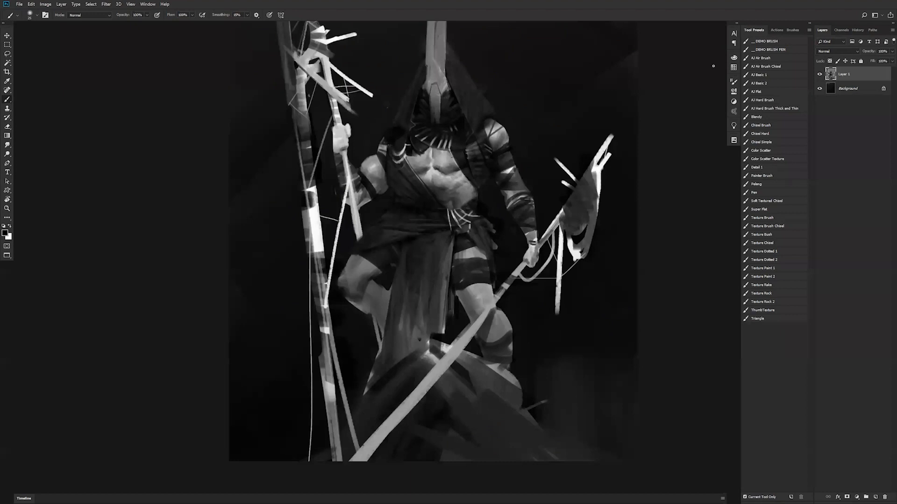
pyautogui.click(775, 83)
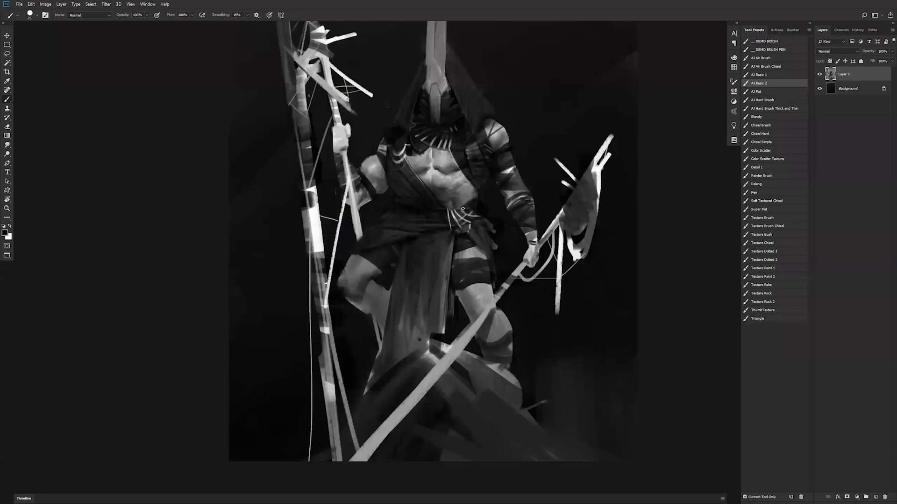
# Flip the canvas horizontally and paint thin white straps fanning across the belt and hip with a smaller brush.
pyautogui.press('x')
pyautogui.press('[')
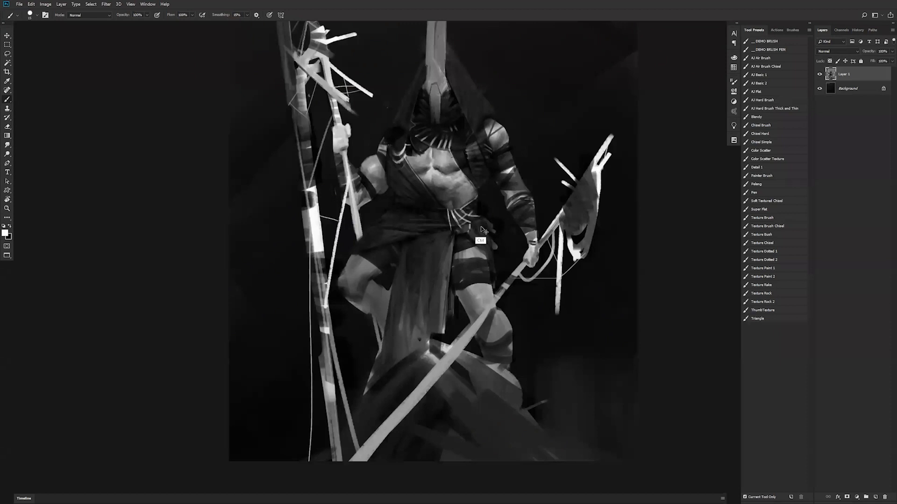
pyautogui.hotkey('ctrl', 'shift', 'h')
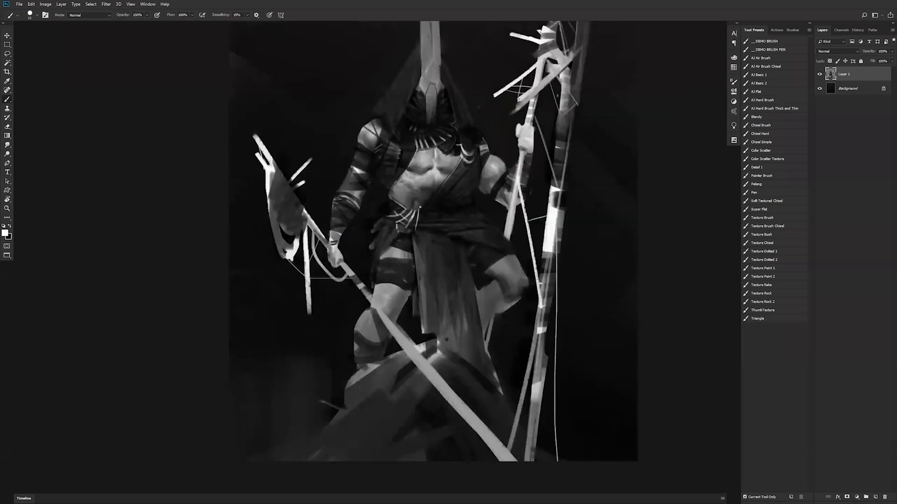
pyautogui.moveTo(421, 212)
pyautogui.mouseDown()
pyautogui.moveTo(430, 232)
pyautogui.moveTo(443, 214)
pyautogui.moveTo(428, 212)
pyautogui.moveTo(441, 232)
pyautogui.moveTo(461, 216)
pyautogui.moveTo(441, 237)
pyautogui.moveTo(508, 237)
pyautogui.mouseUp()
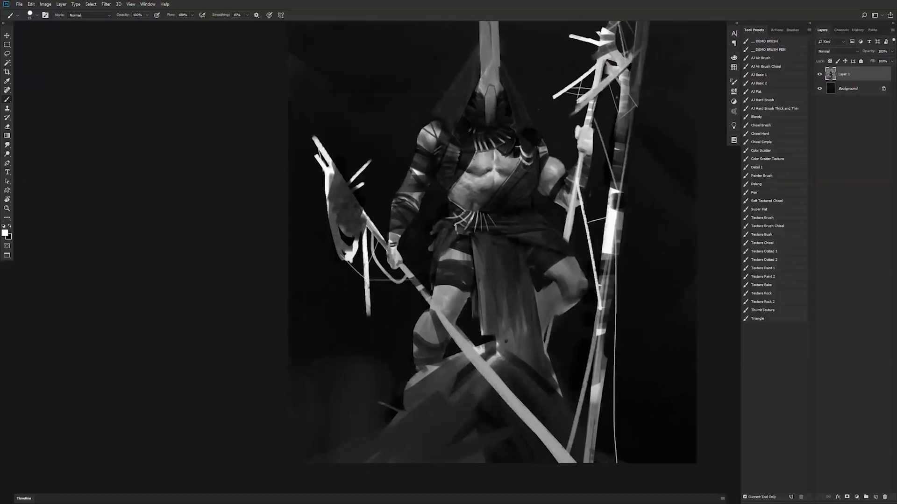
pyautogui.moveTo(446, 218)
pyautogui.mouseDown()
pyautogui.moveTo(453, 237)
pyautogui.moveTo(440, 253)
pyautogui.mouseUp()
pyautogui.moveTo(452, 236); pyautogui.dragTo(445, 219)
pyautogui.moveTo(537, 224); pyautogui.dragTo(513, 272)
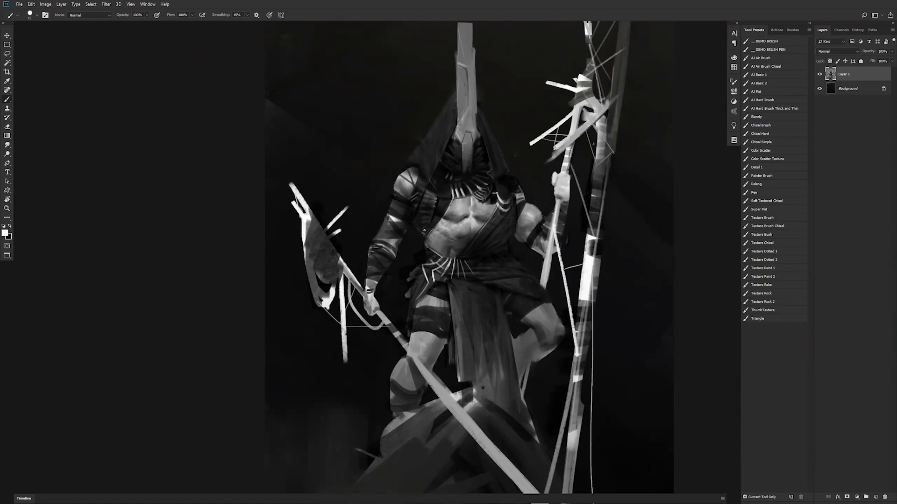
# Enlarge the brush and darken the cloth edge beside the raised arm's shoulder with black.
pyautogui.press('x')
pyautogui.press(']')
pyautogui.press(']')
pyautogui.press(']')
pyautogui.moveTo(518, 207); pyautogui.dragTo(521, 198)
pyautogui.moveTo(434, 241)
pyautogui.mouseDown()
pyautogui.moveTo(429, 193)
pyautogui.moveTo(420, 192)
pyautogui.mouseUp()
# Sample grey tones from the lowered arm's shoulder and paint over its shading with a resized brush.
pyautogui.press('[')
pyautogui.press('[')
pyautogui.press('[')
pyautogui.press('[')
pyautogui.press('[')
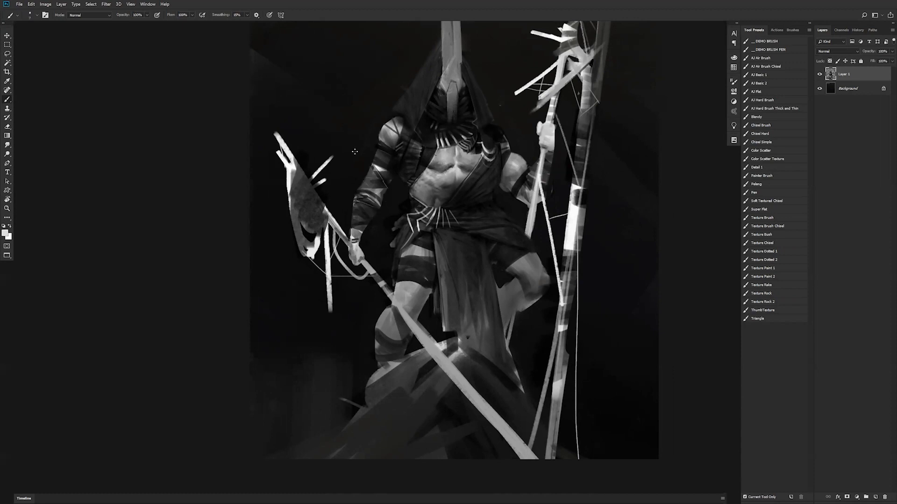
pyautogui.keyDown('alt'); pyautogui.click(381, 151); pyautogui.keyUp('alt')
pyautogui.keyDown('alt'); pyautogui.click(388, 150); pyautogui.keyUp('alt')
pyautogui.press(']')
pyautogui.press(']')
pyautogui.press(']')
pyautogui.press(']')
pyautogui.press(']')
pyautogui.moveTo(384, 139); pyautogui.dragTo(392, 145)
pyautogui.moveTo(484, 388)
pyautogui.mouseDown()
pyautogui.moveTo(364, 320)
pyautogui.moveTo(406, 410)
pyautogui.moveTo(445, 409)
pyautogui.mouseUp()
# Erase paint between the hanging cloth and the raised leg, and darken the cloth's edge along that side.
pyautogui.press('e')
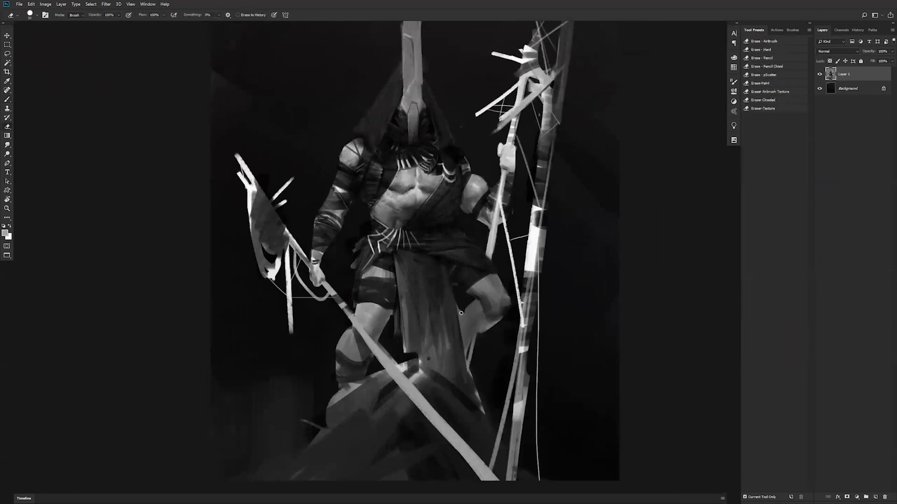
pyautogui.moveTo(463, 313)
pyautogui.mouseDown()
pyautogui.moveTo(480, 334)
pyautogui.moveTo(504, 321)
pyautogui.mouseUp()
pyautogui.press('b')
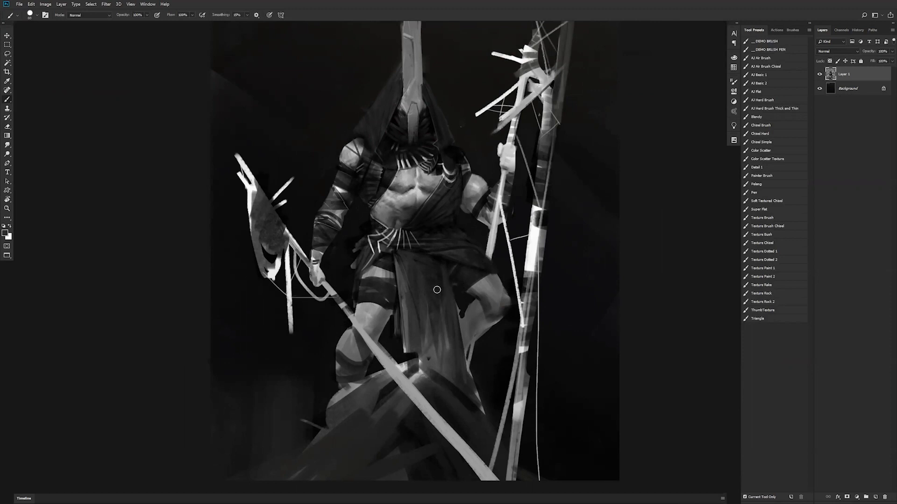
pyautogui.moveTo(450, 269); pyautogui.dragTo(481, 398)
pyautogui.moveTo(454, 318); pyautogui.dragTo(468, 381)
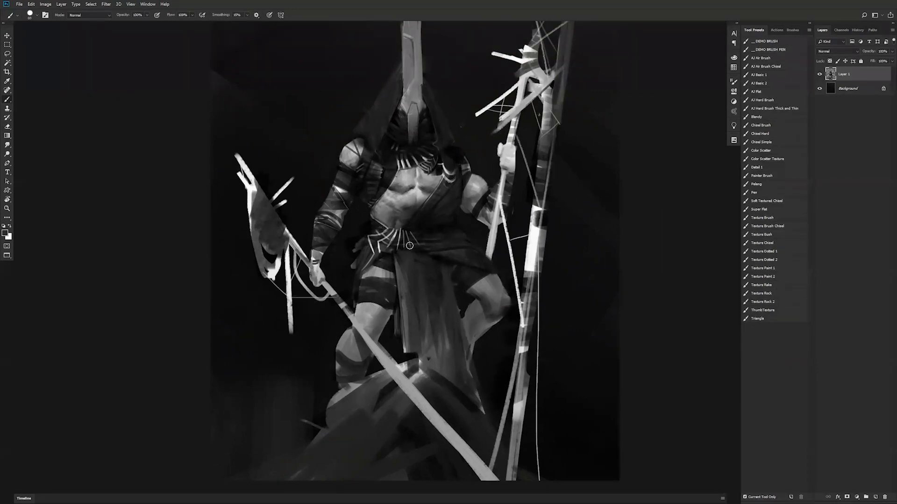
# Sample the belt's light grey and paint thin light lines running down the hanging cloth with a small brush.
pyautogui.keyDown('alt'); pyautogui.click(379, 243); pyautogui.keyUp('alt')
pyautogui.press('[')
pyautogui.press('[')
pyautogui.press('[')
pyautogui.press('[')
pyautogui.press('[')
pyautogui.press('[')
pyautogui.press('[')
pyautogui.press('[')
pyautogui.moveTo(411, 248); pyautogui.dragTo(442, 290)
pyautogui.hotkey('ctrl', 'z')
pyautogui.moveTo(413, 253); pyautogui.dragTo(462, 379)
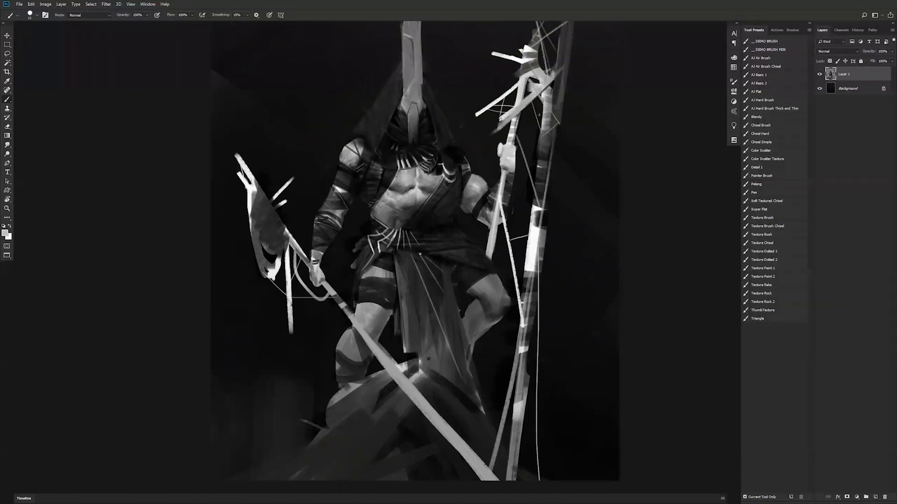
pyautogui.moveTo(397, 251); pyautogui.dragTo(421, 359)
# Sample a dark tone from the cloth and darken the ends of the light straps along the belt.
pyautogui.keyDown('alt'); pyautogui.click(405, 257); pyautogui.keyUp('alt')
pyautogui.press(']')
pyautogui.press(']')
pyautogui.moveTo(377, 234)
pyautogui.mouseDown()
pyautogui.moveTo(373, 249)
pyautogui.moveTo(397, 247)
pyautogui.mouseUp()
pyautogui.press(']')
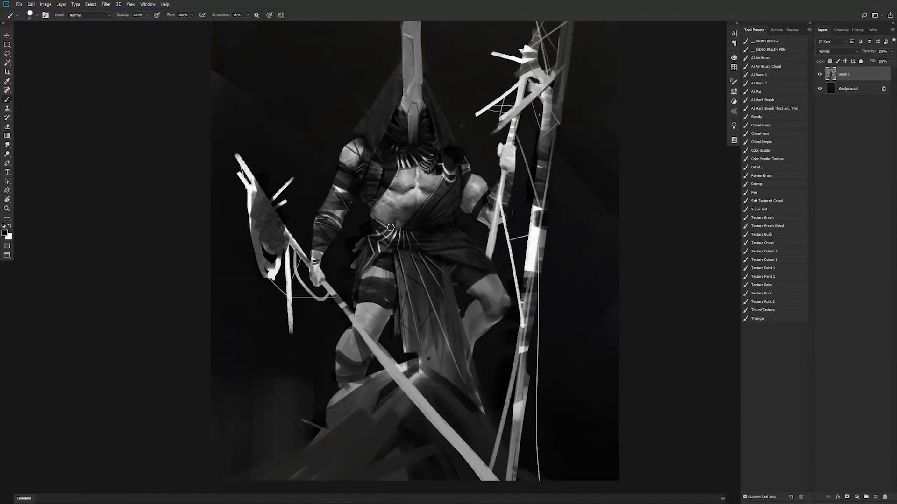
# Inspect the painting at thumbnail size, flip it horizontally and bring the figure close for brushwork.
pyautogui.press('z')
pyautogui.keyDown('alt'); pyautogui.click(443, 260); pyautogui.keyUp('alt')
pyautogui.keyDown('alt'); pyautogui.click(444, 260); pyautogui.keyUp('alt')
pyautogui.hotkey('ctrl', 'f')
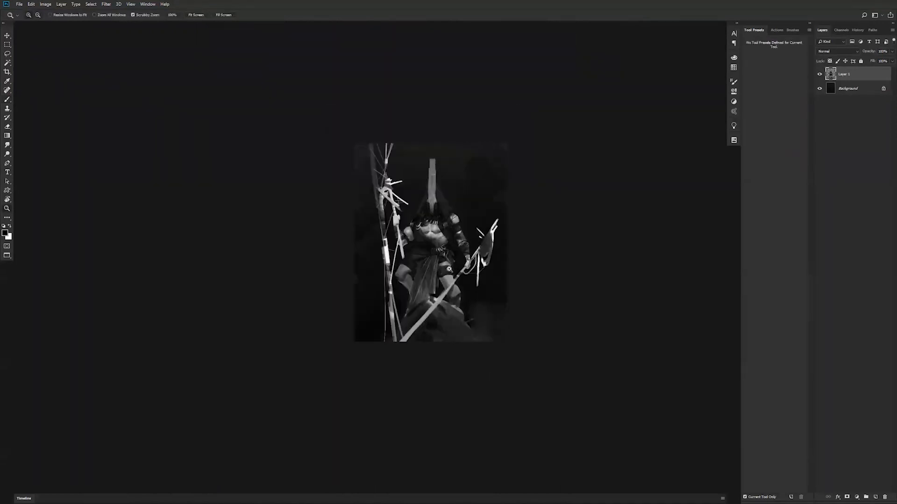
pyautogui.click(445, 256)
pyautogui.press('b')
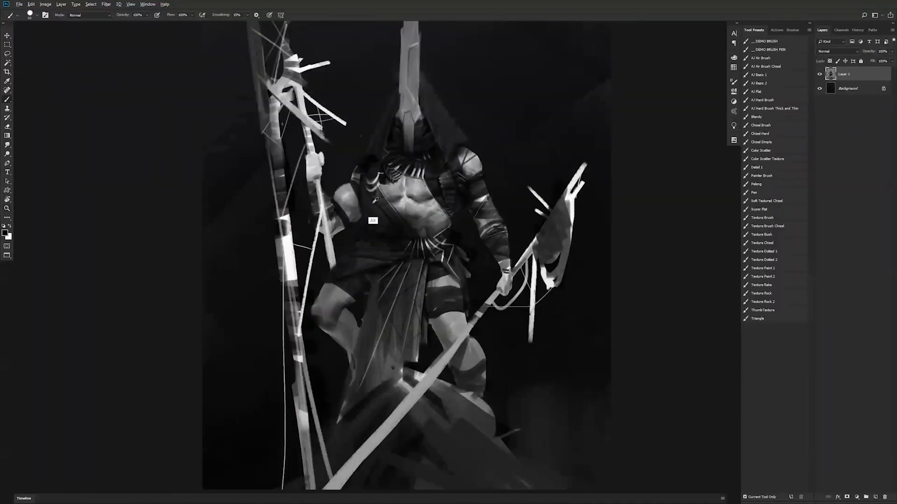
# Adjust the brush size, flip the canvas back and darken the wrapped forearm of the raised arm.
pyautogui.press('[')
pyautogui.press('[')
pyautogui.press(']')
pyautogui.press(']')
pyautogui.press(']')
pyautogui.press(']')
pyautogui.press(']')
pyautogui.press(']')
pyautogui.press(']')
pyautogui.press(']')
pyautogui.press(']')
pyautogui.press(']')
pyautogui.press(']')
pyautogui.press(']')
pyautogui.press(']')
pyautogui.hotkey('ctrl', 'shift', 'h')
pyautogui.press('[')
pyautogui.press('[')
pyautogui.press('[')
pyautogui.press('[')
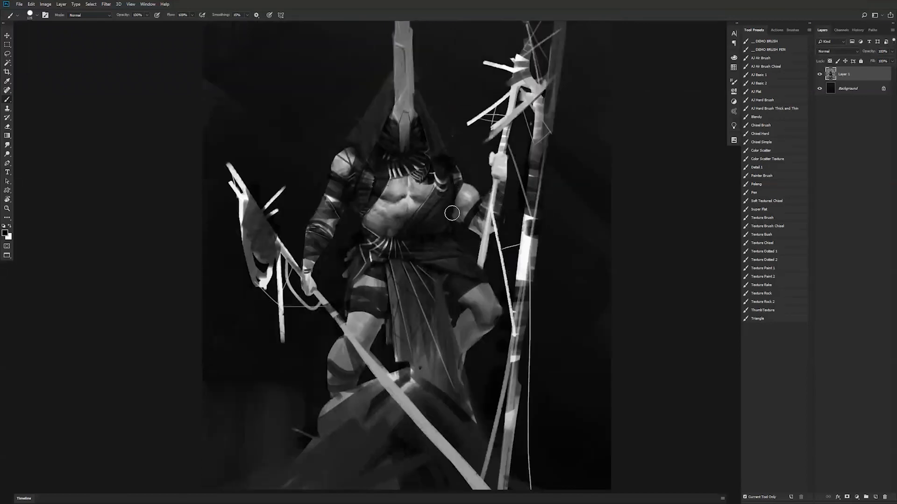
pyautogui.moveTo(474, 229); pyautogui.dragTo(482, 232)
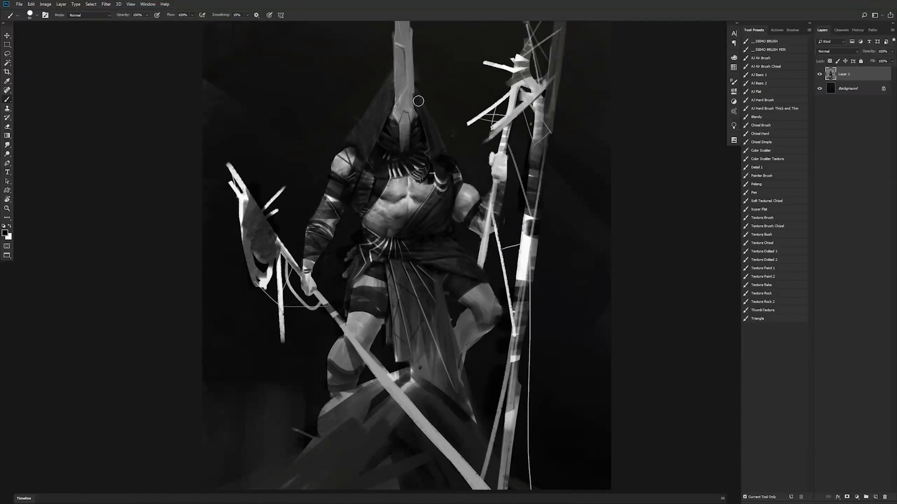
# Sample the mask's grey and paint a lighter stroke up the centre of its tall crest.
pyautogui.scroll(3, 419, 131)
pyautogui.press('x')
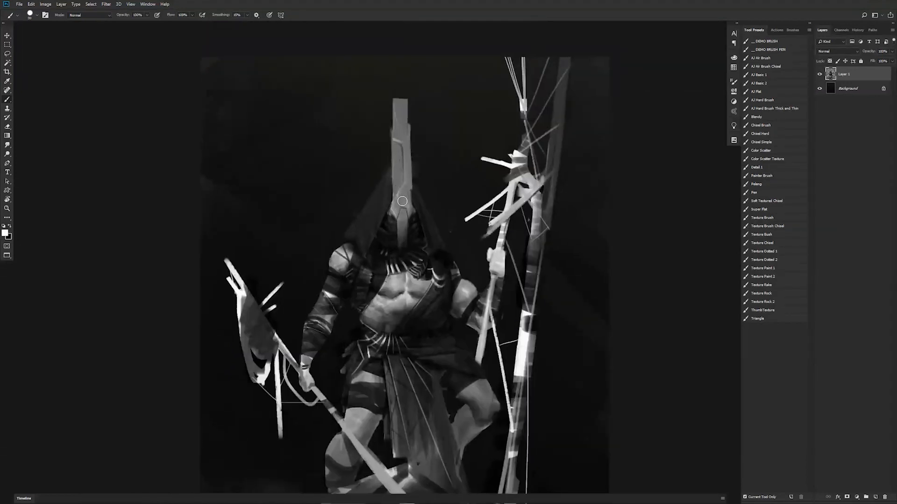
pyautogui.keyDown('alt'); pyautogui.click(402, 201); pyautogui.keyUp('alt')
pyautogui.moveTo(402, 191)
pyautogui.mouseDown()
pyautogui.moveTo(402, 160)
pyautogui.moveTo(402, 179)
pyautogui.mouseUp()
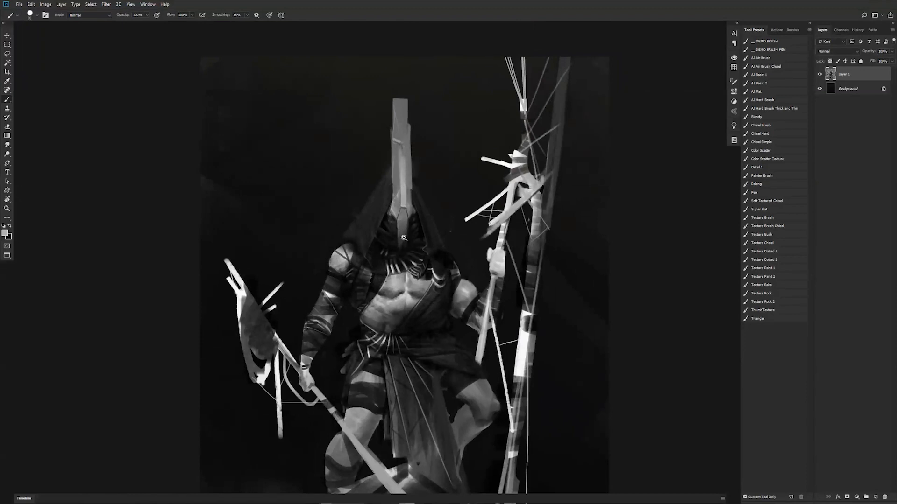
# Check the painting at thumbnail size with the canvas flipped horizontally and return to a closer view.
pyautogui.keyDown('ctrl'); pyautogui.keyDown('alt'); pyautogui.click(411, 240); pyautogui.keyUp('alt'); pyautogui.keyUp('ctrl')
pyautogui.keyDown('ctrl'); pyautogui.keyDown('alt'); pyautogui.click(411, 240); pyautogui.keyUp('alt'); pyautogui.keyUp('ctrl')
pyautogui.press('F2')
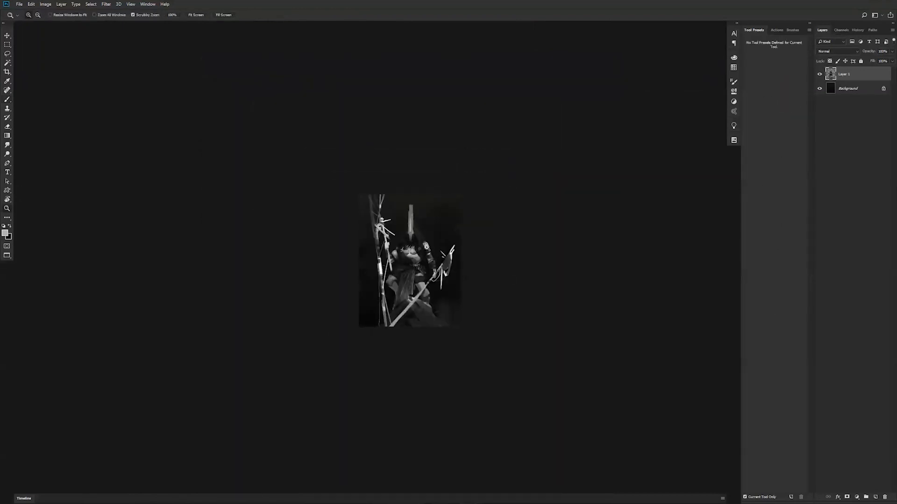
pyautogui.keyDown('ctrl'); pyautogui.click(427, 247); pyautogui.keyUp('ctrl')
pyautogui.keyDown('ctrl'); pyautogui.click(426, 247); pyautogui.keyUp('ctrl')
pyautogui.keyDown('ctrl'); pyautogui.click(426, 247); pyautogui.keyUp('ctrl')
# Set the brush mode to Color Dodge with white as the painting colour and enlarge the brush.
pyautogui.hotkey('shift', 'alt', 'd')
pyautogui.press('d')
pyautogui.press('x')
pyautogui.press(']')
pyautogui.press(']')
pyautogui.moveTo(376, 202); pyautogui.dragTo(377, 158)
pyautogui.hotkey('ctrl', 'z')
pyautogui.moveTo(377, 207); pyautogui.dragTo(377, 135)
pyautogui.hotkey('ctrl', 'z')
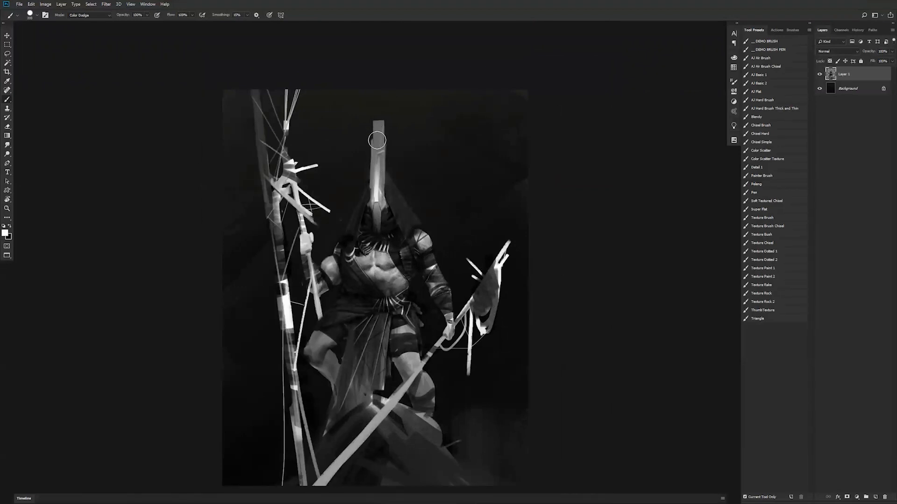
pyautogui.moveTo(374, 206)
pyautogui.mouseDown()
pyautogui.moveTo(377, 129)
pyautogui.moveTo(375, 159)
pyautogui.mouseUp()
pyautogui.hotkey('ctrl', 'z')
# Paint a bright Color Dodge highlight up the mask's crest, reduce the brush and flip the canvas.
pyautogui.moveTo(378, 225); pyautogui.dragTo(377, 153)
pyautogui.moveTo(379, 234); pyautogui.dragTo(378, 182)
pyautogui.press('[')
pyautogui.press('[')
pyautogui.press('[')
pyautogui.press('[')
pyautogui.press('[')
pyautogui.hotkey('ctrl', 'f')
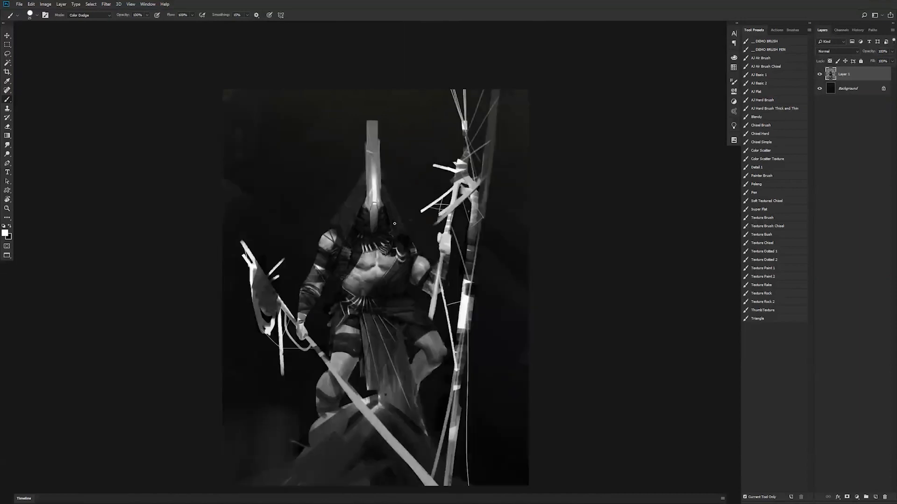
# Brighten the necklace pieces and the chest strap beside the lowered arm's shoulder with the Color Dodge brush.
pyautogui.keyDown('ctrl'); pyautogui.click(378, 239); pyautogui.keyUp('ctrl')
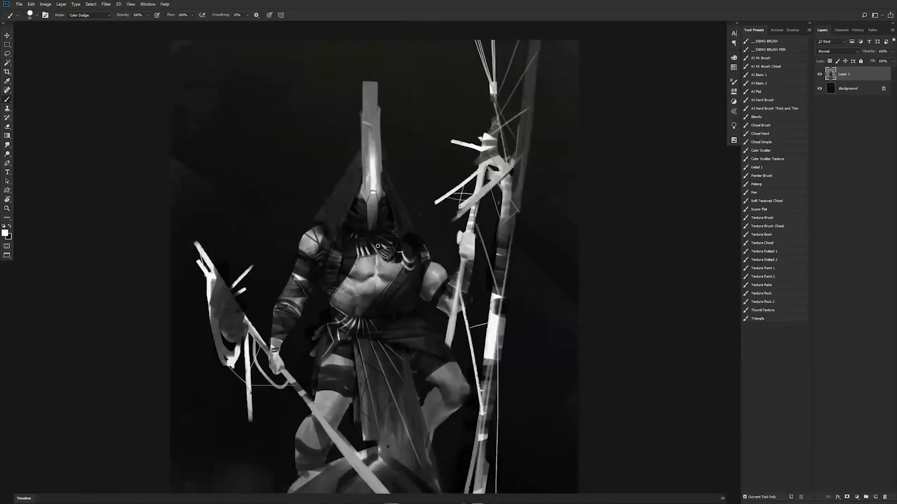
pyautogui.press(']')
pyautogui.press(']')
pyautogui.moveTo(355, 250)
pyautogui.mouseDown()
pyautogui.moveTo(389, 251)
pyautogui.moveTo(413, 269)
pyautogui.moveTo(367, 267)
pyautogui.moveTo(451, 272)
pyautogui.mouseUp()
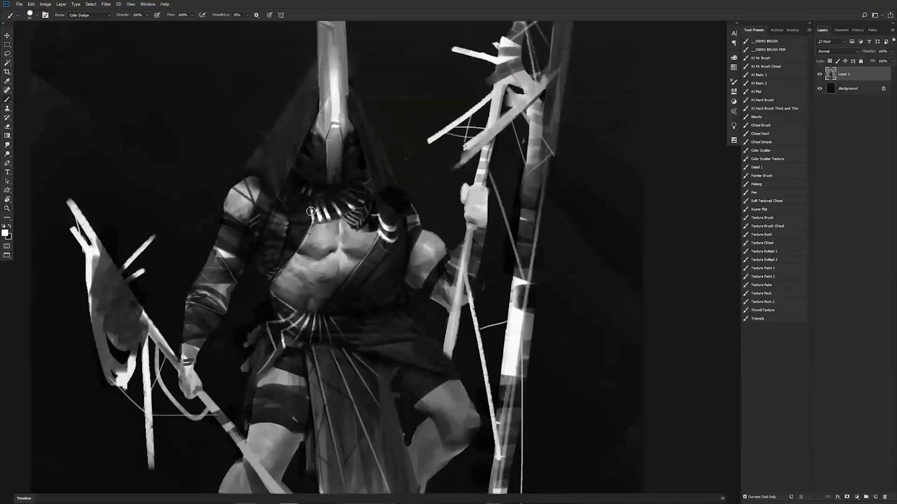
pyautogui.moveTo(277, 218)
pyautogui.mouseDown()
pyautogui.moveTo(290, 224)
pyautogui.moveTo(278, 237)
pyautogui.mouseUp()
# Inspect the painting at thumbnail size in full-screen mode, flip it horizontally and return to a closer view.
pyautogui.keyDown('alt'); pyautogui.click(309, 261); pyautogui.keyUp('alt')
pyautogui.keyDown('alt'); pyautogui.click(308, 262); pyautogui.keyUp('alt')
pyautogui.keyDown('alt'); pyautogui.click(309, 262); pyautogui.keyUp('alt')
pyautogui.keyDown('alt'); pyautogui.click(309, 261); pyautogui.keyUp('alt')
pyautogui.press('f')
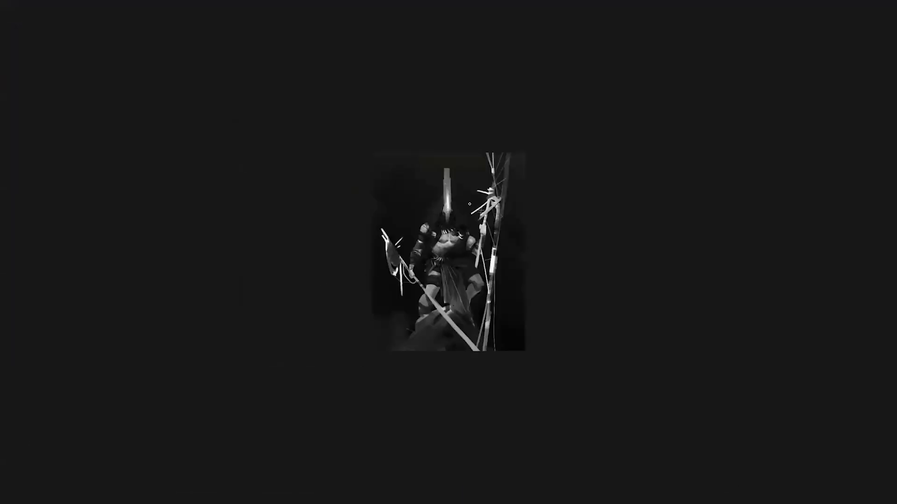
pyautogui.hotkey('ctrl', 'shift', 'h')
pyautogui.keyDown('ctrl'); pyautogui.click(471, 234); pyautogui.keyUp('ctrl')
pyautogui.keyDown('ctrl'); pyautogui.click(471, 235); pyautogui.keyUp('ctrl')
pyautogui.keyDown('ctrl'); pyautogui.click(475, 234); pyautogui.keyUp('ctrl')
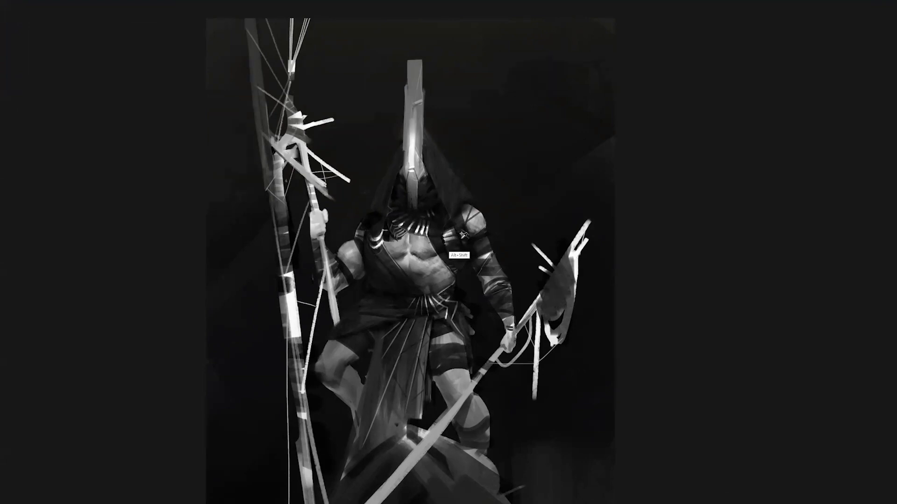
# Paint dark cloth shapes above the raised arm's shoulder and check the figure mirrored and small.
pyautogui.moveTo(364, 231)
pyautogui.mouseDown()
pyautogui.moveTo(368, 217)
pyautogui.moveTo(357, 224)
pyautogui.moveTo(365, 217)
pyautogui.moveTo(367, 251)
pyautogui.moveTo(376, 220)
pyautogui.moveTo(375, 234)
pyautogui.mouseUp()
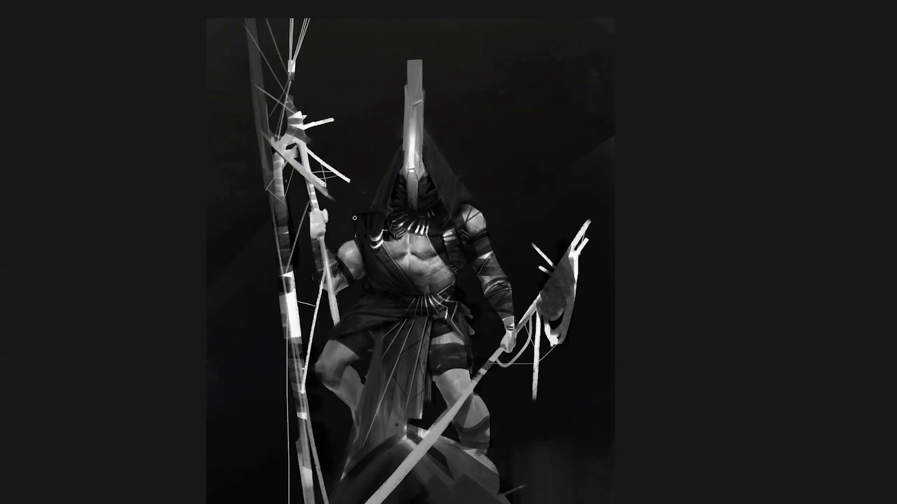
pyautogui.hotkey('ctrl', 'shift', 'h')
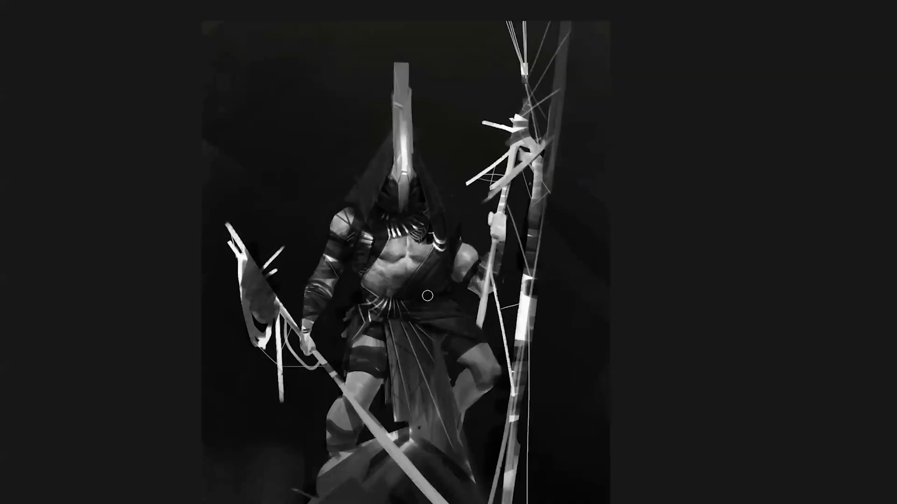
pyautogui.scroll(-3, 441, 301)
pyautogui.hotkey('ctrl', 'alt', 'h')
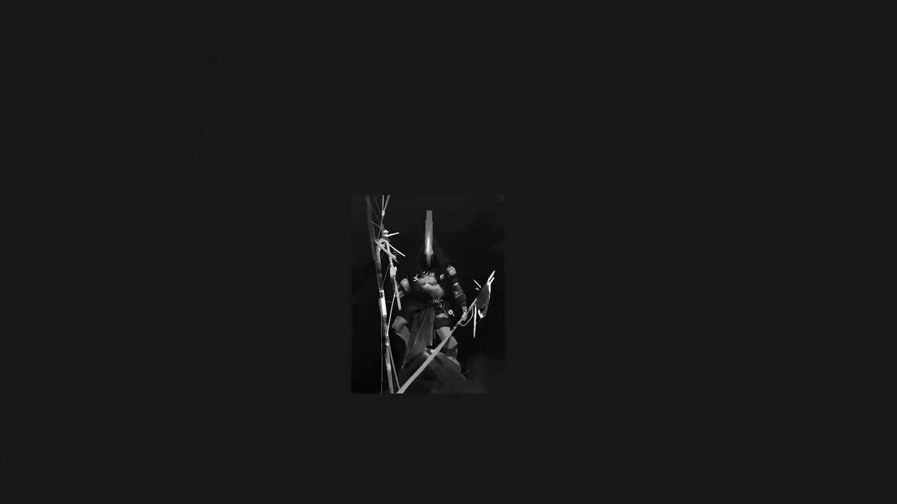
pyautogui.keyDown('ctrl'); pyautogui.click(453, 303); pyautogui.keyUp('ctrl')
pyautogui.keyDown('ctrl'); pyautogui.click(453, 306); pyautogui.keyUp('ctrl')
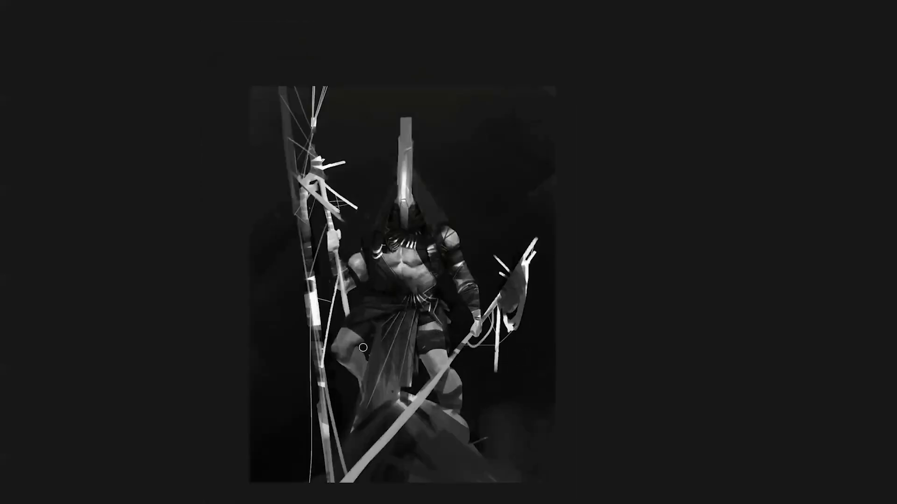
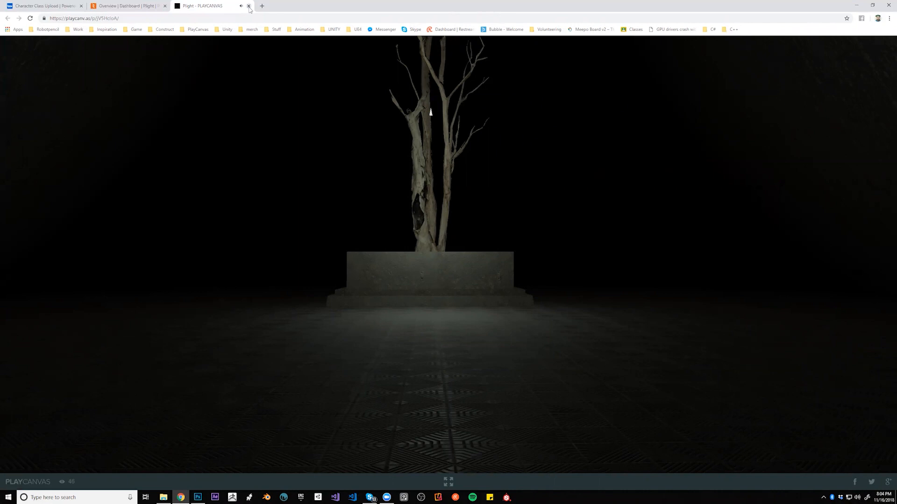
# Close the PlayCanvas game and project pages in the browser and switch back to the painting in Photoshop.
pyautogui.click(248, 6)
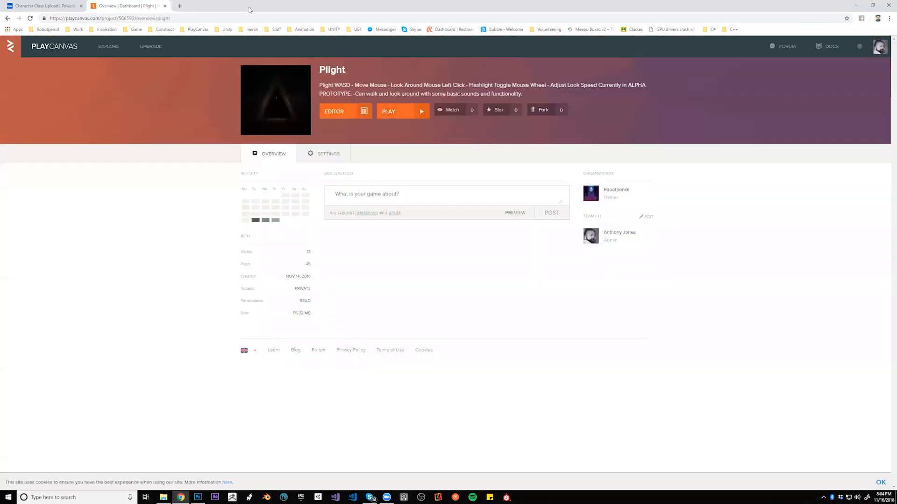
pyautogui.click(165, 5)
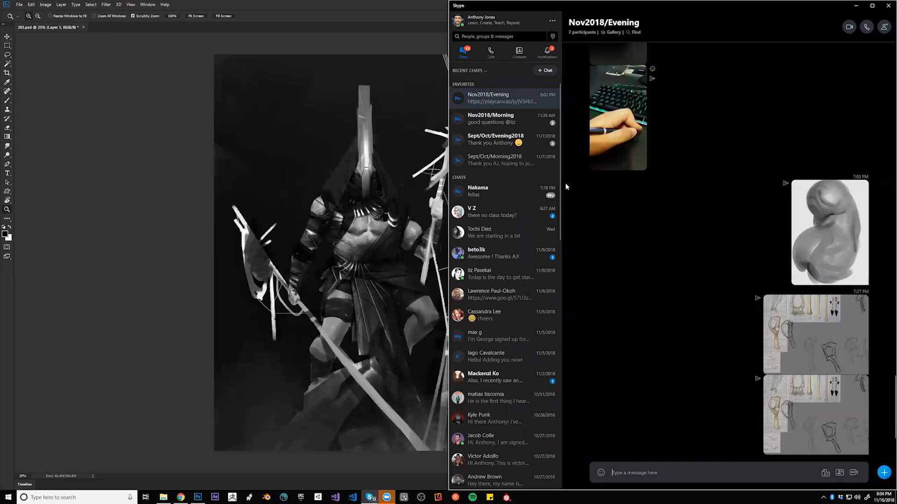
pyautogui.click(127, 181)
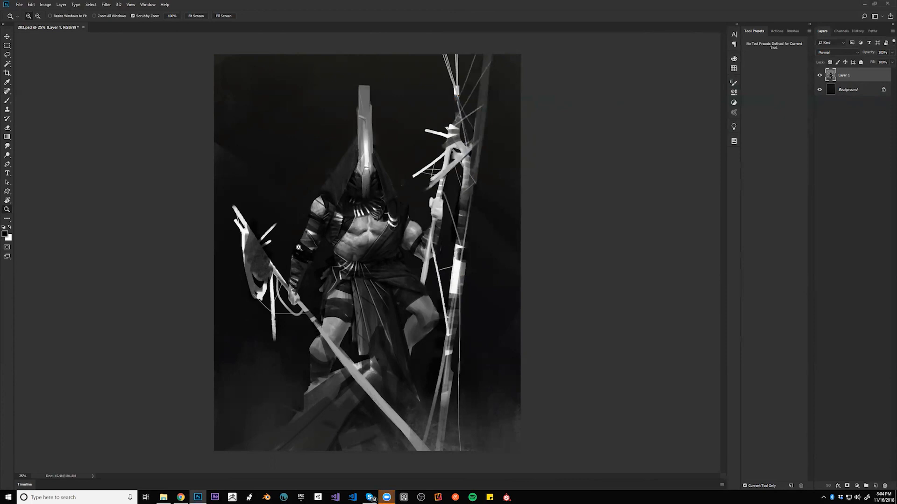
# Enlarge the brush and darken the sash just above the belt with black.
pyautogui.click(359, 301)
pyautogui.moveTo(369, 323)
pyautogui.mouseDown()
pyautogui.moveTo(460, 249)
pyautogui.moveTo(418, 290)
pyautogui.mouseUp()
pyautogui.press('b')
pyautogui.press(']')
pyautogui.press(']')
pyautogui.press(']')
pyautogui.press(']')
pyautogui.press(']')
pyautogui.press(']')
pyautogui.press(']')
pyautogui.press(']')
pyautogui.press(']')
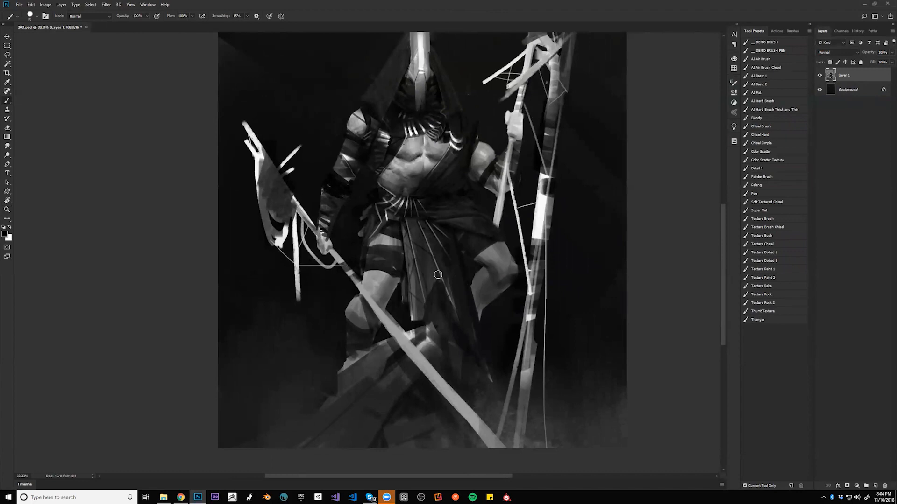
pyautogui.moveTo(411, 253); pyautogui.dragTo(380, 272)
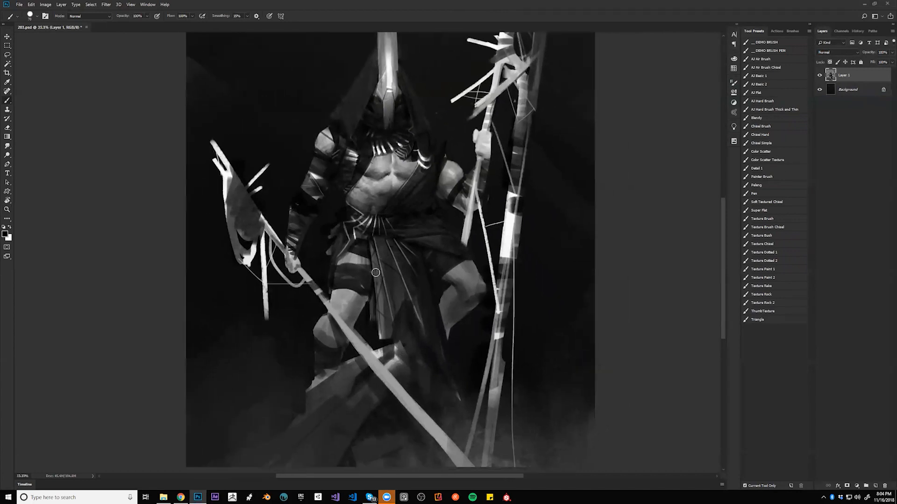
pyautogui.moveTo(400, 210); pyautogui.dragTo(432, 215)
# Flip the canvas, reset the colours to black and white and reduce the brush for detailing the hand on the upright staff.
pyautogui.keyDown('alt'); pyautogui.click(372, 189); pyautogui.keyUp('alt')
pyautogui.press('[')
pyautogui.press('[')
pyautogui.press('[')
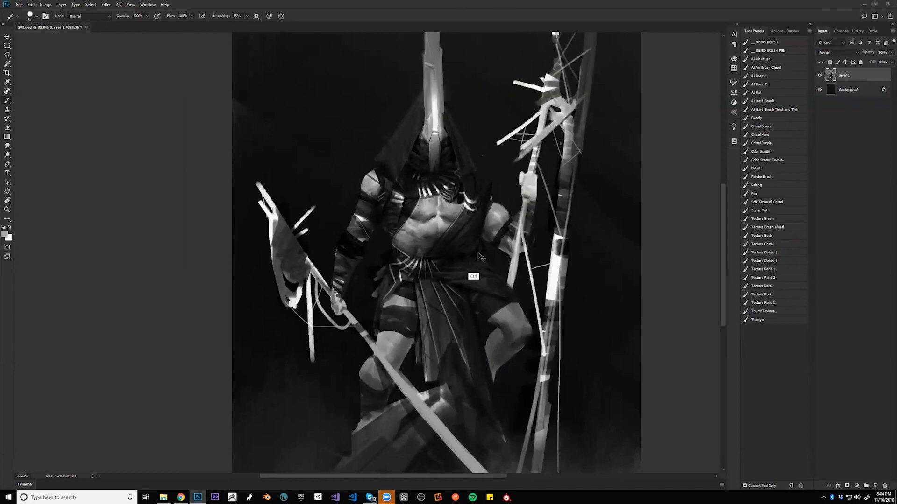
pyautogui.hotkey('ctrl', 'f')
pyautogui.press('d')
pyautogui.press('[')
pyautogui.press('[')
pyautogui.press('[')
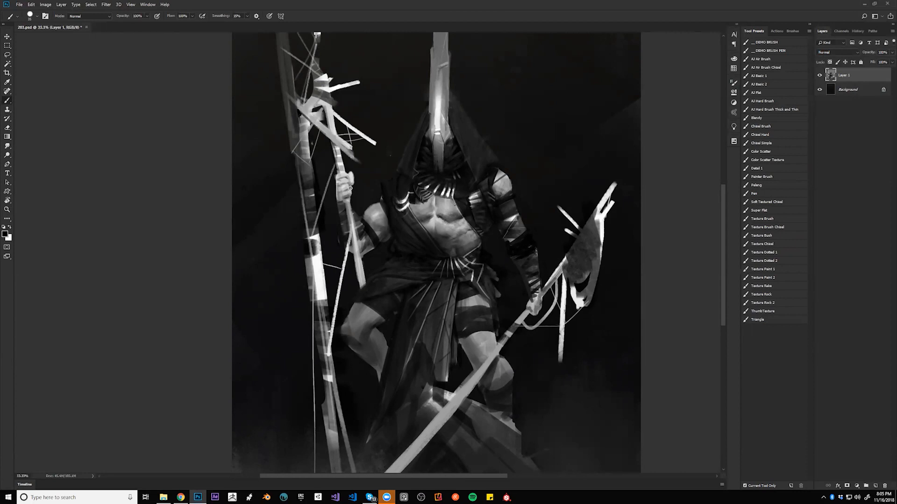
# Set the colours to black and white, adjust the brush size and darken the upright staff's shaft above the raised hand.
pyautogui.press('x')
pyautogui.press('d')
pyautogui.press('[')
pyautogui.press('[')
pyautogui.press(']')
pyautogui.moveTo(339, 147); pyautogui.dragTo(343, 177)
pyautogui.press('z')
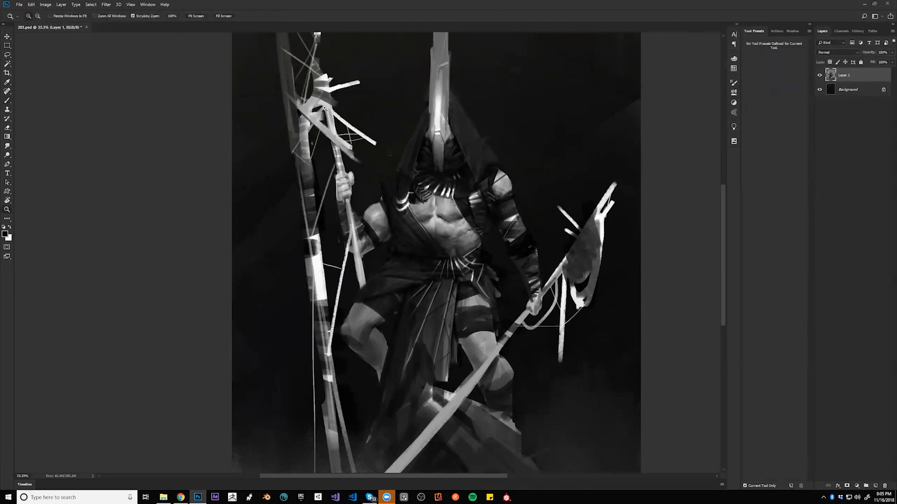
# Add small light grey strokes to the head of the upright staff and check the figure small and mirrored.
pyautogui.press('b')
pyautogui.press('x')
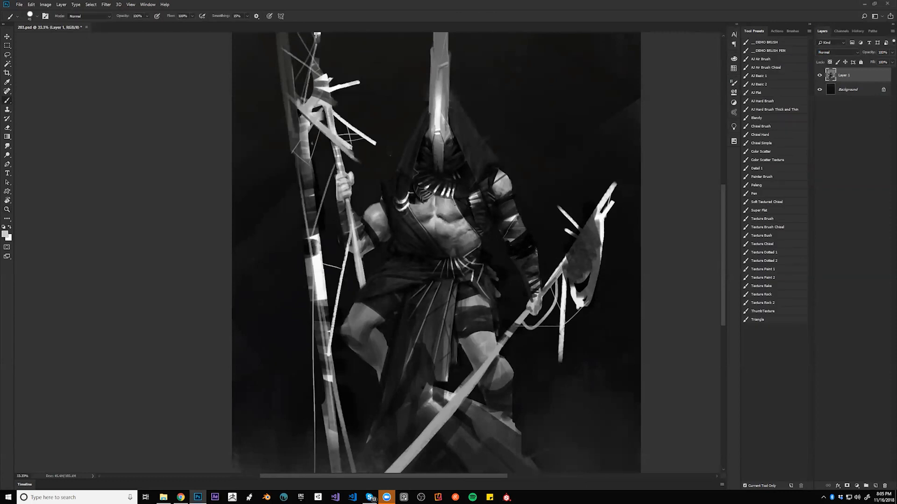
pyautogui.press('[')
pyautogui.press('[')
pyautogui.moveTo(325, 102)
pyautogui.mouseDown()
pyautogui.moveTo(314, 112)
pyautogui.moveTo(321, 115)
pyautogui.moveTo(311, 181)
pyautogui.mouseUp()
pyautogui.press('z')
pyautogui.keyDown('alt'); pyautogui.click(396, 220); pyautogui.keyUp('alt')
pyautogui.keyDown('alt'); pyautogui.click(397, 220); pyautogui.keyUp('alt')
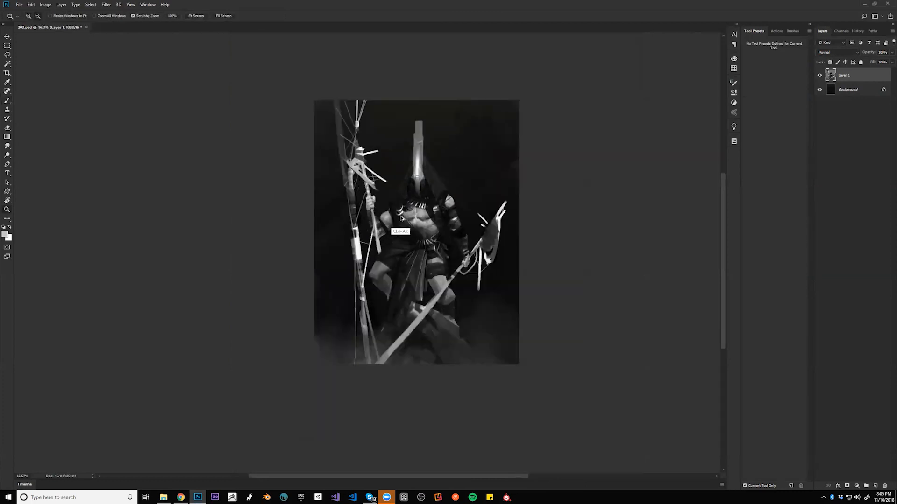
pyautogui.hotkey('ctrl', 'f')
pyautogui.hotkey('ctrl', '+')
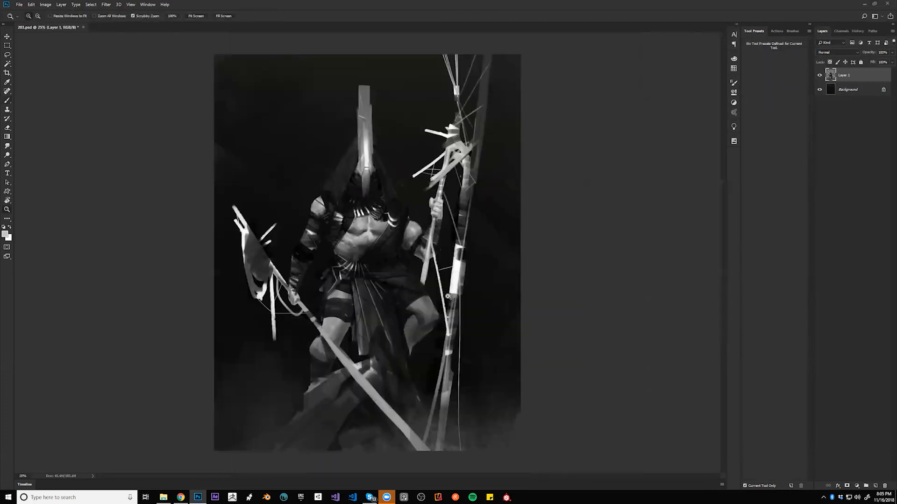
# Try long, light diagonal strokes with a larger brush along the lower half of the upright pole and undo them.
pyautogui.press('b')
pyautogui.press(']')
pyautogui.press(']')
pyautogui.press(']')
pyautogui.press(']')
pyautogui.press(']')
pyautogui.moveTo(450, 301)
pyautogui.mouseDown()
pyautogui.moveTo(459, 301)
pyautogui.moveTo(424, 441)
pyautogui.mouseUp()
pyautogui.hotkey('ctrl', 'z')
pyautogui.keyDown('alt'); pyautogui.click(455, 286); pyautogui.keyUp('alt')
pyautogui.hotkey('ctrl', 'z')
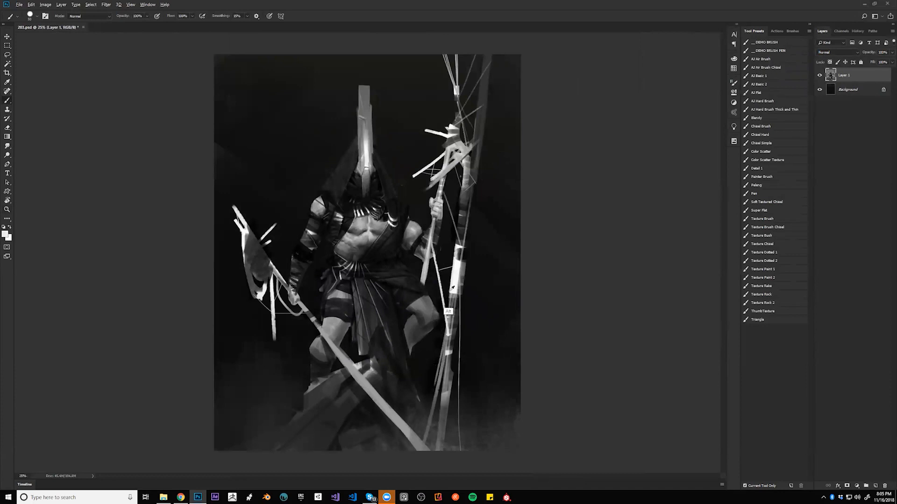
pyautogui.moveTo(448, 306); pyautogui.dragTo(418, 451)
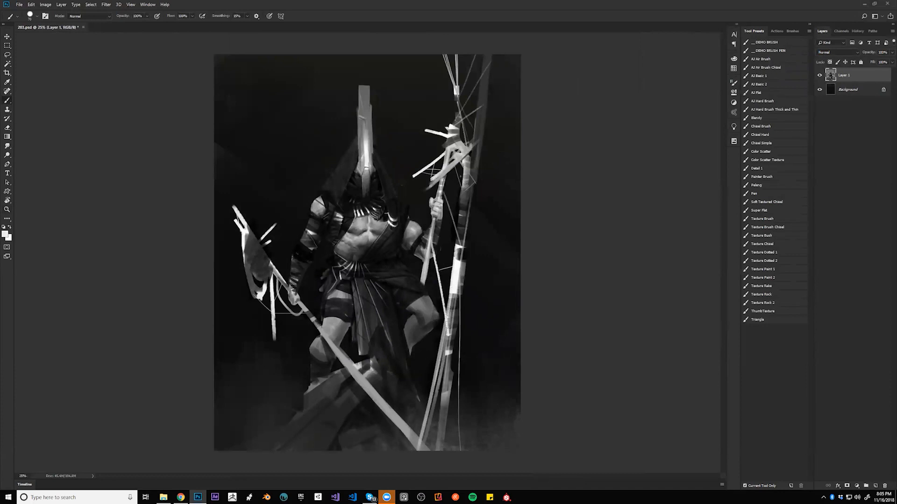
pyautogui.hotkey('ctrl', 'z')
pyautogui.keyDown('alt'); pyautogui.click(395, 432); pyautogui.keyUp('alt')
pyautogui.hotkey('ctrl', 'z')
# Brighten the lower end of the diagonal staff with long highlight strokes down to the canvas edge.
pyautogui.press('[')
pyautogui.press('[')
pyautogui.press('[')
pyautogui.press('[')
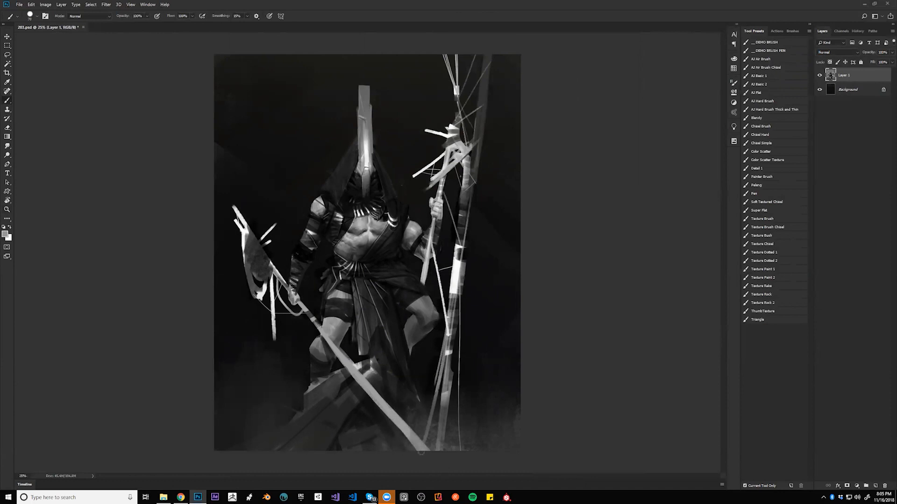
pyautogui.keyDown('alt'); pyautogui.click(398, 412); pyautogui.keyUp('alt')
pyautogui.press('x')
pyautogui.moveTo(390, 414)
pyautogui.mouseDown()
pyautogui.moveTo(438, 466)
pyautogui.moveTo(427, 452)
pyautogui.mouseUp()
pyautogui.moveTo(378, 394); pyautogui.dragTo(450, 471)
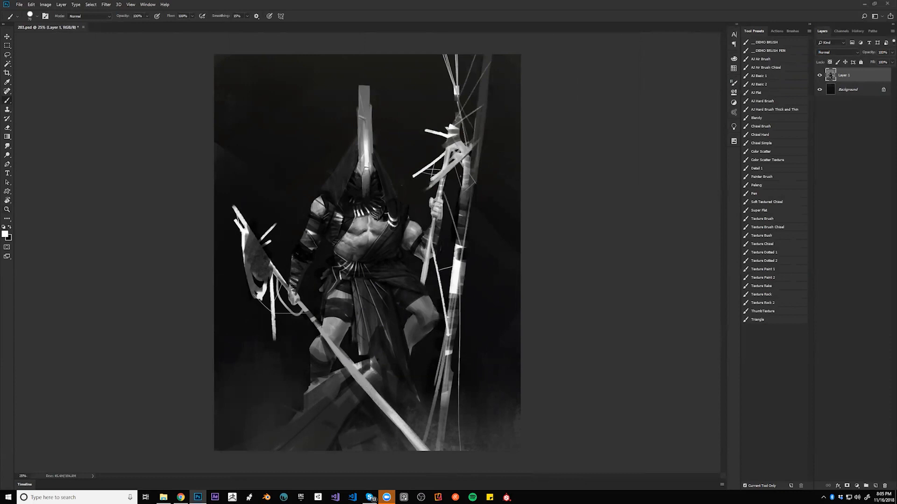
pyautogui.moveTo(367, 392); pyautogui.dragTo(400, 430)
pyautogui.moveTo(359, 375); pyautogui.dragTo(445, 472)
pyautogui.moveTo(419, 439); pyautogui.dragTo(442, 469)
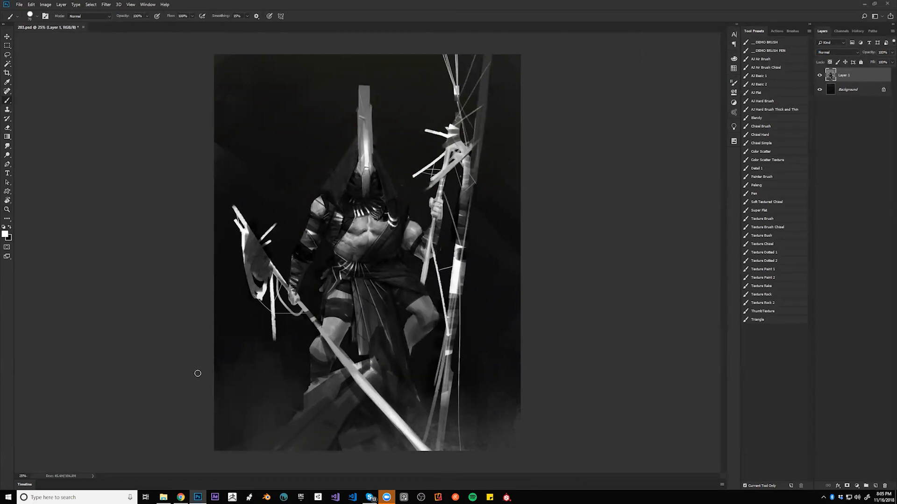
# Tone down the axe blade and its hanging strips near the lowered hand, adjusting the brush size and sampling a grey.
pyautogui.press('[')
pyautogui.press('x')
pyautogui.moveTo(247, 223)
pyautogui.mouseDown()
pyautogui.moveTo(245, 256)
pyautogui.moveTo(244, 240)
pyautogui.moveTo(261, 277)
pyautogui.moveTo(247, 273)
pyautogui.moveTo(271, 294)
pyautogui.moveTo(274, 315)
pyautogui.moveTo(280, 280)
pyautogui.moveTo(298, 295)
pyautogui.mouseUp()
pyautogui.press(']')
pyautogui.press(']')
pyautogui.press(']')
pyautogui.press(']')
pyautogui.keyDown('alt'); pyautogui.click(290, 312); pyautogui.keyUp('alt')
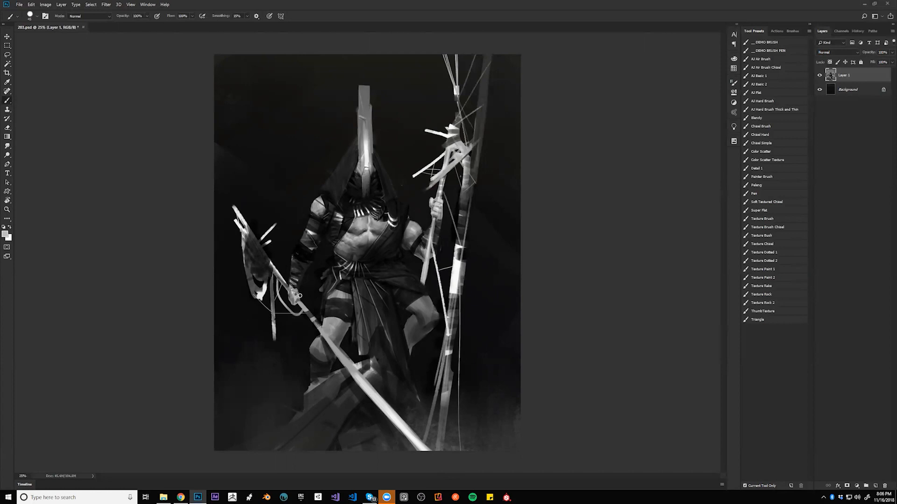
# Touch up beside the lowered hand with the Erase - Hard preset, reset the brush colours and flip the canvas.
pyautogui.press('e')
pyautogui.click(761, 50)
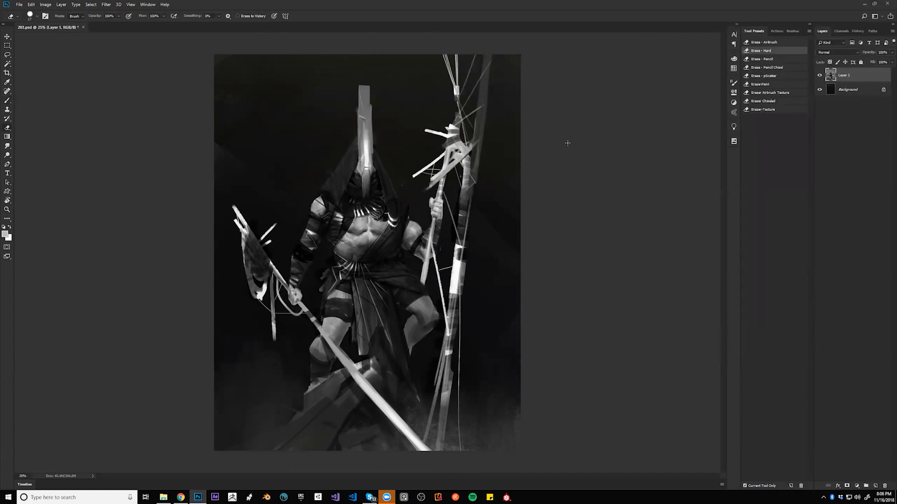
pyautogui.press(']')
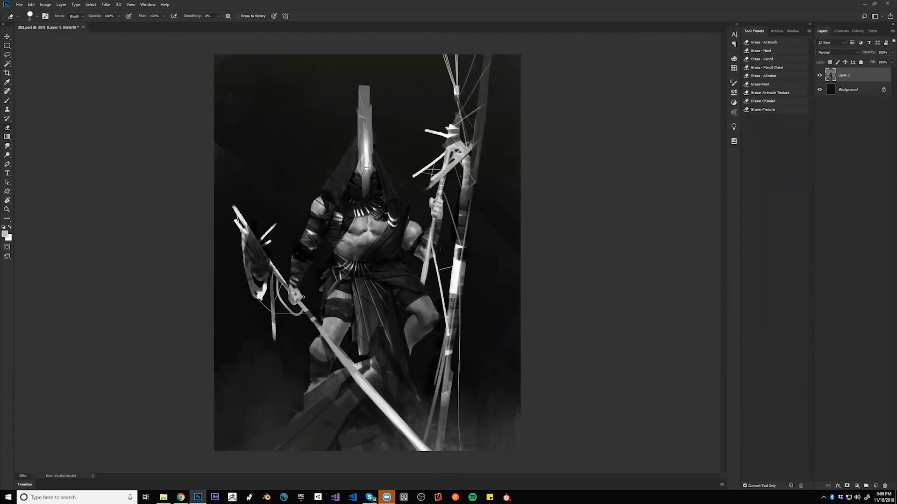
pyautogui.press('d')
pyautogui.press('b')
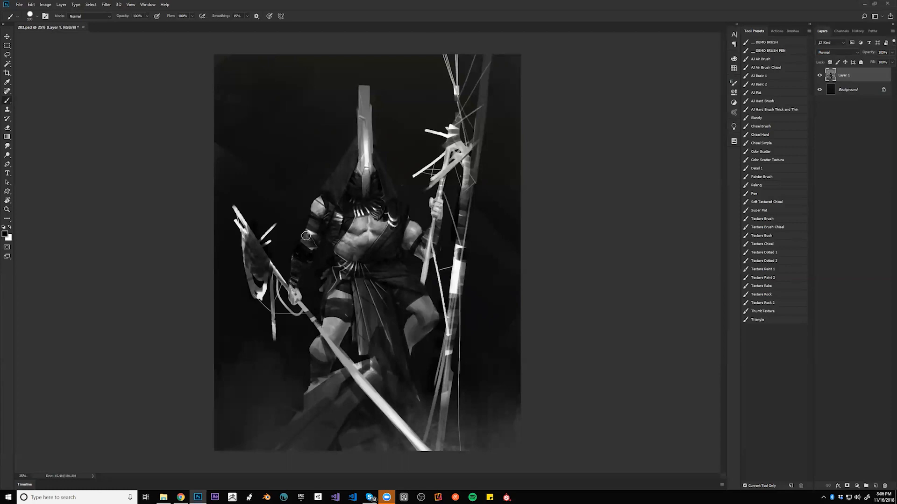
pyautogui.hotkey('ctrl', 'f')
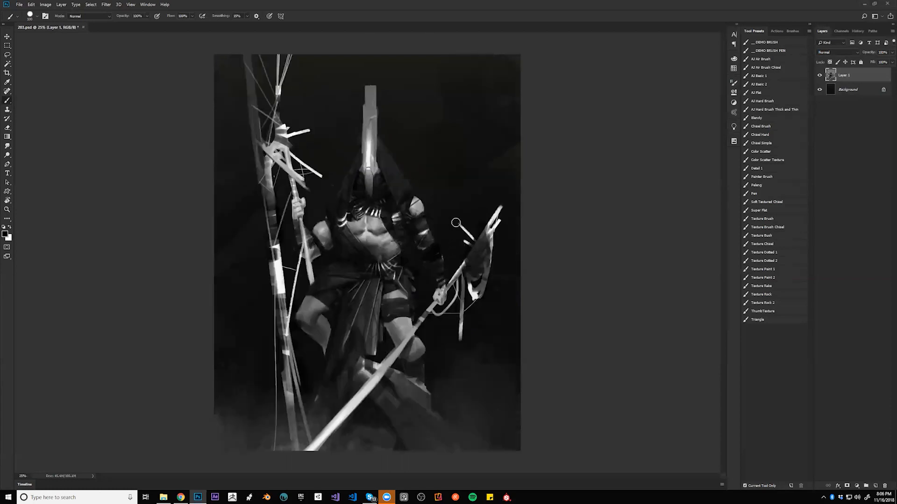
pyautogui.keyDown('ctrl'); pyautogui.click(395, 155); pyautogui.keyUp('ctrl')
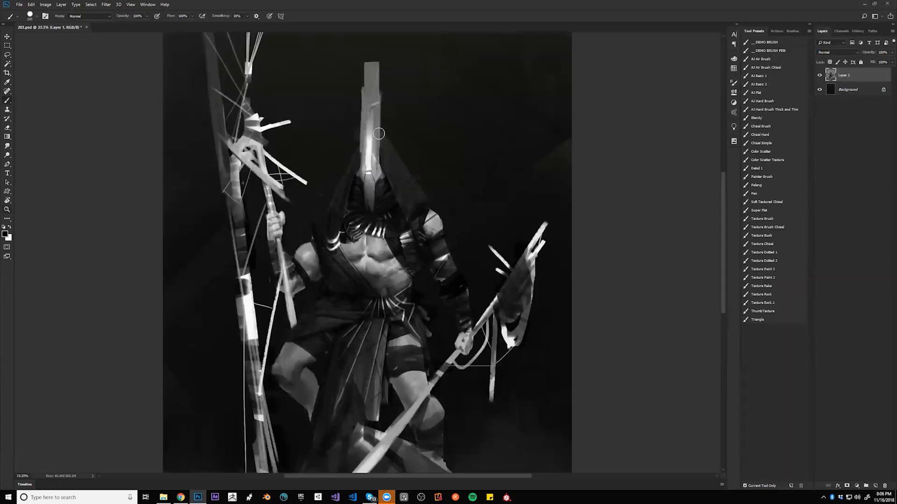
# Paint a grey diagonal strip from the base of the tall mask across the dark face and check it small and mirrored.
pyautogui.press('[')
pyautogui.press('[')
pyautogui.press('[')
pyautogui.press('[')
pyautogui.press('[')
pyautogui.press('[')
pyautogui.press('[')
pyautogui.keyDown('alt'); pyautogui.click(363, 173); pyautogui.keyUp('alt')
pyautogui.press(']')
pyautogui.press(']')
pyautogui.press(']')
pyautogui.press(']')
pyautogui.moveTo(377, 182)
pyautogui.mouseDown()
pyautogui.moveTo(386, 178)
pyautogui.moveTo(376, 183)
pyautogui.moveTo(395, 212)
pyautogui.moveTo(376, 187)
pyautogui.moveTo(398, 219)
pyautogui.mouseUp()
pyautogui.press('z')
pyautogui.keyDown('alt'); pyautogui.click(402, 236); pyautogui.keyUp('alt')
pyautogui.keyDown('alt'); pyautogui.click(401, 235); pyautogui.keyUp('alt')
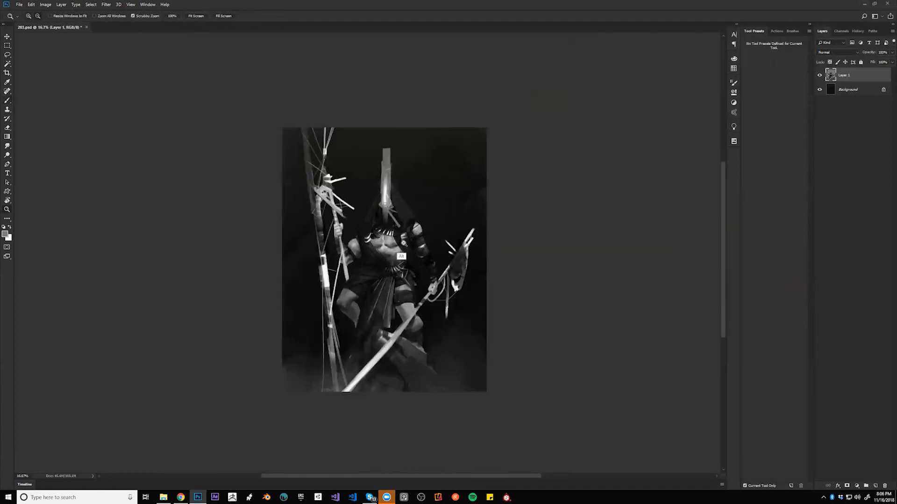
pyautogui.keyDown('alt'); pyautogui.click(404, 240); pyautogui.keyUp('alt')
pyautogui.hotkey('ctrl', 'f')
pyautogui.click(375, 256)
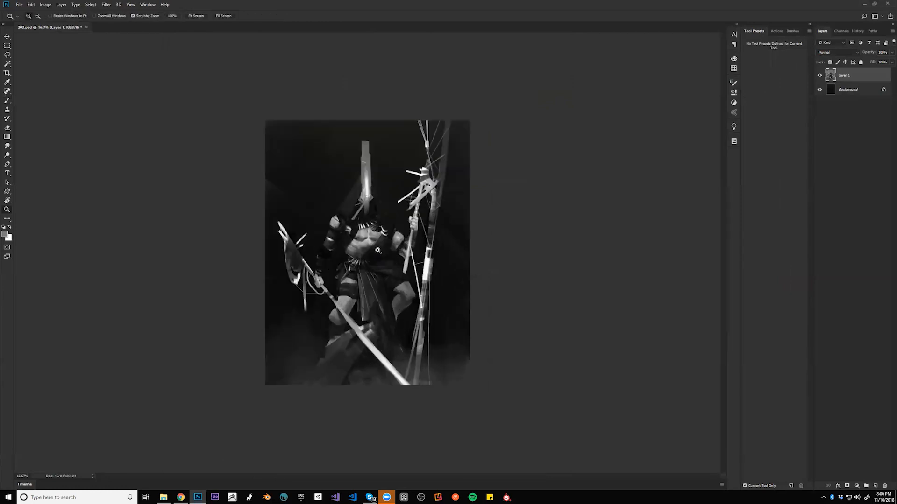
pyautogui.click(375, 257)
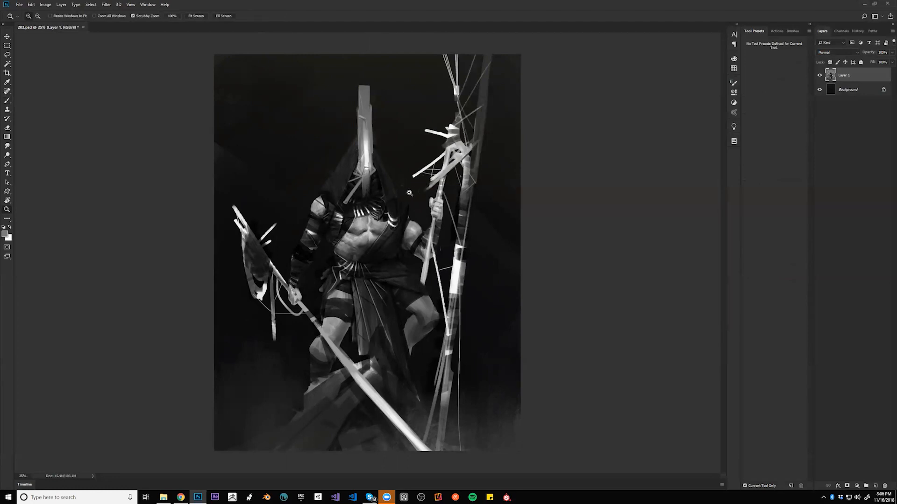
# Tone down the bright highlight on the tall mask with greys sampled from its surface.
pyautogui.click(363, 186)
pyautogui.press('b')
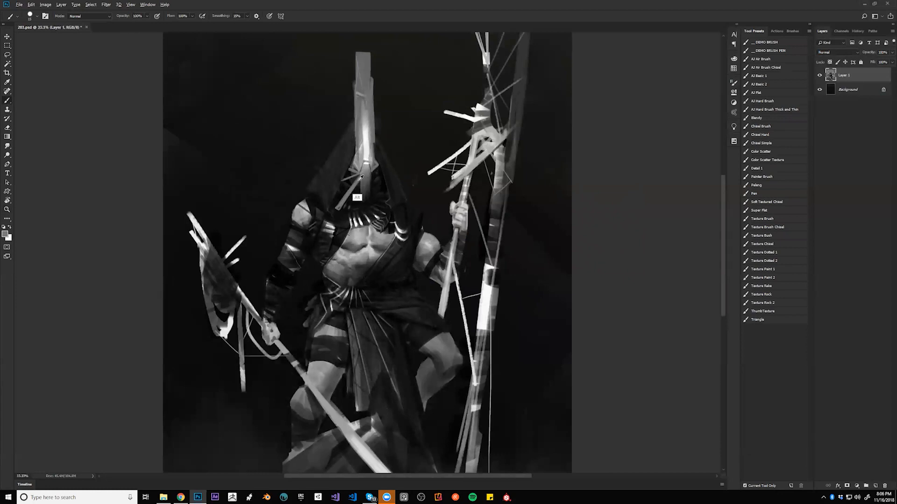
pyautogui.press('d')
pyautogui.keyDown('alt'); pyautogui.click(358, 165); pyautogui.keyUp('alt')
pyautogui.keyDown('alt'); pyautogui.click(359, 107); pyautogui.keyUp('alt')
pyautogui.moveTo(369, 126); pyautogui.dragTo(364, 117)
pyautogui.keyDown('alt'); pyautogui.click(366, 149); pyautogui.keyUp('alt')
pyautogui.moveTo(362, 120); pyautogui.dragTo(362, 139)
pyautogui.keyDown('alt'); pyautogui.click(356, 131); pyautogui.keyUp('alt')
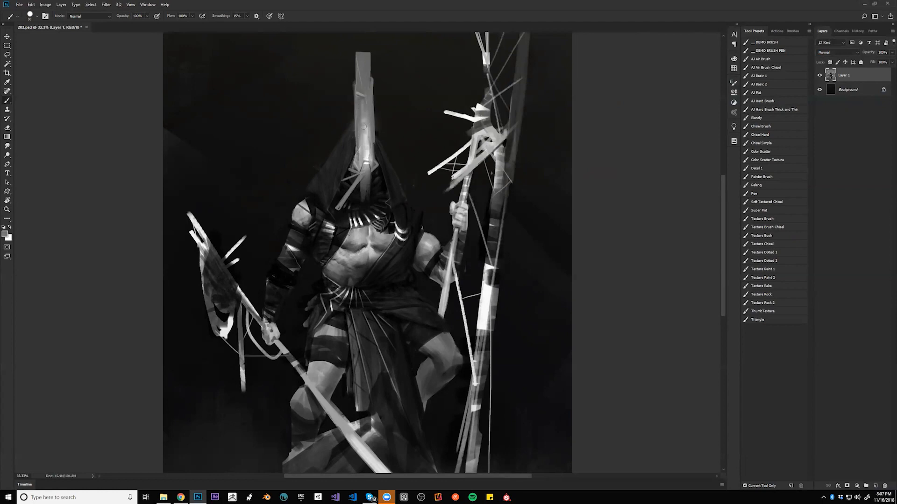
# Flip the canvas and examine the reworked mask and face up close and at reduced size.
pyautogui.press('z')
pyautogui.keyDown('alt'); pyautogui.click(373, 187); pyautogui.keyUp('alt')
pyautogui.keyDown('alt'); pyautogui.click(374, 189); pyautogui.keyUp('alt')
pyautogui.click(375, 191)
pyautogui.hotkey('ctrl', 'shift', 'h')
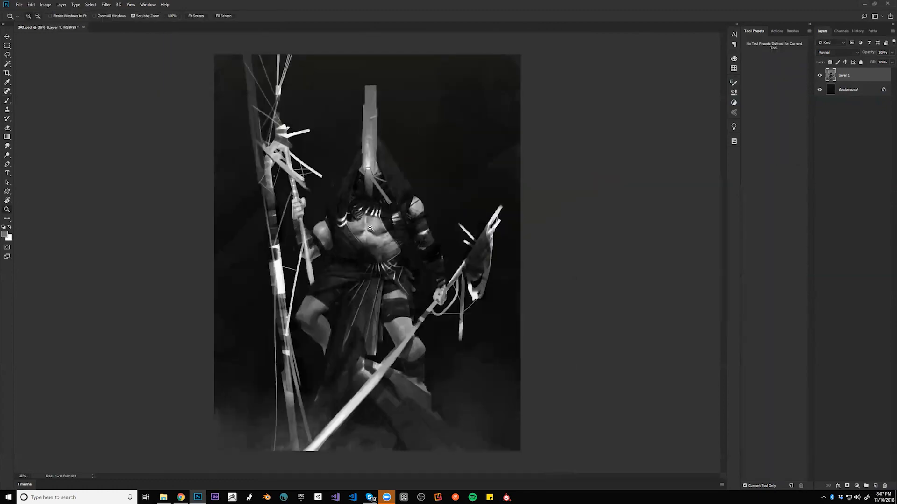
pyautogui.click(372, 164)
pyautogui.click(373, 164)
pyautogui.click(373, 164)
pyautogui.press('b')
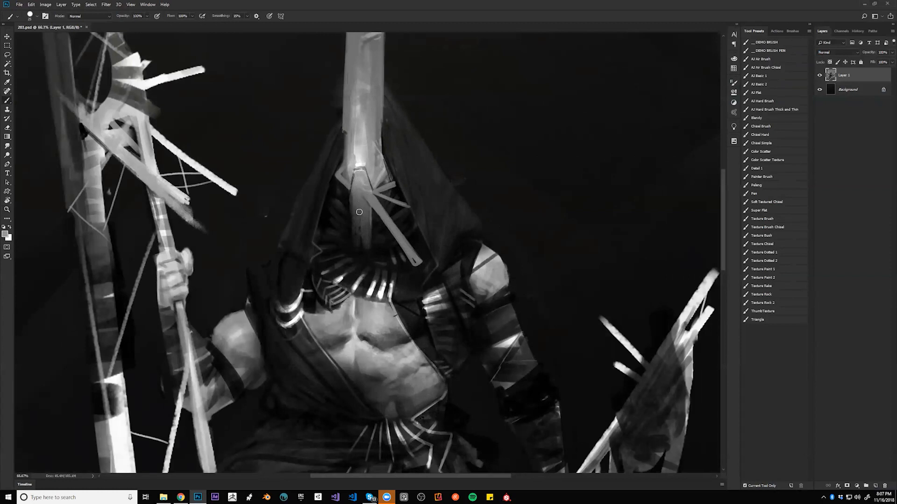
pyautogui.press('z')
pyautogui.hotkey('ctrl', '-')
pyautogui.hotkey('ctrl', '-')
pyautogui.hotkey('ctrl', '-')
pyautogui.press('b')
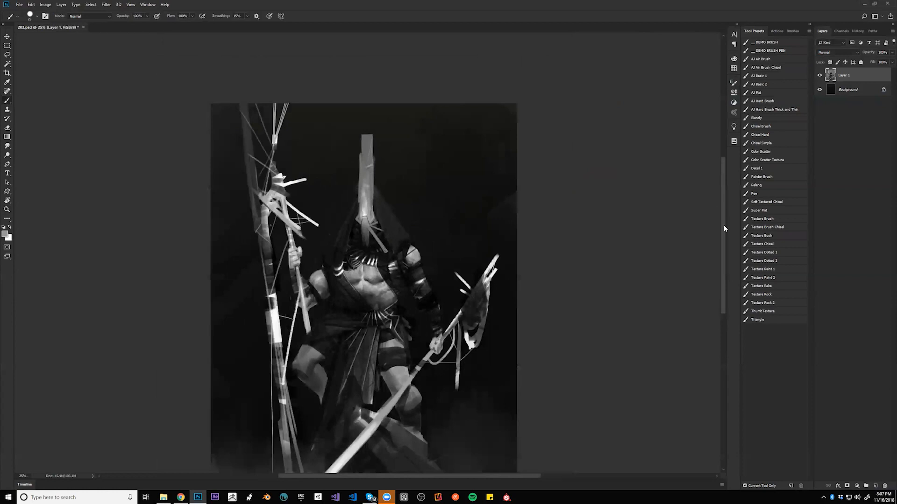
# Switch to the Texture Paint 2 brush and work grey tones into the wrapped face and collar.
pyautogui.click(781, 279)
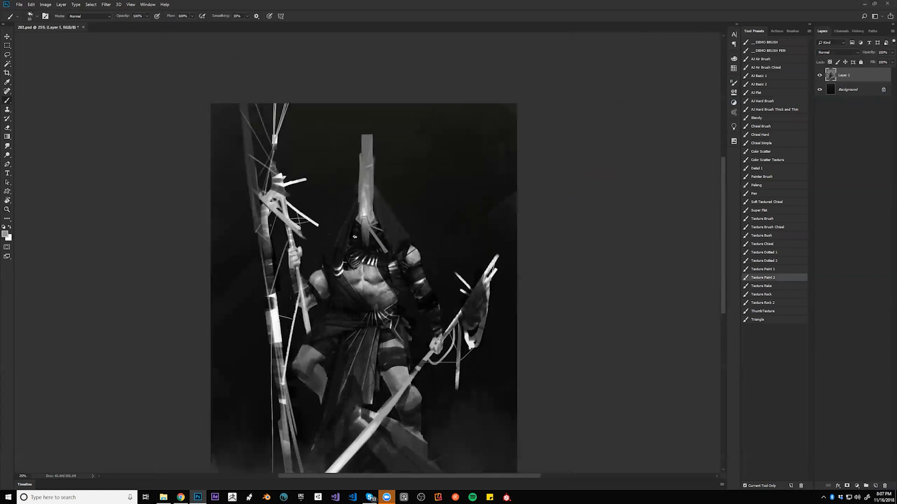
pyautogui.press('z')
pyautogui.click(354, 237)
pyautogui.press('b')
pyautogui.press('ctrl')
pyautogui.hotkey('ctrl', 'alt')
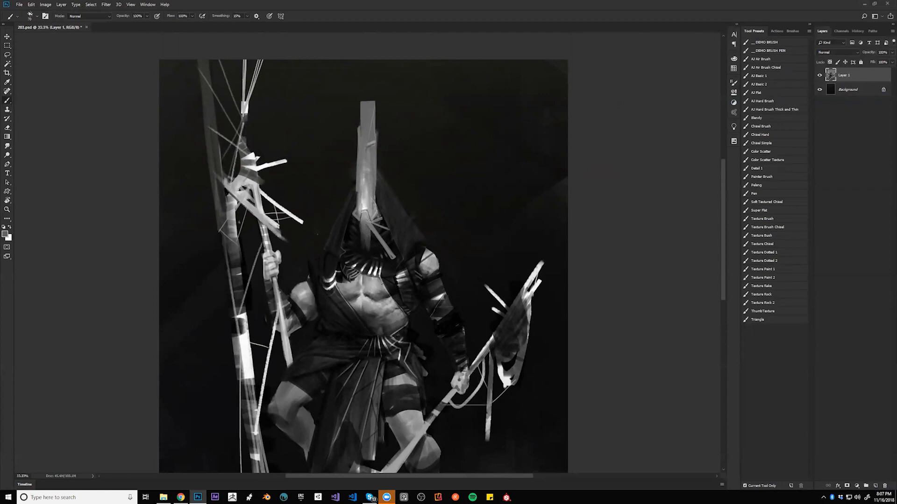
pyautogui.scroll(-3, 360, 236)
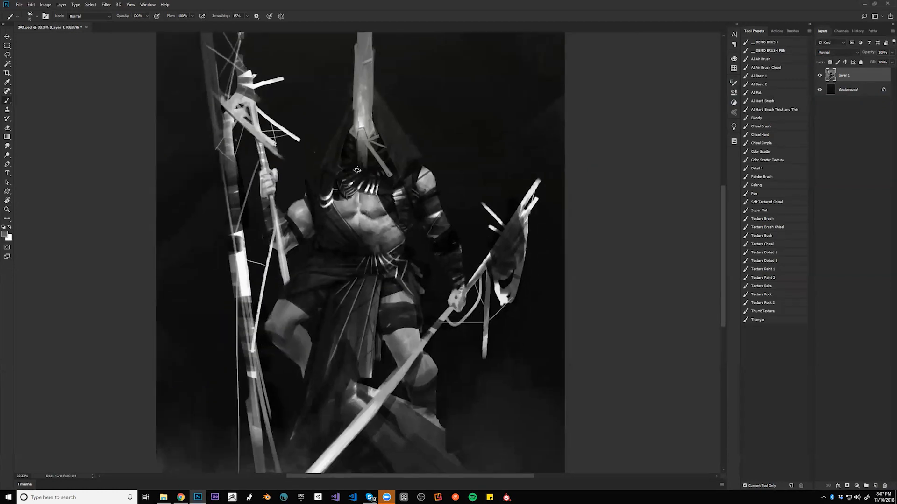
pyautogui.scroll(1, 313, 202)
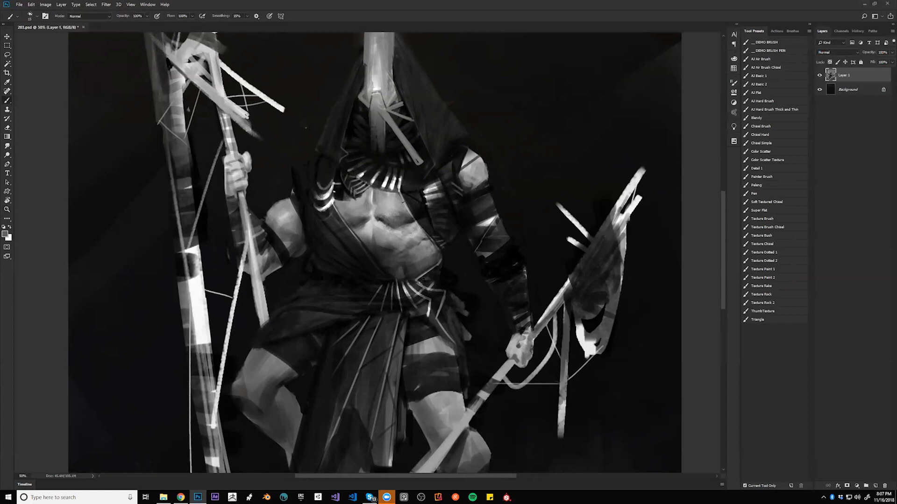
# Add white highlights to the collar ornaments and check the figure small and mirrored.
pyautogui.press('d')
pyautogui.press('x')
pyautogui.hotkey('ctrl', 'alt', 'space')
pyautogui.keyDown('ctrl'); pyautogui.keyDown('alt'); pyautogui.click(378, 197); pyautogui.keyUp('alt'); pyautogui.keyUp('ctrl')
pyautogui.keyDown('ctrl'); pyautogui.keyDown('alt'); pyautogui.click(378, 197); pyautogui.keyUp('alt'); pyautogui.keyUp('ctrl')
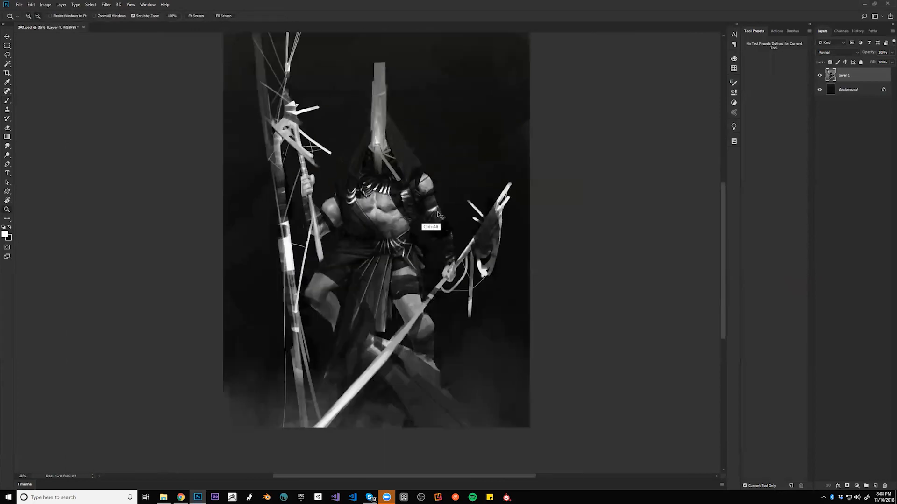
pyautogui.hotkey('ctrl', 'shift', 'h')
pyautogui.keyDown('ctrl'); pyautogui.click(390, 205); pyautogui.keyUp('ctrl')
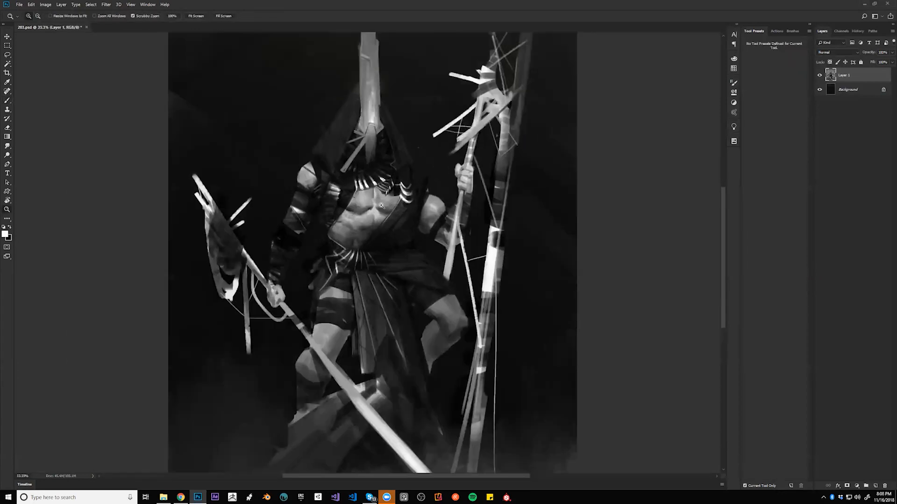
pyautogui.keyDown('ctrl'); pyautogui.click(383, 205); pyautogui.keyUp('ctrl')
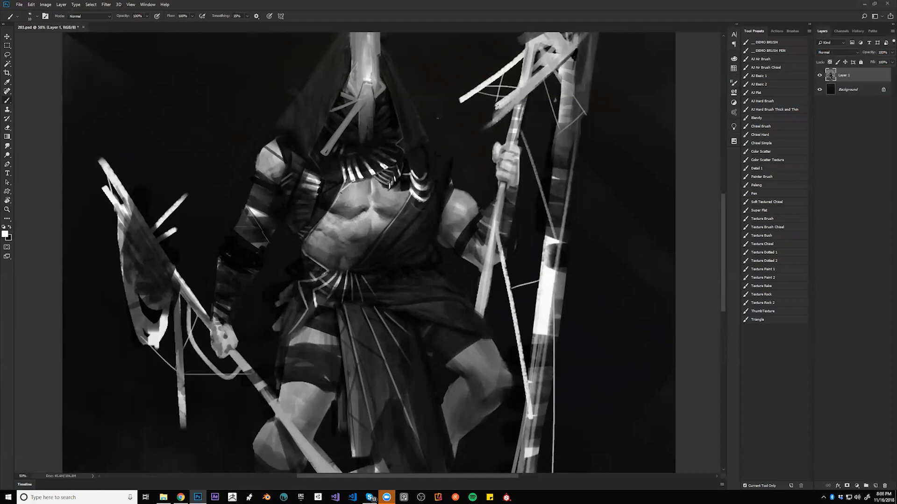
# Refine the collar ornaments with black and check the whole figure at reduced size.
pyautogui.press('x')
pyautogui.press('z')
pyautogui.keyDown('alt'); pyautogui.click(384, 180); pyautogui.keyUp('alt')
pyautogui.keyDown('alt'); pyautogui.click(386, 183); pyautogui.keyUp('alt')
pyautogui.keyDown('alt'); pyautogui.click(387, 186); pyautogui.keyUp('alt')
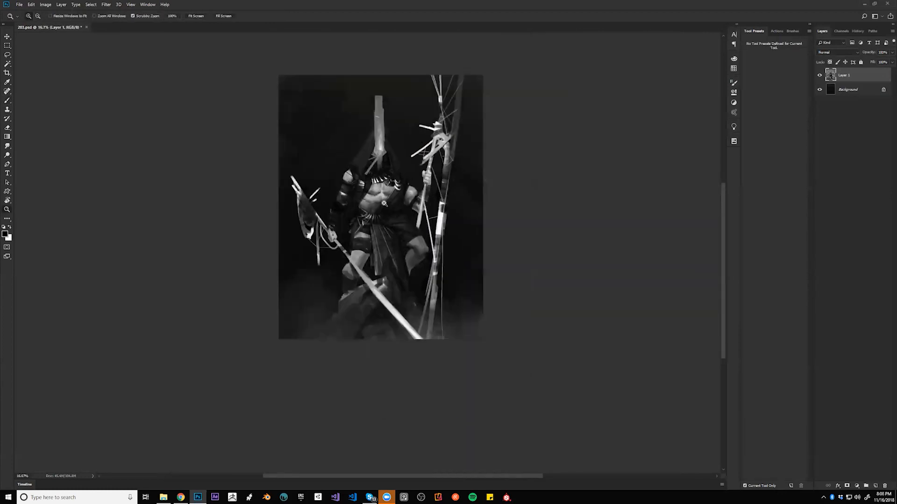
pyautogui.click(379, 210)
pyautogui.click(377, 208)
pyautogui.click(377, 208)
pyautogui.press('b')
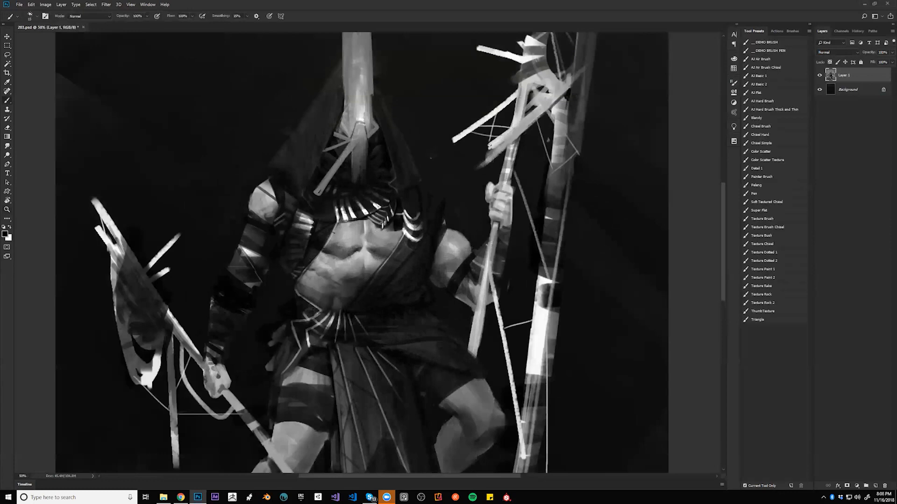
# Shade the bright shoulder ornaments beside the chest in black with the AJ Air Brush and check the figure small.
pyautogui.click(768, 59)
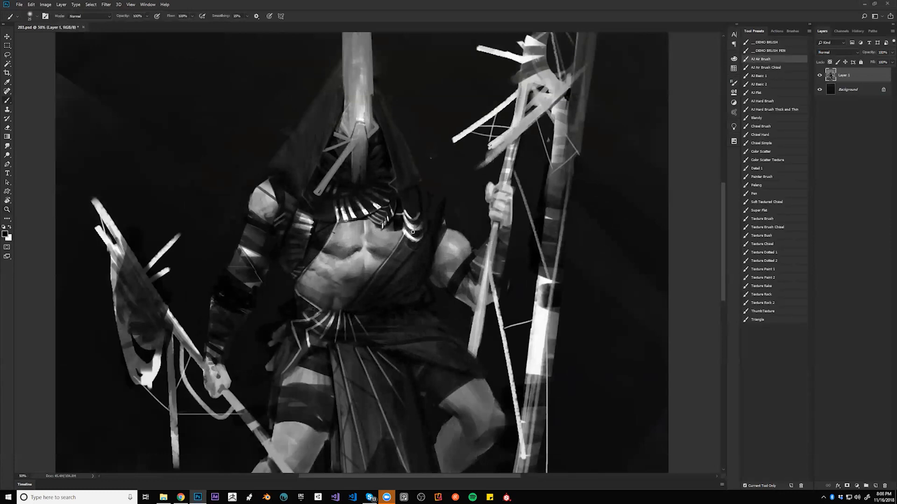
pyautogui.press('[')
pyautogui.press('[')
pyautogui.press(']')
pyautogui.press(']')
pyautogui.press(']')
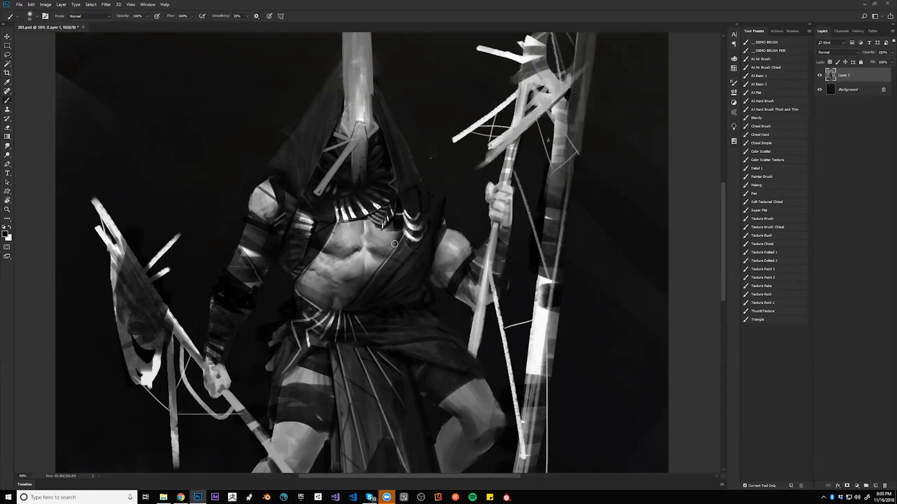
pyautogui.keyDown('ctrl'); pyautogui.keyDown('alt'); pyautogui.click(382, 280); pyautogui.keyUp('alt'); pyautogui.keyUp('ctrl')
pyautogui.keyDown('ctrl'); pyautogui.keyDown('alt'); pyautogui.click(386, 280); pyautogui.keyUp('alt'); pyautogui.keyUp('ctrl')
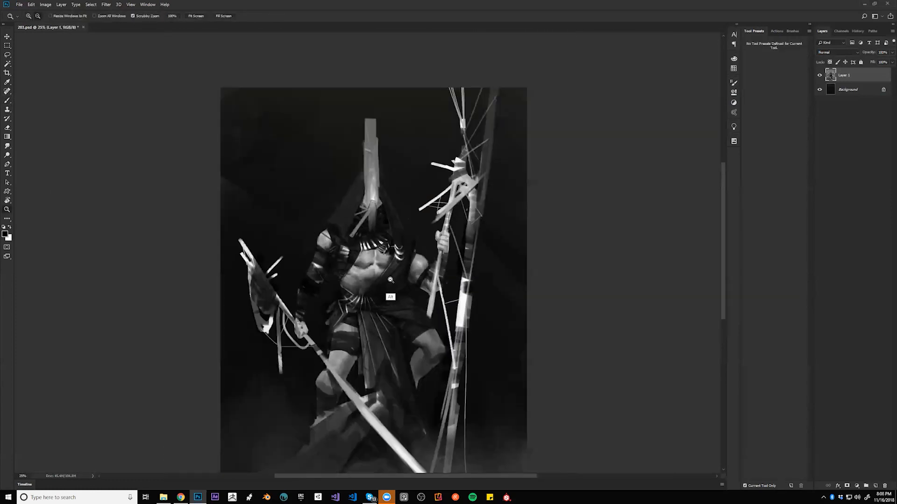
# Check the figure small and mirrored, and work a tone sampled from the lower robe into the cloth with a larger brush.
pyautogui.keyDown('ctrl'); pyautogui.keyDown('alt'); pyautogui.click(391, 281); pyautogui.keyUp('alt'); pyautogui.keyUp('ctrl')
pyautogui.hotkey('ctrl', 'f')
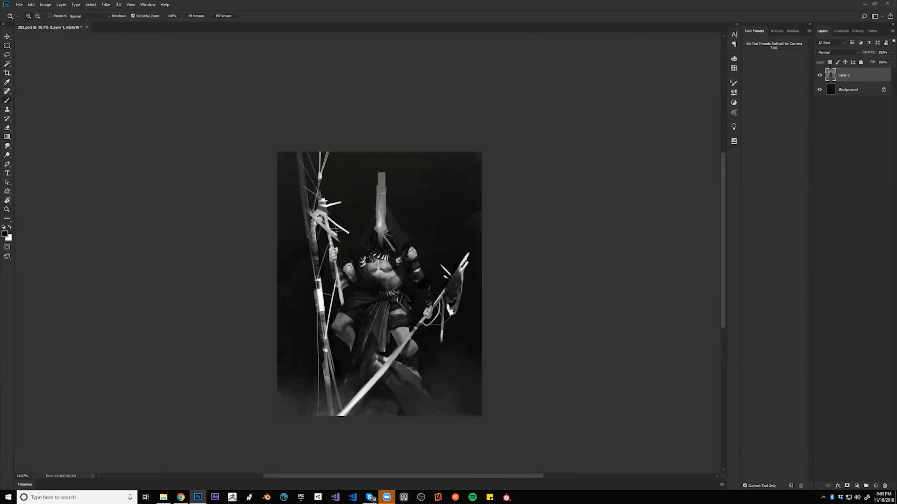
pyautogui.keyDown('ctrl'); pyautogui.click(395, 283); pyautogui.keyUp('ctrl')
pyautogui.keyDown('ctrl'); pyautogui.click(381, 267); pyautogui.keyUp('ctrl')
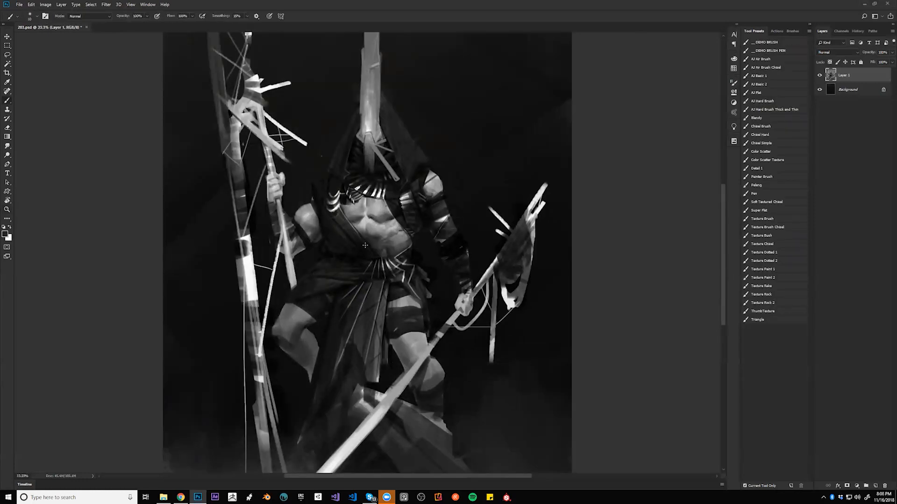
pyautogui.press(']')
pyautogui.press(']')
pyautogui.press(']')
pyautogui.press(']')
pyautogui.press(']')
pyautogui.press(']')
pyautogui.press(']')
pyautogui.press(']')
pyautogui.press(']')
pyautogui.press(']')
pyautogui.press(']')
pyautogui.press(']')
pyautogui.press(']')
pyautogui.press(']')
pyautogui.press('[')
pyautogui.press('[')
pyautogui.keyDown('alt'); pyautogui.click(367, 373); pyautogui.keyUp('alt')
pyautogui.moveTo(372, 359); pyautogui.dragTo(378, 229)
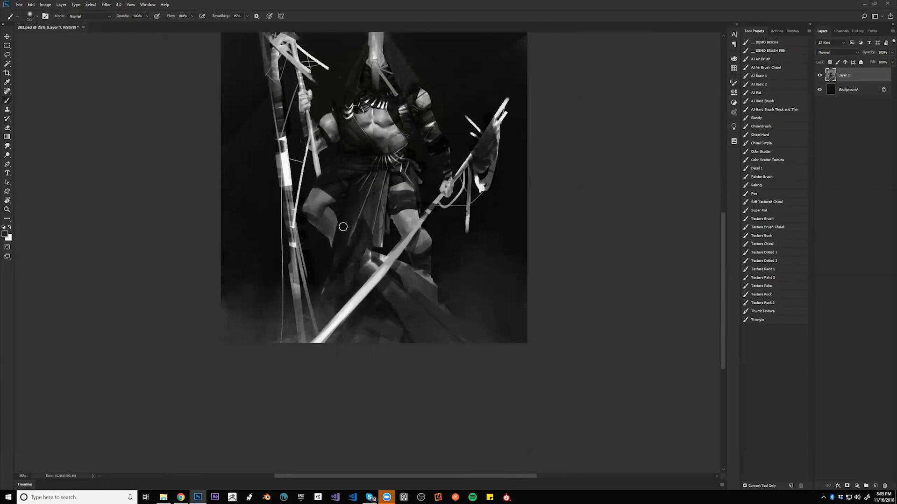
# Brush soft white mist along the base of the canvas with a very large brush, viewing the whole figure unmirrored and small.
pyautogui.press(']')
pyautogui.press(']')
pyautogui.press(']')
pyautogui.press(']')
pyautogui.press(']')
pyautogui.press(']')
pyautogui.press('z')
pyautogui.keyDown('alt'); pyautogui.click(359, 318); pyautogui.keyUp('alt')
pyautogui.keyDown('alt'); pyautogui.click(359, 318); pyautogui.keyUp('alt')
pyautogui.hotkey('ctrl', 'shift', 'h')
pyautogui.click(375, 296)
pyautogui.press('b')
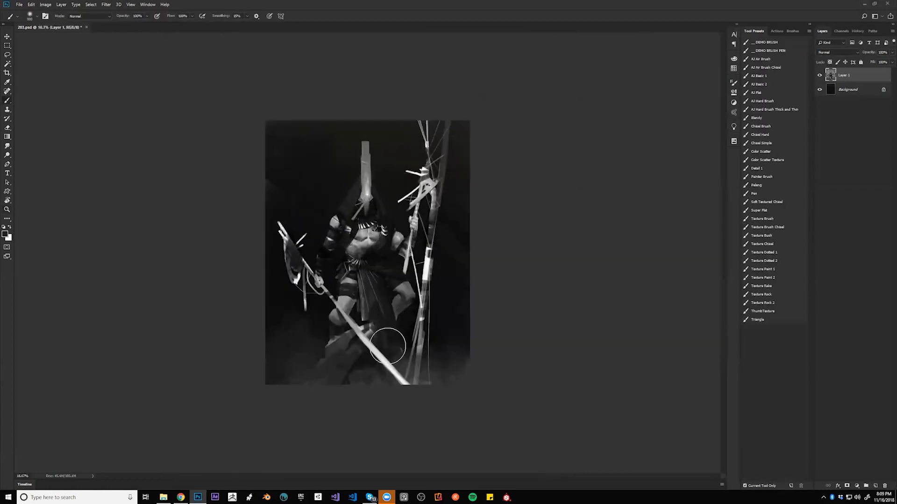
pyautogui.press(']')
pyautogui.press(']')
pyautogui.press(']')
pyautogui.press(']')
pyautogui.press(']')
pyautogui.press(']')
pyautogui.press(']')
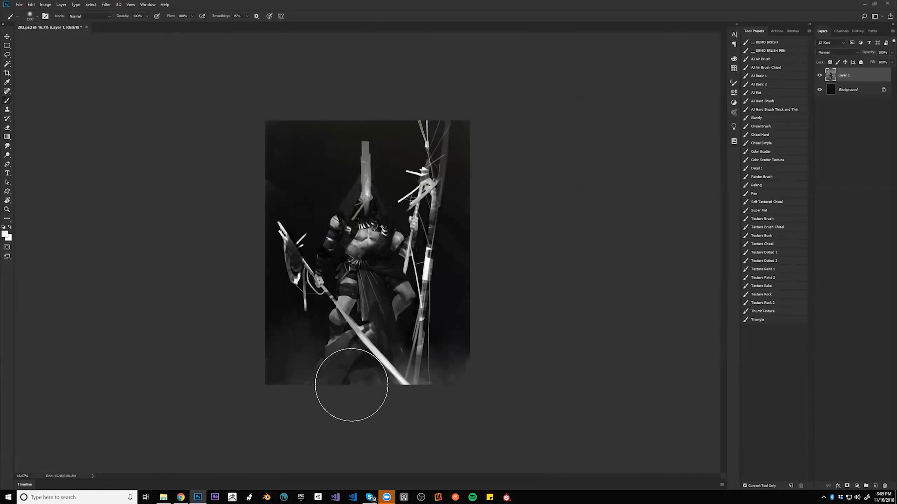
pyautogui.moveTo(467, 383); pyautogui.dragTo(381, 395)
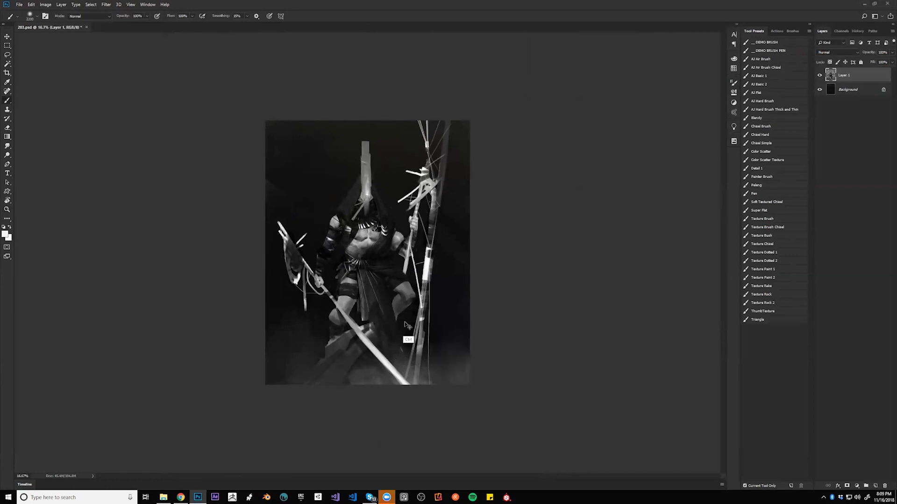
# Lasso an area below the rock, brush soft white light into it with a smaller brush, and clear the selection.
pyautogui.press('l')
pyautogui.moveTo(366, 352)
pyautogui.mouseDown()
pyautogui.moveTo(337, 395)
pyautogui.moveTo(339, 410)
pyautogui.moveTo(526, 384)
pyautogui.moveTo(537, 299)
pyautogui.moveTo(346, 402)
pyautogui.mouseUp()
pyautogui.press('b')
pyautogui.press('[')
pyautogui.press('[')
pyautogui.press('[')
pyautogui.press('[')
pyautogui.press('[')
pyautogui.press('[')
pyautogui.press('[')
pyautogui.press('[')
pyautogui.press('[')
pyautogui.press('[')
pyautogui.hotkey('ctrl', 'd')
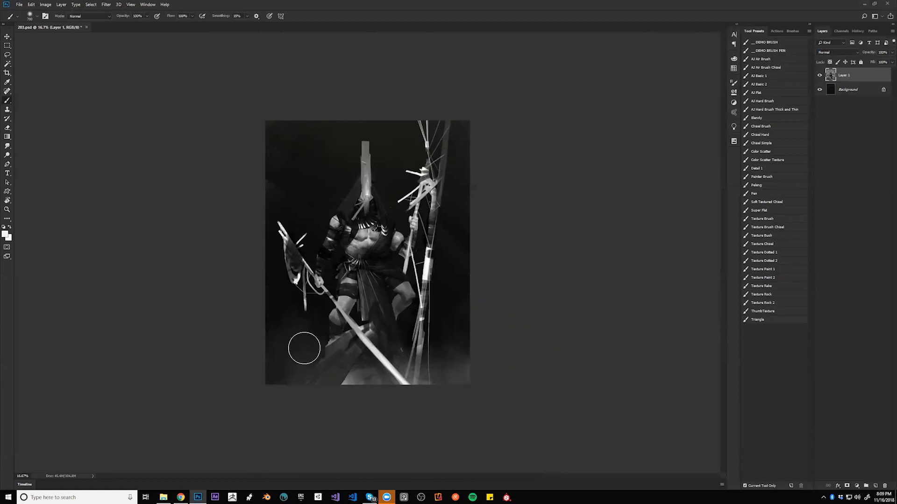
# Lasso the triangular background area beside the rock and try a large, soft white stroke inside it.
pyautogui.press('l')
pyautogui.moveTo(326, 349)
pyautogui.mouseDown()
pyautogui.moveTo(251, 389)
pyautogui.moveTo(237, 353)
pyautogui.moveTo(255, 290)
pyautogui.mouseUp()
pyautogui.press('b')
pyautogui.press(']')
pyautogui.press(']')
pyautogui.press(']')
pyautogui.press(']')
pyautogui.press(']')
pyautogui.press(']')
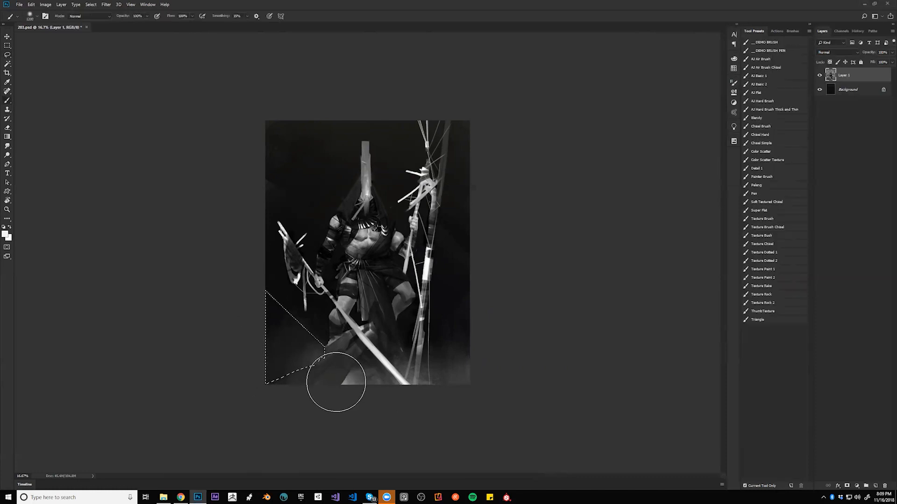
pyautogui.moveTo(288, 389); pyautogui.dragTo(305, 380)
pyautogui.hotkey('ctrl', 'd')
pyautogui.hotkey('ctrl', 'z')
# Brush soft white mist along the rock's edge inside the selection with a smaller brush and clear the selection.
pyautogui.press('[')
pyautogui.press('[')
pyautogui.press('[')
pyautogui.press('[')
pyautogui.press('[')
pyautogui.press('[')
pyautogui.press('[')
pyautogui.press('[')
pyautogui.press('[')
pyautogui.press('[')
pyautogui.press('[')
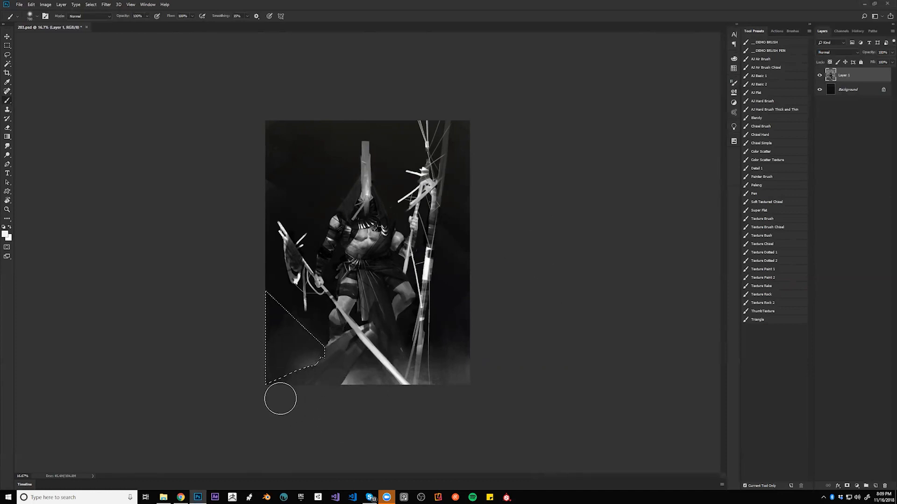
pyautogui.moveTo(284, 384); pyautogui.dragTo(332, 363)
pyautogui.hotkey('ctrl', 'd')
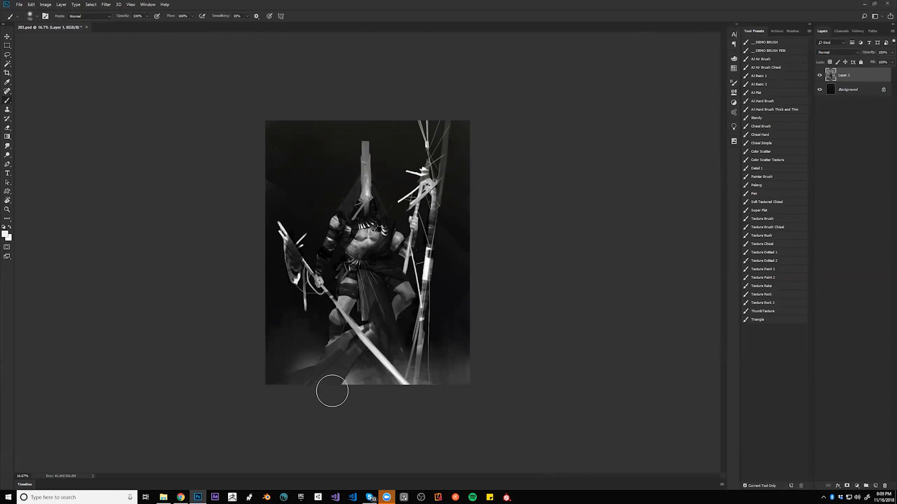
# Refine the dark rock slope toward the canvas's lower-left corner with the AJ Basic 2 brush in full-screen view.
pyautogui.press('z')
pyautogui.click(336, 388)
pyautogui.press('f')
pyautogui.moveTo(340, 322); pyautogui.dragTo(420, 241)
pyautogui.press('b')
pyautogui.click(776, 83)
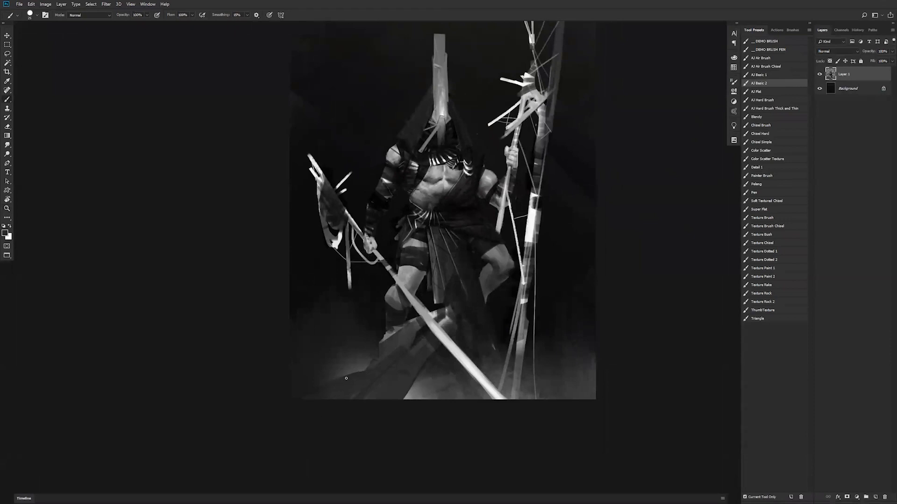
pyautogui.press(']')
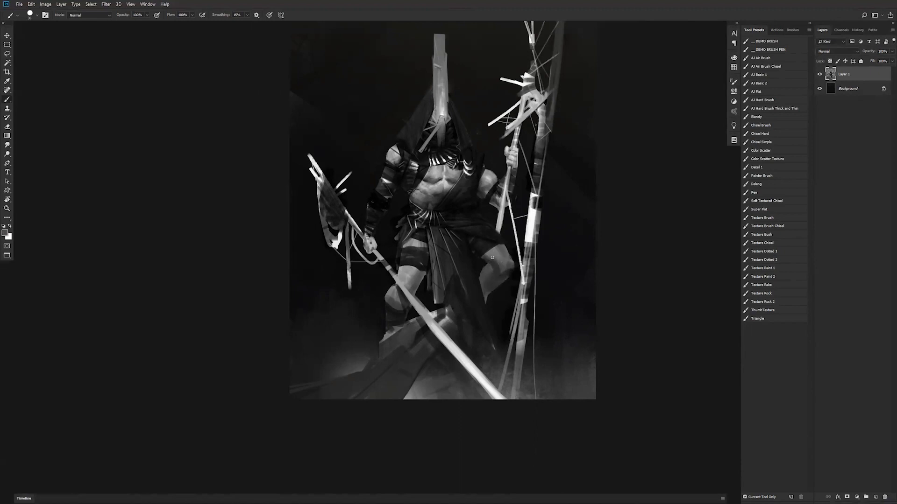
# Rework the bent knee and thigh below the tall staff with grey tones, varying the brush size.
pyautogui.press(']')
pyautogui.press(']')
pyautogui.press(']')
pyautogui.press(']')
pyautogui.press(']')
pyautogui.press(']')
pyautogui.press(']')
pyautogui.press(']')
pyautogui.press(']')
pyautogui.press('e')
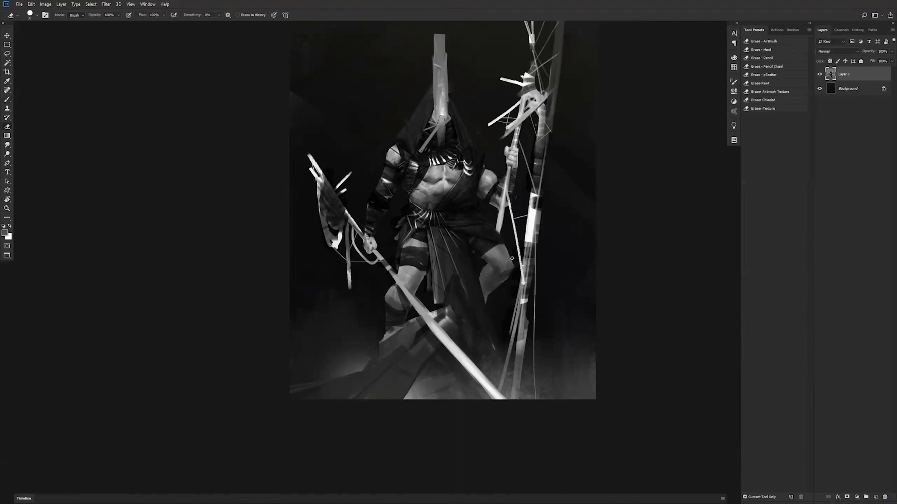
pyautogui.press('b')
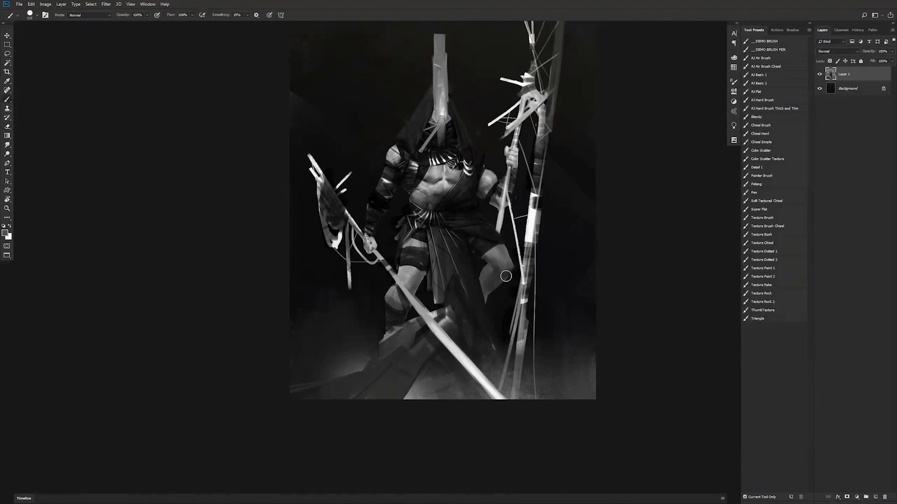
pyautogui.press('[')
pyautogui.press('[')
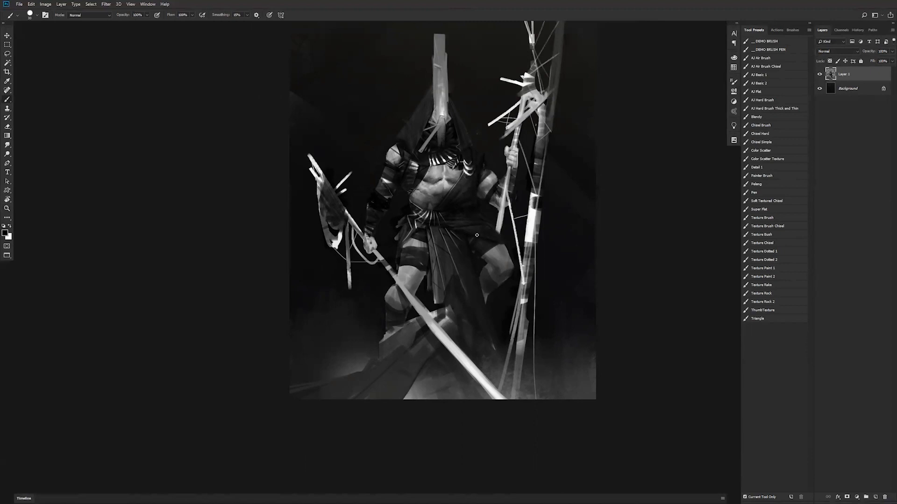
# Touch up the bare shoulder in the mirrored view and check the whole figure small and unmirrored.
pyautogui.hotkey('ctrl', 'shift', 'h')
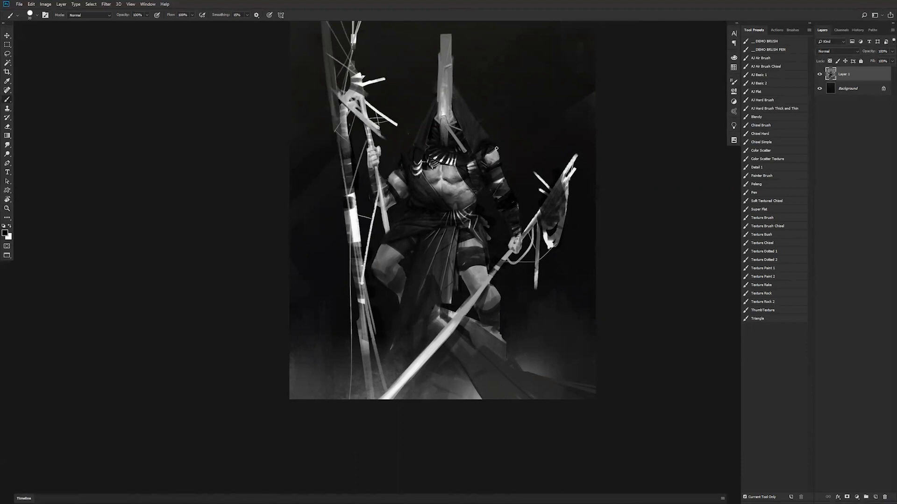
pyautogui.keyDown('alt'); pyautogui.click(456, 259); pyautogui.keyUp('alt')
pyautogui.keyDown('alt'); pyautogui.click(456, 259); pyautogui.keyUp('alt')
pyautogui.press('F2')
pyautogui.click(446, 208)
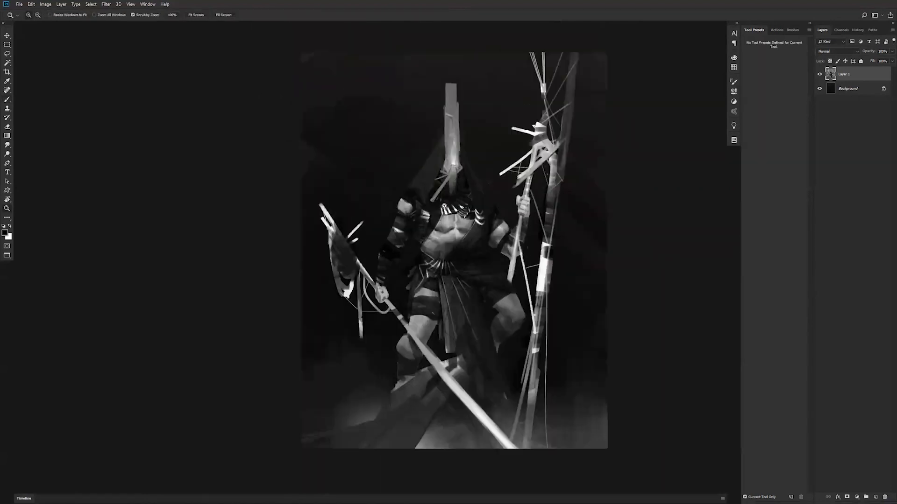
pyautogui.click(446, 209)
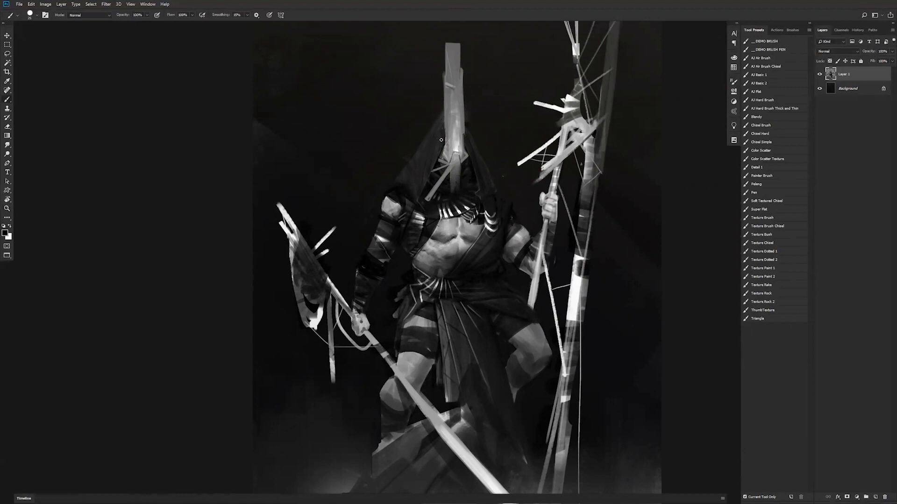
# Refine the hood's edges and the bands on the staff-holding arm in black, and check the figure small.
pyautogui.press('[')
pyautogui.press(']')
pyautogui.press(']')
pyautogui.press(']')
pyautogui.press(']')
pyautogui.press('[')
pyautogui.press('[')
pyautogui.press('[')
pyautogui.press(']')
pyautogui.press(']')
pyautogui.press('z')
pyautogui.keyDown('alt'); pyautogui.click(484, 219); pyautogui.keyUp('alt')
pyautogui.keyDown('alt'); pyautogui.click(480, 225); pyautogui.keyUp('alt')
pyautogui.click(479, 227)
pyautogui.click(479, 222)
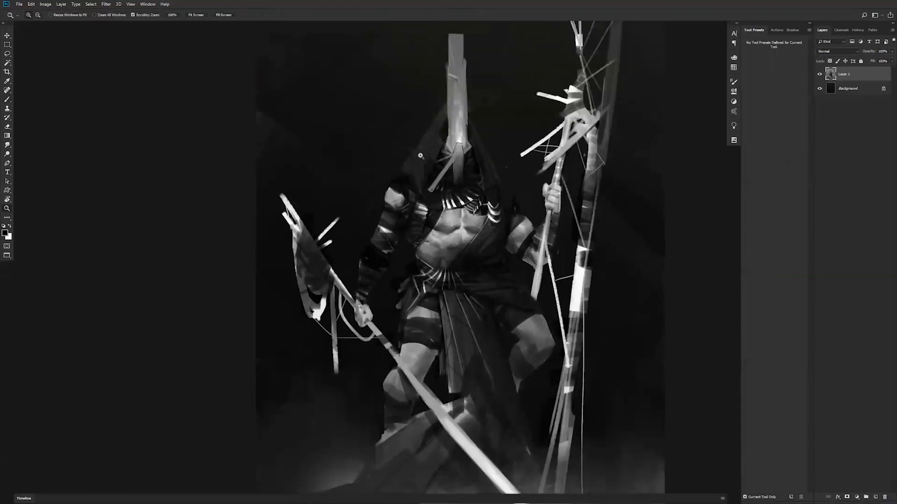
# Clean up the outline of the lowered, banded arm with a larger eraser and check the figure small.
pyautogui.press('e')
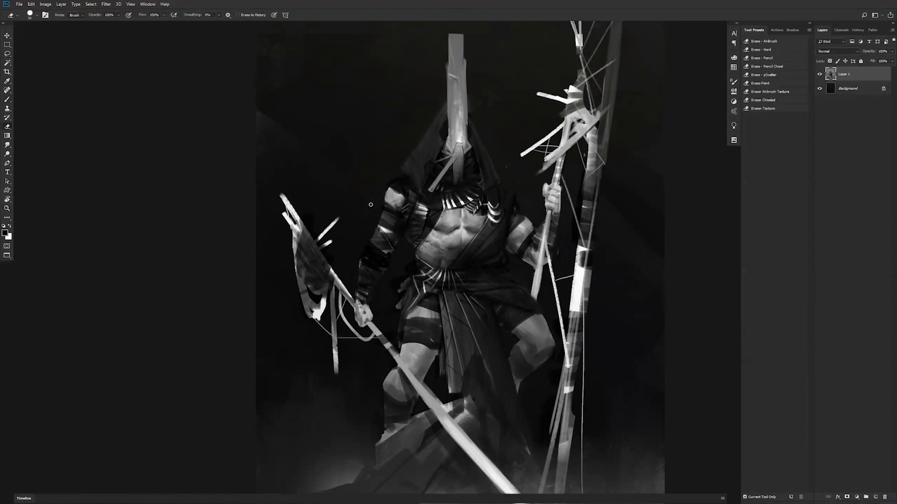
pyautogui.press(']')
pyautogui.press(']')
pyautogui.press('z')
pyautogui.keyDown('alt'); pyautogui.click(369, 285); pyautogui.keyUp('alt')
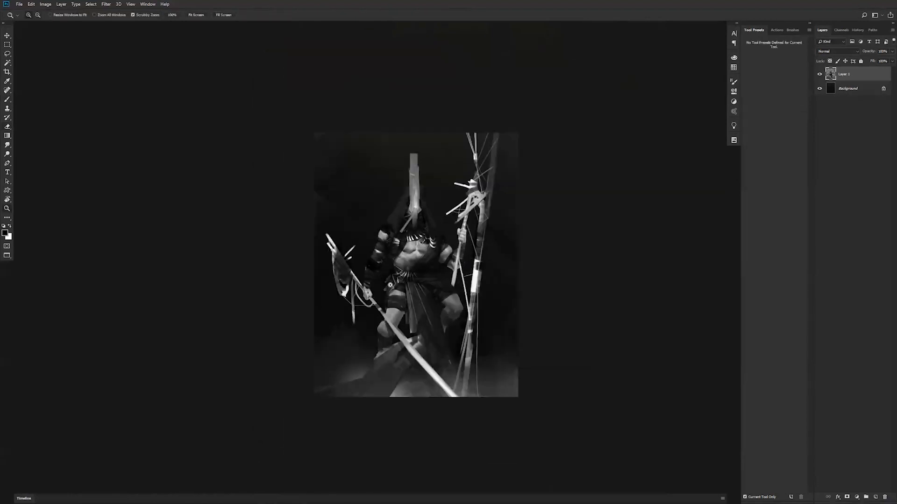
pyautogui.click(397, 283)
# Refine the forward leg and the torso with brush tones sampled from the knee and the chest area.
pyautogui.press('b')
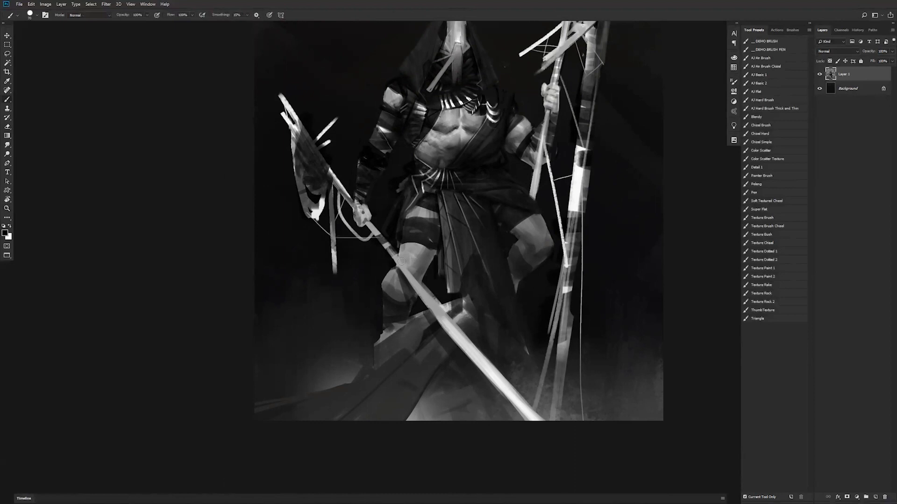
pyautogui.keyDown('alt'); pyautogui.click(400, 281); pyautogui.keyUp('alt')
pyautogui.scroll(3, 520, 219)
pyautogui.keyDown('alt'); pyautogui.click(417, 164); pyautogui.keyUp('alt')
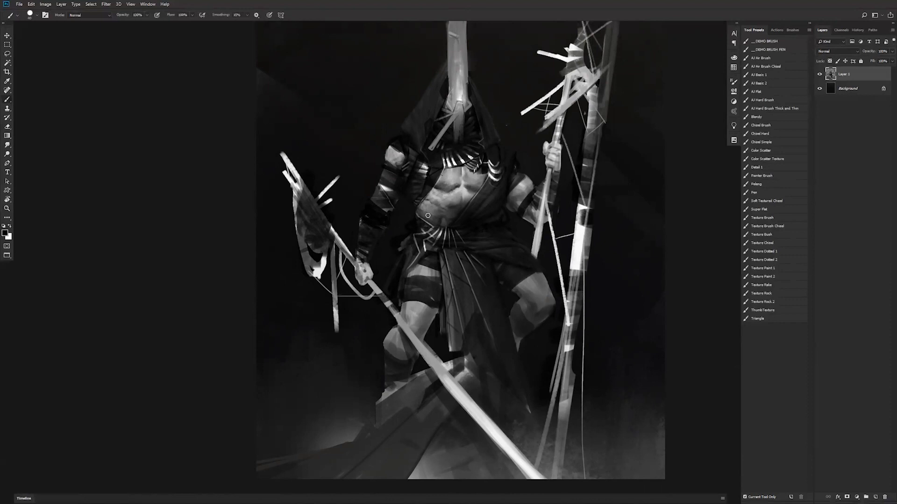
# Check the figure mirrored, refine the cloth draped across the torso in black, and flip the canvas back.
pyautogui.press('z')
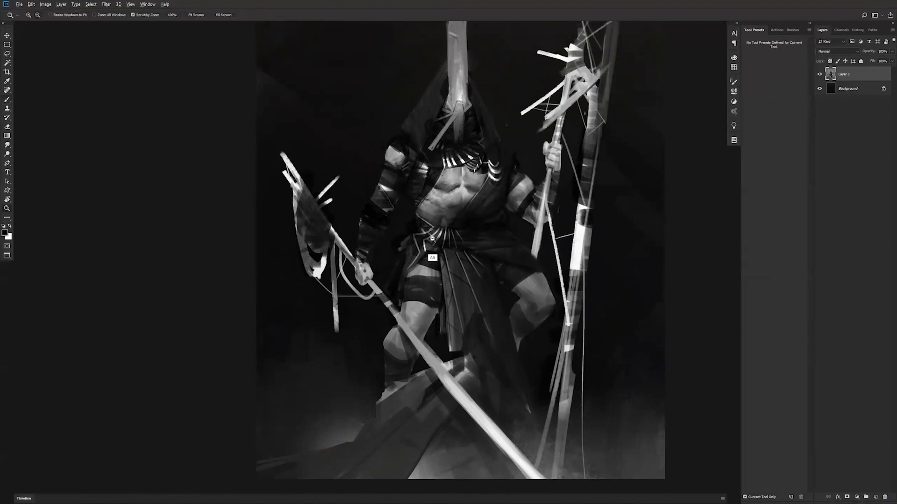
pyautogui.keyDown('alt'); pyautogui.click(432, 239); pyautogui.keyUp('alt')
pyautogui.hotkey('ctrl', 'shift', 'h')
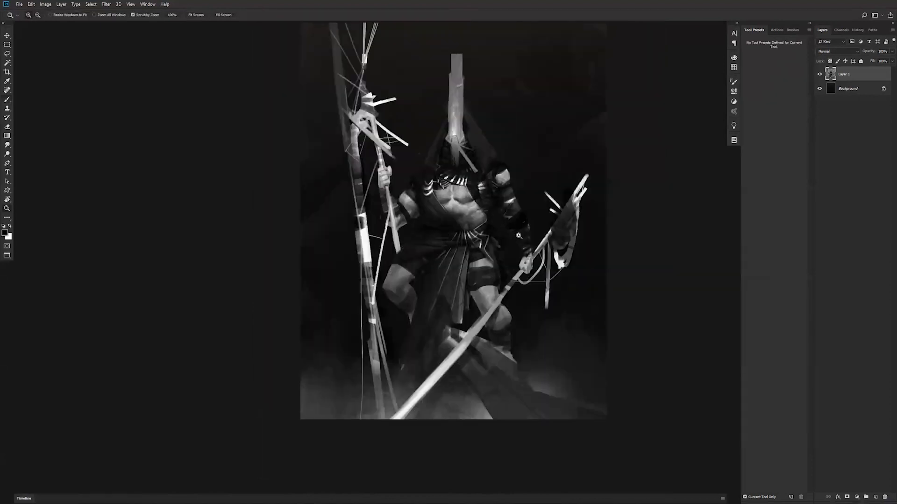
pyautogui.click(454, 231)
pyautogui.press('b')
pyautogui.press('[')
pyautogui.press('[')
pyautogui.press('[')
pyautogui.press(']')
pyautogui.press(']')
pyautogui.press(']')
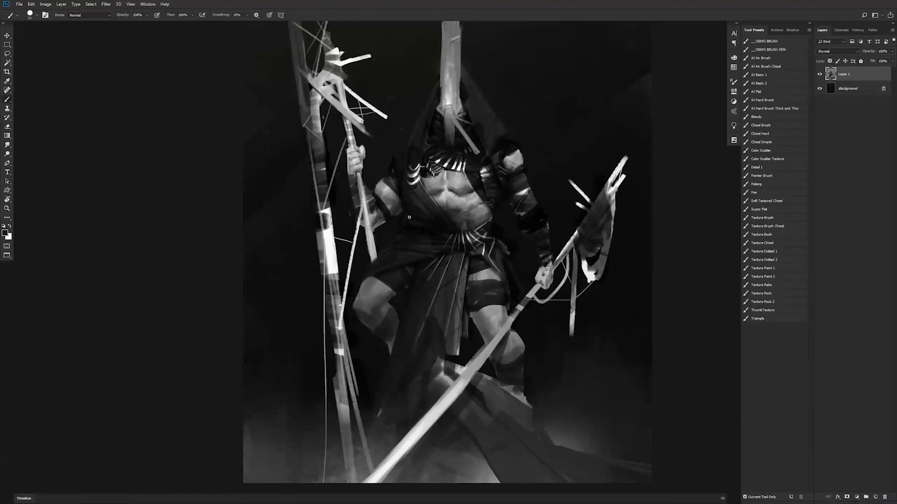
pyautogui.hotkey('ctrl', 'h')
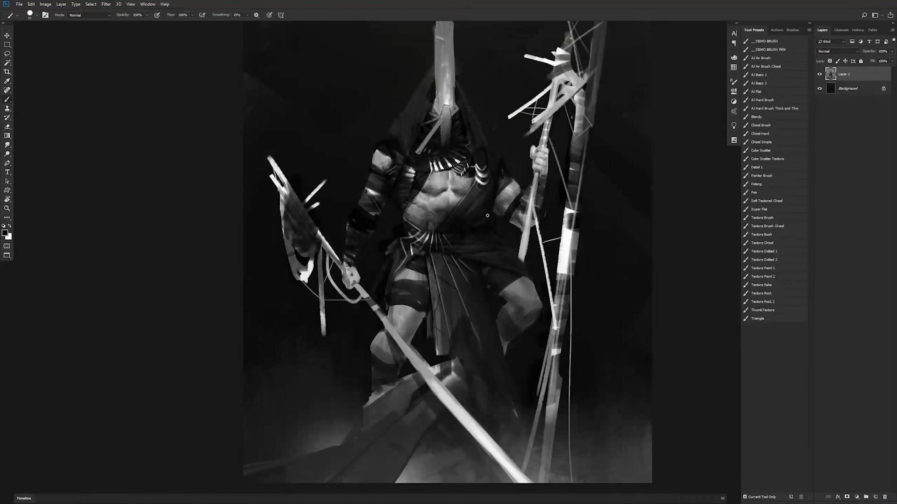
# Refine the shoulder and upper bands of the lowered arm with black and sampled light tones, and check the figure small.
pyautogui.press(']')
pyautogui.press(']')
pyautogui.press(']')
pyautogui.press(']')
pyautogui.press(']')
pyautogui.press(']')
pyautogui.keyDown('alt'); pyautogui.click(382, 184); pyautogui.keyUp('alt')
pyautogui.press('[')
pyautogui.press('[')
pyautogui.press('[')
pyautogui.press('[')
pyautogui.press('[')
pyautogui.press('d')
pyautogui.moveTo(379, 158)
pyautogui.mouseDown()
pyautogui.moveTo(394, 173)
pyautogui.moveTo(377, 166)
pyautogui.moveTo(377, 151)
pyautogui.moveTo(375, 161)
pyautogui.mouseUp()
pyautogui.keyDown('alt'); pyautogui.click(387, 157); pyautogui.keyUp('alt')
pyautogui.press('z')
pyautogui.keyDown('alt'); pyautogui.click(490, 236); pyautogui.keyUp('alt')
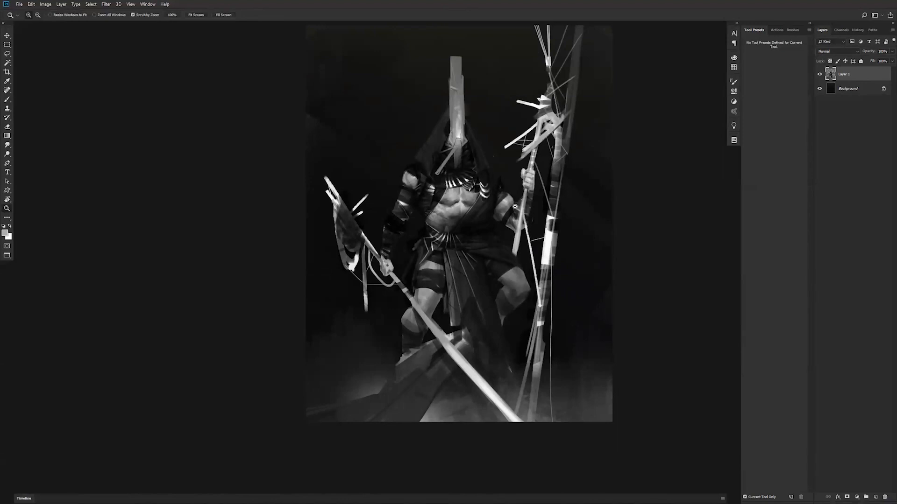
# Add fine light strokes to the strap between the shoulder and the collar, and clean up around the lowered arm.
pyautogui.press('b')
pyautogui.press('e')
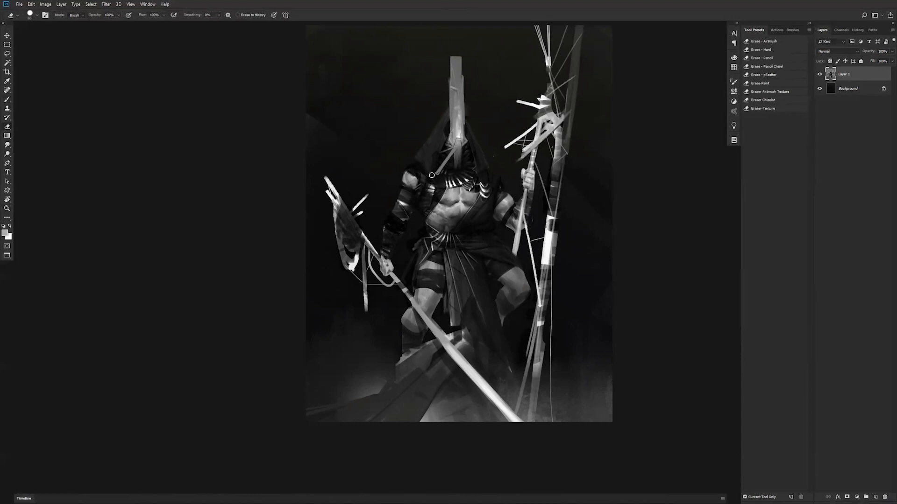
pyautogui.press('b')
pyautogui.hotkey('ctrl', '+')
pyautogui.press('[')
pyautogui.press('[')
pyautogui.press('[')
pyautogui.press('[')
pyautogui.press('[')
pyautogui.press('[')
pyautogui.press('[')
pyautogui.press('[')
pyautogui.press('[')
pyautogui.moveTo(397, 169); pyautogui.dragTo(413, 184)
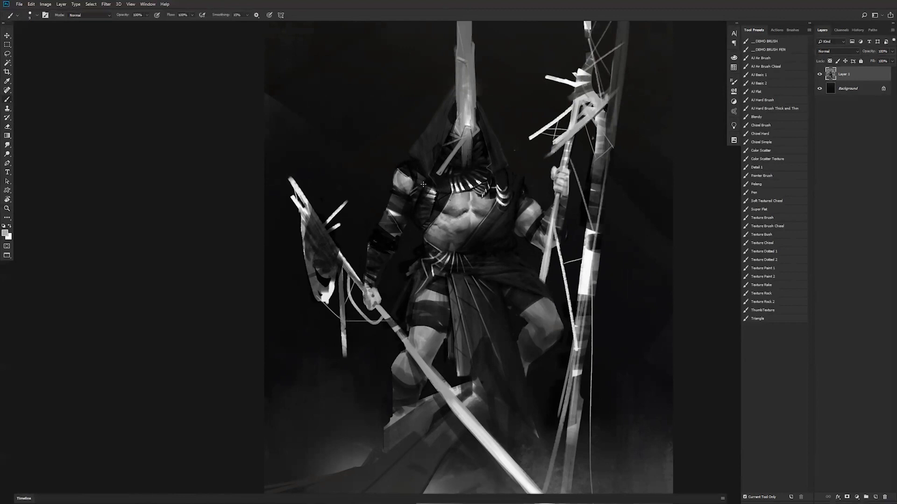
pyautogui.press('e')
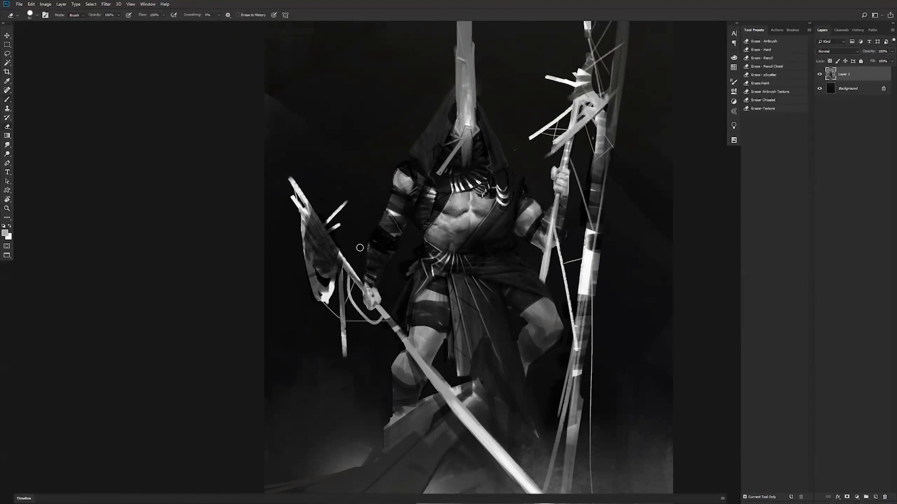
pyautogui.press('b')
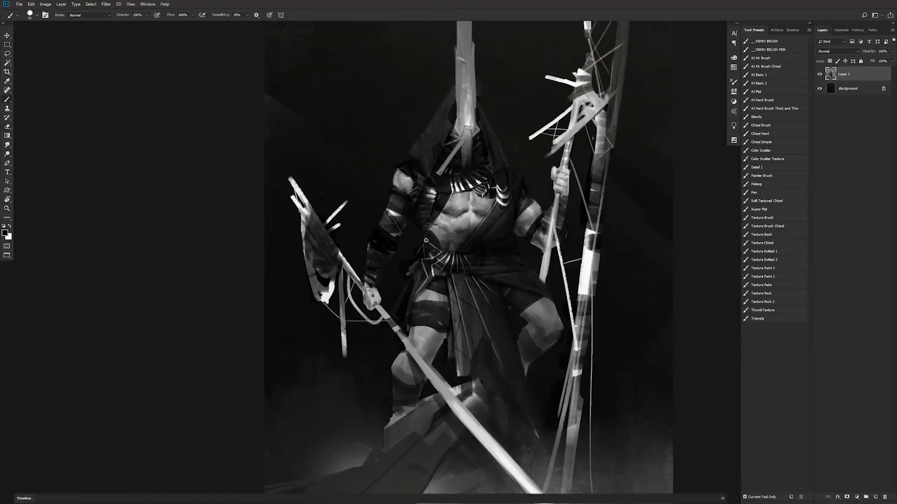
# Check the figure small and mirrored, darken bands on the legs in black, and flip the canvas back.
pyautogui.press('z')
pyautogui.keyDown('alt'); pyautogui.click(451, 271); pyautogui.keyUp('alt')
pyautogui.keyDown('alt'); pyautogui.click(451, 279); pyautogui.keyUp('alt')
pyautogui.keyDown('alt'); pyautogui.click(451, 282); pyautogui.keyUp('alt')
pyautogui.click(456, 277)
pyautogui.click(458, 276)
pyautogui.hotkey('ctrl', 'shift', 'h')
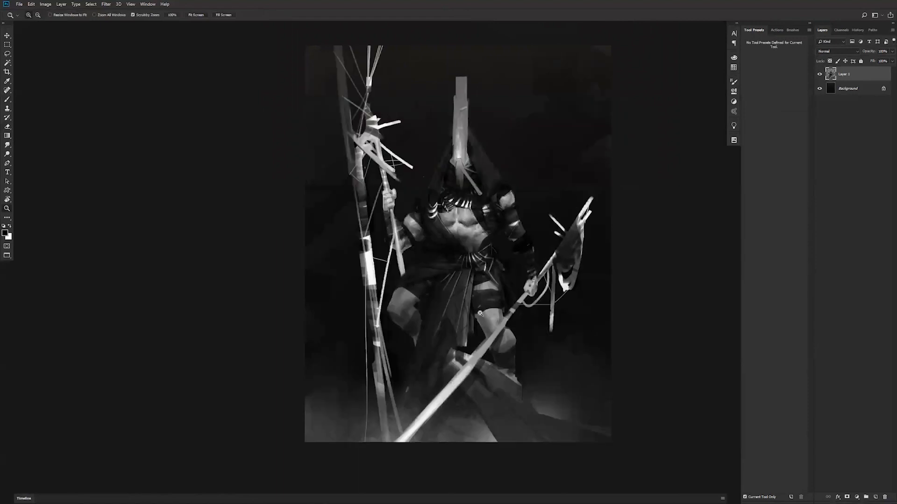
pyautogui.press('b')
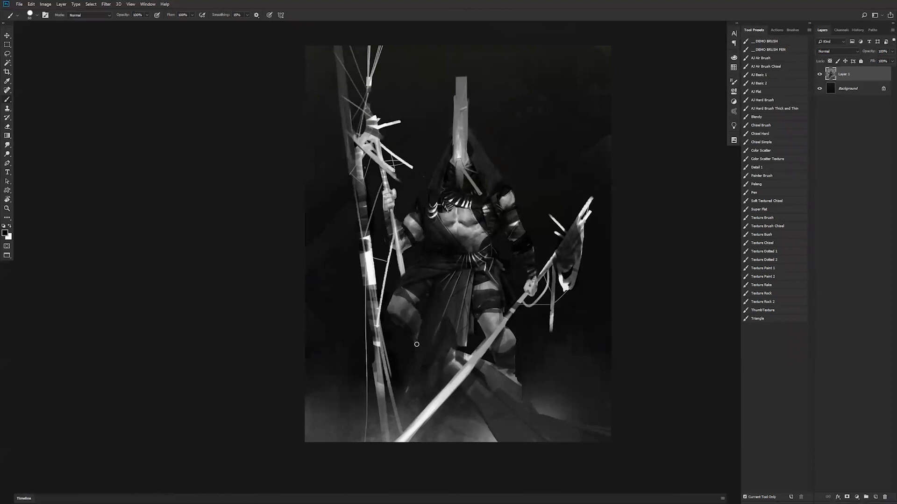
pyautogui.moveTo(503, 332); pyautogui.dragTo(506, 364)
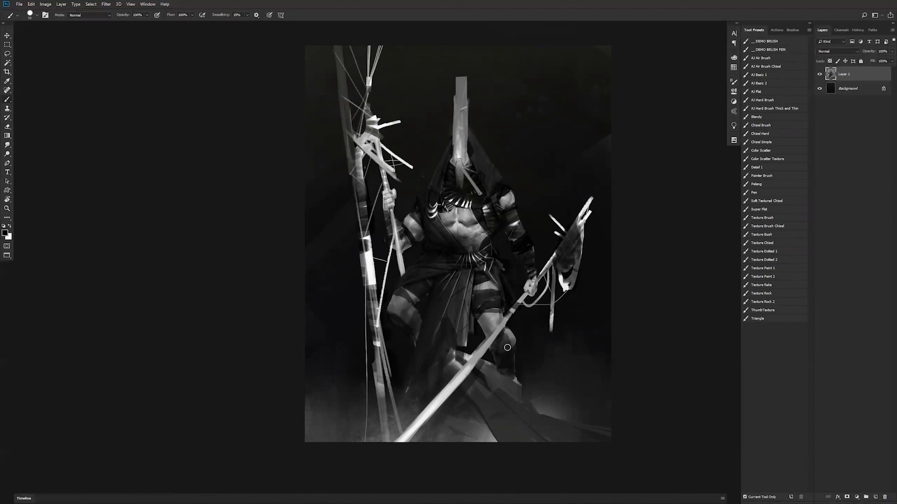
pyautogui.hotkey('ctrl', 'shift', 'h')
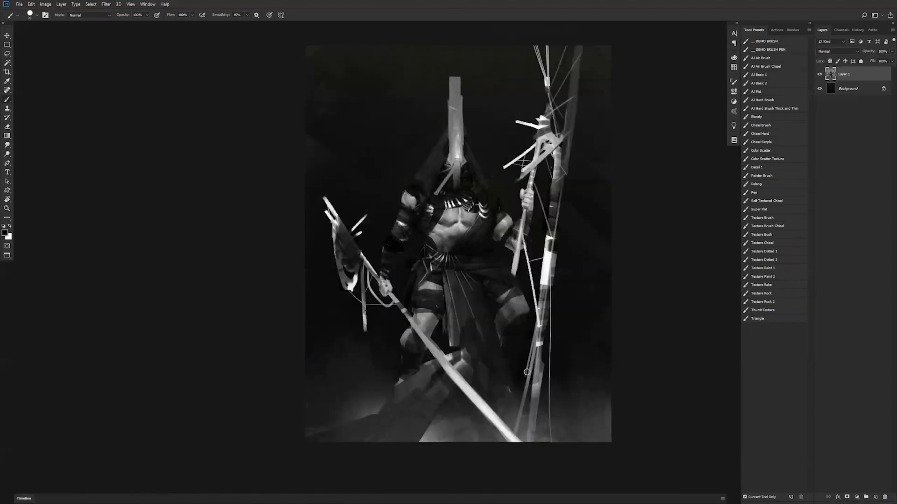
# Refine the forward leg's shin above the rock with tones sampled from the area around it.
pyautogui.keyDown('alt'); pyautogui.click(412, 360); pyautogui.keyUp('alt')
pyautogui.moveTo(413, 341); pyautogui.dragTo(406, 365)
pyautogui.keyDown('alt'); pyautogui.click(410, 367); pyautogui.keyUp('alt')
# Rework the rock and ground mist at the figure's feet with a large Soft Textured Chisel brush.
pyautogui.click(775, 202)
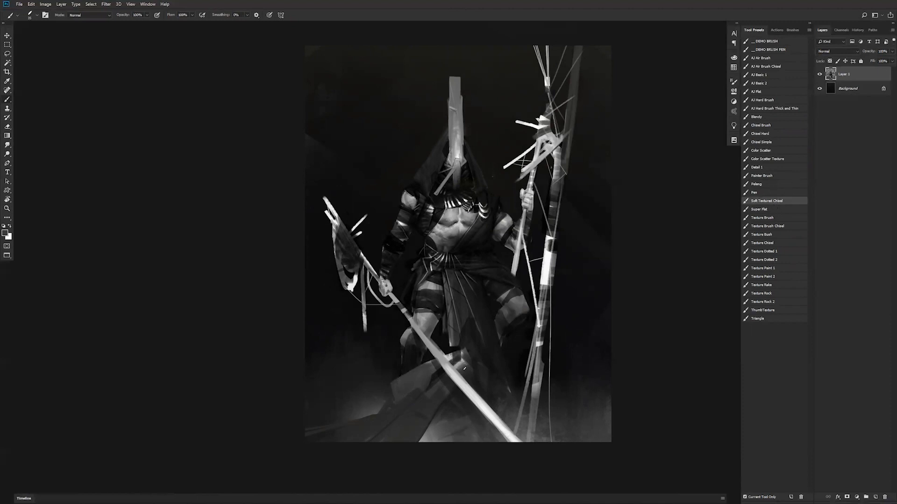
pyautogui.press(']')
pyautogui.press(']')
pyautogui.press(']')
pyautogui.press(']')
pyautogui.press(']')
pyautogui.press(']')
pyautogui.press(']')
pyautogui.press(']')
pyautogui.press(']')
pyautogui.press(']')
pyautogui.press(']')
pyautogui.press(']')
pyautogui.moveTo(392, 405); pyautogui.dragTo(391, 439)
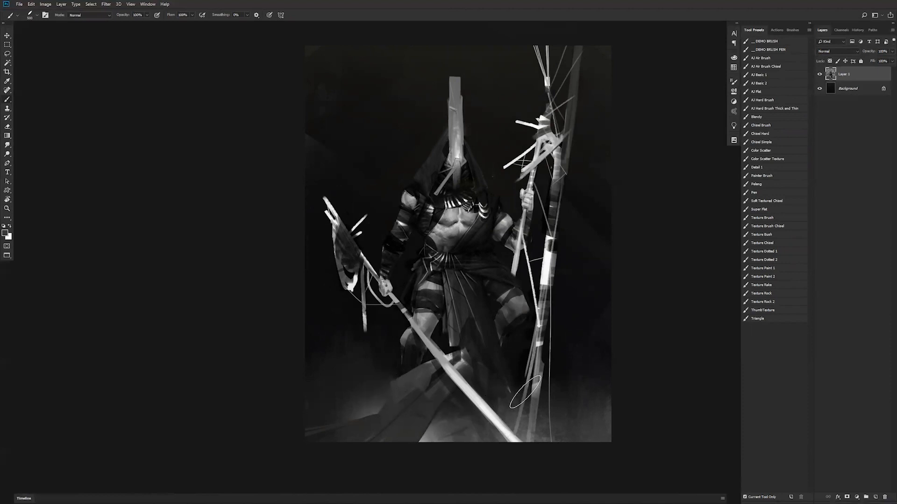
pyautogui.moveTo(434, 425); pyautogui.dragTo(384, 416)
pyautogui.press('[')
pyautogui.moveTo(426, 430); pyautogui.dragTo(413, 450)
# Try a broad stroke of sampled tone across the rock and mist at the base of the painting.
pyautogui.press('[')
pyautogui.press('[')
pyautogui.press('[')
pyautogui.press('[')
pyautogui.press('[')
pyautogui.press('[')
pyautogui.press('[')
pyautogui.keyDown('alt'); pyautogui.click(431, 432); pyautogui.keyUp('alt')
pyautogui.press(']')
pyautogui.press(']')
pyautogui.press(']')
pyautogui.press(']')
pyautogui.press(']')
pyautogui.press(']')
pyautogui.press(']')
pyautogui.press(']')
pyautogui.press(']')
pyautogui.press(']')
pyautogui.press(']')
pyautogui.press(']')
pyautogui.press(']')
pyautogui.moveTo(435, 423); pyautogui.dragTo(479, 468)
pyautogui.hotkey('ctrl', 'z')
# Paint a dark round moon in the empty upper-left sky beside the hood with a chisel brush in black.
pyautogui.hotkey('ctrl', 'space')
pyautogui.keyDown('ctrl'); pyautogui.click(472, 219); pyautogui.keyUp('ctrl')
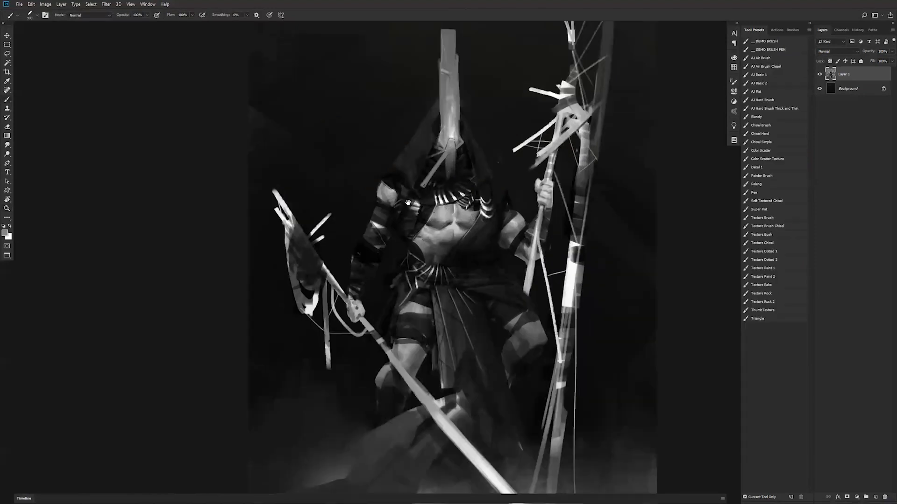
pyautogui.press('space')
pyautogui.moveTo(402, 184); pyautogui.dragTo(476, 301)
pyautogui.press('[')
pyautogui.press('[')
pyautogui.press('[')
pyautogui.press('[')
pyautogui.press('[')
pyautogui.press('[')
pyautogui.press('[')
pyautogui.press('[')
pyautogui.press('[')
pyautogui.press('[')
pyautogui.press('[')
pyautogui.press('[')
pyautogui.press('[')
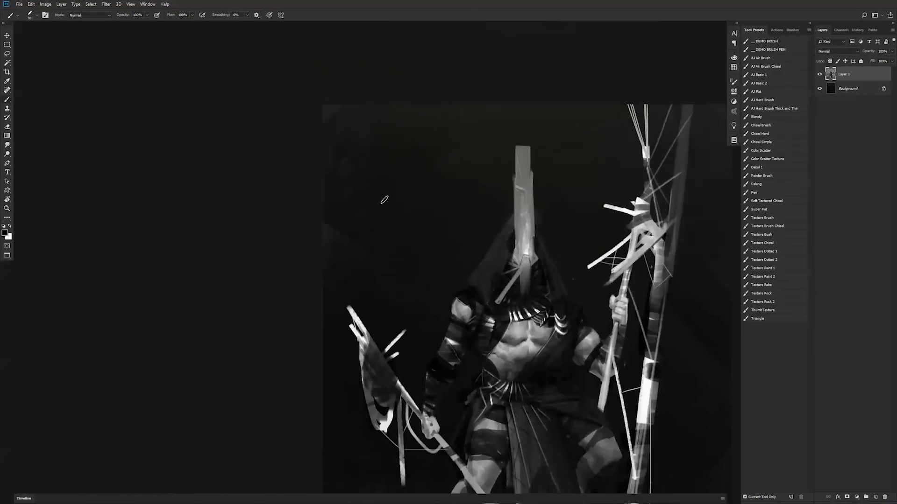
pyautogui.moveTo(406, 124); pyautogui.dragTo(443, 144)
pyautogui.press(']')
pyautogui.press(']')
pyautogui.press(']')
pyautogui.press(']')
pyautogui.press(']')
pyautogui.moveTo(376, 156)
pyautogui.mouseDown()
pyautogui.moveTo(398, 177)
pyautogui.moveTo(376, 155)
pyautogui.moveTo(386, 179)
pyautogui.moveTo(422, 142)
pyautogui.moveTo(383, 143)
pyautogui.moveTo(414, 134)
pyautogui.moveTo(400, 174)
pyautogui.moveTo(417, 143)
pyautogui.moveTo(391, 177)
pyautogui.moveTo(379, 146)
pyautogui.moveTo(397, 166)
pyautogui.moveTo(415, 142)
pyautogui.moveTo(424, 165)
pyautogui.moveTo(431, 142)
pyautogui.moveTo(400, 180)
pyautogui.moveTo(415, 163)
pyautogui.mouseUp()
pyautogui.press(']')
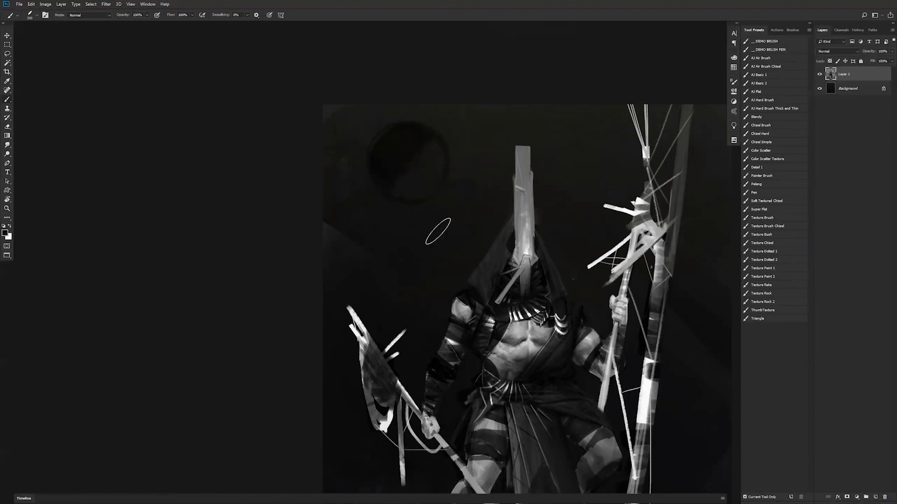
pyautogui.moveTo(439, 201)
pyautogui.mouseDown()
pyautogui.moveTo(406, 154)
pyautogui.moveTo(402, 174)
pyautogui.moveTo(436, 149)
pyautogui.moveTo(407, 190)
pyautogui.moveTo(424, 178)
pyautogui.moveTo(408, 188)
pyautogui.moveTo(427, 154)
pyautogui.moveTo(402, 179)
pyautogui.moveTo(403, 161)
pyautogui.moveTo(393, 169)
pyautogui.moveTo(420, 146)
pyautogui.mouseUp()
# Paint the moon's lower-right side light grey and pick up nearby tones to shape its shadowed side.
pyautogui.press('x')
pyautogui.keyDown('alt'); pyautogui.click(434, 143); pyautogui.keyUp('alt')
pyautogui.press(']')
pyautogui.press(']')
pyautogui.press(']')
pyautogui.press('[')
pyautogui.keyDown('alt'); pyautogui.click(377, 206); pyautogui.keyUp('alt')
pyautogui.moveTo(397, 180); pyautogui.dragTo(414, 163)
pyautogui.press('[')
pyautogui.keyDown('alt'); pyautogui.click(432, 186); pyautogui.keyUp('alt')
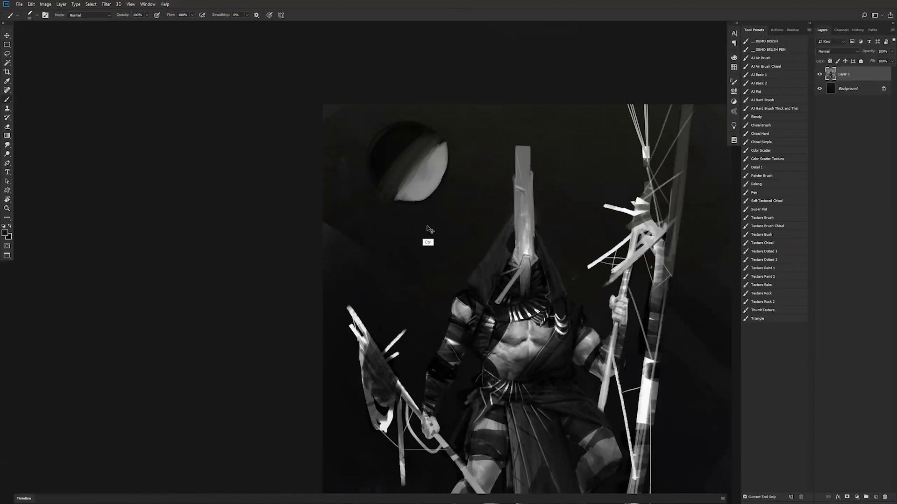
# Soften the boundary between the moon's lit and shadowed sides with sampled greys.
pyautogui.keyDown('alt'); pyautogui.click(434, 184); pyautogui.keyUp('alt')
pyautogui.moveTo(411, 166)
pyautogui.mouseDown()
pyautogui.moveTo(411, 189)
pyautogui.moveTo(391, 163)
pyautogui.moveTo(398, 148)
pyautogui.moveTo(418, 151)
pyautogui.moveTo(401, 182)
pyautogui.moveTo(413, 185)
pyautogui.moveTo(428, 161)
pyautogui.moveTo(421, 187)
pyautogui.mouseUp()
pyautogui.keyDown('alt'); pyautogui.click(385, 164); pyautogui.keyUp('alt')
pyautogui.keyDown('alt'); pyautogui.click(401, 178); pyautogui.keyUp('alt')
pyautogui.hotkey('ctrl', 'alt', 'z')
pyautogui.keyDown('alt'); pyautogui.click(435, 185); pyautogui.keyUp('alt')
pyautogui.press('[')
pyautogui.press('[')
pyautogui.press('[')
pyautogui.press('[')
pyautogui.press('[')
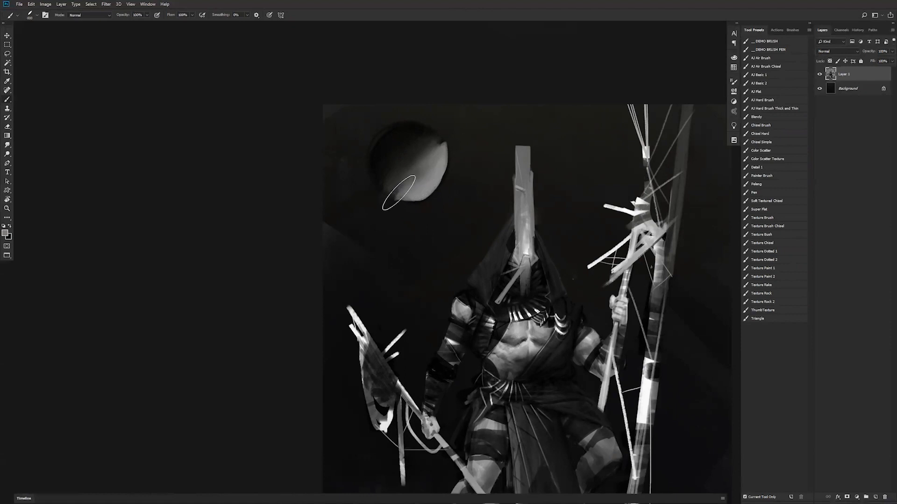
pyautogui.moveTo(398, 199)
pyautogui.mouseDown()
pyautogui.moveTo(425, 198)
pyautogui.moveTo(387, 188)
pyautogui.moveTo(427, 194)
pyautogui.moveTo(434, 148)
pyautogui.mouseUp()
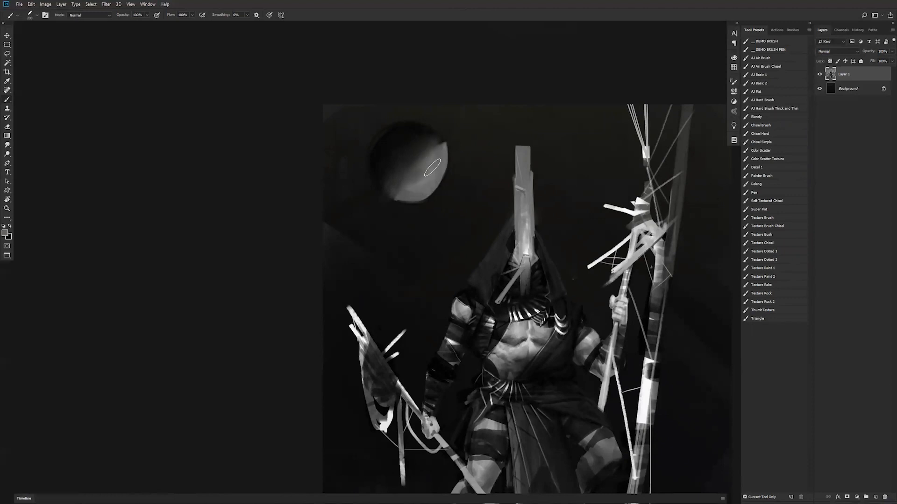
# Dim the moon's lit side and smudge its surface with the Smudge tool at 25% strength.
pyautogui.moveTo(423, 163)
pyautogui.mouseDown()
pyautogui.moveTo(394, 184)
pyautogui.moveTo(408, 162)
pyautogui.mouseUp()
pyautogui.keyDown('alt'); pyautogui.click(398, 158); pyautogui.keyUp('alt')
pyautogui.press('r')
pyautogui.moveTo(403, 164)
pyautogui.mouseDown()
pyautogui.moveTo(425, 154)
pyautogui.moveTo(394, 195)
pyautogui.moveTo(400, 229)
pyautogui.moveTo(425, 165)
pyautogui.moveTo(410, 187)
pyautogui.mouseUp()
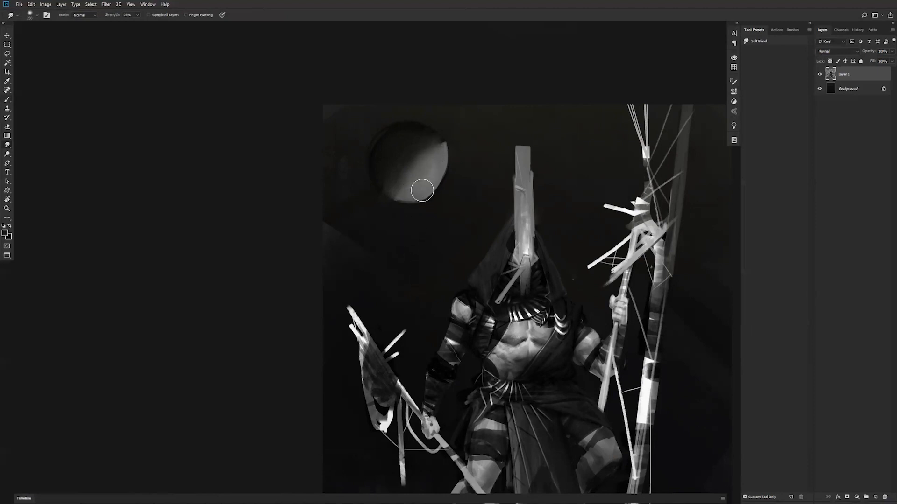
# Erase the moon from the upper-left sky with a much larger eraser.
pyautogui.press('e')
pyautogui.press(']')
pyautogui.press(']')
pyautogui.press(']')
pyautogui.press(']')
pyautogui.press(']')
pyautogui.press(']')
pyautogui.press(']')
pyautogui.press(']')
pyautogui.press(']')
pyautogui.press(']')
pyautogui.moveTo(427, 146)
pyautogui.mouseDown()
pyautogui.moveTo(401, 135)
pyautogui.moveTo(414, 151)
pyautogui.moveTo(430, 139)
pyautogui.mouseUp()
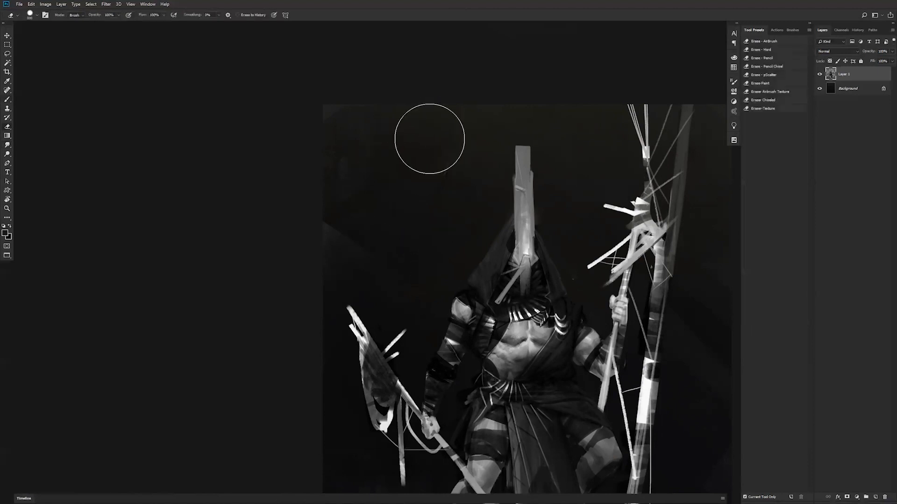
# Examine the whole painting at a small size in full screen on black.
pyautogui.keyDown('alt'); pyautogui.click(439, 275); pyautogui.keyUp('alt')
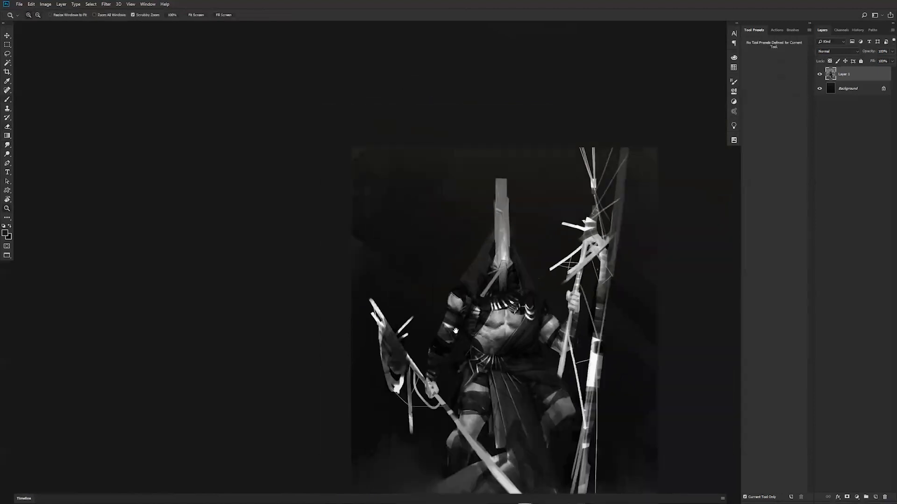
pyautogui.moveTo(445, 274); pyautogui.dragTo(401, 150)
pyautogui.moveTo(439, 242); pyautogui.dragTo(438, 247)
pyautogui.hotkey('alt', 'Tab')
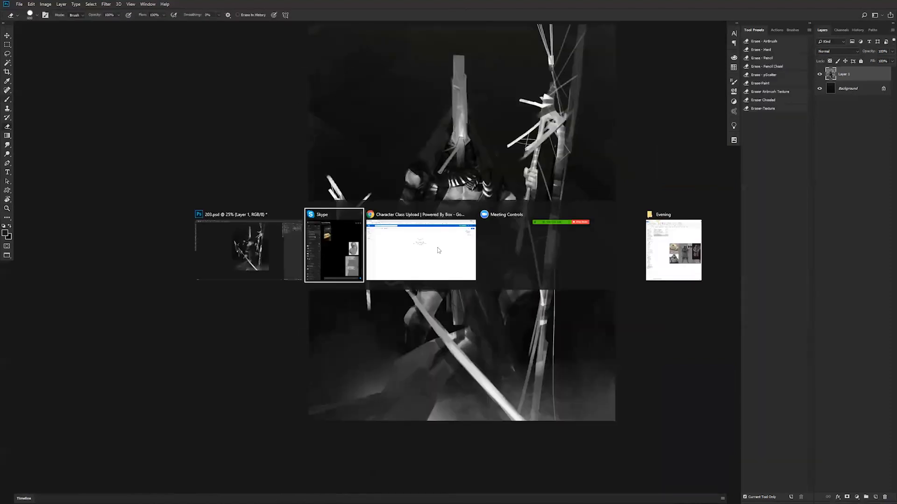
pyautogui.click(260, 243)
pyautogui.press('f')
pyautogui.press('f')
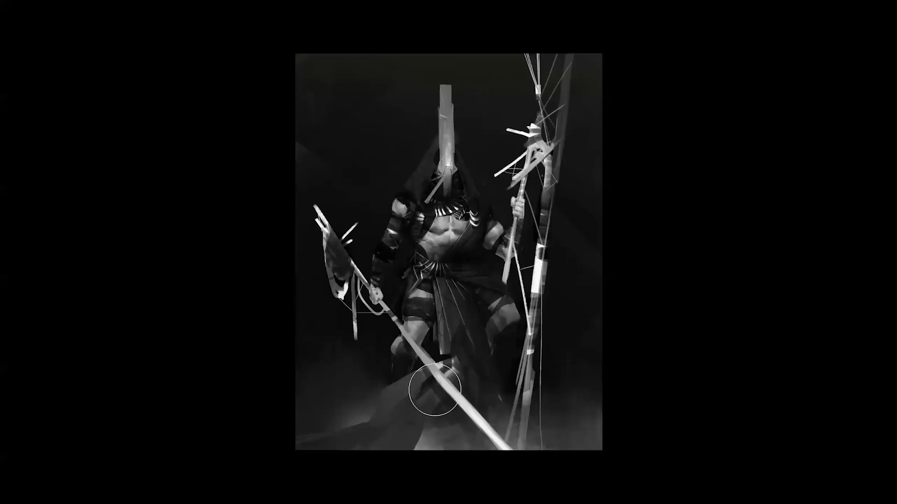
# Switch to Nevercenter Silo with its empty 3D scene.
pyautogui.click(252, 496)
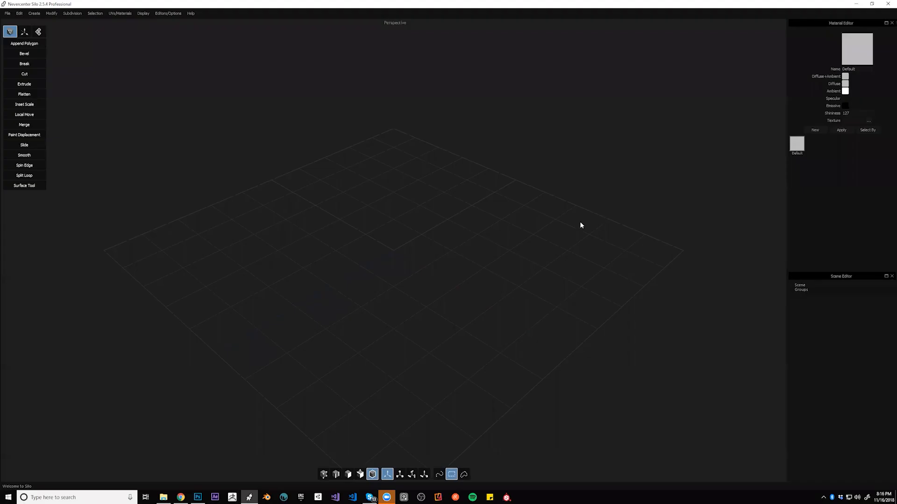
# Create a cube and delete faces from it so that only the top and one adjoining side remain.
pyautogui.hotkey('ctrl', '1')
pyautogui.moveTo(473, 256); pyautogui.dragTo(474, 255)
pyautogui.scroll(3, 474, 255)
pyautogui.press('d')
pyautogui.click(391, 201)
pyautogui.click(361, 219)
pyautogui.press('f')
pyautogui.press('Delete')
# Duplicate the two-face shape twice and space the copies out in a diagonal row.
pyautogui.moveTo(422, 244); pyautogui.dragTo(568, 147)
pyautogui.click(402, 201)
pyautogui.hotkey('ctrl', 'd')
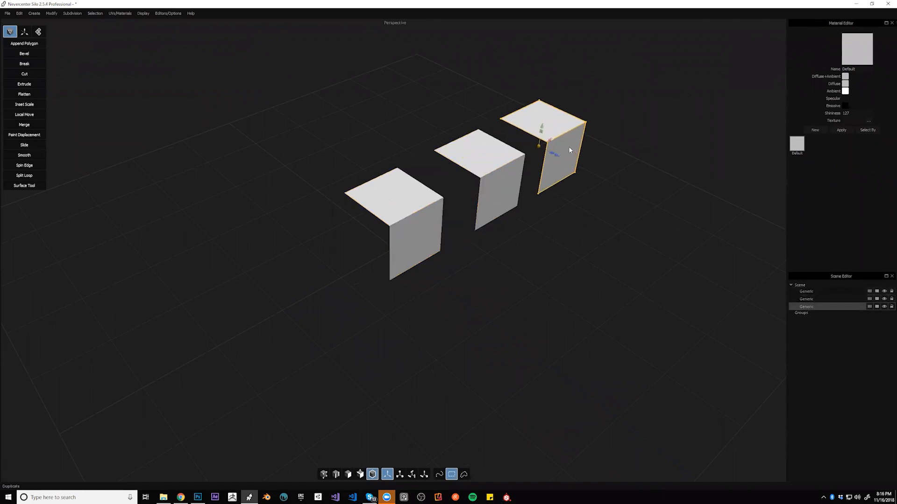
pyautogui.scroll(2, 606, 190)
pyautogui.scroll(3, 606, 191)
pyautogui.moveTo(598, 202); pyautogui.dragTo(509, 281)
pyautogui.scroll(1, 467, 194)
# Bevel the shared edge narrowly on the middle shape and more widely on the farthest shape.
pyautogui.press('s')
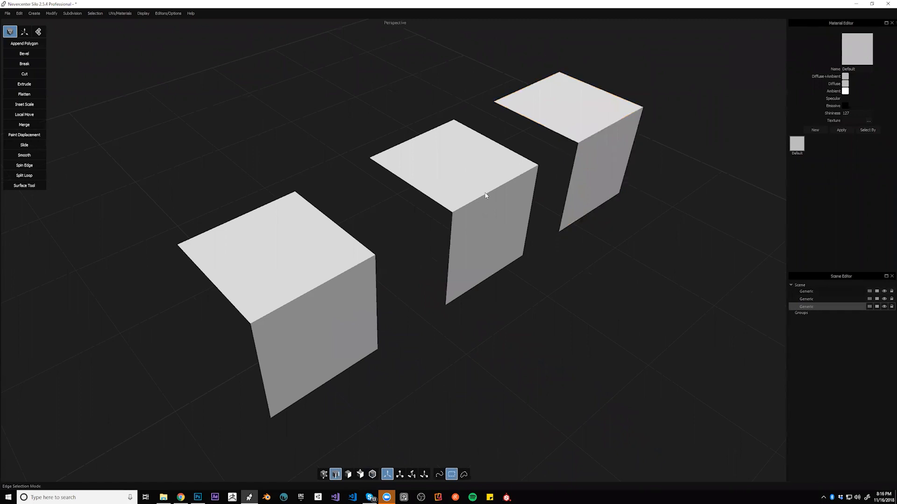
pyautogui.press('b')
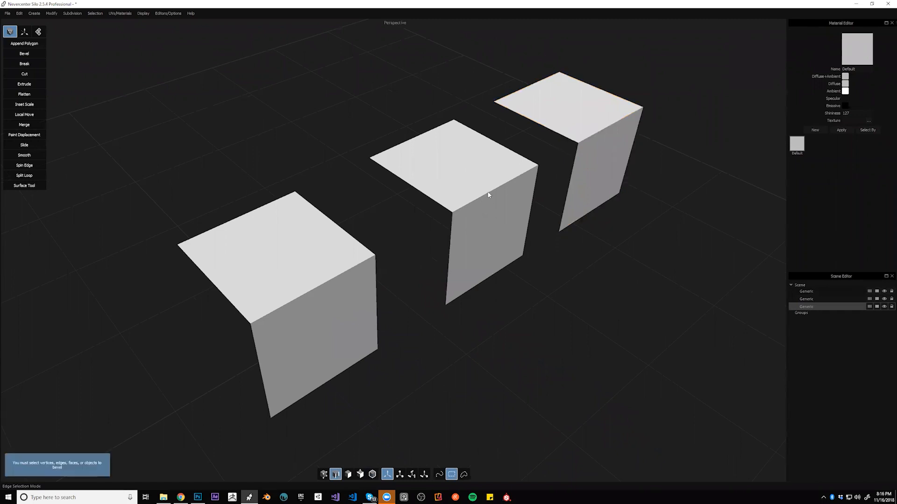
pyautogui.click(502, 202)
pyautogui.keyDown('shift'); pyautogui.click(592, 140); pyautogui.keyUp('shift')
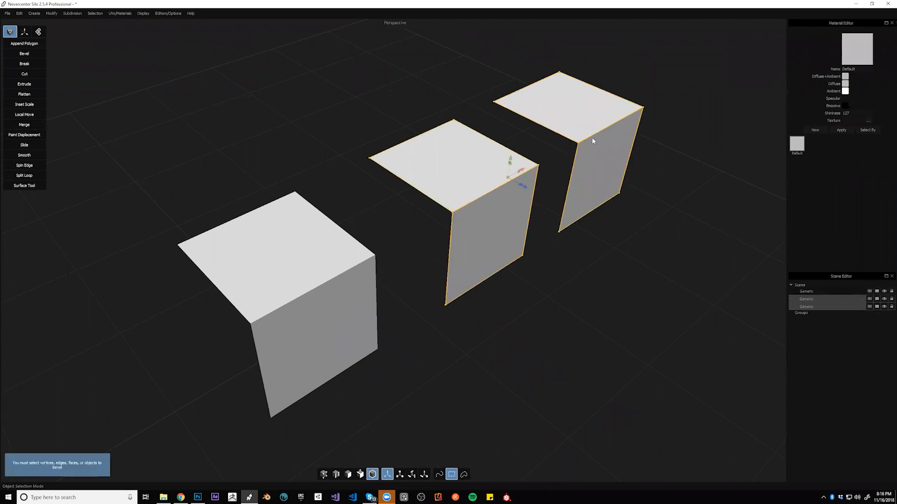
pyautogui.moveTo(491, 196); pyautogui.dragTo(510, 208)
pyautogui.moveTo(602, 140); pyautogui.dragTo(641, 217)
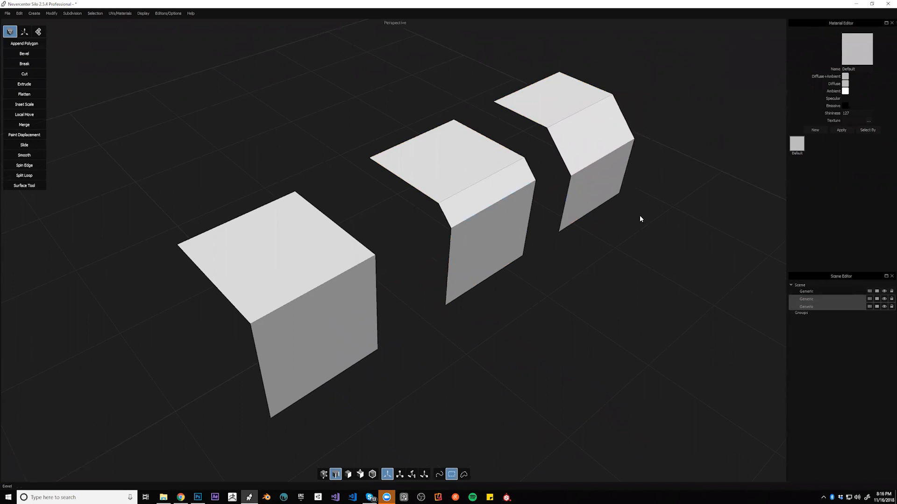
# Subdivide the two beveled shapes and the unbeveled nearest shape by two levels each.
pyautogui.press('f')
pyautogui.press('c')
pyautogui.press('c')
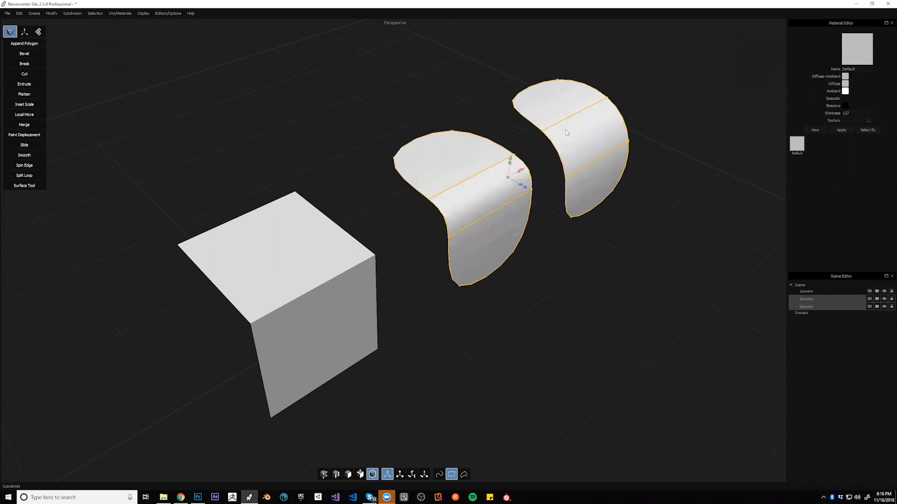
pyautogui.click(326, 271)
pyautogui.press('c')
pyautogui.press('c')
pyautogui.click(522, 338)
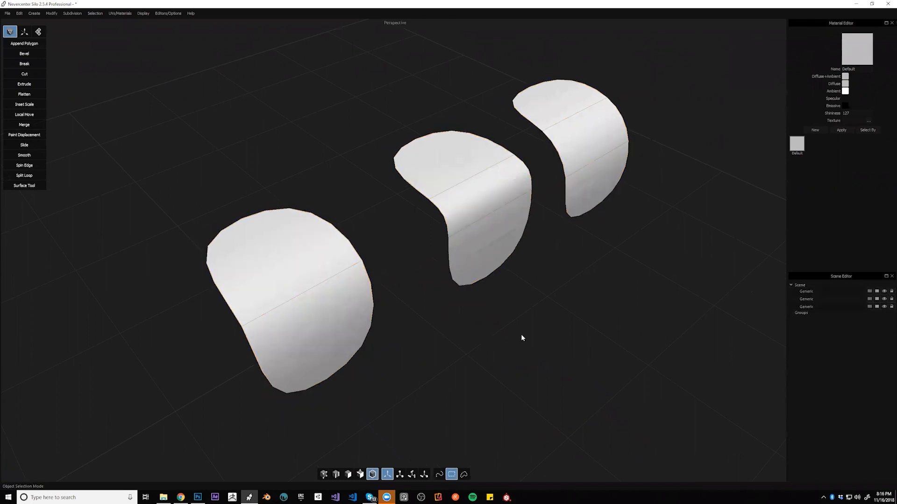
# Select all three subdivided shapes and turn off the display of their wireframe edges.
pyautogui.press('l')
pyautogui.moveTo(483, 215)
pyautogui.mouseDown()
pyautogui.moveTo(509, 224)
pyautogui.moveTo(477, 219)
pyautogui.mouseUp()
pyautogui.click(475, 218)
pyautogui.keyDown('shift'); pyautogui.click(321, 255); pyautogui.keyUp('shift')
pyautogui.keyDown('shift'); pyautogui.click(603, 173); pyautogui.keyUp('shift')
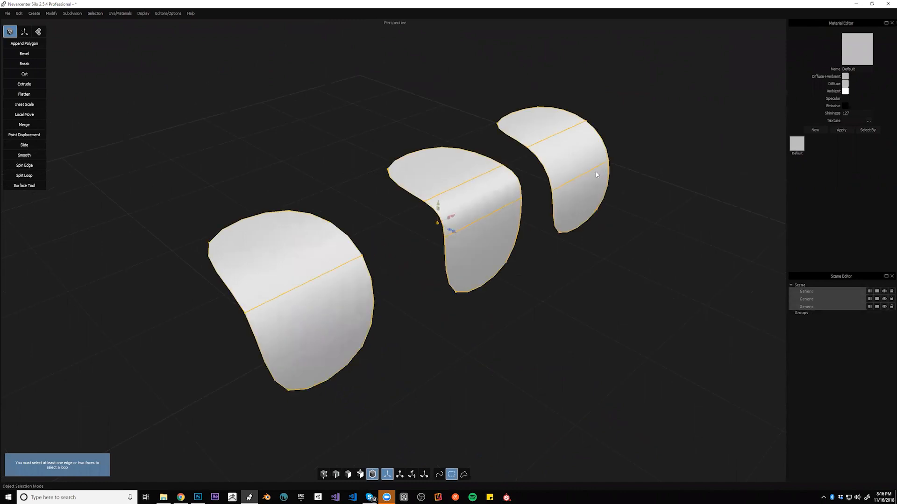
pyautogui.hotkey('shift', 'w')
pyautogui.click(589, 260)
pyautogui.moveTo(572, 295)
pyautogui.mouseDown()
pyautogui.moveTo(510, 280)
pyautogui.moveTo(572, 299)
pyautogui.mouseUp()
pyautogui.click(503, 231)
# Scale the middle shape's two bevel edges closer together to sharpen its bend.
pyautogui.press('s')
pyautogui.click(490, 216)
pyautogui.keyDown('shift'); pyautogui.click(464, 183); pyautogui.keyUp('shift')
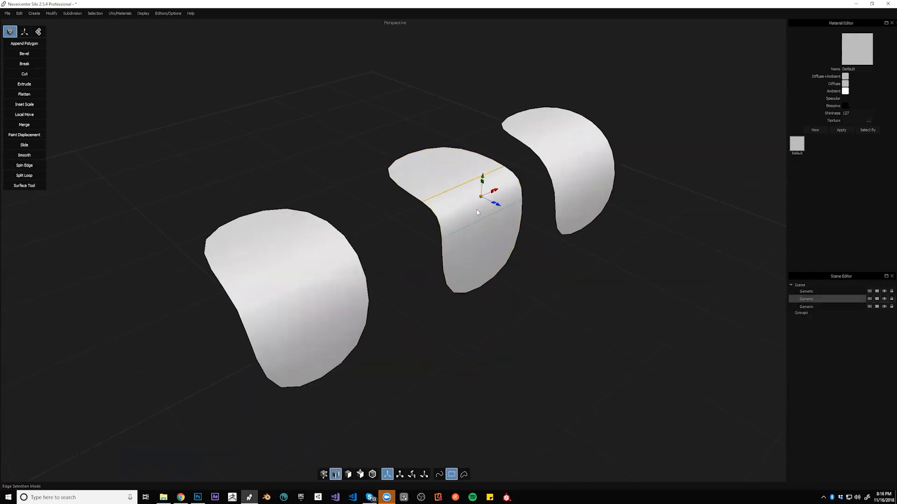
pyautogui.press('r')
pyautogui.moveTo(498, 208); pyautogui.dragTo(484, 201)
pyautogui.click(612, 299)
pyautogui.press('f')
pyautogui.click(611, 299)
pyautogui.moveTo(611, 301)
pyautogui.mouseDown()
pyautogui.moveTo(620, 286)
pyautogui.moveTo(617, 298)
pyautogui.mouseUp()
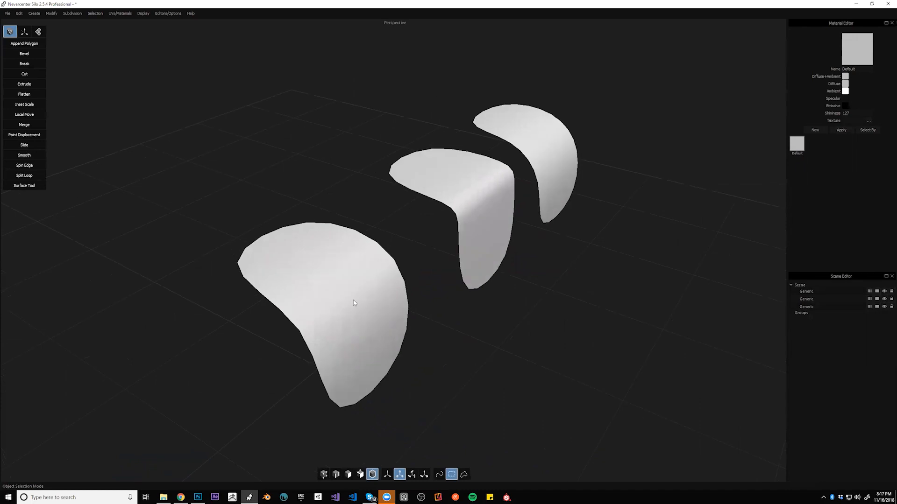
# Remove the subdivision from the nearest shape to restore its hard edge.
pyautogui.click(353, 300)
pyautogui.hotkey('shift', 'c')
pyautogui.click(600, 308)
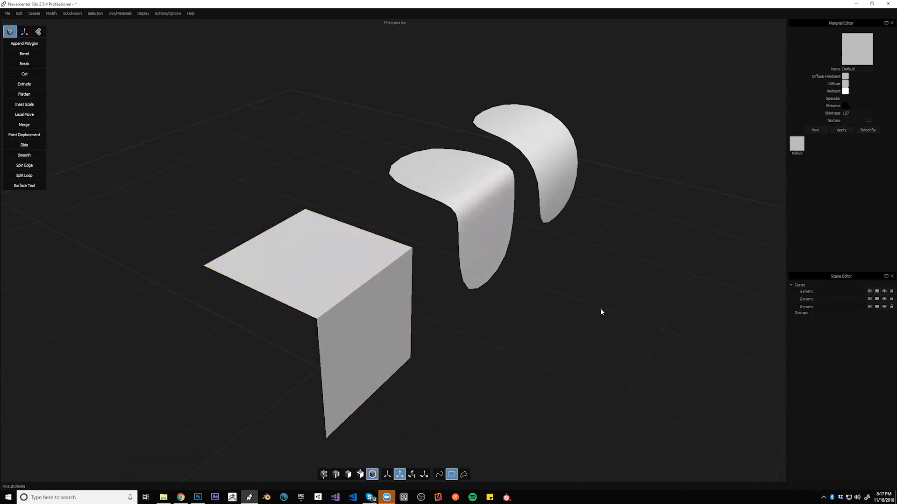
# Compare the shading across the hard edge, the tight bend and the soft bend of the three shapes.
pyautogui.moveTo(598, 308); pyautogui.dragTo(594, 310)
pyautogui.moveTo(637, 251); pyautogui.dragTo(539, 255)
pyautogui.click(288, 296)
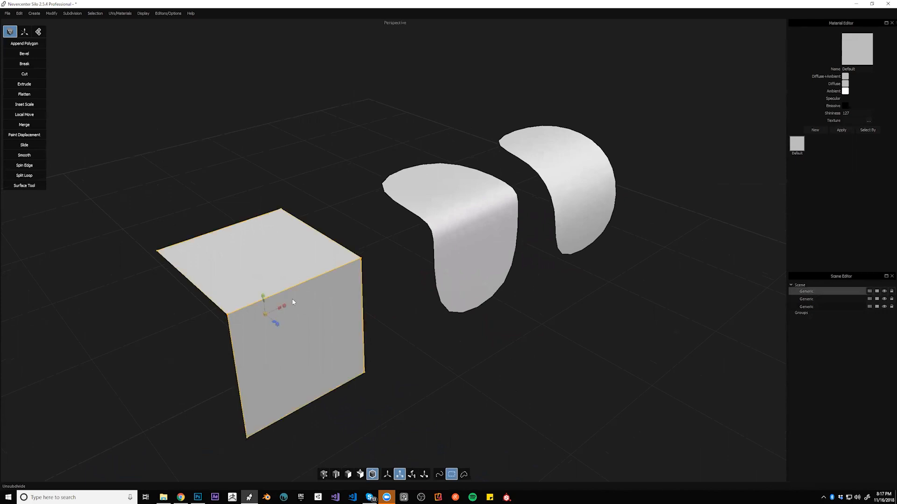
pyautogui.click(450, 213)
pyautogui.click(328, 273)
pyautogui.click(451, 233)
pyautogui.click(327, 275)
pyautogui.scroll(1, 528, 239)
pyautogui.scroll(2, 528, 240)
pyautogui.click(476, 271)
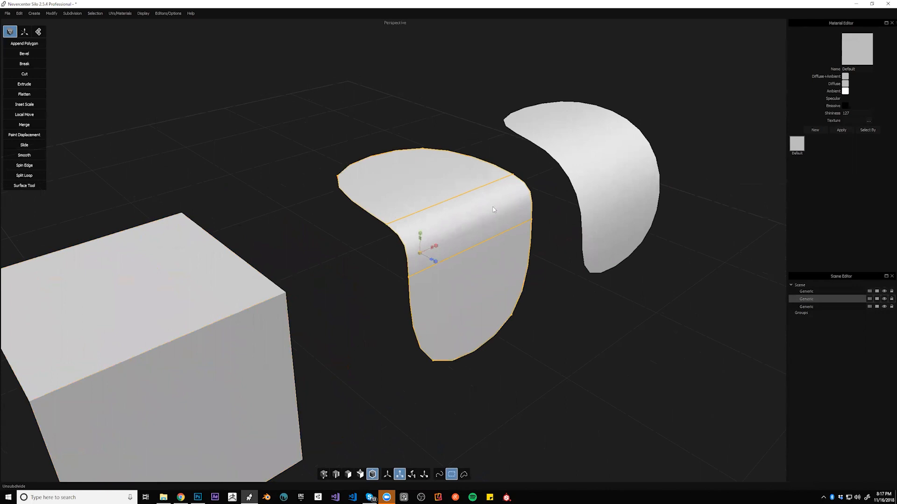
pyautogui.moveTo(575, 257); pyautogui.dragTo(562, 228)
pyautogui.click(562, 228)
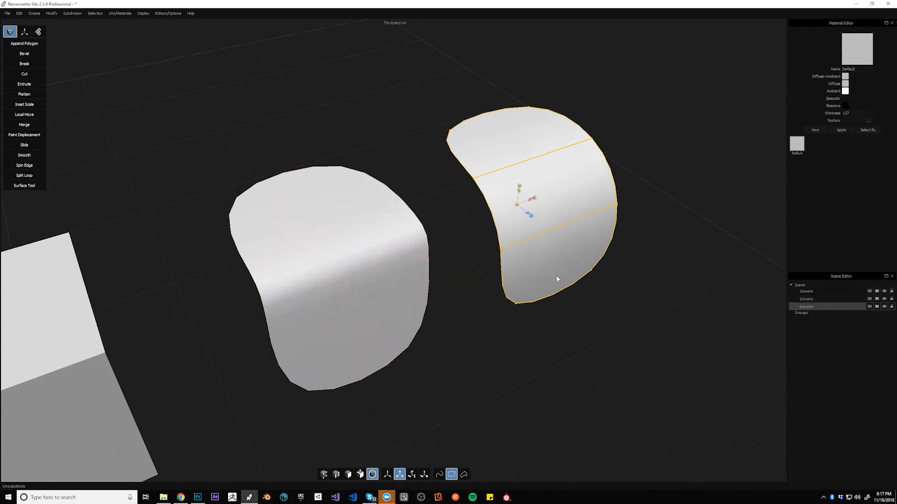
pyautogui.scroll(-5, 509, 280)
pyautogui.click(493, 274)
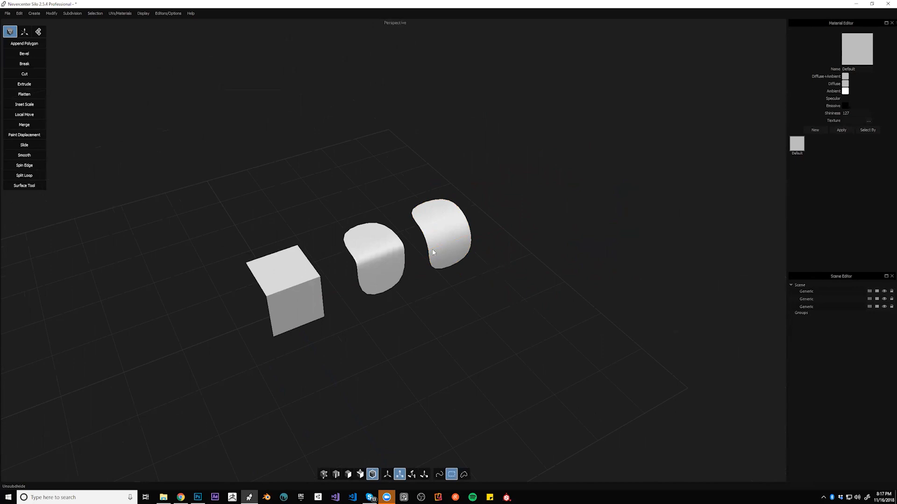
# Delete all three shapes and close Silo without keeping the scene, returning to the painting in Photoshop.
pyautogui.click(373, 248)
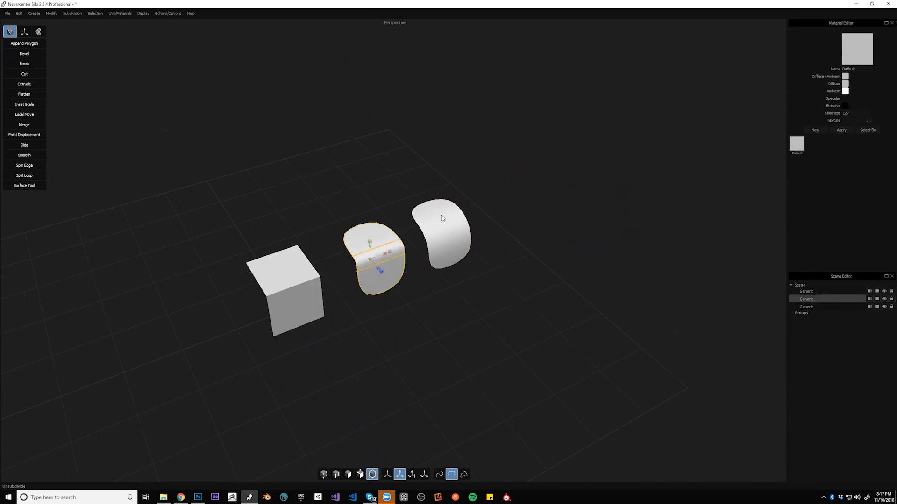
pyautogui.press('Delete')
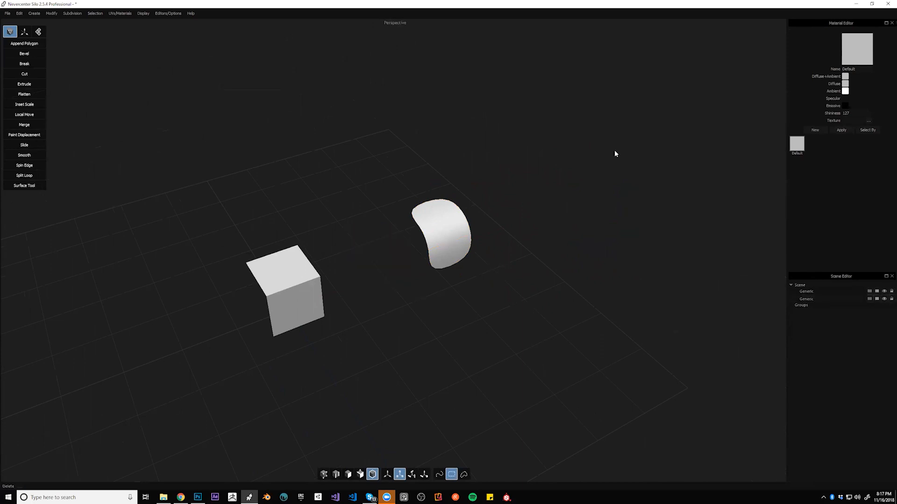
pyautogui.click(449, 221)
pyautogui.press('Delete')
pyautogui.click(296, 288)
pyautogui.press('Delete')
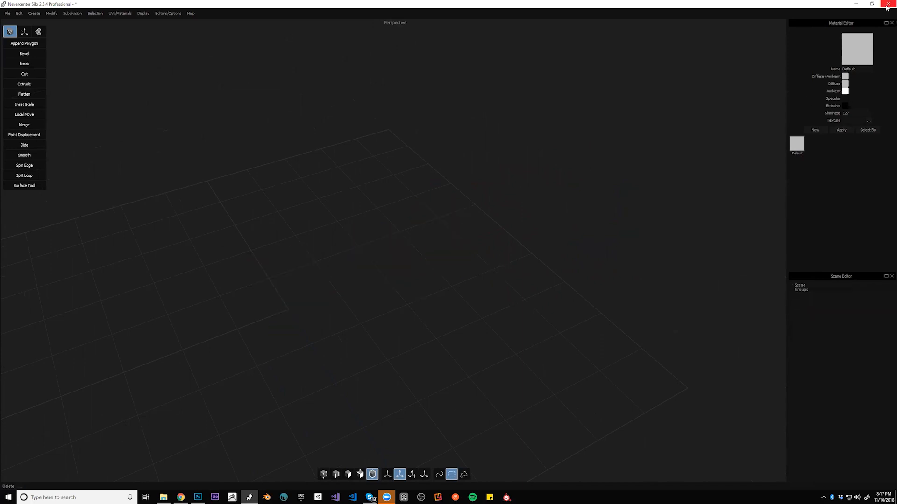
pyautogui.click(888, 4)
pyautogui.click(448, 254)
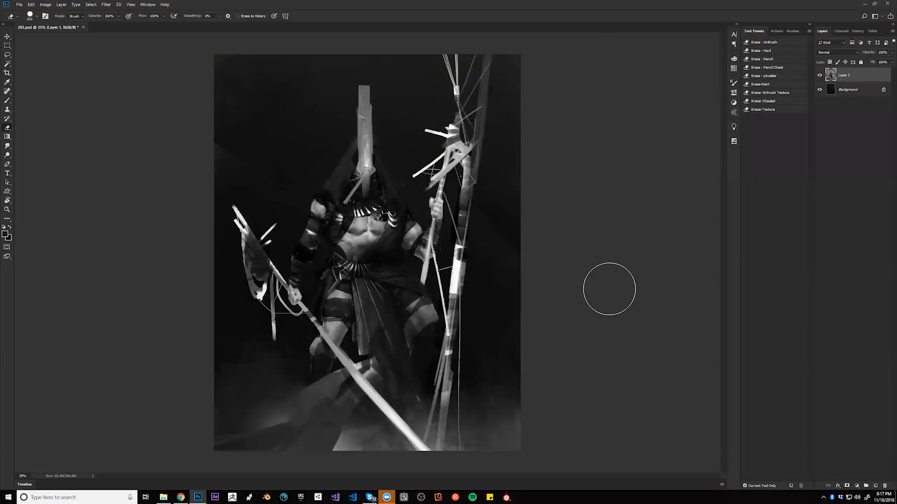
# Select the AJ Air Brush preset for working on the warrior's torso.
pyautogui.press('z')
pyautogui.click(374, 251)
pyautogui.click(384, 248)
pyautogui.moveTo(384, 248); pyautogui.dragTo(475, 269)
pyautogui.press('b')
pyautogui.click(783, 59)
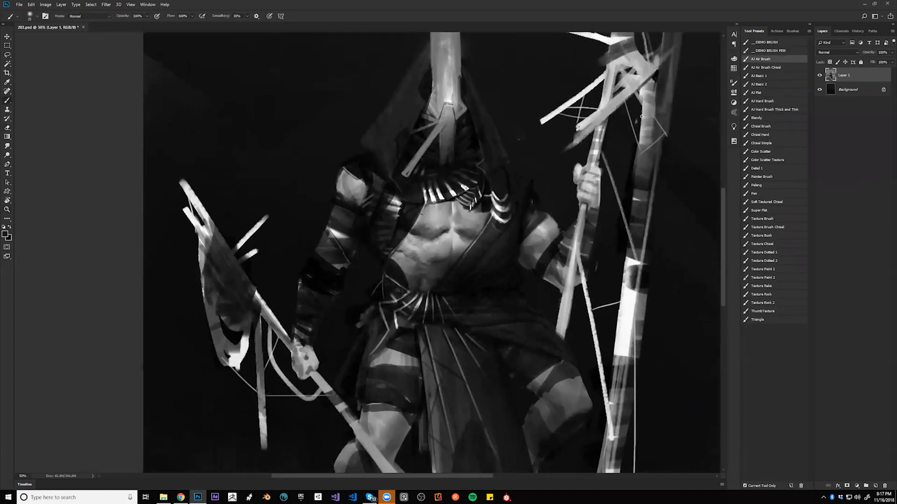
# Brush softly across the chest with a much larger air brush after resetting the colours to white over black.
pyautogui.keyDown('alt'); pyautogui.click(436, 229); pyautogui.keyUp('alt')
pyautogui.press(']')
pyautogui.press(']')
pyautogui.press(']')
pyautogui.press(']')
pyautogui.press(']')
pyautogui.press(']')
pyautogui.press(']')
pyautogui.press(']')
pyautogui.press(']')
pyautogui.press(']')
pyautogui.press(']')
pyautogui.press(']')
pyautogui.press(']')
pyautogui.press(']')
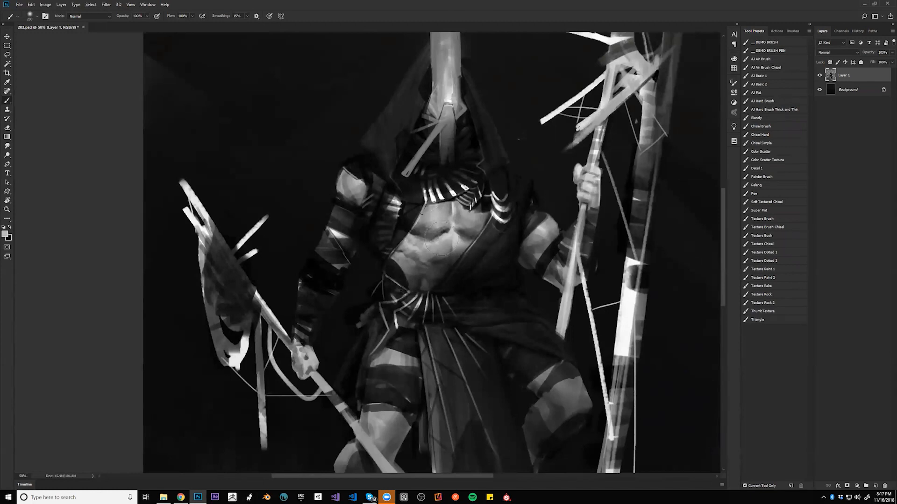
pyautogui.press('d')
pyautogui.press('x')
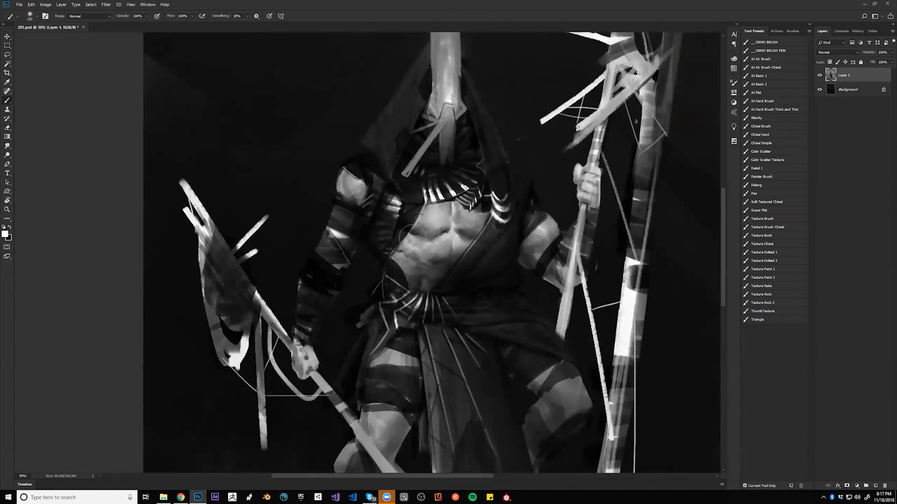
pyautogui.moveTo(467, 228); pyautogui.dragTo(482, 228)
# Flip the canvas horizontally to check the painting mirrored.
pyautogui.keyDown('alt'); pyautogui.click(466, 267); pyautogui.keyUp('alt')
pyautogui.press('z')
pyautogui.keyDown('alt'); pyautogui.click(466, 268); pyautogui.keyUp('alt')
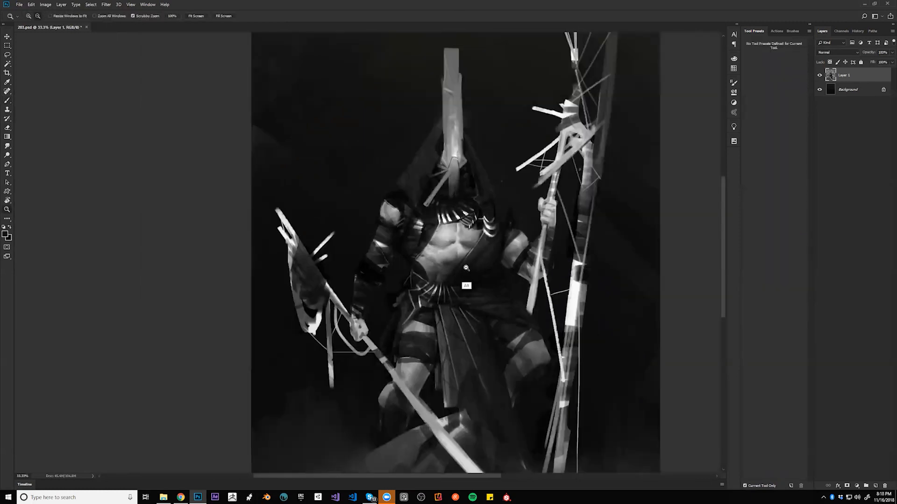
pyautogui.keyDown('alt'); pyautogui.click(467, 269); pyautogui.keyUp('alt')
pyautogui.keyDown('alt'); pyautogui.click(467, 269); pyautogui.keyUp('alt')
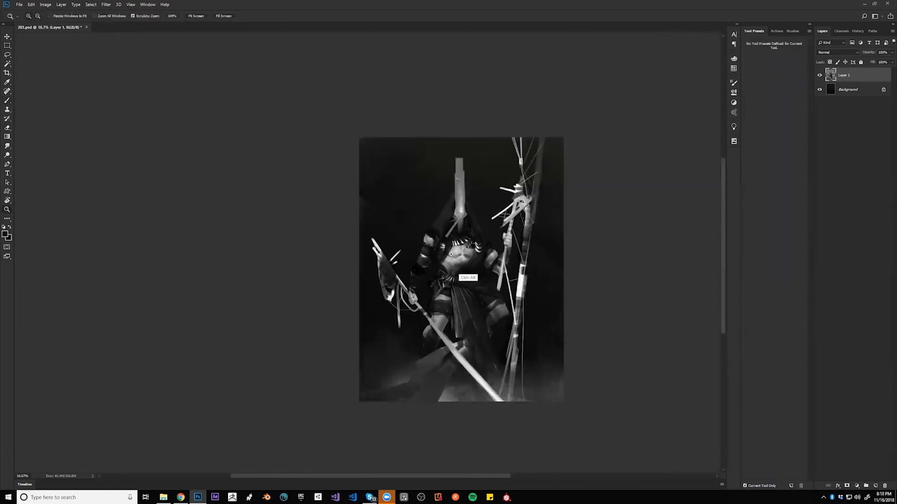
pyautogui.click(460, 280)
pyautogui.hotkey('ctrl', 'alt', 'f')
pyautogui.click(406, 242)
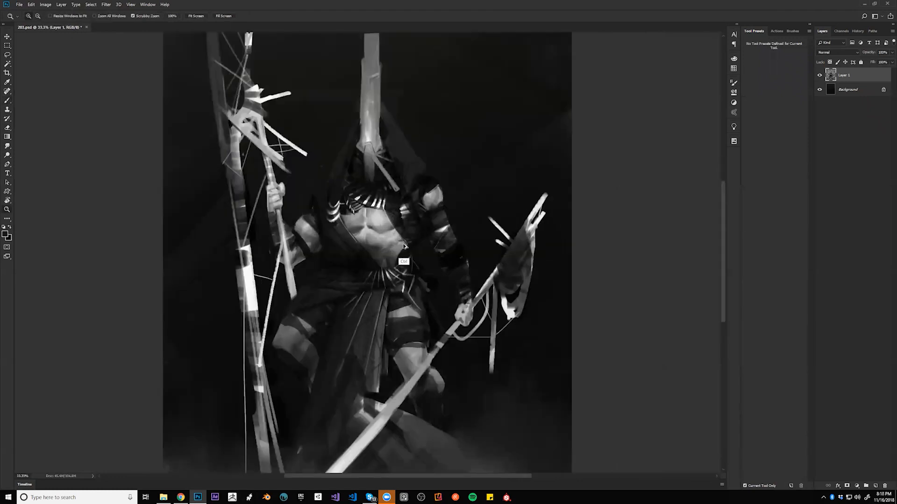
pyautogui.hotkey('ctrl', 'alt', 'f')
pyautogui.hotkey('ctrl', 'alt', 'f')
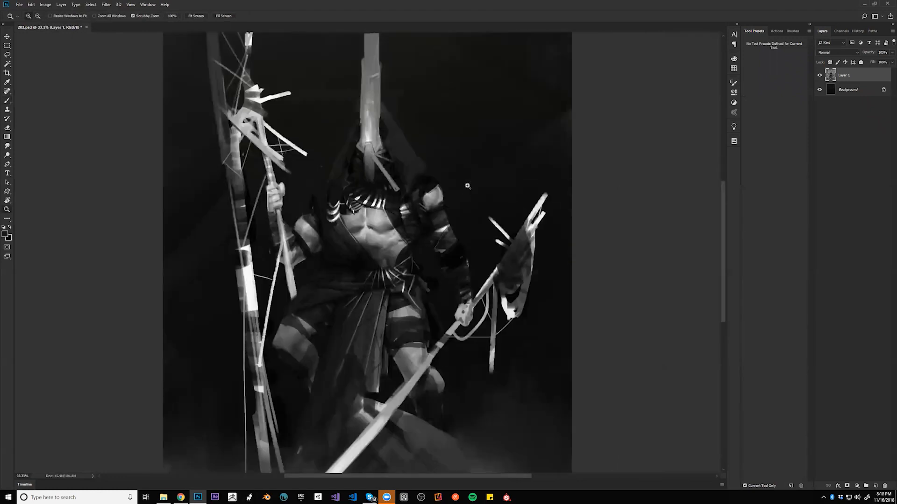
# Shade the warrior's abdomen below the chest with a smaller brush.
pyautogui.press('b')
pyautogui.press('x')
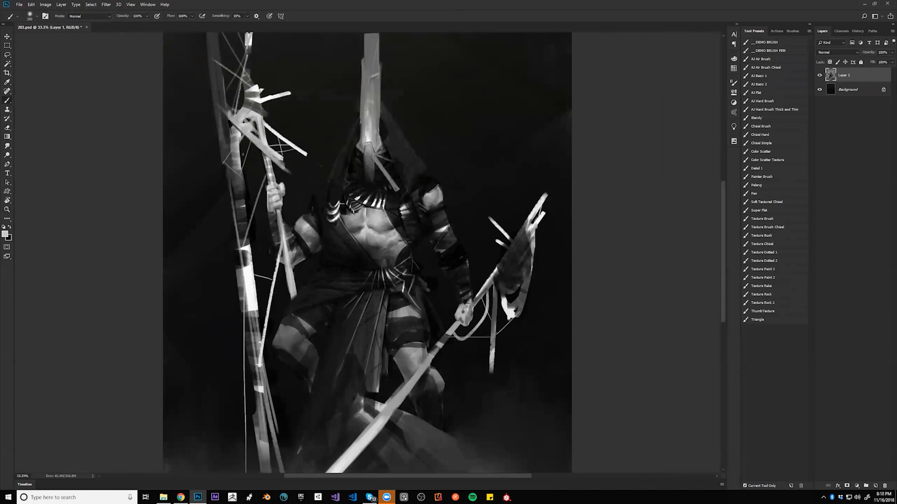
pyautogui.press('d')
pyautogui.press('x')
pyautogui.press('x')
pyautogui.press('[')
pyautogui.moveTo(393, 261); pyautogui.dragTo(374, 247)
pyautogui.press('z')
pyautogui.click(384, 247)
pyautogui.press('b')
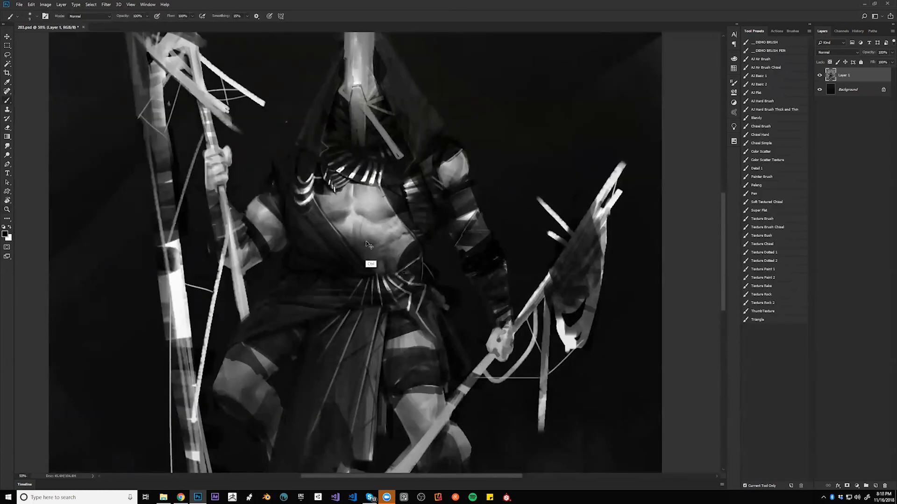
pyautogui.press(']')
pyautogui.press(']')
# Check the whole mirrored figure and flip the canvas horizontally back to its original orientation.
pyautogui.keyDown('ctrl'); pyautogui.keyDown('alt'); pyautogui.click(384, 257); pyautogui.keyUp('alt'); pyautogui.keyUp('ctrl')
pyautogui.keyDown('ctrl'); pyautogui.keyDown('alt'); pyautogui.click(384, 258); pyautogui.keyUp('alt'); pyautogui.keyUp('ctrl')
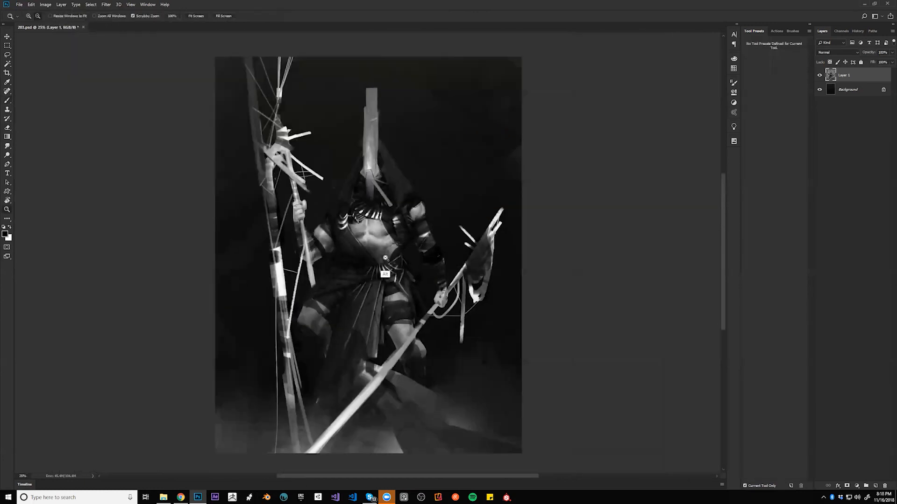
pyautogui.keyDown('ctrl'); pyautogui.keyDown('alt'); pyautogui.click(383, 260); pyautogui.keyUp('alt'); pyautogui.keyUp('ctrl')
pyautogui.keyDown('ctrl'); pyautogui.click(383, 261); pyautogui.keyUp('ctrl')
pyautogui.keyDown('ctrl'); pyautogui.click(383, 261); pyautogui.keyUp('ctrl')
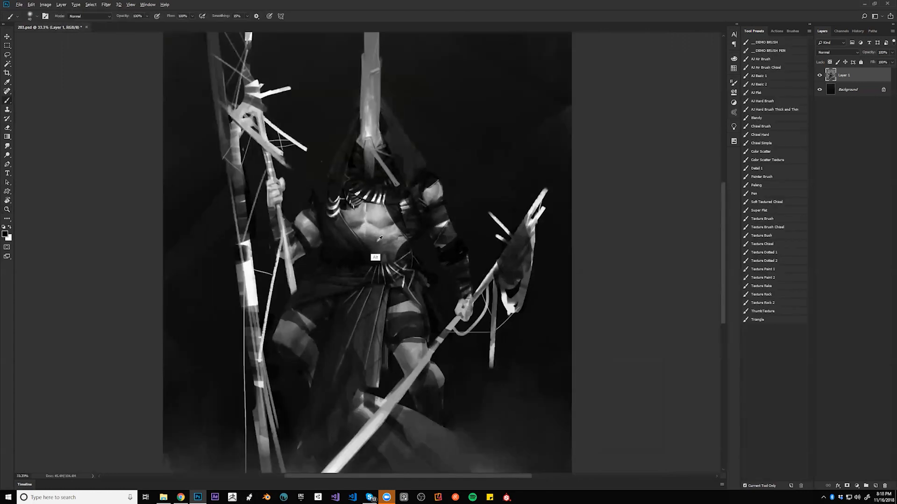
pyautogui.keyDown('ctrl'); pyautogui.keyDown('alt'); pyautogui.click(392, 267); pyautogui.keyUp('alt'); pyautogui.keyUp('ctrl')
pyautogui.hotkey('ctrl', 'shift', 'h')
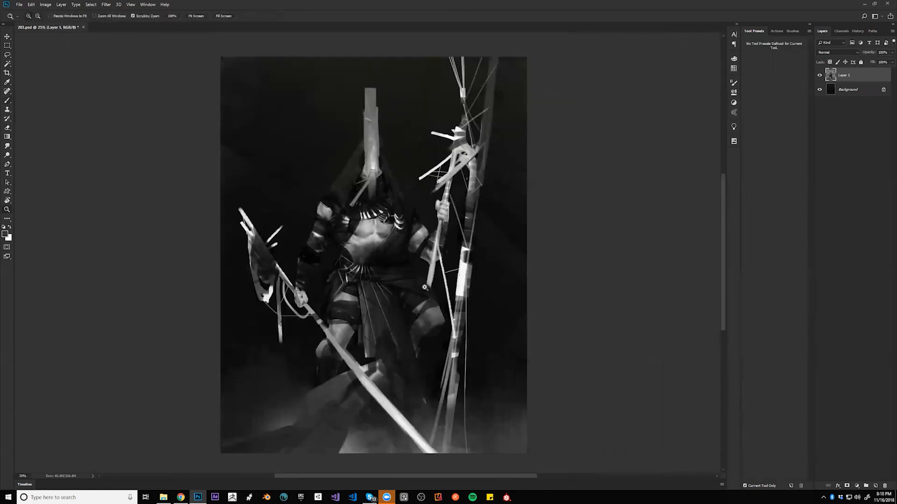
# Sample a light grey from the torso and paint it over the ribs toward the torso's left edge.
pyautogui.keyDown('ctrl'); pyautogui.click(352, 248); pyautogui.keyUp('ctrl')
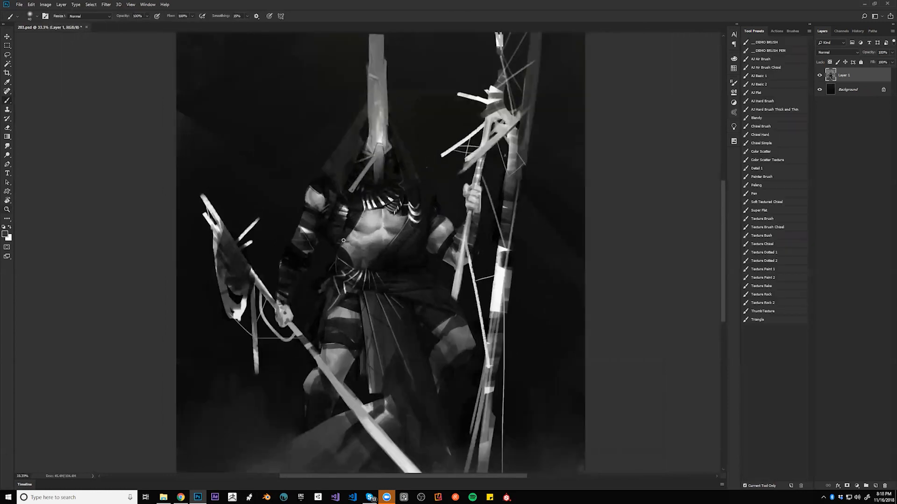
pyautogui.keyDown('ctrl'); pyautogui.click(354, 256); pyautogui.keyUp('ctrl')
pyautogui.keyDown('alt'); pyautogui.click(396, 237); pyautogui.keyUp('alt')
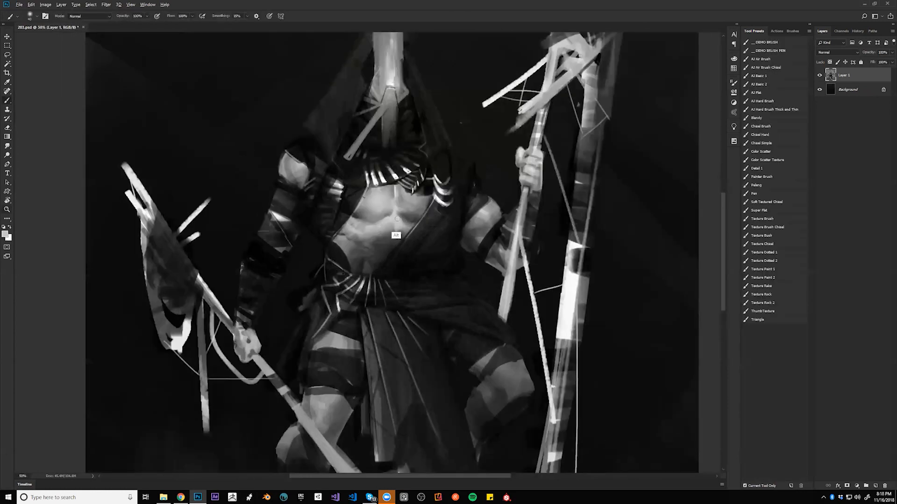
pyautogui.moveTo(353, 227); pyautogui.dragTo(334, 230)
# Sample the dark tone beside the ribs and darken the left flank and abdomen with a larger brush.
pyautogui.keyDown('alt'); pyautogui.click(333, 229); pyautogui.keyUp('alt')
pyautogui.press(']')
pyautogui.press(']')
pyautogui.press(']')
pyautogui.press(']')
pyautogui.press(']')
pyautogui.press(']')
pyautogui.moveTo(341, 230)
pyautogui.mouseDown()
pyautogui.moveTo(349, 265)
pyautogui.moveTo(346, 249)
pyautogui.moveTo(353, 259)
pyautogui.mouseUp()
pyautogui.moveTo(349, 221)
pyautogui.mouseDown()
pyautogui.moveTo(373, 253)
pyautogui.moveTo(350, 208)
pyautogui.moveTo(373, 222)
pyautogui.moveTo(354, 220)
pyautogui.mouseUp()
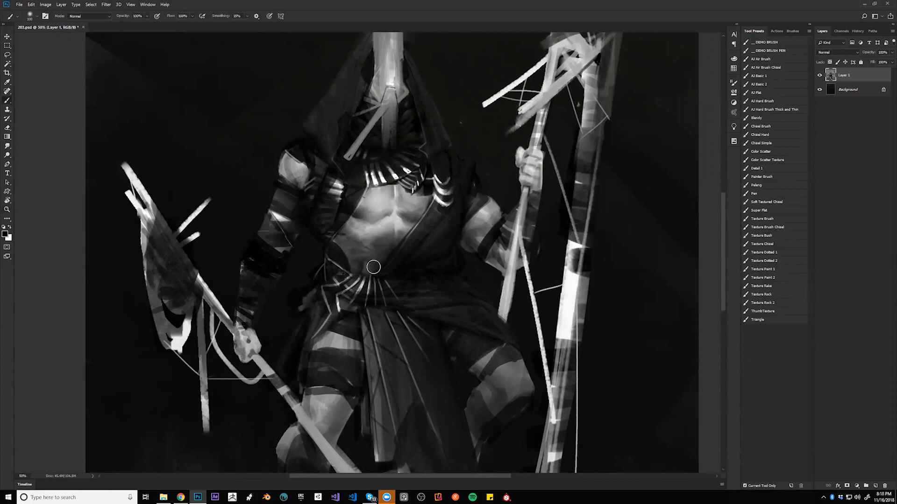
pyautogui.press('z')
pyautogui.keyDown('alt'); pyautogui.click(380, 270); pyautogui.keyUp('alt')
pyautogui.keyDown('alt'); pyautogui.click(380, 270); pyautogui.keyUp('alt')
pyautogui.keyDown('alt'); pyautogui.click(381, 270); pyautogui.keyUp('alt')
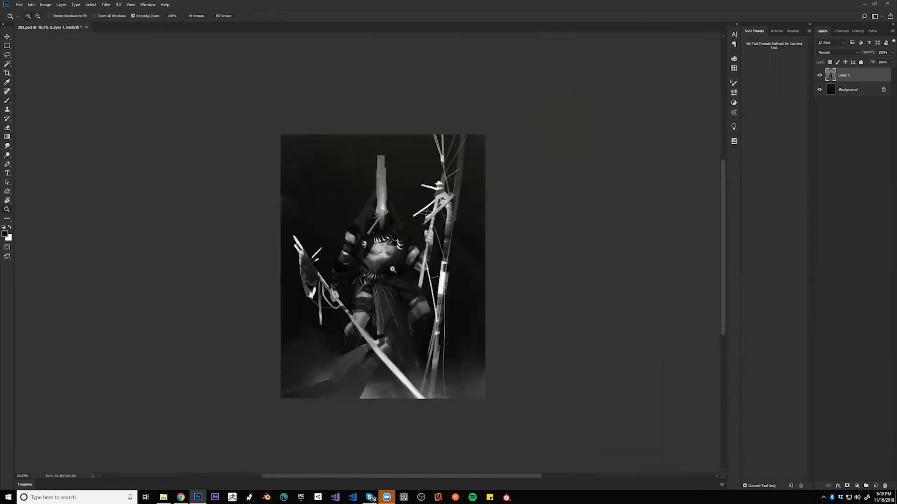
# Load the Palang brush preset for painting on the warrior.
pyautogui.hotkey('ctrl', '+')
pyautogui.hotkey('ctrl', '+')
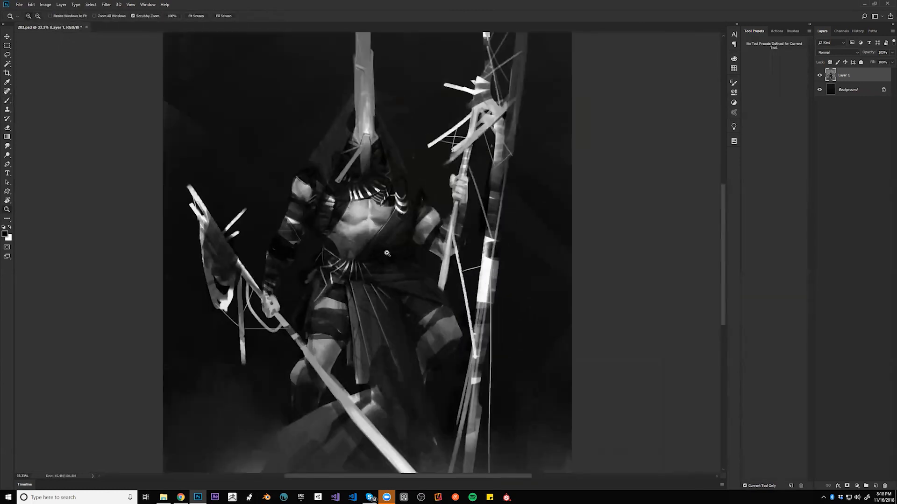
pyautogui.keyDown('alt'); pyautogui.click(385, 245); pyautogui.keyUp('alt')
pyautogui.keyDown('alt'); pyautogui.click(383, 252); pyautogui.keyUp('alt')
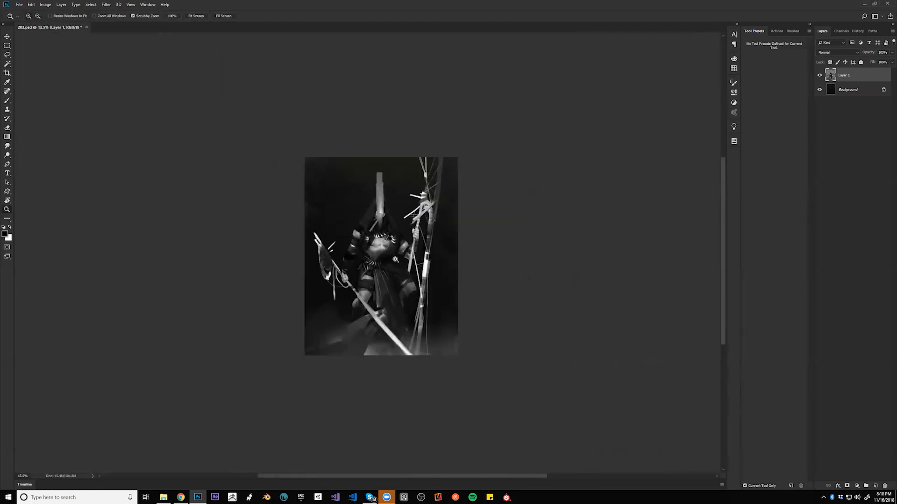
pyautogui.hotkey('ctrl', '+')
pyautogui.hotkey('ctrl', '+')
pyautogui.press('b')
pyautogui.moveTo(348, 245); pyautogui.dragTo(374, 264)
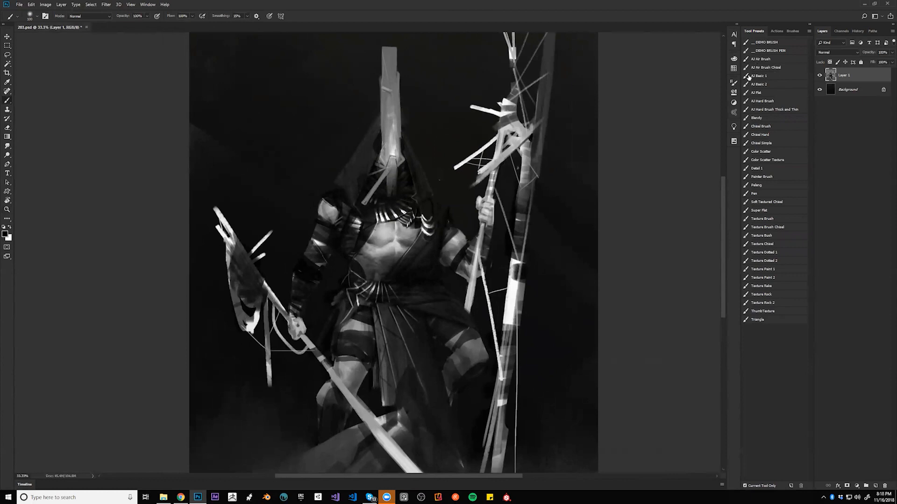
pyautogui.click(765, 184)
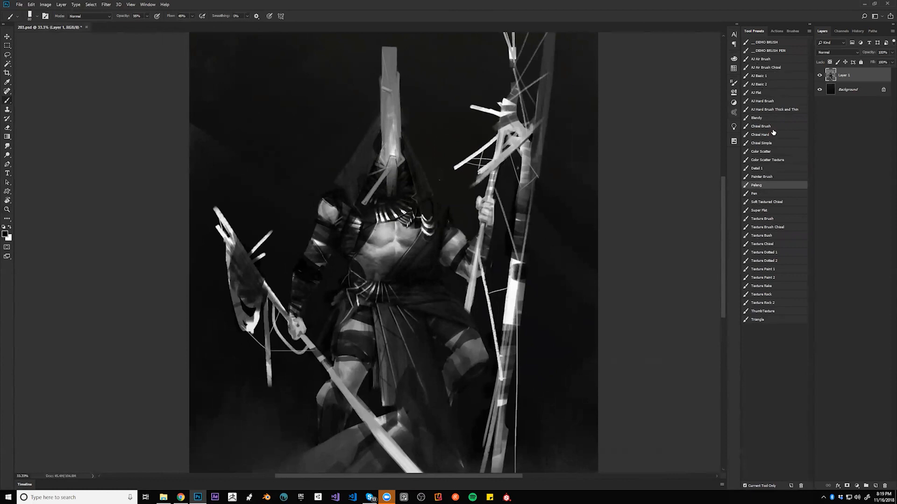
# Duplicate Layer 1 and hide the original layer.
pyautogui.hotkey('ctrl', 'j')
pyautogui.click(819, 90)
# Lock the copy's transparent pixels and paint thin white rim highlights beside the waist and on the upper arm's outer edge.
pyautogui.hotkey('ctrl', 'space')
pyautogui.keyDown('ctrl'); pyautogui.click(401, 293); pyautogui.keyUp('ctrl')
pyautogui.moveTo(402, 293); pyautogui.dragTo(494, 269)
pyautogui.press('/')
pyautogui.press('x')
pyautogui.press('[')
pyautogui.press('[')
pyautogui.press('[')
pyautogui.press('[')
pyautogui.press('[')
pyautogui.press('[')
pyautogui.press('[')
pyautogui.press('[')
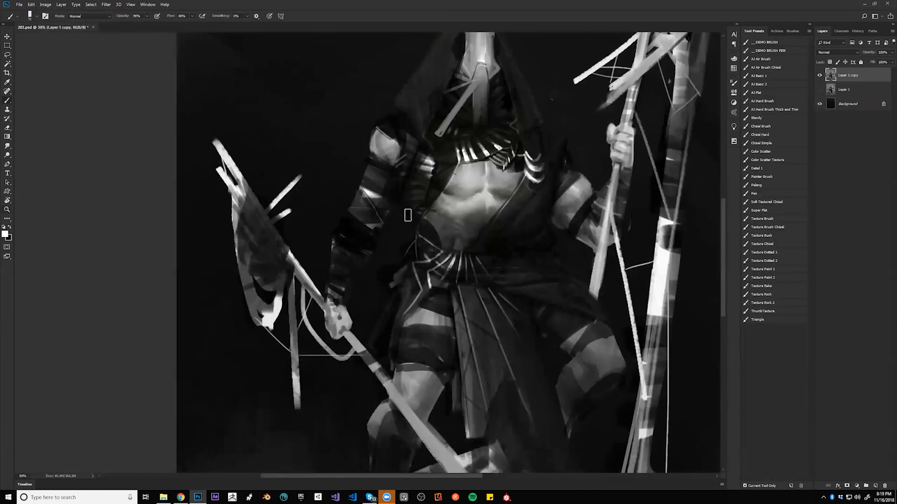
pyautogui.moveTo(408, 222)
pyautogui.mouseDown()
pyautogui.moveTo(413, 238)
pyautogui.moveTo(400, 253)
pyautogui.mouseUp()
pyautogui.moveTo(368, 160); pyautogui.dragTo(358, 191)
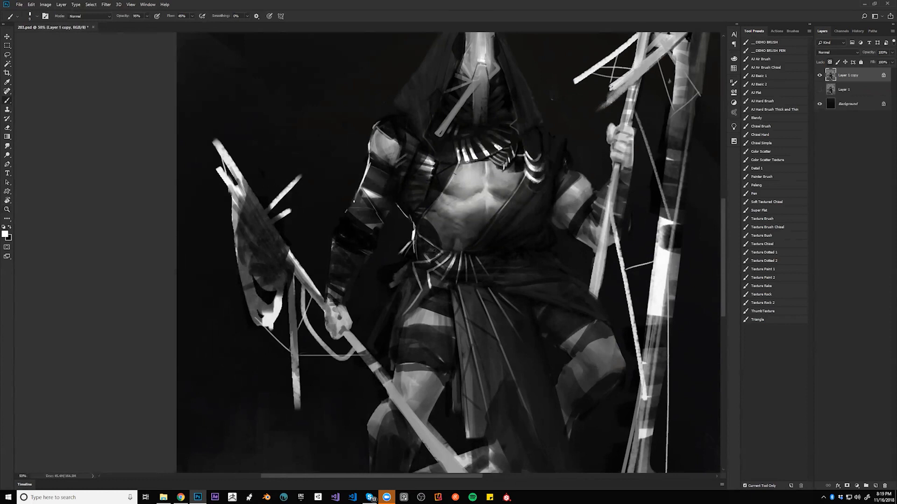
# Extend the white rim highlight down the outer edge of the arm to the wrist with a slightly larger brush.
pyautogui.press(']')
pyautogui.moveTo(358, 189); pyautogui.dragTo(332, 246)
pyautogui.moveTo(370, 158); pyautogui.dragTo(331, 274)
# Paint a white rim highlight along the hood's outer edge, widening it toward the shoulder with a larger brush.
pyautogui.moveTo(352, 221)
pyautogui.mouseDown()
pyautogui.moveTo(400, 142)
pyautogui.moveTo(378, 188)
pyautogui.mouseUp()
pyautogui.moveTo(400, 150)
pyautogui.mouseDown()
pyautogui.moveTo(371, 200)
pyautogui.moveTo(378, 192)
pyautogui.mouseUp()
pyautogui.moveTo(400, 148)
pyautogui.mouseDown()
pyautogui.moveTo(415, 120)
pyautogui.moveTo(405, 141)
pyautogui.mouseUp()
pyautogui.press(']')
pyautogui.press(']')
pyautogui.press(']')
pyautogui.press(']')
pyautogui.press(']')
pyautogui.press(']')
pyautogui.press(']')
pyautogui.press(']')
pyautogui.press(']')
pyautogui.press(']')
pyautogui.press(']')
pyautogui.press(']')
pyautogui.press(']')
pyautogui.moveTo(345, 223); pyautogui.dragTo(370, 192)
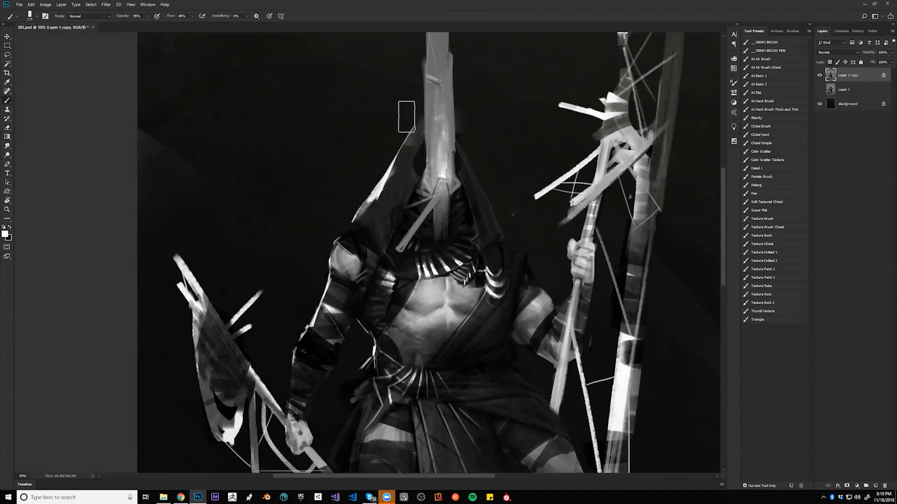
# Check the whole figure and flip the canvas horizontally.
pyautogui.press('z')
pyautogui.keyDown('alt'); pyautogui.click(409, 256); pyautogui.keyUp('alt')
pyautogui.keyDown('alt'); pyautogui.click(410, 257); pyautogui.keyUp('alt')
pyautogui.keyDown('alt'); pyautogui.click(410, 256); pyautogui.keyUp('alt')
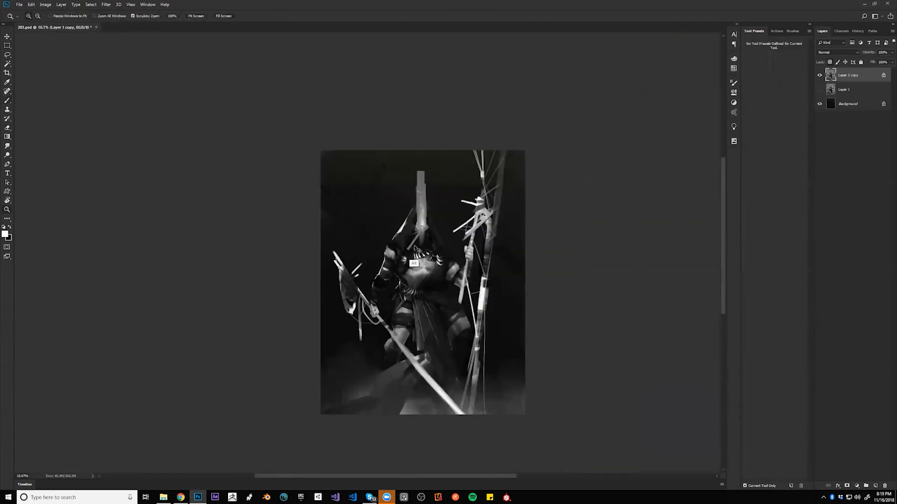
pyautogui.hotkey('ctrl', 'shift', 'h')
pyautogui.click(467, 224)
pyautogui.click(467, 224)
pyautogui.scroll(2, 455, 254)
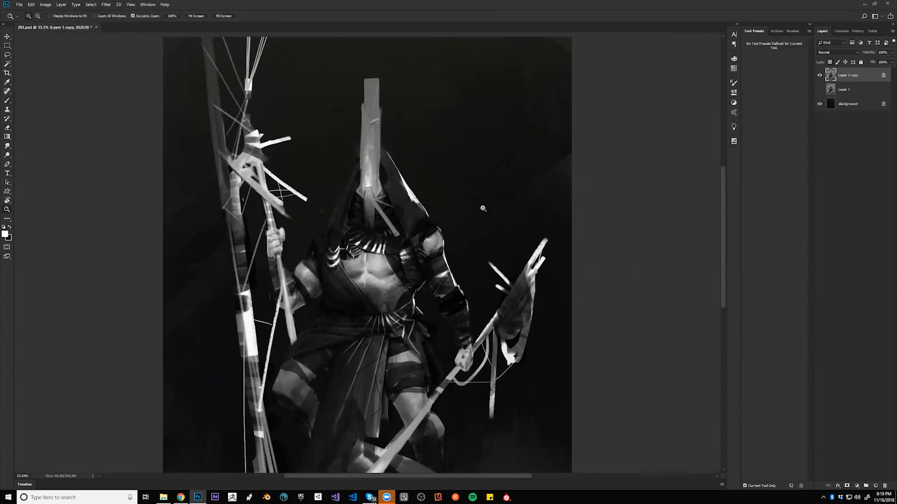
# Add white edge highlights to the tall headpiece with a smaller brush and undo the last stroke.
pyautogui.press('b')
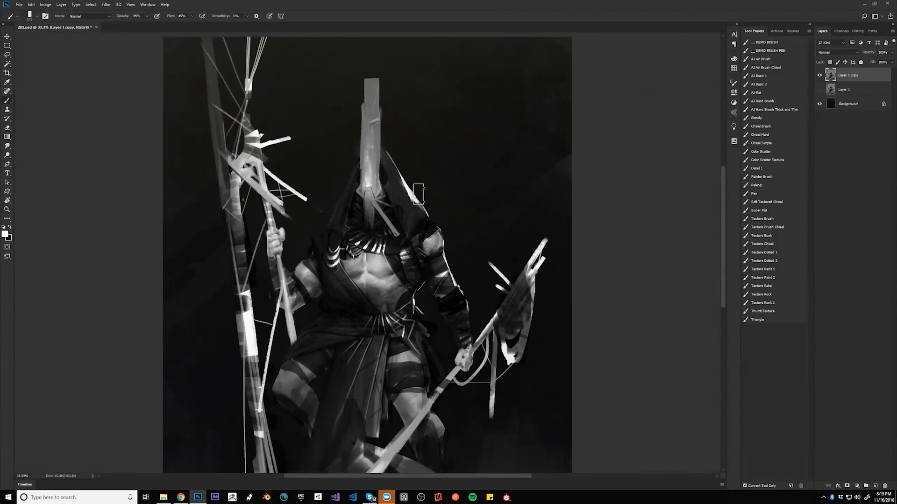
pyautogui.press('[')
pyautogui.press('[')
pyautogui.press('[')
pyautogui.press('[')
pyautogui.press('[')
pyautogui.moveTo(381, 156); pyautogui.dragTo(379, 181)
pyautogui.moveTo(380, 83); pyautogui.dragTo(380, 108)
pyautogui.hotkey('ctrl', 'z')
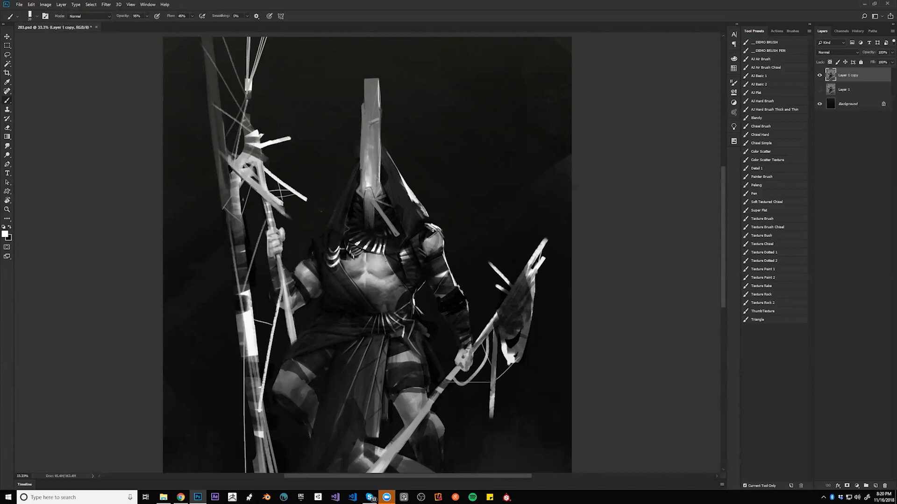
# Trim the shoulder highlight with a small eraser and paint a thin white rim along the upper arm.
pyautogui.press('e')
pyautogui.press('[')
pyautogui.press('[')
pyautogui.press('[')
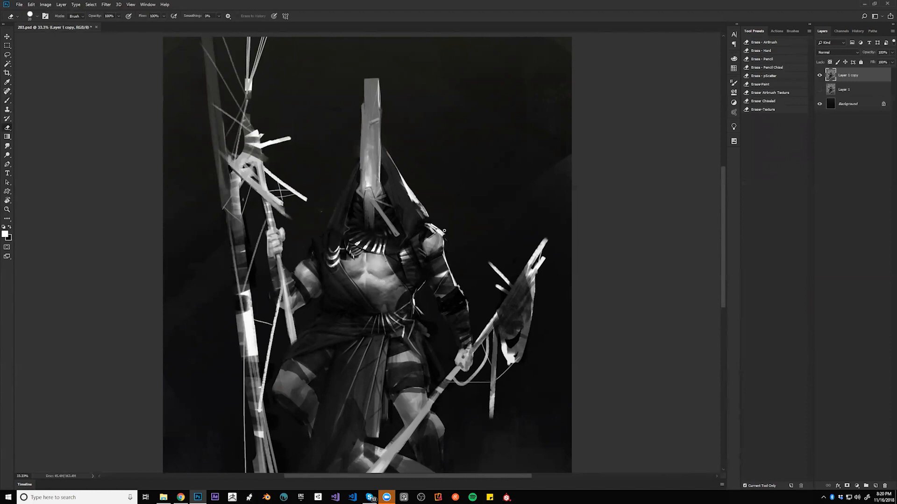
pyautogui.moveTo(455, 256); pyautogui.dragTo(432, 202)
pyautogui.press('b')
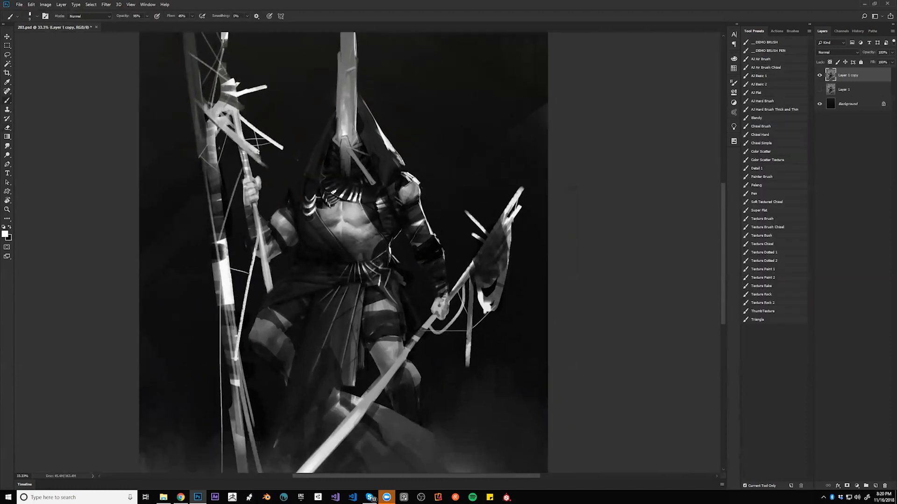
pyautogui.press('[')
pyautogui.moveTo(419, 209); pyautogui.dragTo(428, 228)
# Review the full painting and flip the canvas horizontally back to its original orientation.
pyautogui.press('z')
pyautogui.keyDown('alt'); pyautogui.click(439, 278); pyautogui.keyUp('alt')
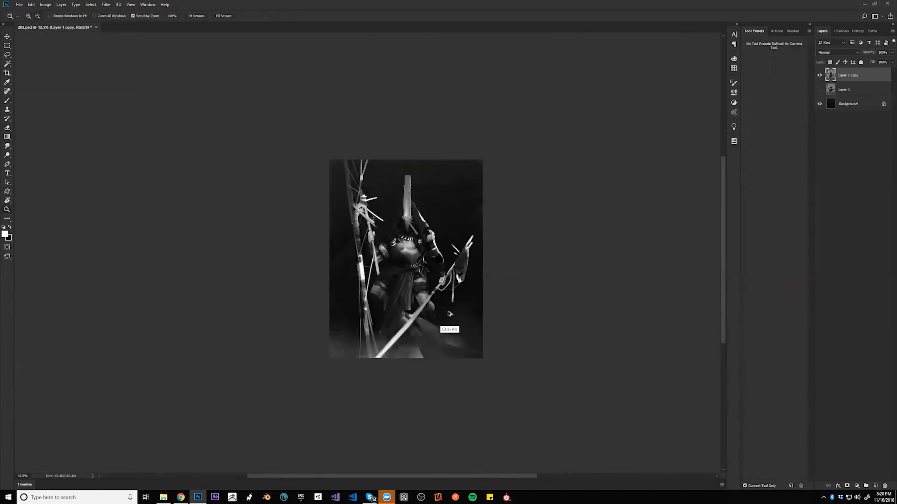
pyautogui.hotkey('ctrl', 'alt', 'f')
pyautogui.press('z')
pyautogui.click(389, 280)
pyautogui.click(385, 276)
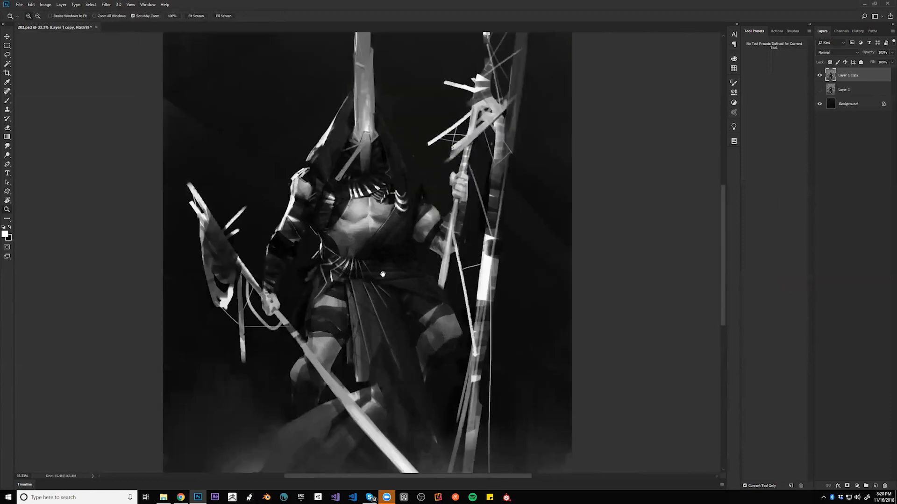
pyautogui.moveTo(390, 256); pyautogui.dragTo(465, 246)
# Darken the shoulder and upper arm inside the white rim, using black and a dark tone sampled from the arm.
pyautogui.press('e')
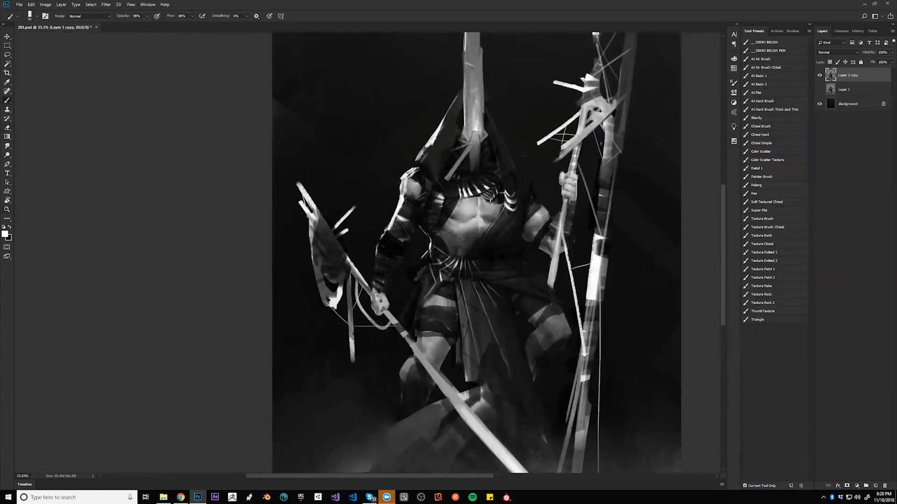
pyautogui.press('x')
pyautogui.moveTo(404, 198); pyautogui.dragTo(401, 213)
pyautogui.keyDown('alt'); pyautogui.click(405, 195); pyautogui.keyUp('alt')
pyautogui.moveTo(414, 193)
pyautogui.mouseDown()
pyautogui.moveTo(415, 204)
pyautogui.moveTo(405, 193)
pyautogui.moveTo(419, 198)
pyautogui.moveTo(408, 197)
pyautogui.moveTo(417, 188)
pyautogui.mouseUp()
pyautogui.moveTo(415, 176); pyautogui.dragTo(405, 191)
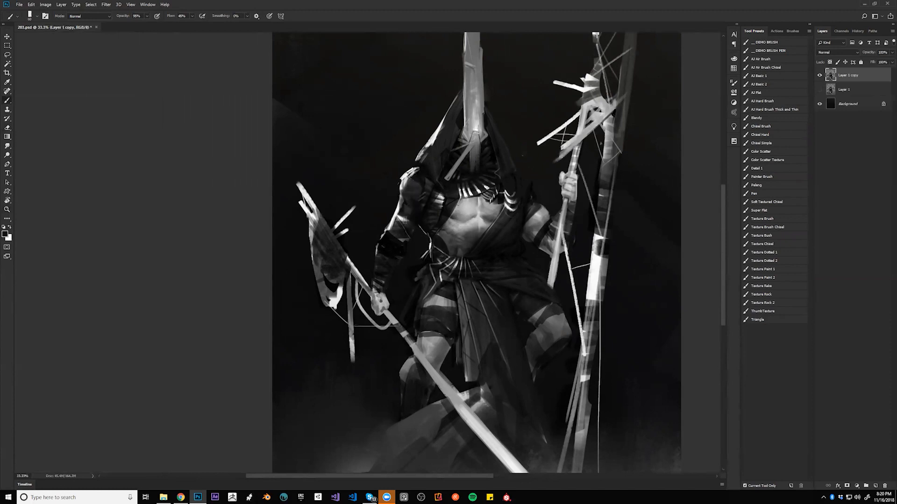
pyautogui.moveTo(401, 215)
pyautogui.mouseDown()
pyautogui.moveTo(397, 227)
pyautogui.moveTo(400, 221)
pyautogui.mouseUp()
# Paint a thin white rim highlight down the forearm's outer edge with a smaller brush.
pyautogui.press('z')
pyautogui.keyDown('alt'); pyautogui.click(411, 303); pyautogui.keyUp('alt')
pyautogui.keyDown('alt'); pyautogui.click(412, 304); pyautogui.keyUp('alt')
pyautogui.keyDown('alt'); pyautogui.click(412, 304); pyautogui.keyUp('alt')
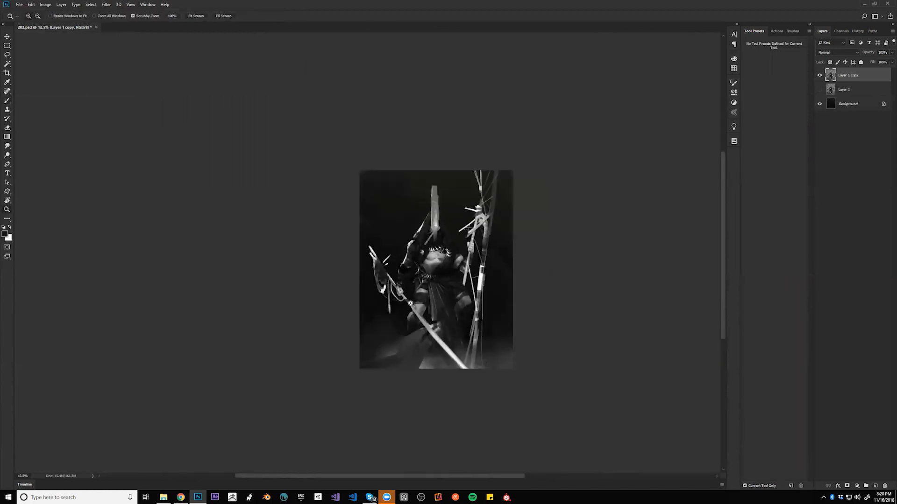
pyautogui.click(415, 279)
pyautogui.click(415, 261)
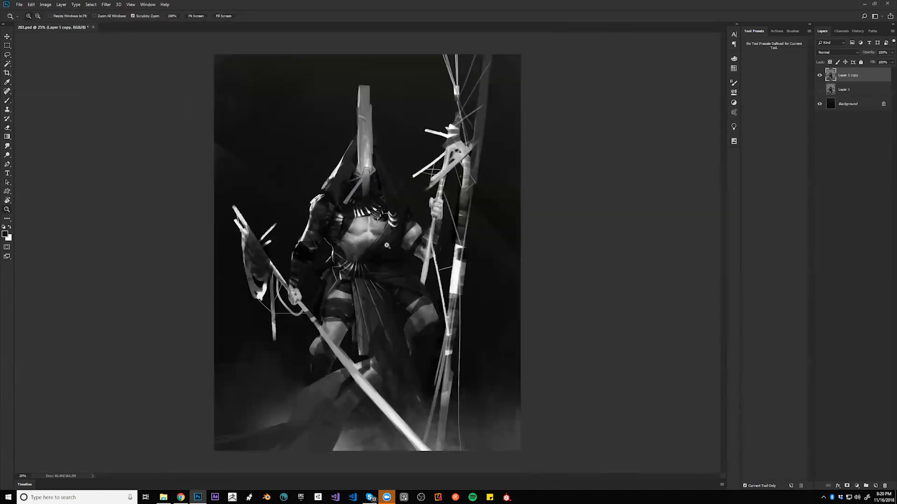
pyautogui.click(349, 243)
pyautogui.press('b')
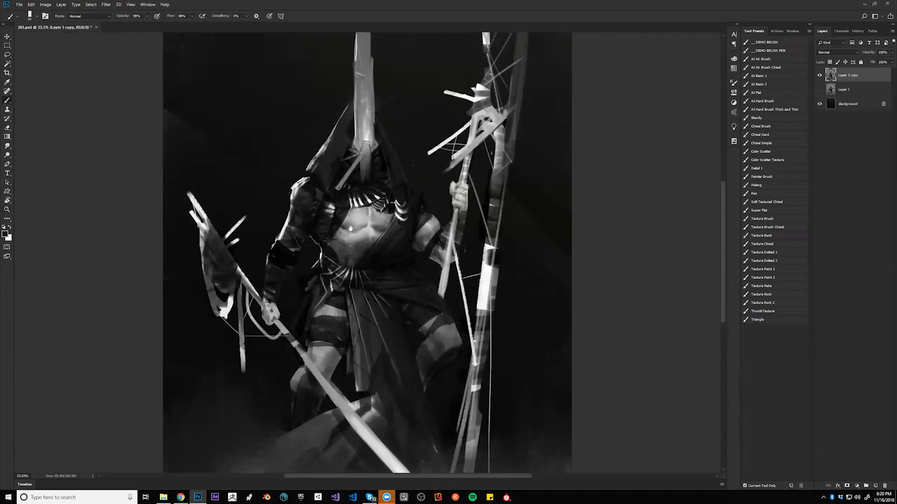
pyautogui.moveTo(295, 255); pyautogui.dragTo(376, 213)
pyautogui.press('x')
pyautogui.press('[')
pyautogui.press('[')
pyautogui.press('[')
pyautogui.press('[')
pyautogui.press('[')
pyautogui.press('[')
pyautogui.press('[')
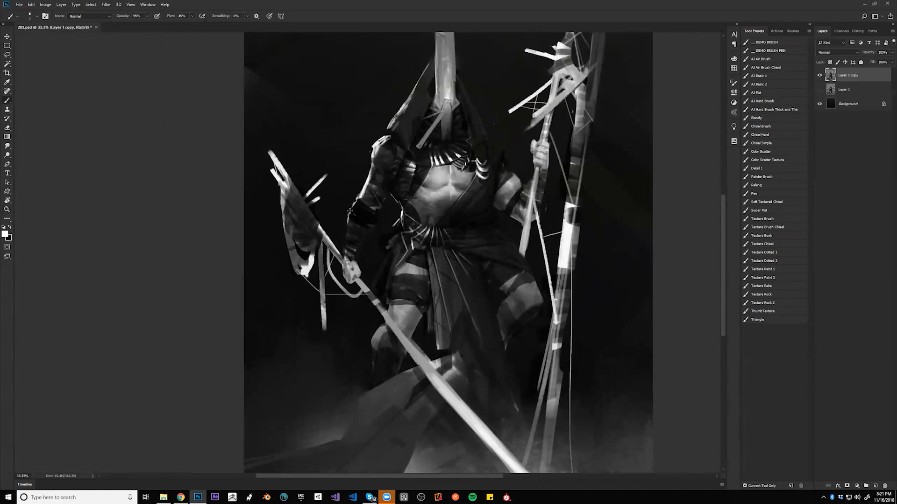
pyautogui.moveTo(347, 229); pyautogui.dragTo(346, 247)
# Broaden the white rim at the elbow and lower forearm with a larger brush.
pyautogui.press(']')
pyautogui.press(']')
pyautogui.press(']')
pyautogui.press(']')
pyautogui.press(']')
pyautogui.press(']')
pyautogui.moveTo(357, 205); pyautogui.dragTo(351, 214)
pyautogui.moveTo(346, 242)
pyautogui.mouseDown()
pyautogui.moveTo(346, 269)
pyautogui.moveTo(347, 250)
pyautogui.mouseUp()
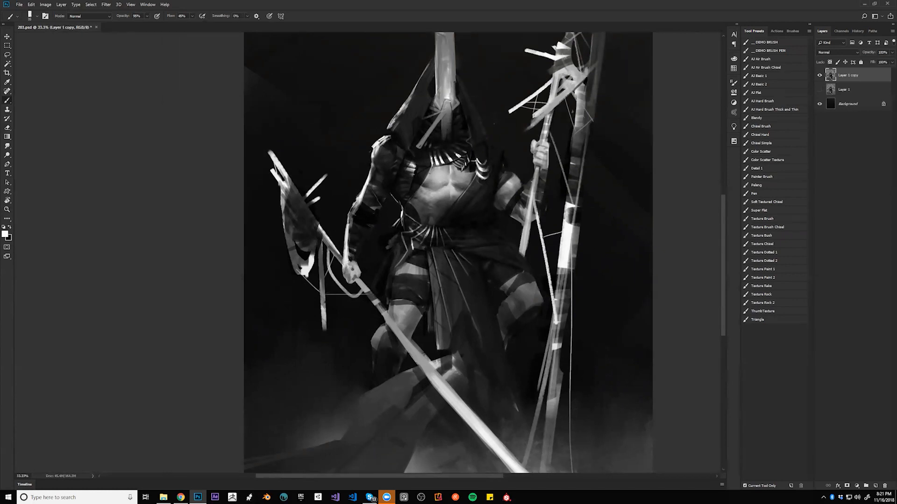
# Switch to a smaller dark brush and mirror the canvas horizontally to inspect the rim lighting.
pyautogui.press('x')
pyautogui.press('[')
pyautogui.press('[')
pyautogui.press('[')
pyautogui.press('[')
pyautogui.press('[')
pyautogui.press('[')
pyautogui.hotkey('ctrl', 'space')
pyautogui.moveTo(383, 204); pyautogui.dragTo(377, 199)
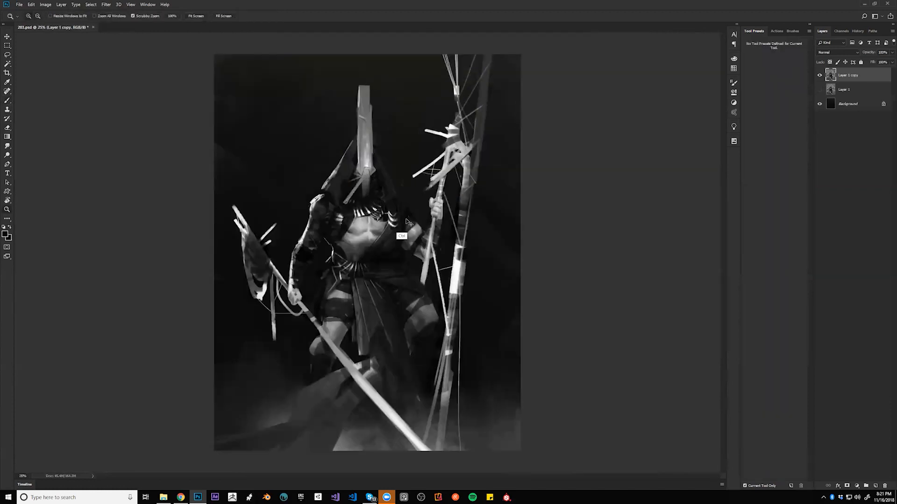
pyautogui.hotkey('ctrl', 'f')
pyautogui.press('b')
pyautogui.hotkey('ctrl', '+')
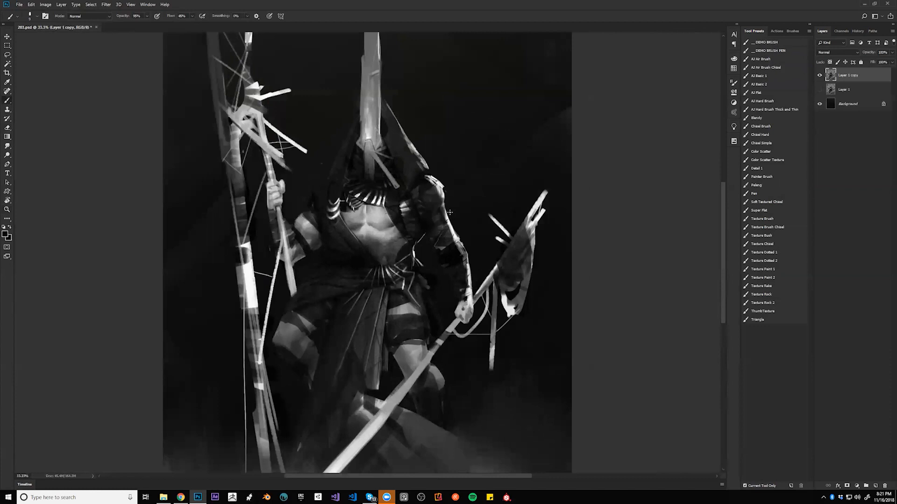
# Sample tones from the upper arm, paint them inside its rim highlight, and reset the colours to default.
pyautogui.press(']')
pyautogui.press(']')
pyautogui.keyDown('alt'); pyautogui.click(444, 192); pyautogui.keyUp('alt')
pyautogui.moveTo(443, 194); pyautogui.dragTo(440, 210)
pyautogui.keyDown('alt'); pyautogui.click(442, 212); pyautogui.keyUp('alt')
pyautogui.press('d')
# Check the mirrored figure as a whole and flip the canvas horizontally back.
pyautogui.press('z')
pyautogui.click(448, 259)
pyautogui.keyDown('alt'); pyautogui.click(452, 282); pyautogui.keyUp('alt')
pyautogui.keyDown('alt'); pyautogui.click(454, 276); pyautogui.keyUp('alt')
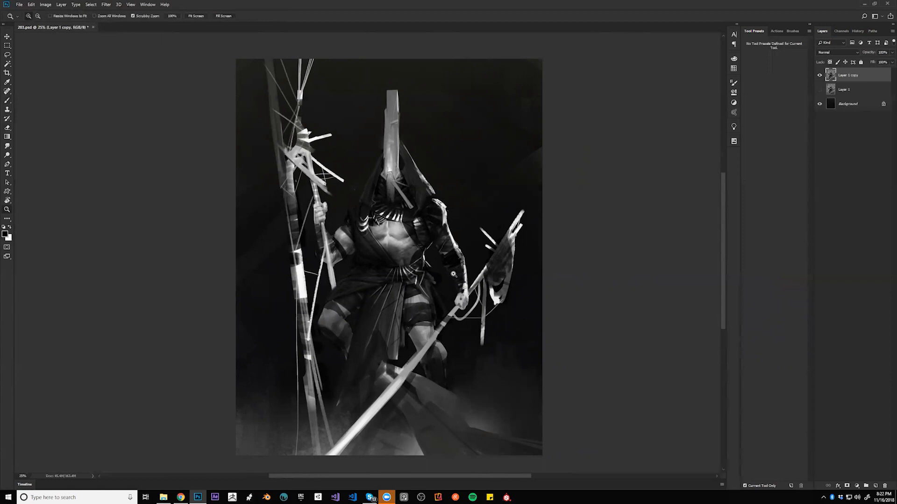
pyautogui.hotkey('ctrl', 'shift', 'h')
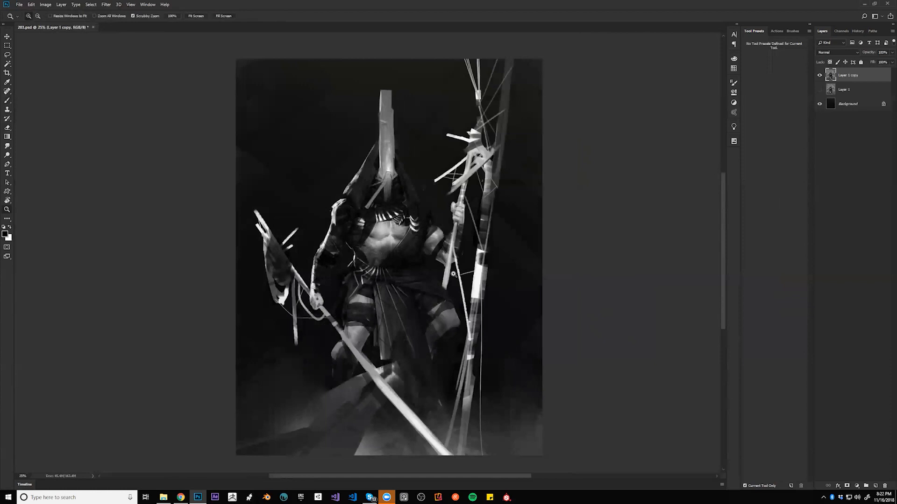
pyautogui.click(366, 235)
# Sample the upper arm's tones and paint over part of its bright outer rim, adjusting the brush size.
pyautogui.press('b')
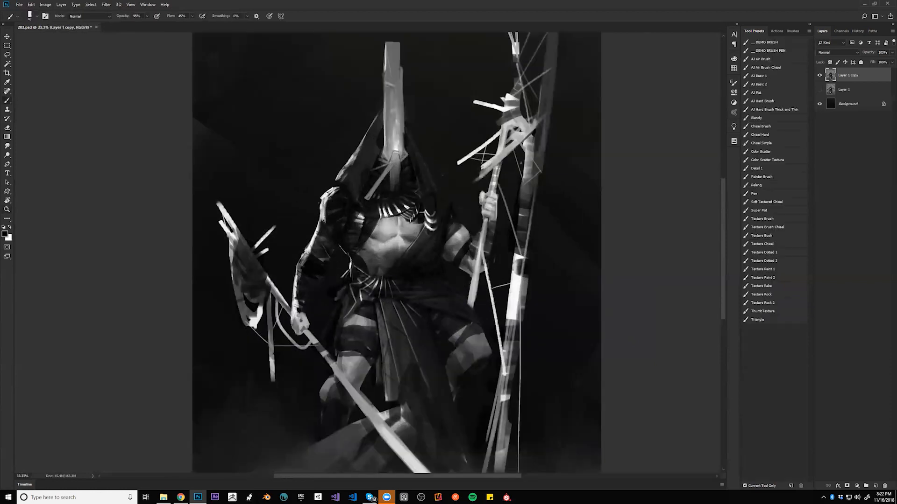
pyautogui.keyDown('alt'); pyautogui.click(322, 224); pyautogui.keyUp('alt')
pyautogui.moveTo(324, 222); pyautogui.dragTo(327, 204)
pyautogui.press(']')
pyautogui.press(']')
pyautogui.press(']')
pyautogui.press(']')
pyautogui.press(']')
pyautogui.press(']')
pyautogui.press(']')
pyautogui.press(']')
pyautogui.press(']')
pyautogui.press('[')
pyautogui.press('[')
pyautogui.press('[')
pyautogui.press('[')
pyautogui.press('[')
pyautogui.press('[')
pyautogui.press('[')
pyautogui.press('[')
pyautogui.keyDown('alt'); pyautogui.click(322, 220); pyautogui.keyUp('alt')
pyautogui.press(']')
pyautogui.press(']')
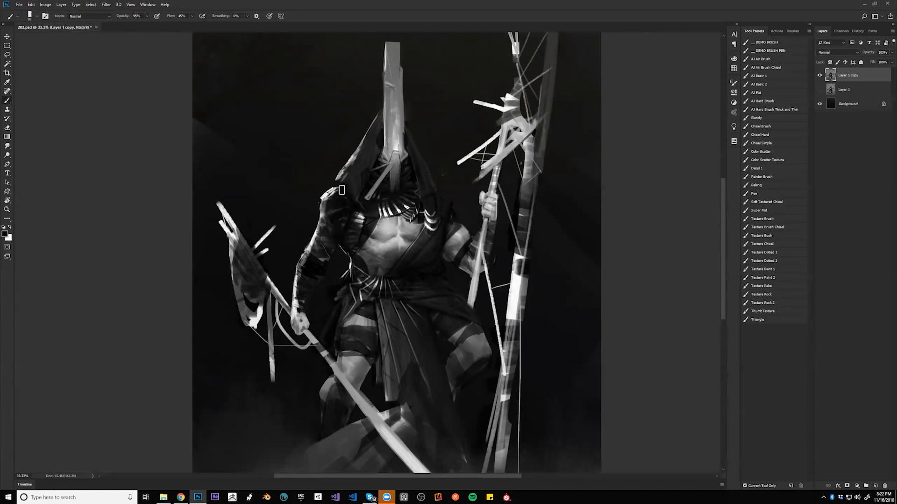
# Paint light feathered strokes fanning outward from the shoulder with a small brush, sampling tones from the hood and torso.
pyautogui.press('alt')
pyautogui.keyDown('alt'); pyautogui.click(352, 160); pyautogui.keyUp('alt')
pyautogui.press('[')
pyautogui.press('[')
pyautogui.press('[')
pyautogui.press('[')
pyautogui.press('[')
pyautogui.press('[')
pyautogui.press('[')
pyautogui.moveTo(340, 192)
pyautogui.mouseDown()
pyautogui.moveTo(327, 200)
pyautogui.moveTo(333, 204)
pyautogui.mouseUp()
pyautogui.press(']')
pyautogui.keyDown('alt'); pyautogui.click(349, 270); pyautogui.keyUp('alt')
pyautogui.press('[')
pyautogui.moveTo(321, 198); pyautogui.dragTo(315, 200)
pyautogui.keyDown('alt'); pyautogui.click(343, 212); pyautogui.keyUp('alt')
pyautogui.keyDown('alt'); pyautogui.click(347, 251); pyautogui.keyUp('alt')
pyautogui.keyDown('alt'); pyautogui.click(349, 209); pyautogui.keyUp('alt')
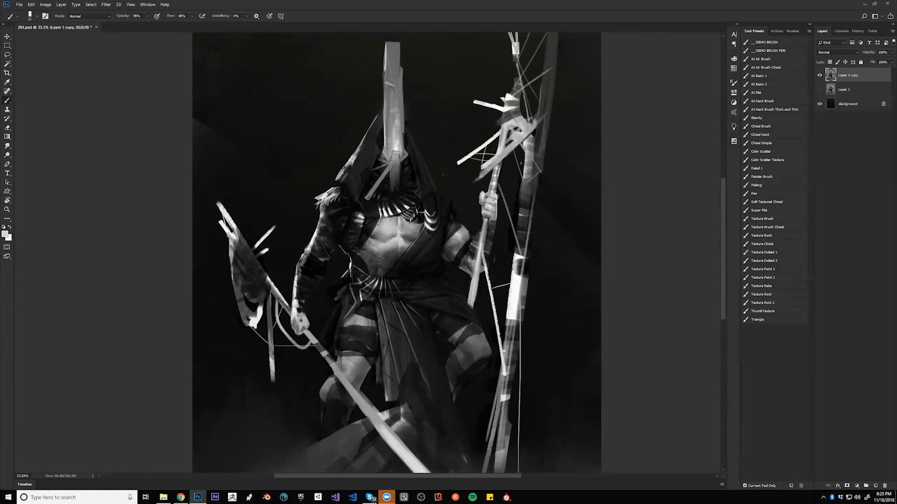
# Swap to the dark colour and shade the shoulder and upper arm beneath the feathered strokes with a much larger brush.
pyautogui.press('x')
pyautogui.press(']')
pyautogui.press(']')
pyautogui.press(']')
pyautogui.press(']')
pyautogui.press(']')
pyautogui.press(']')
pyautogui.press(']')
pyautogui.press(']')
pyautogui.press(']')
pyautogui.press(']')
pyautogui.press(']')
pyautogui.press(']')
pyautogui.press(']')
pyautogui.moveTo(344, 192)
pyautogui.mouseDown()
pyautogui.moveTo(318, 214)
pyautogui.moveTo(323, 225)
pyautogui.mouseUp()
# Mirror the canvas horizontally and check the shoulder against the whole figure.
pyautogui.press('z')
pyautogui.keyDown('alt'); pyautogui.click(446, 271); pyautogui.keyUp('alt')
pyautogui.keyDown('alt'); pyautogui.click(446, 271); pyautogui.keyUp('alt')
pyautogui.press('F2')
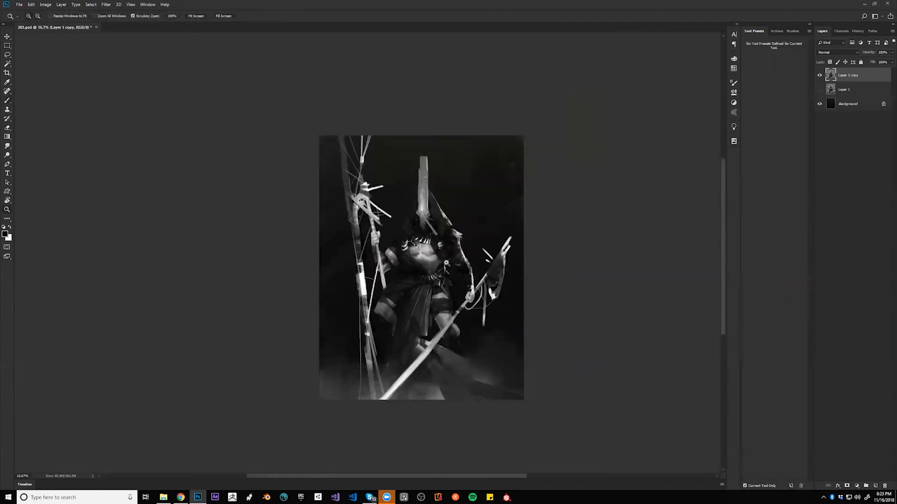
pyautogui.click(447, 265)
pyautogui.click(447, 265)
# Paint small grey strokes on the waist and hip cloth beside the belt with a reduced brush.
pyautogui.press('b')
pyautogui.press('[')
pyautogui.press('[')
pyautogui.press('[')
pyautogui.press('[')
pyautogui.press('[')
pyautogui.press('[')
pyautogui.press('[')
pyautogui.press('[')
pyautogui.press('[')
pyautogui.press('[')
pyautogui.press('[')
pyautogui.press('[')
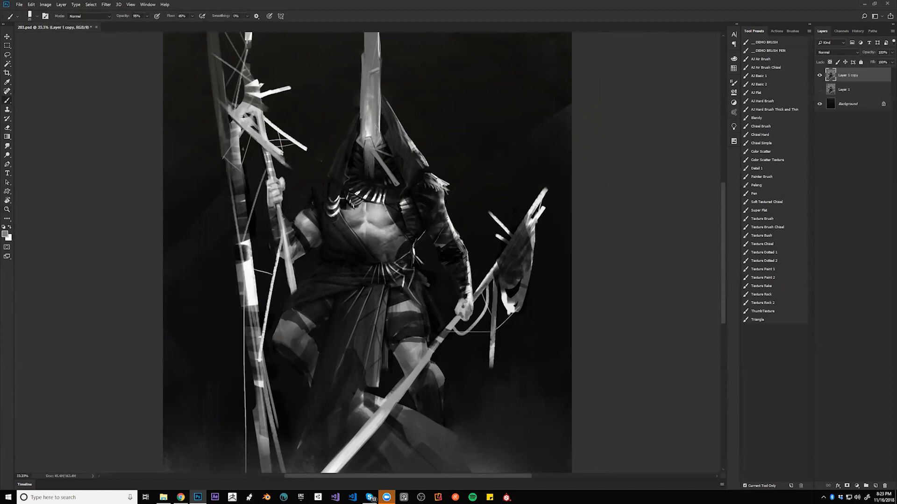
pyautogui.press('[')
pyautogui.moveTo(417, 267); pyautogui.dragTo(424, 271)
pyautogui.moveTo(414, 294)
pyautogui.mouseDown()
pyautogui.moveTo(429, 324)
pyautogui.moveTo(423, 301)
pyautogui.moveTo(428, 317)
pyautogui.moveTo(433, 298)
pyautogui.mouseUp()
# Review the full mirrored composition and flip the canvas horizontally back.
pyautogui.press('z')
pyautogui.keyDown('alt'); pyautogui.click(443, 349); pyautogui.keyUp('alt')
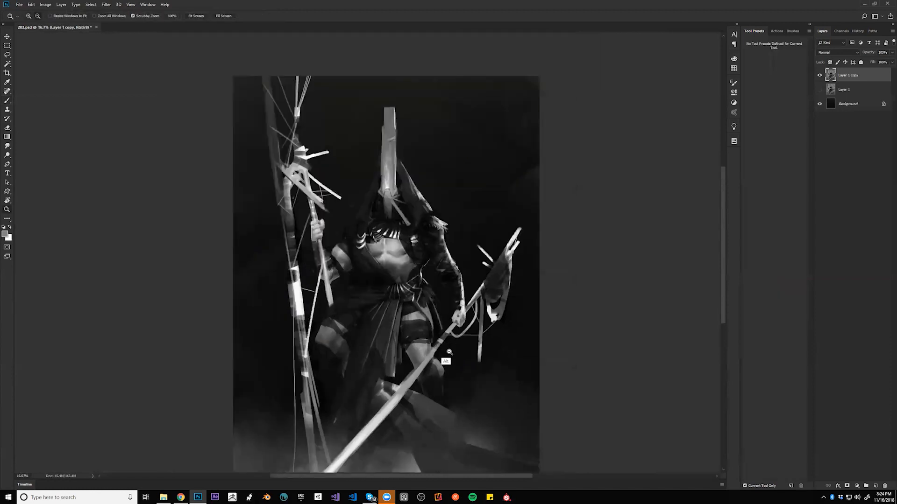
pyautogui.keyDown('alt'); pyautogui.click(443, 346); pyautogui.keyUp('alt')
pyautogui.hotkey('ctrl', 'shift', 'h')
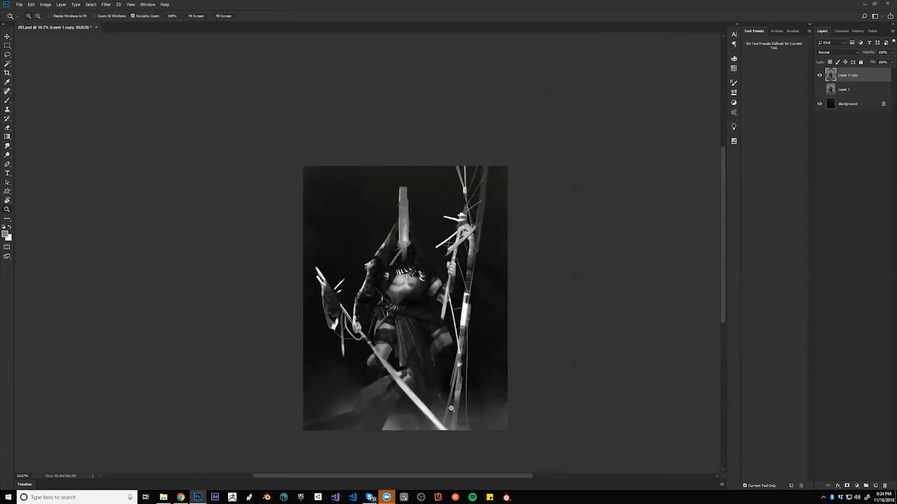
pyautogui.press('b')
pyautogui.press('z')
pyautogui.click(481, 389)
pyautogui.click(371, 329)
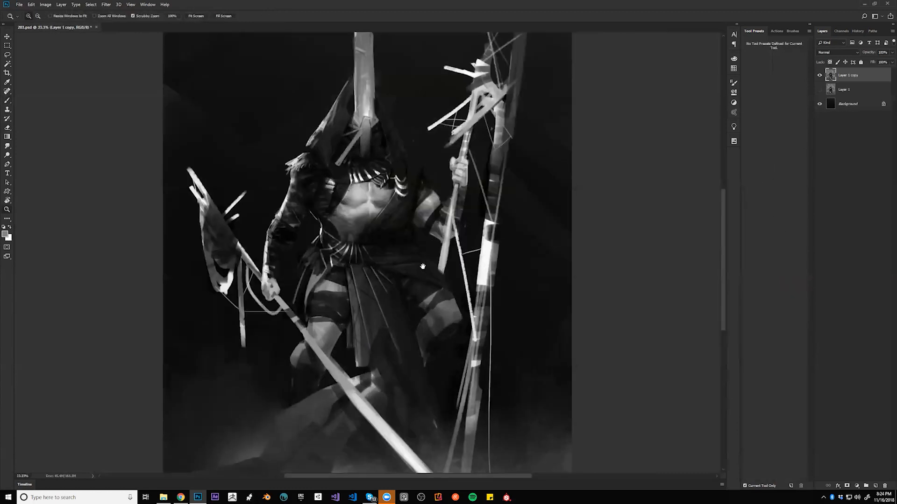
# Sample dark tones from the arm and paint them over the forearm's bright rim down to the wrist.
pyautogui.moveTo(410, 266); pyautogui.dragTo(580, 265)
pyautogui.press('b')
pyautogui.keyDown('alt'); pyautogui.click(449, 231); pyautogui.keyUp('alt')
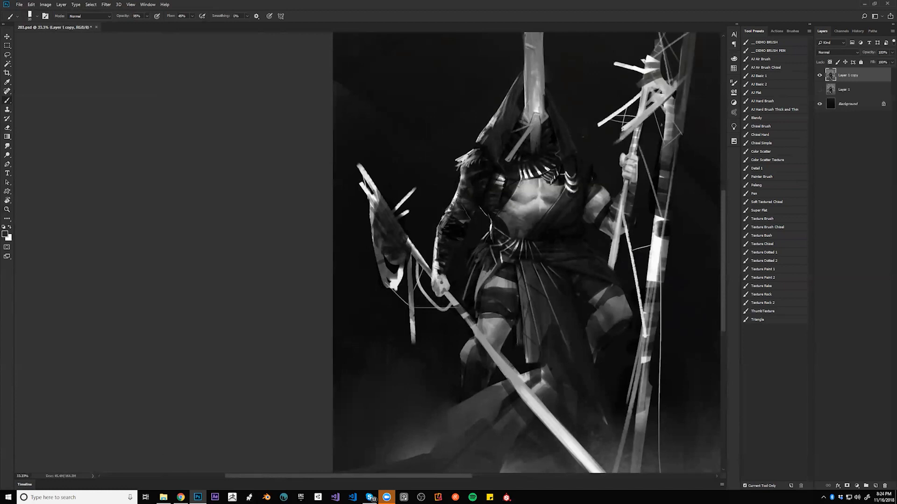
pyautogui.moveTo(440, 228); pyautogui.dragTo(436, 279)
pyautogui.press(']')
pyautogui.press(']')
pyautogui.press(']')
pyautogui.press(']')
pyautogui.press(']')
pyautogui.press(']')
pyautogui.moveTo(437, 273); pyautogui.dragTo(438, 287)
pyautogui.keyDown('alt'); pyautogui.click(444, 277); pyautogui.keyUp('alt')
pyautogui.press('[')
pyautogui.press('[')
# Paint fine dark strokes along the edge of the bare chest beside the vest.
pyautogui.hscroll(2, 514, 200)
pyautogui.press('[')
pyautogui.press('[')
pyautogui.press('[')
pyautogui.press('[')
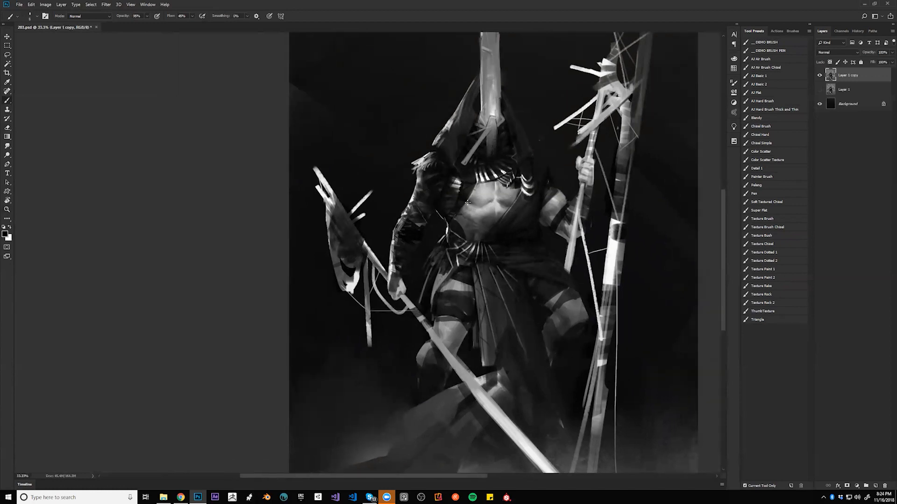
pyautogui.press(']')
pyautogui.moveTo(469, 201); pyautogui.dragTo(460, 213)
pyautogui.moveTo(469, 201); pyautogui.dragTo(462, 209)
pyautogui.press(']')
pyautogui.press(']')
pyautogui.press(']')
# Inspect the mirrored figure with the interface panels hidden and flip the canvas horizontally back.
pyautogui.hotkey('ctrl', '-')
pyautogui.hotkey('ctrl', '-')
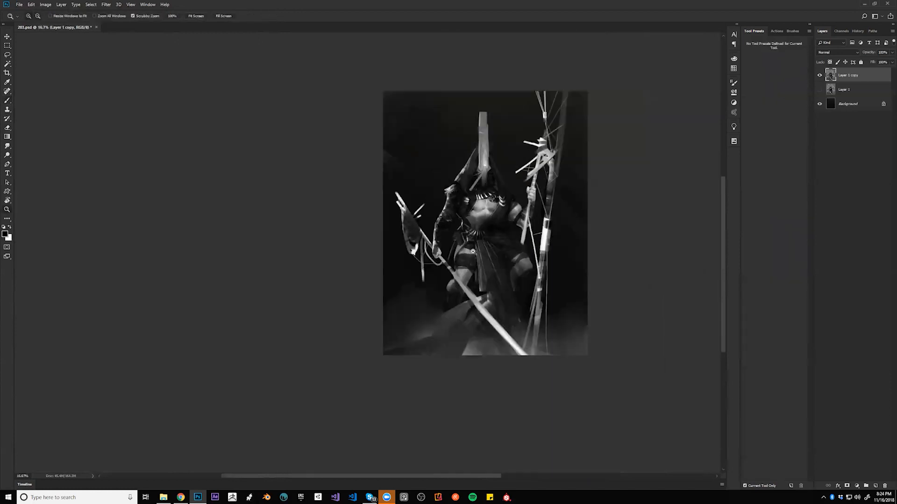
pyautogui.press('Tab')
pyautogui.hotkey('ctrl', 'h')
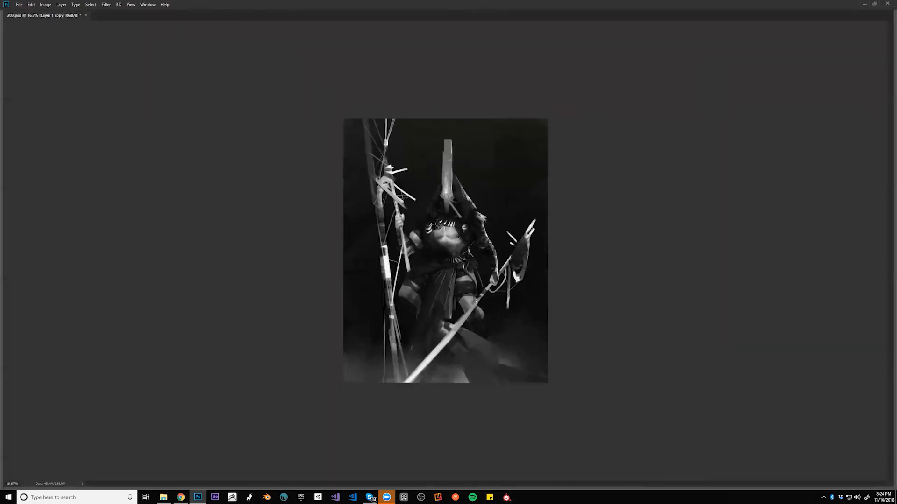
pyautogui.hotkey('ctrl', '+')
pyautogui.hotkey('ctrl', '+')
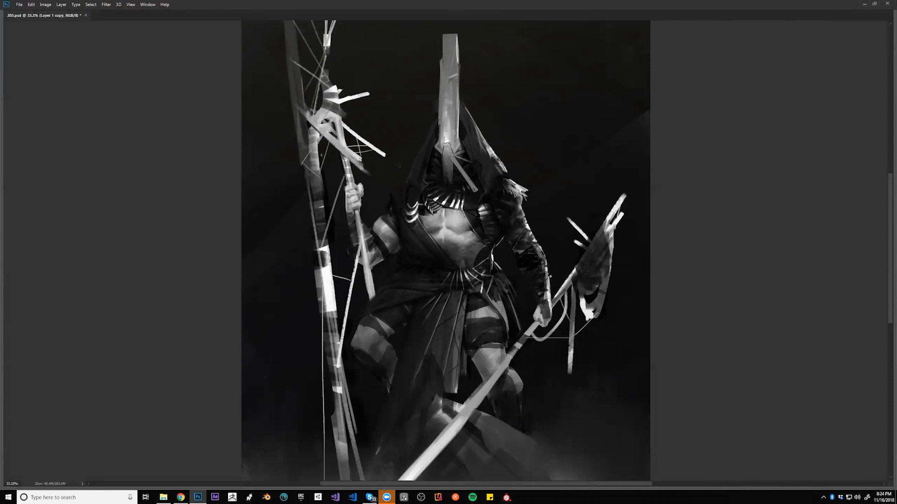
pyautogui.keyDown('alt'); pyautogui.click(523, 258); pyautogui.keyUp('alt')
pyautogui.hotkey('ctrl', 'shift', 'h')
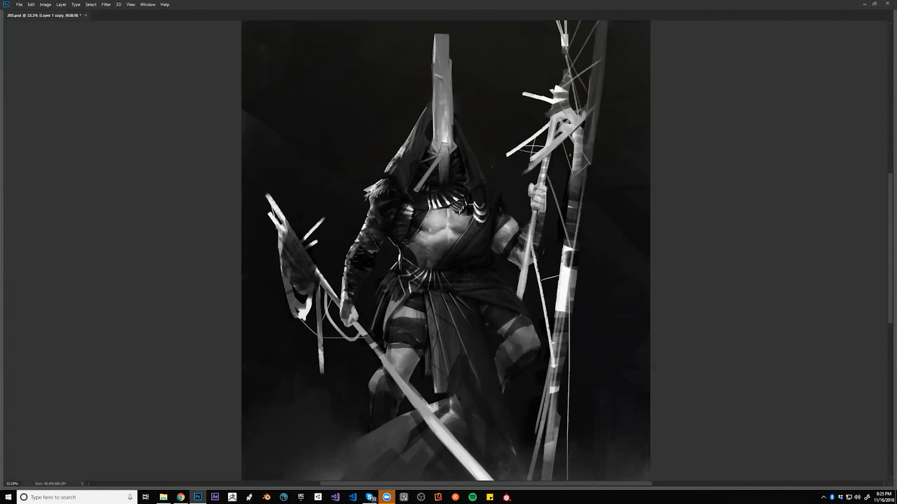
# Sample a tone from the abdomen and touch up the lower chest, leaving nothing selected.
pyautogui.keyDown('alt'); pyautogui.click(424, 239); pyautogui.keyUp('alt')
pyautogui.moveTo(421, 231); pyautogui.dragTo(432, 234)
pyautogui.moveTo(323, 163); pyautogui.dragTo(411, 311)
pyautogui.hotkey('ctrl', 'd')
# Stamp all visible layers into a new merged layer on top of the stack.
pyautogui.scroll(-1, 423, 308)
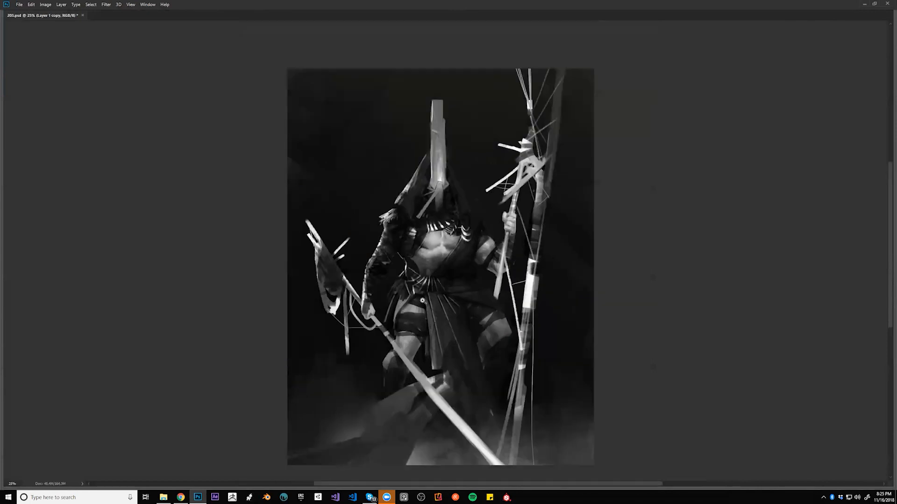
pyautogui.press('Tab')
pyautogui.hotkey('ctrl', 'alt', 'shift', 'e')
pyautogui.press('Tab')
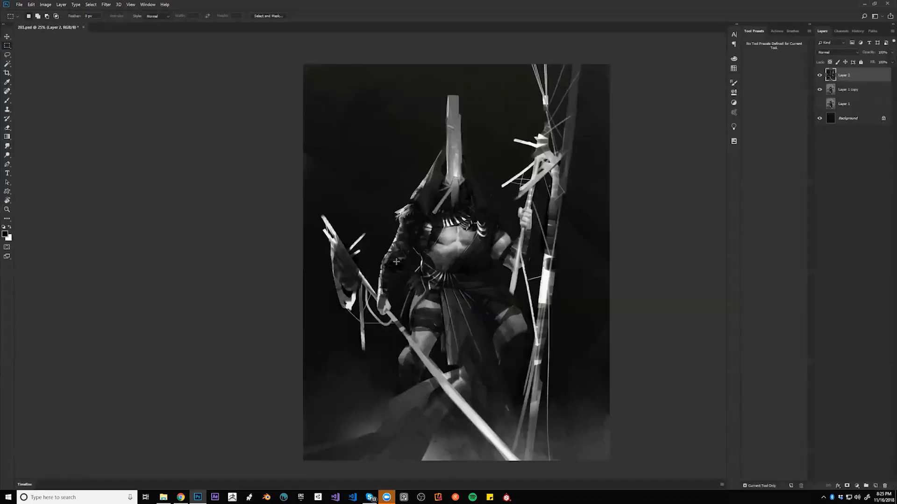
# Select the area around the rim-lit arm and torso and push the upper arm's edge outward in Liquify.
pyautogui.moveTo(357, 166); pyautogui.dragTo(448, 303)
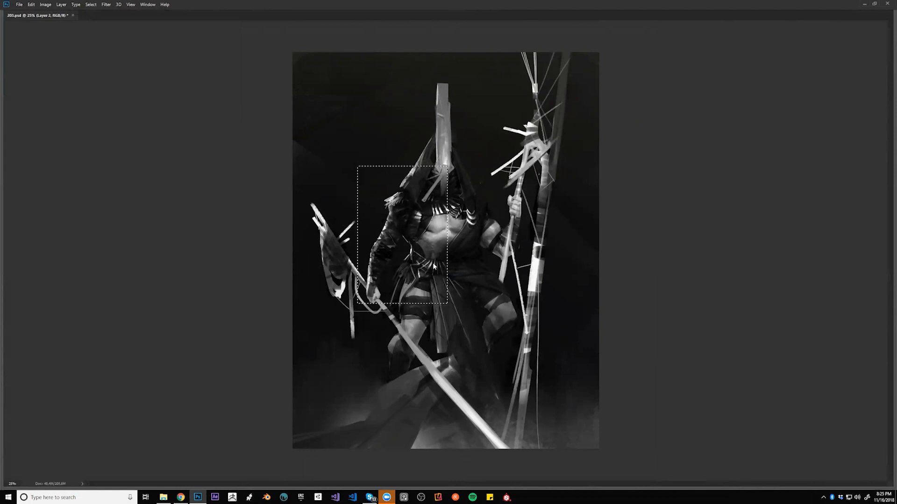
pyautogui.hotkey('ctrl', 'shift', 'x')
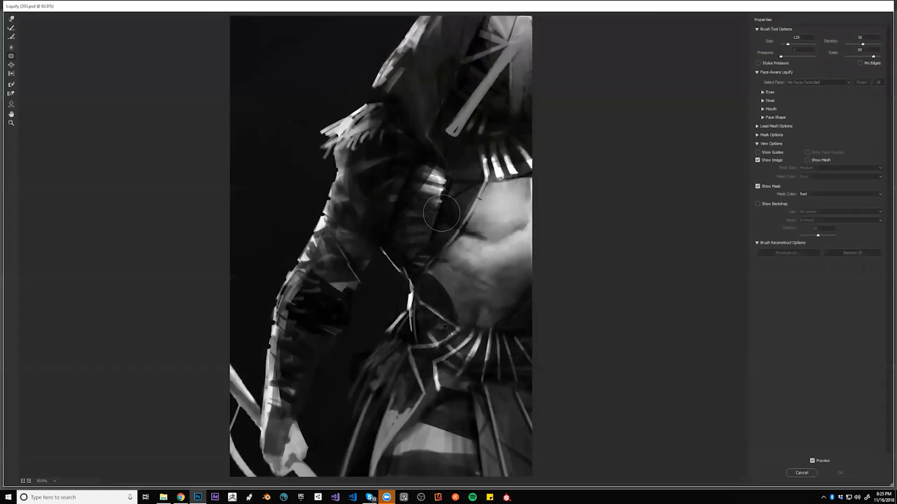
pyautogui.press(']')
pyautogui.press(']')
pyautogui.press(']')
pyautogui.moveTo(322, 205); pyautogui.dragTo(309, 199)
pyautogui.press('r')
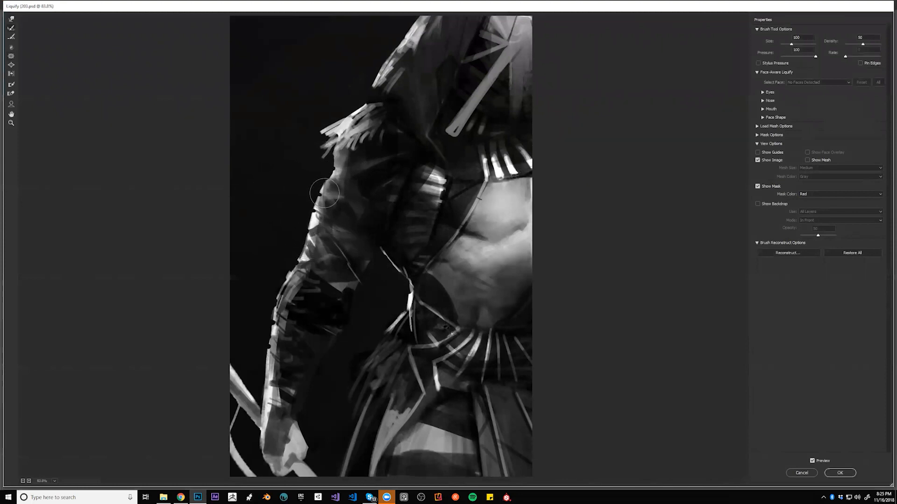
pyautogui.press(']')
pyautogui.press(']')
pyautogui.press(']')
pyautogui.press(']')
pyautogui.moveTo(321, 201); pyautogui.dragTo(320, 199)
pyautogui.hotkey('ctrl', 'z')
# Refine the upper arm's contour with Liquify's Forward Warp tool, apply the filter and deselect.
pyautogui.press('w')
pyautogui.press('[')
pyautogui.press('[')
pyautogui.press('[')
pyautogui.moveTo(315, 215); pyautogui.dragTo(313, 213)
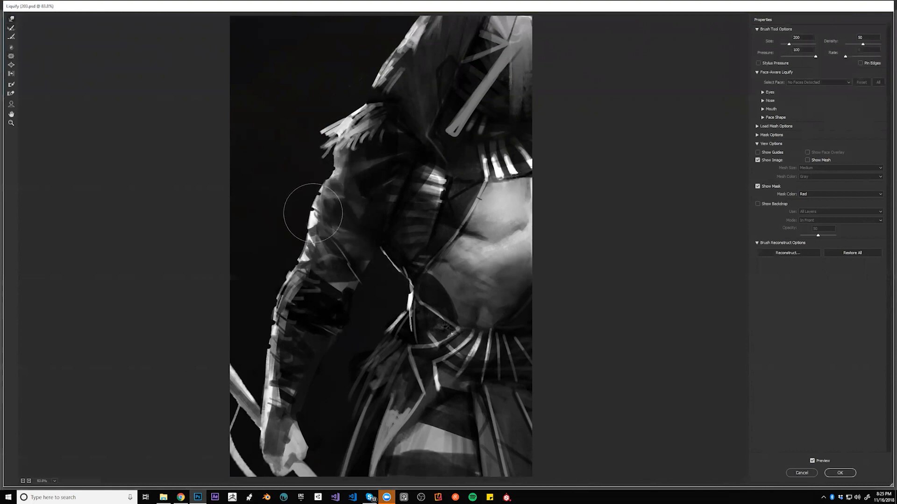
pyautogui.press(']')
pyautogui.press(']')
pyautogui.press(']')
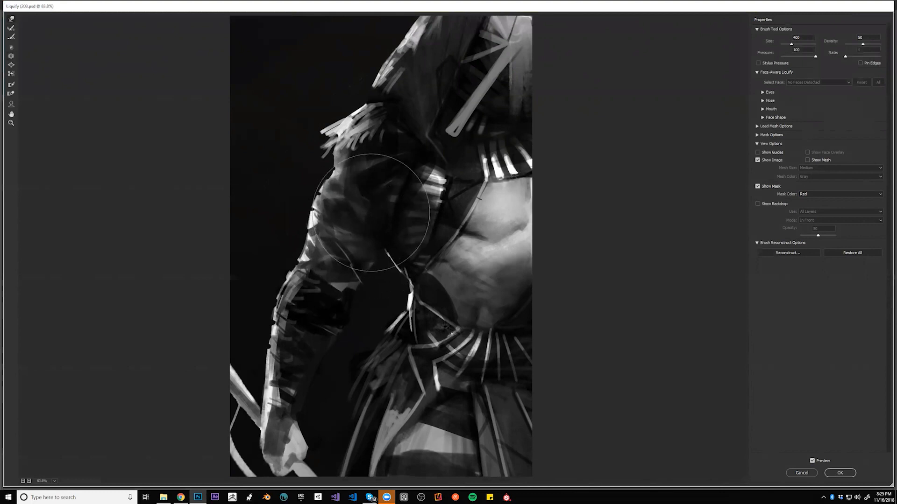
pyautogui.press('[')
pyautogui.press('[')
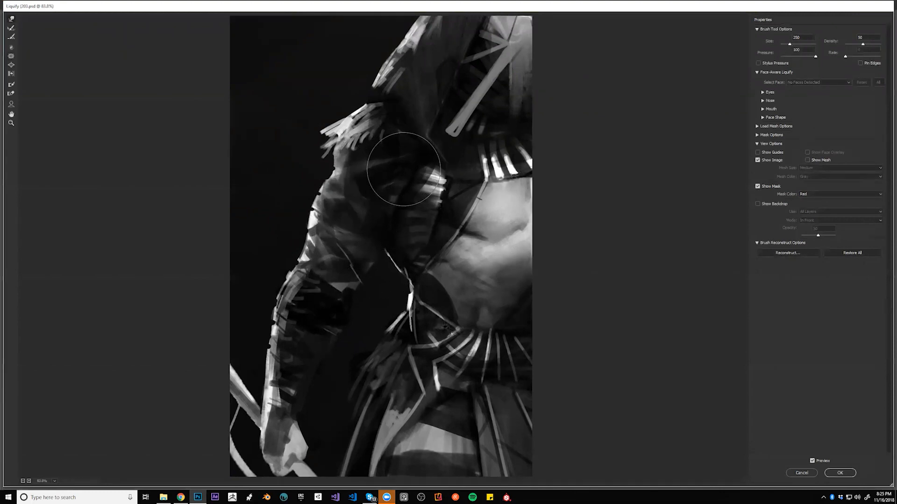
pyautogui.click(847, 473)
pyautogui.hotkey('ctrl', 'd')
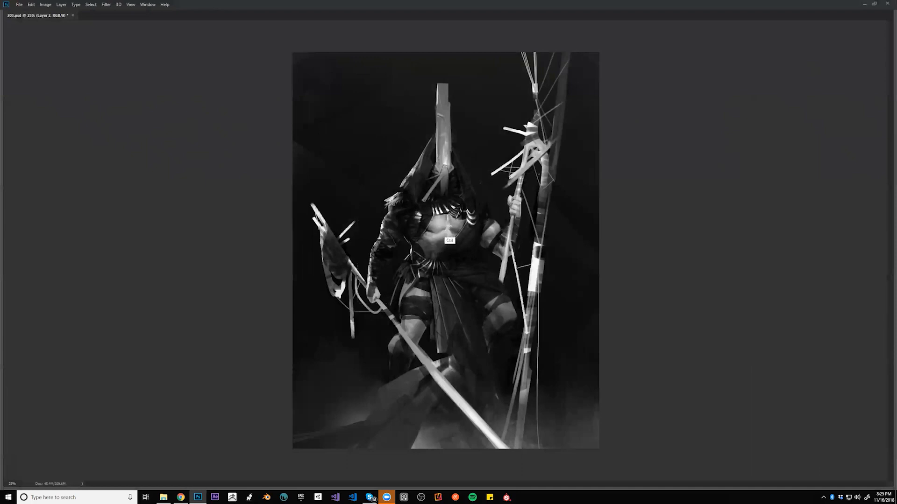
# Retouch the vest highlight beside the chest with sampled tones and mirror the canvas horizontally.
pyautogui.scroll(2, 444, 226)
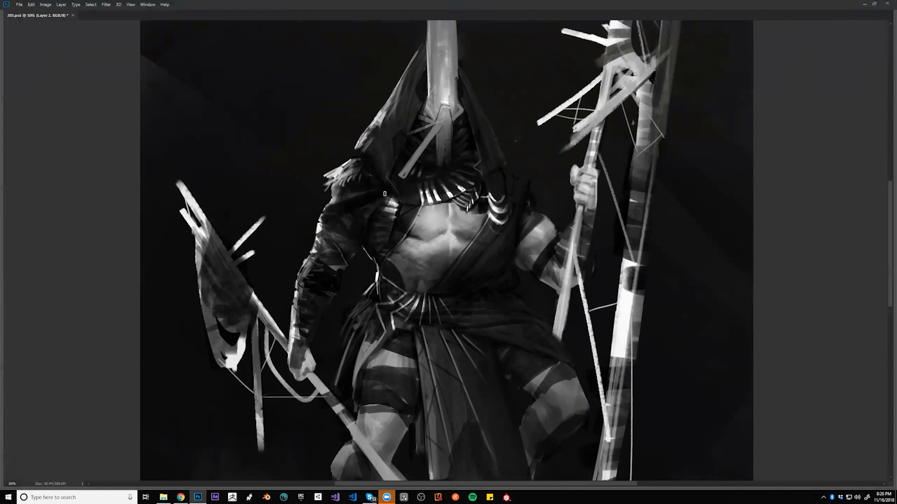
pyautogui.keyDown('alt'); pyautogui.click(391, 212); pyautogui.keyUp('alt')
pyautogui.keyDown('alt'); pyautogui.click(392, 212); pyautogui.keyUp('alt')
pyautogui.keyDown('alt'); pyautogui.click(391, 212); pyautogui.keyUp('alt')
pyautogui.keyDown('alt'); pyautogui.click(417, 231); pyautogui.keyUp('alt')
pyautogui.hotkey('ctrl', 'shift', 'h')
pyautogui.click(440, 241)
pyautogui.click(440, 241)
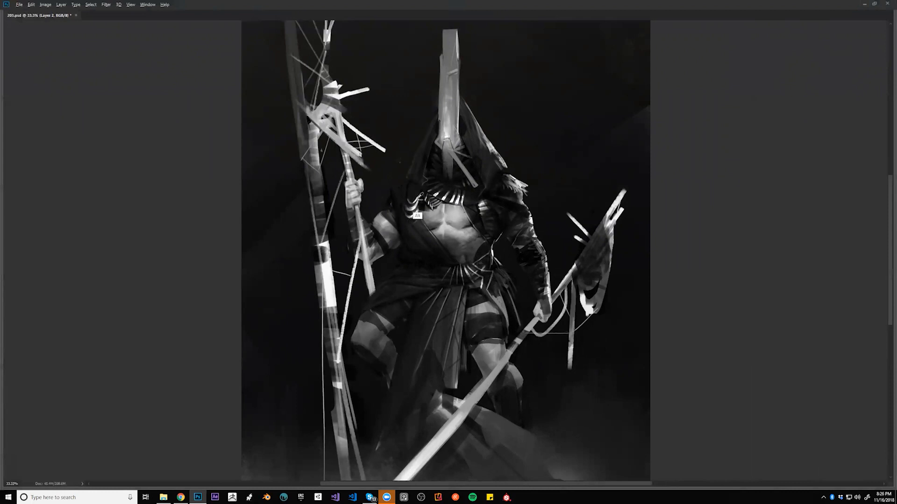
# Retouch the vest ornaments beside the chest, mirroring the canvas horizontally between strokes.
pyautogui.moveTo(408, 199); pyautogui.dragTo(419, 198)
pyautogui.hotkey('ctrl', 'shift', 'h')
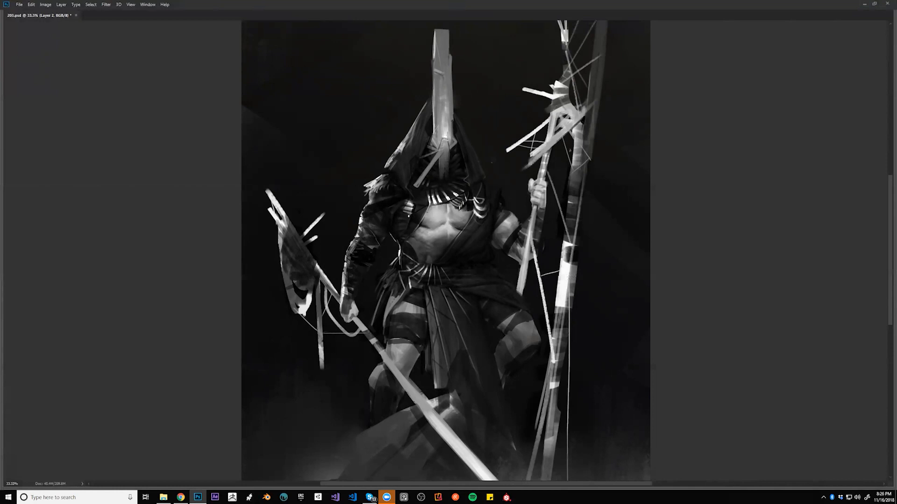
pyautogui.moveTo(402, 214); pyautogui.dragTo(411, 214)
pyautogui.keyDown('alt'); pyautogui.click(417, 251); pyautogui.keyUp('alt')
pyautogui.keyDown('alt'); pyautogui.click(417, 251); pyautogui.keyUp('alt')
pyautogui.keyDown('alt'); pyautogui.click(417, 251); pyautogui.keyUp('alt')
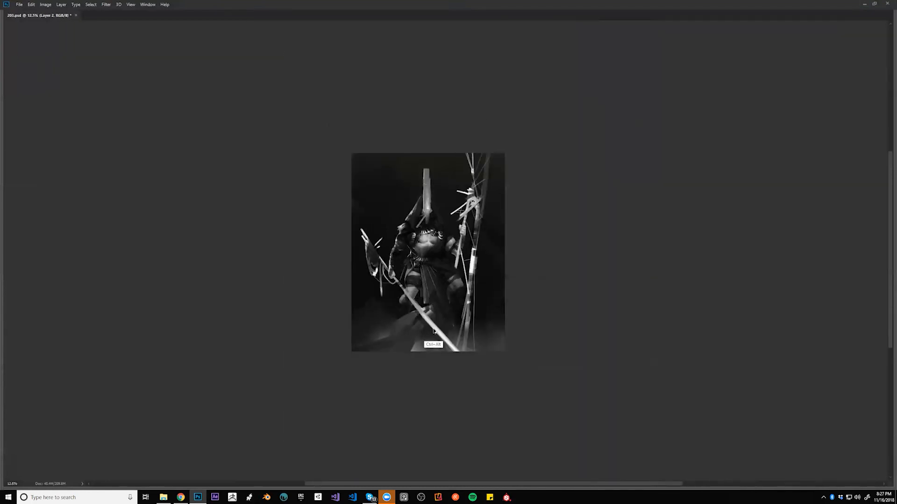
pyautogui.click(436, 348)
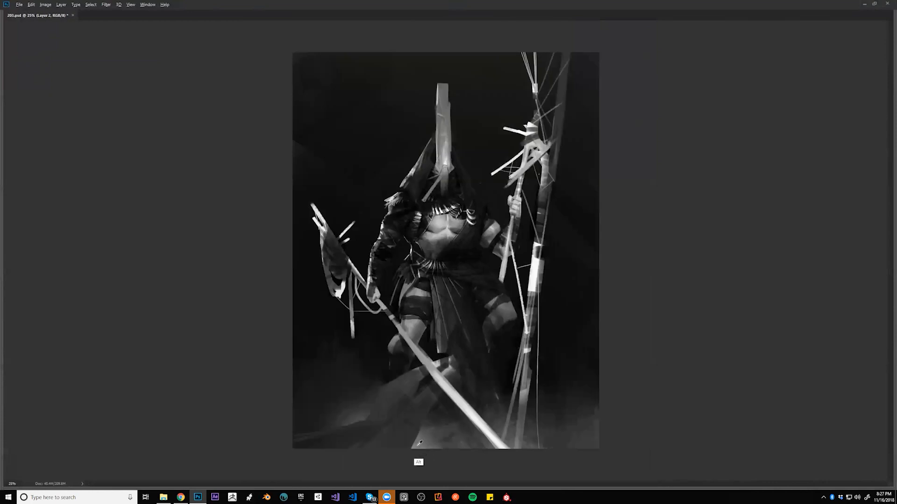
# Paint a faint grey haze over the lower-left corner of the canvas with a greatly enlarged brush.
pyautogui.press(']')
pyautogui.press(']')
pyautogui.press(']')
pyautogui.press(']')
pyautogui.press(']')
pyautogui.press(']')
pyautogui.press(']')
pyautogui.press(']')
pyautogui.press(']')
pyautogui.press(']')
pyautogui.press(']')
pyautogui.press(']')
pyautogui.press(']')
pyautogui.press(']')
pyautogui.press(']')
pyautogui.press(']')
pyautogui.moveTo(298, 450); pyautogui.dragTo(310, 397)
# Switch to the full-screen view with the menu bar, centre the painting and show the panels.
pyautogui.press('f')
pyautogui.moveTo(465, 401); pyautogui.dragTo(420, 333)
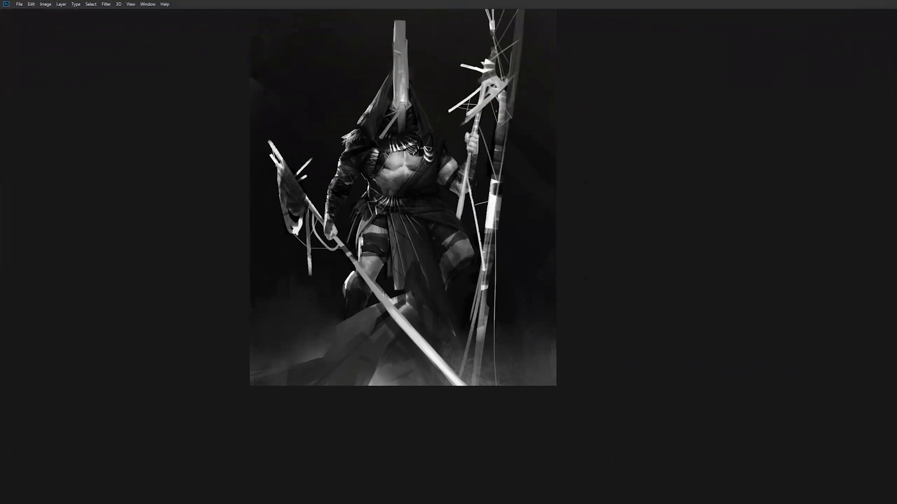
pyautogui.moveTo(449, 274); pyautogui.dragTo(448, 328)
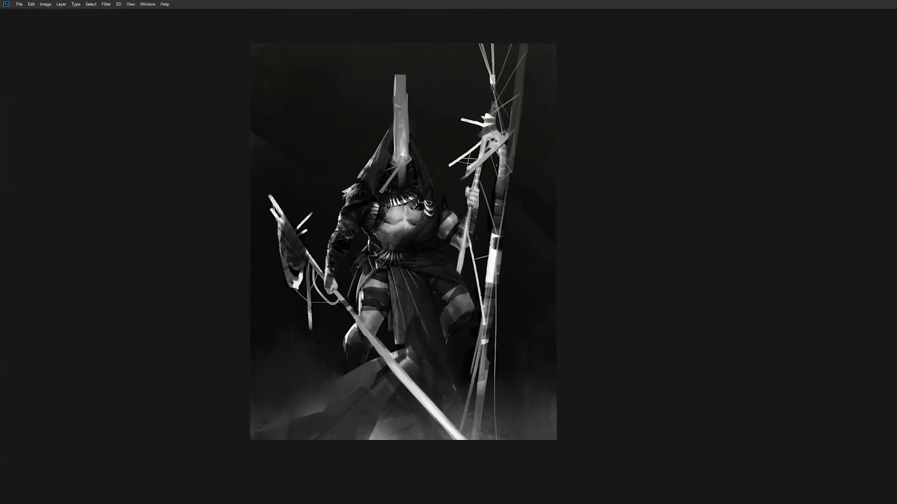
pyautogui.press('Tab')
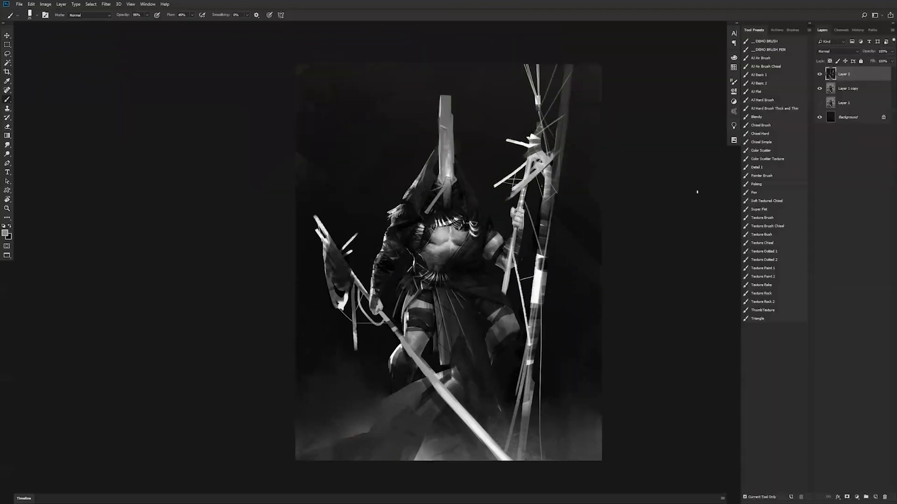
# Sample the spear's bright tone and paint light haze around its lower end with a very large brush.
pyautogui.moveTo(488, 410); pyautogui.dragTo(467, 346)
pyautogui.keyDown('alt'); pyautogui.click(481, 392); pyautogui.keyUp('alt')
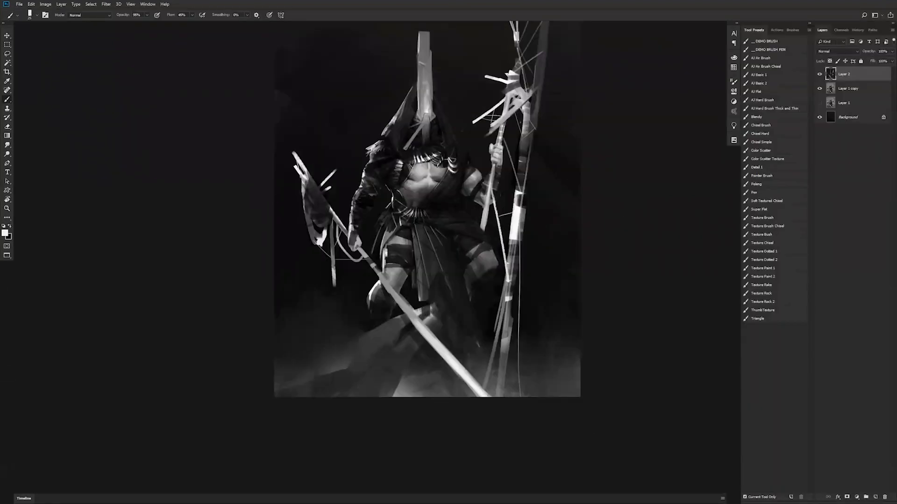
pyautogui.press(']')
pyautogui.press(']')
pyautogui.press(']')
pyautogui.press(']')
pyautogui.press(']')
pyautogui.press(']')
pyautogui.press(']')
pyautogui.press(']')
pyautogui.press(']')
pyautogui.press(']')
pyautogui.press(']')
pyautogui.press(']')
pyautogui.press(']')
pyautogui.press(']')
pyautogui.press(']')
pyautogui.press(']')
pyautogui.press(']')
pyautogui.press(']')
pyautogui.press(']')
pyautogui.press(']')
pyautogui.moveTo(488, 351); pyautogui.dragTo(462, 385)
# Reduce the brush size and dab a light glow around the bright section of the tall pole.
pyautogui.press('[')
pyautogui.press('[')
pyautogui.press('[')
pyautogui.press('[')
pyautogui.press('[')
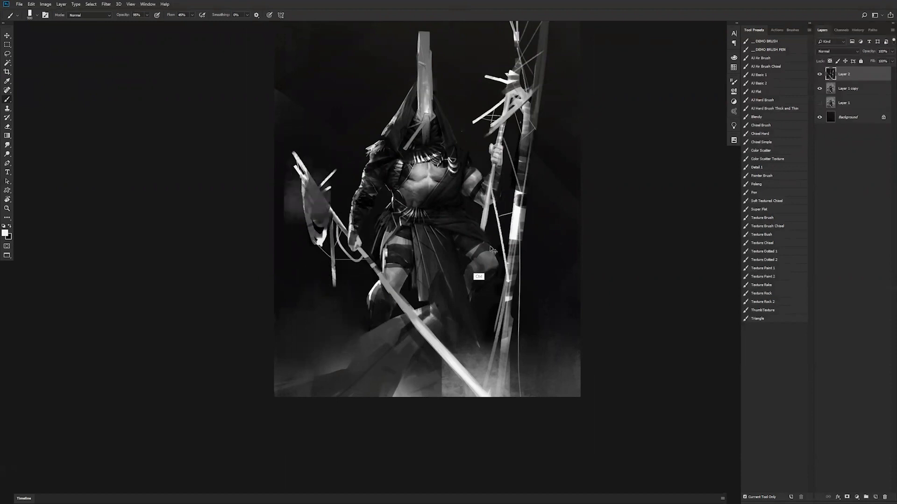
pyautogui.click(513, 224)
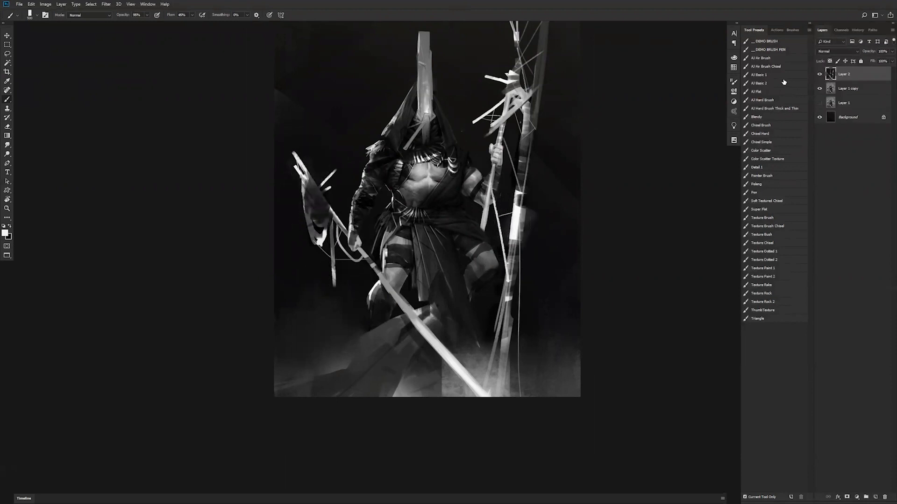
# Try an enlarged Texture Brush around the tall pole and in the lower-left corner, undoing the dabs.
pyautogui.click(780, 209)
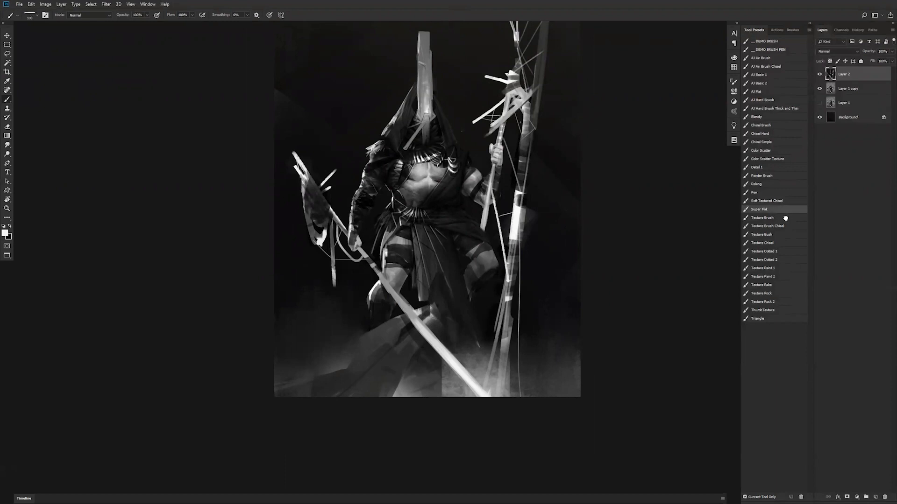
pyautogui.click(784, 218)
pyautogui.press(']')
pyautogui.press(']')
pyautogui.press(']')
pyautogui.press(']')
pyautogui.press(']')
pyautogui.press(']')
pyautogui.press(']')
pyautogui.press(']')
pyautogui.click(513, 224)
pyautogui.hotkey('ctrl', 'alt', 'z')
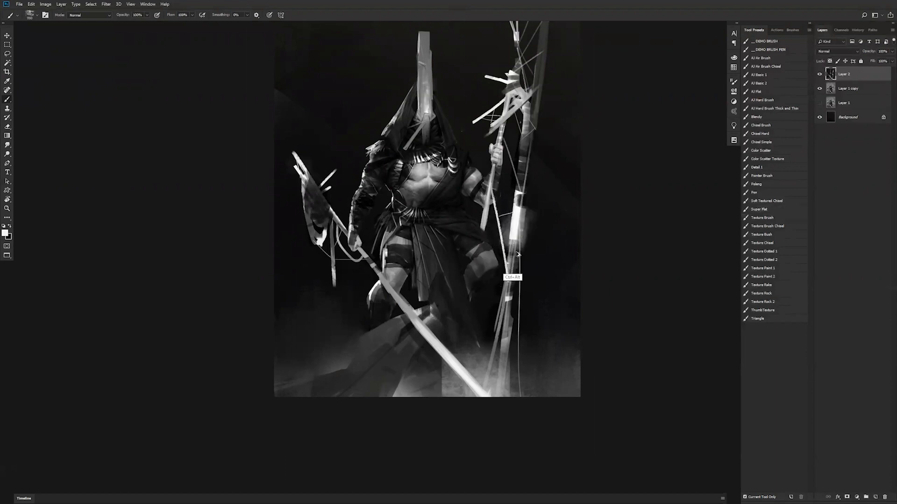
pyautogui.click(522, 214)
pyautogui.hotkey('ctrl', 'z')
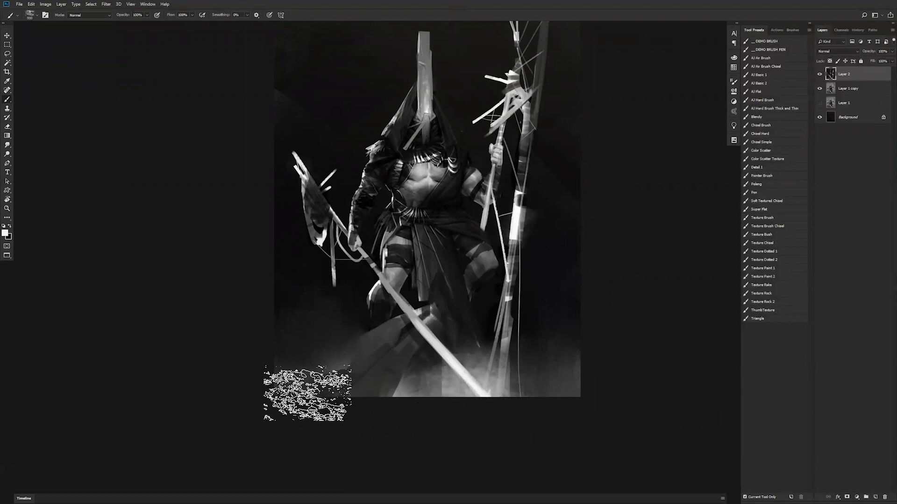
pyautogui.click(303, 388)
pyautogui.hotkey('ctrl', 'z')
# Brighten the haze at the spear's lower end with the Texture Rock brush and sample a dark tone.
pyautogui.click(776, 286)
pyautogui.click(776, 294)
pyautogui.moveTo(475, 404)
pyautogui.mouseDown()
pyautogui.moveTo(462, 374)
pyautogui.moveTo(459, 414)
pyautogui.moveTo(446, 377)
pyautogui.moveTo(426, 414)
pyautogui.moveTo(434, 377)
pyautogui.moveTo(446, 422)
pyautogui.mouseUp()
pyautogui.keyDown('alt'); pyautogui.click(433, 368); pyautogui.keyUp('alt')
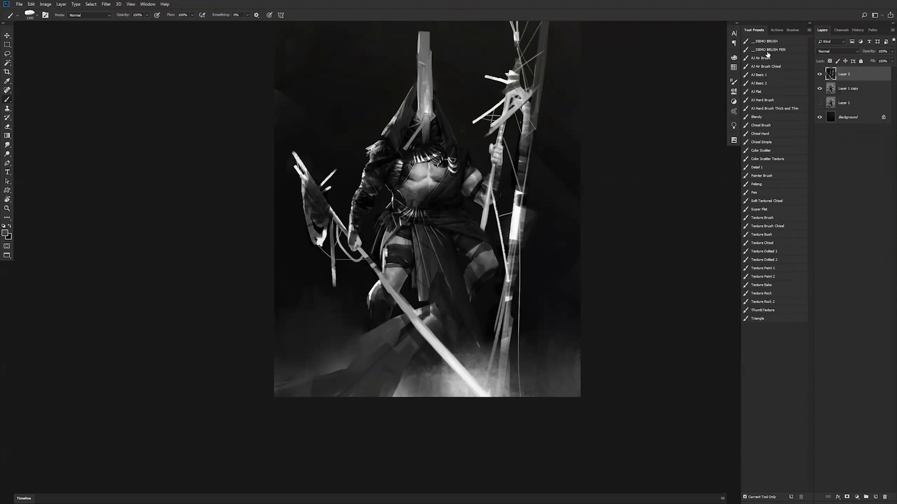
# Airbrush white mist along the painting's lower edge with an enlarged AJ Air Brush, undoing the first stroke beside the leg.
pyautogui.click(771, 58)
pyautogui.press('x')
pyautogui.press(']')
pyautogui.press(']')
pyautogui.press(']')
pyautogui.press(']')
pyautogui.press(']')
pyautogui.press(']')
pyautogui.press(']')
pyautogui.press(']')
pyautogui.press(']')
pyautogui.press(']')
pyautogui.press(']')
pyautogui.press(']')
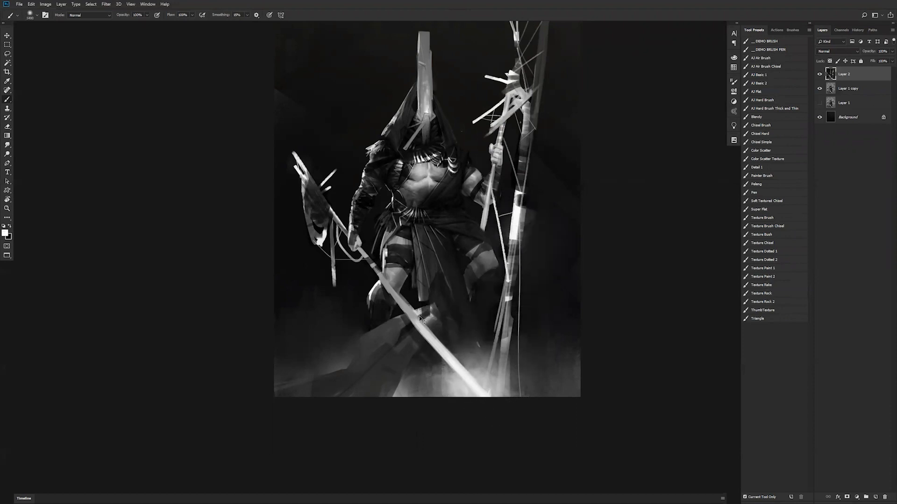
pyautogui.moveTo(366, 344); pyautogui.dragTo(339, 342)
pyautogui.hotkey('ctrl', 'z')
pyautogui.press(']')
pyautogui.press(']')
pyautogui.press(']')
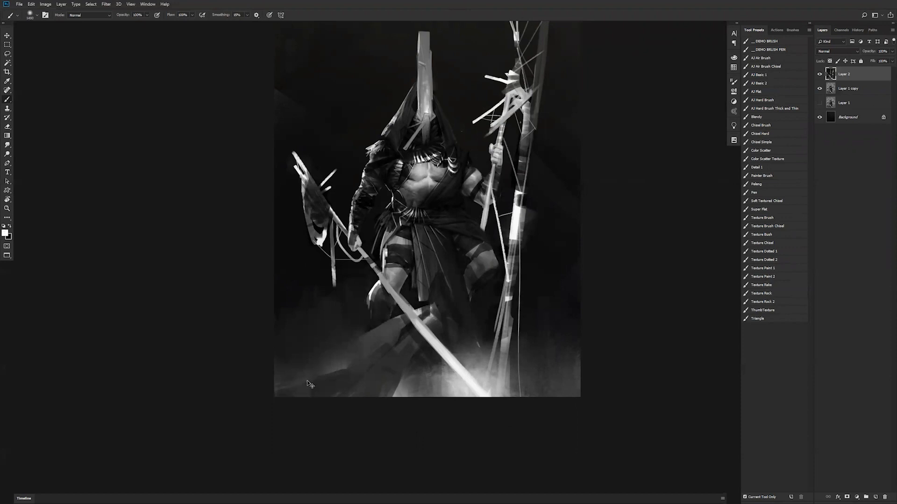
pyautogui.press('[')
pyautogui.press('[')
pyautogui.press('[')
pyautogui.press('[')
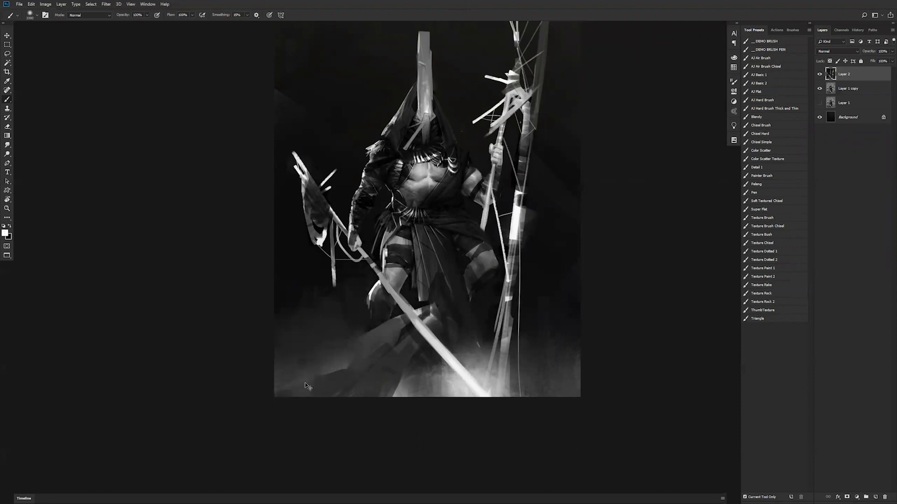
pyautogui.press(']')
pyautogui.click(319, 413)
pyautogui.click(552, 422)
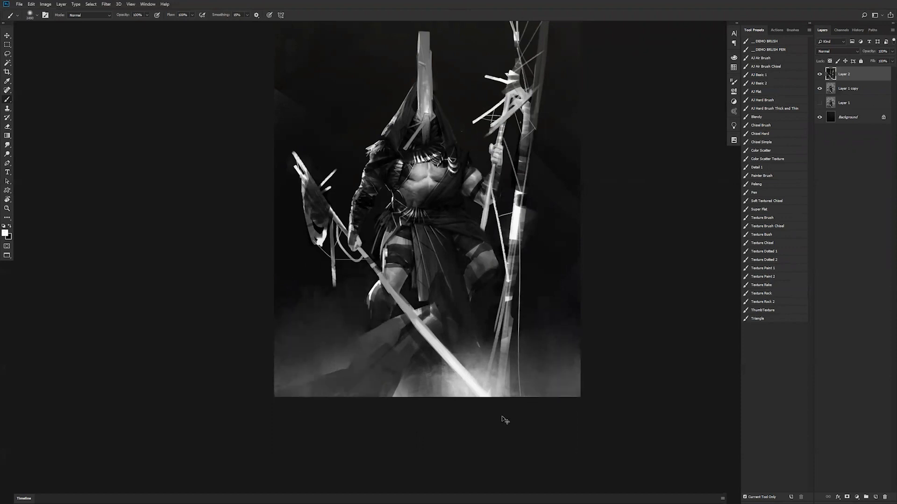
# Spread a broader airbrushed glow over the spear's lower end and legs, and display the painting full screen without panels.
pyautogui.click(458, 369)
pyautogui.press(']')
pyautogui.press(']')
pyautogui.press(']')
pyautogui.press(']')
pyautogui.press(']')
pyautogui.press(']')
pyautogui.press(']')
pyautogui.press(']')
pyautogui.press(']')
pyautogui.moveTo(470, 318)
pyautogui.mouseDown()
pyautogui.moveTo(460, 372)
pyautogui.moveTo(464, 350)
pyautogui.mouseUp()
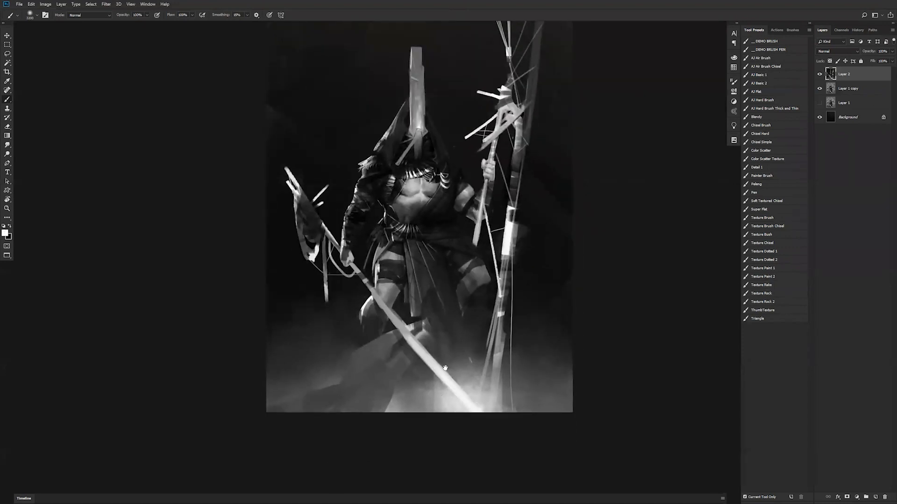
pyautogui.press('Tab')
pyautogui.press('f')
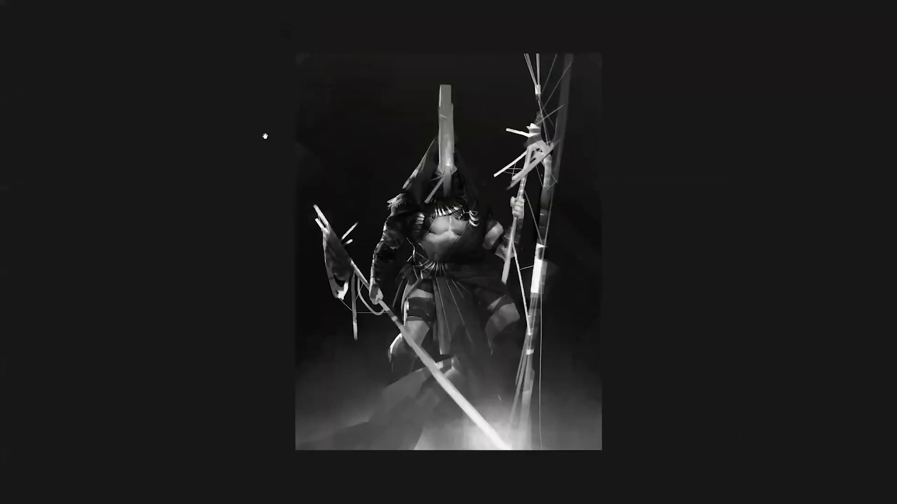